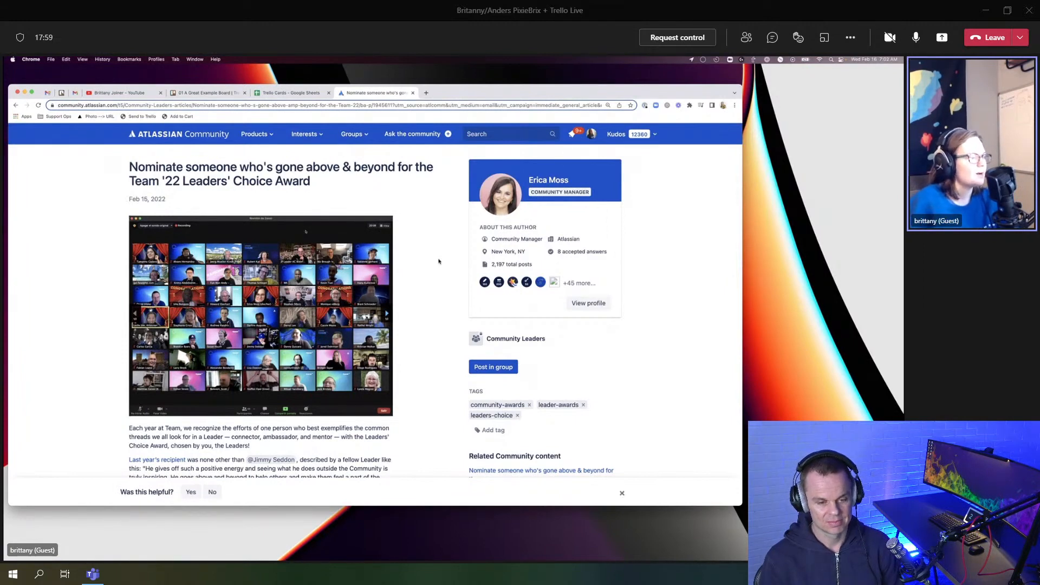
Step: Run PixieBrix's Send to Trello action from the Atlassian article's context menu
scroll(438, 261, down, 3)
right_click(418, 248)
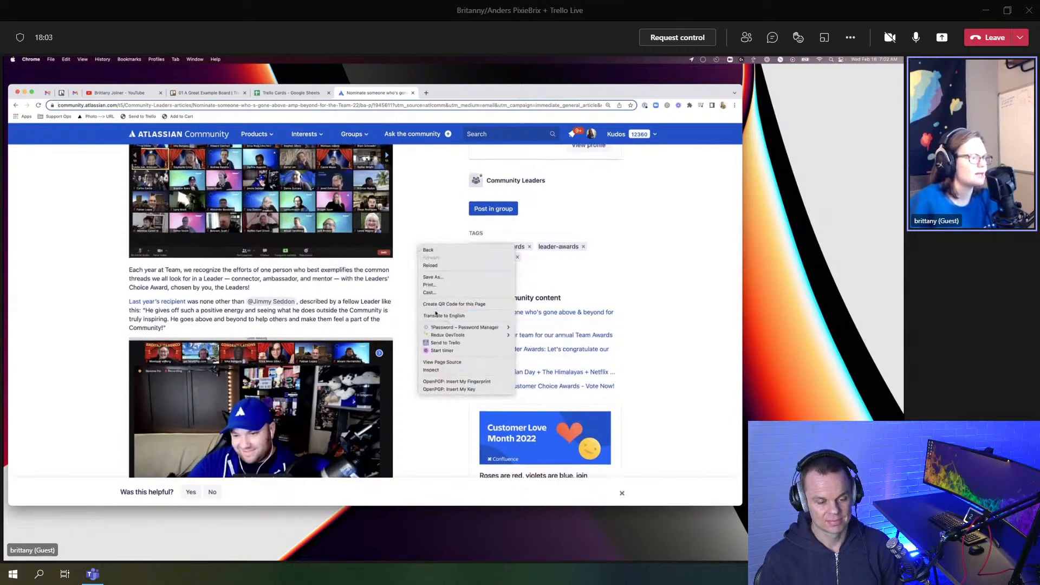
click(448, 344)
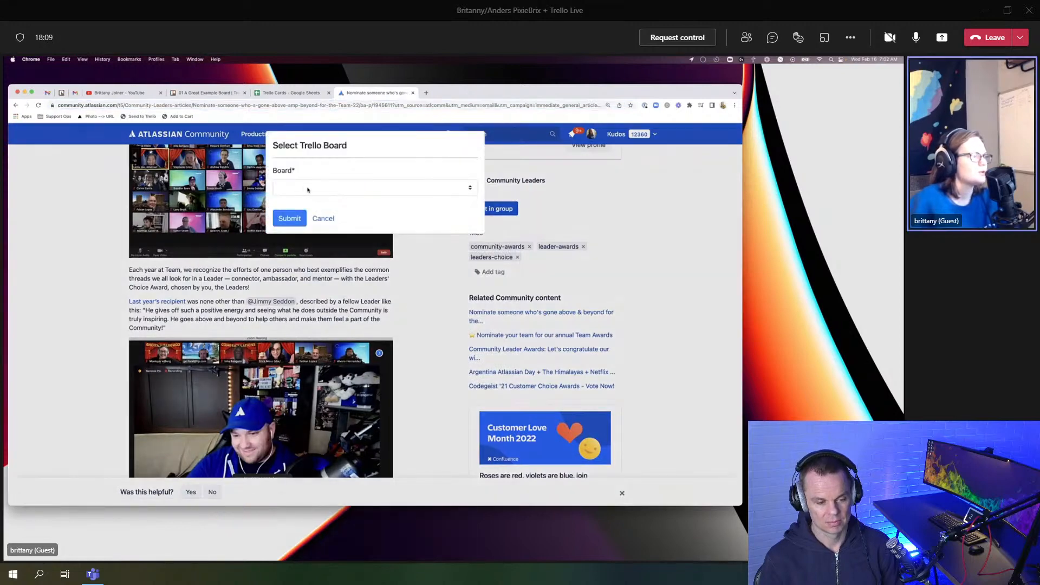
Step: Choose 01 A Great Example Board as the board and submit
click(307, 189)
click(333, 198)
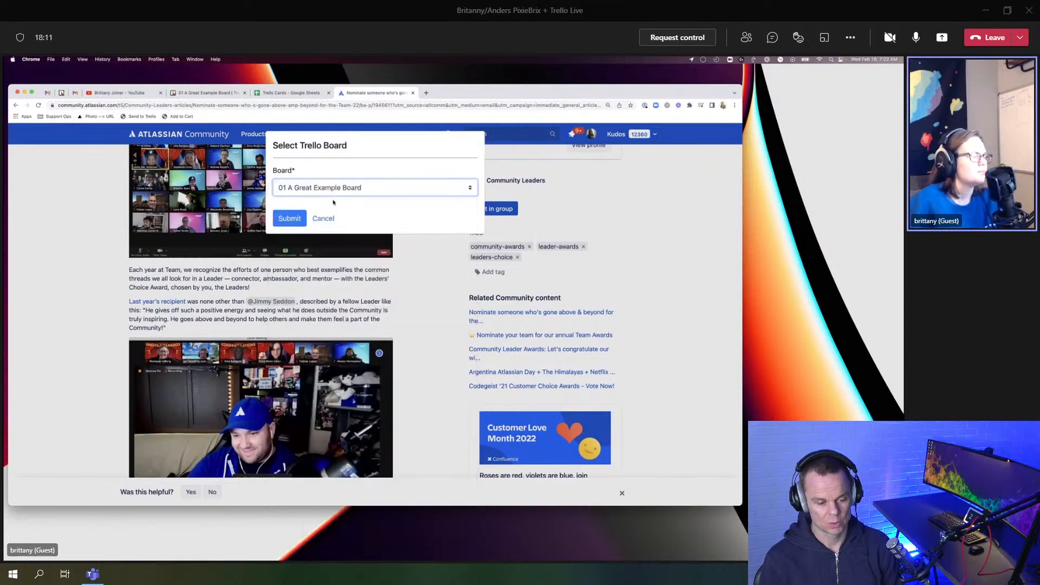
click(325, 188)
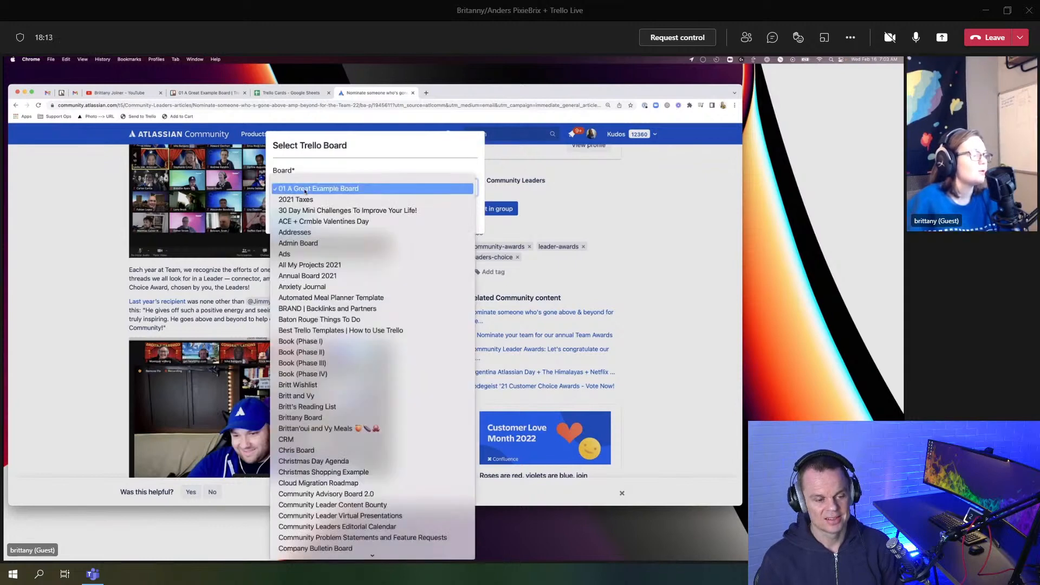
scroll(351, 321, down, 15)
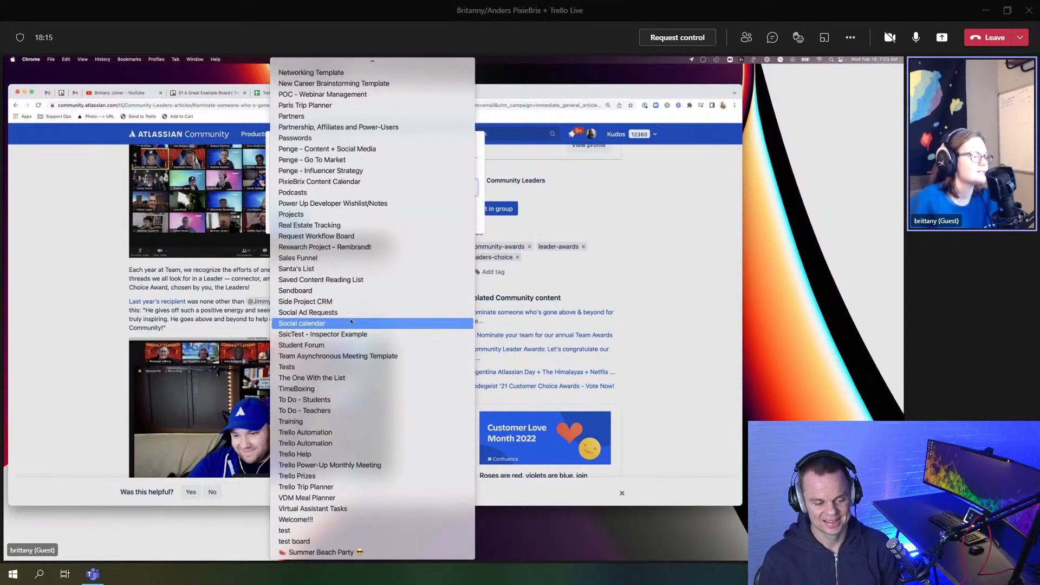
scroll(351, 321, up, 15)
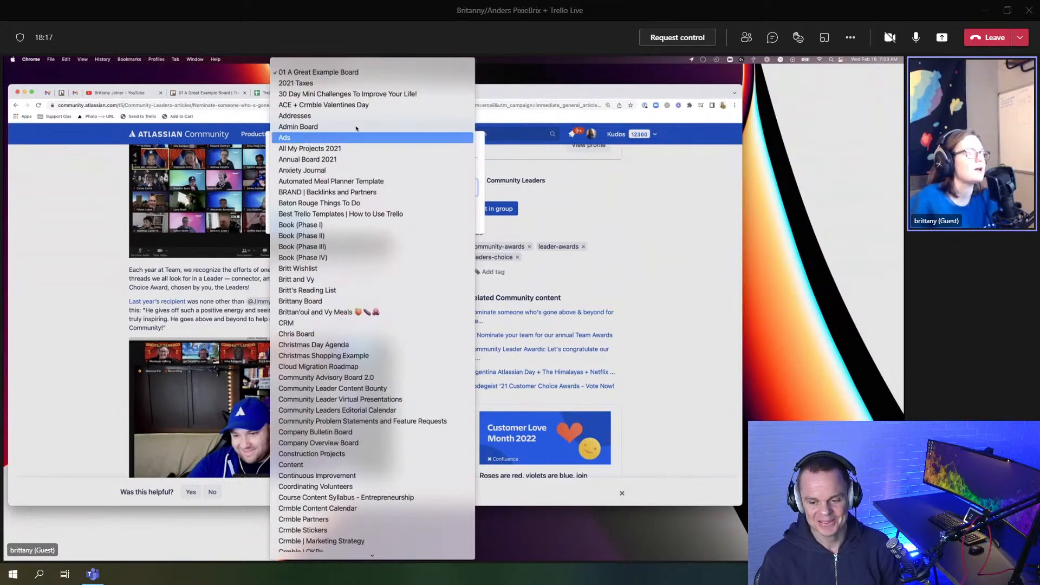
click(348, 78)
click(290, 217)
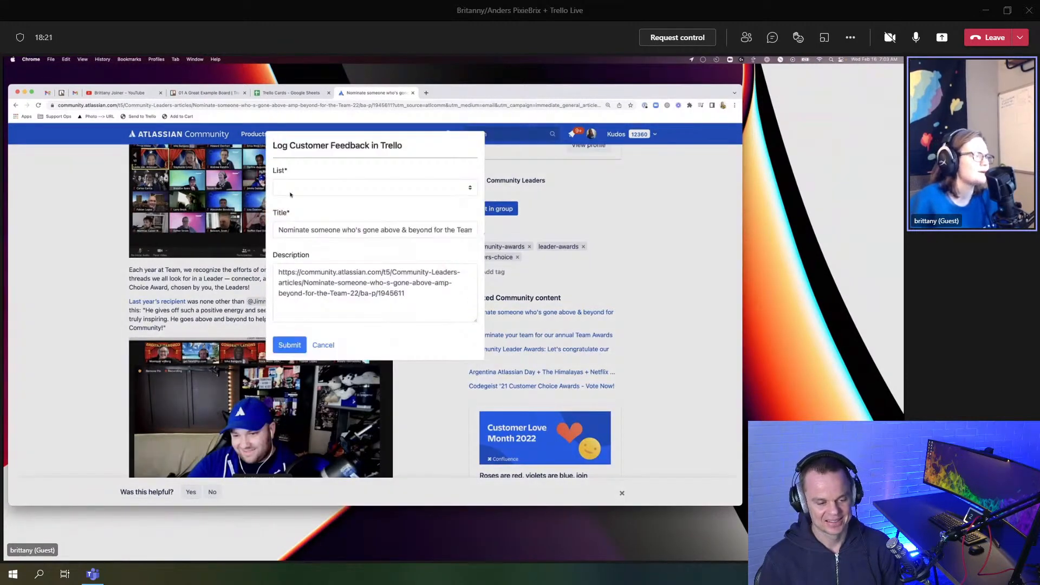
Step: Pick To Read as the Trello list for the card
click(318, 188)
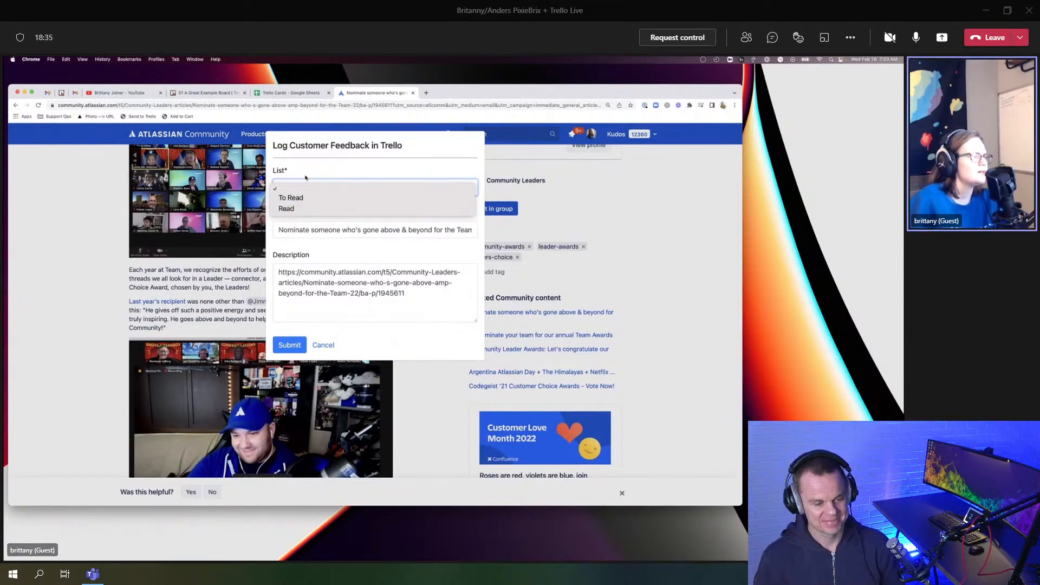
click(306, 177)
click(297, 188)
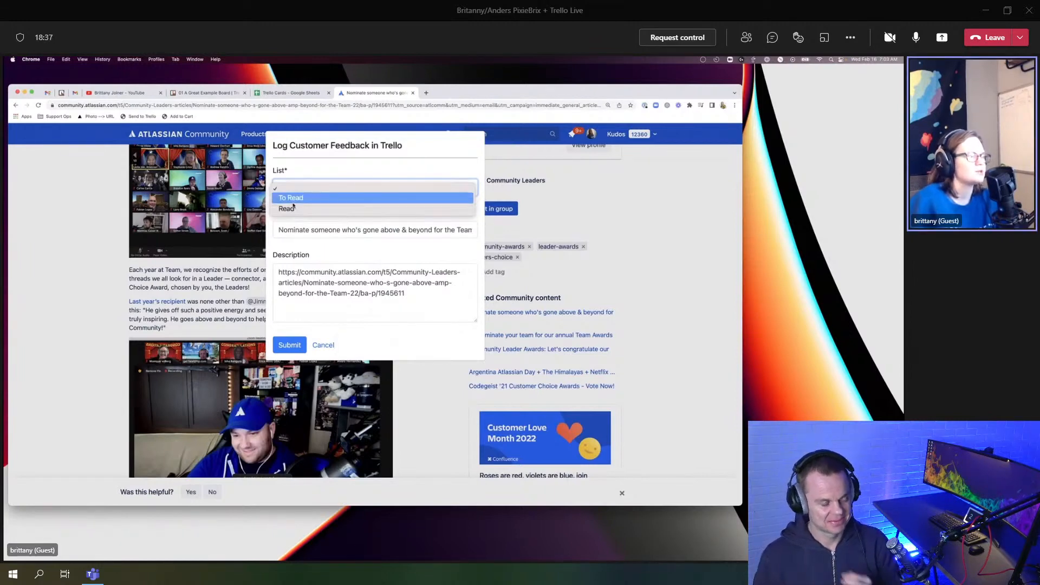
click(296, 198)
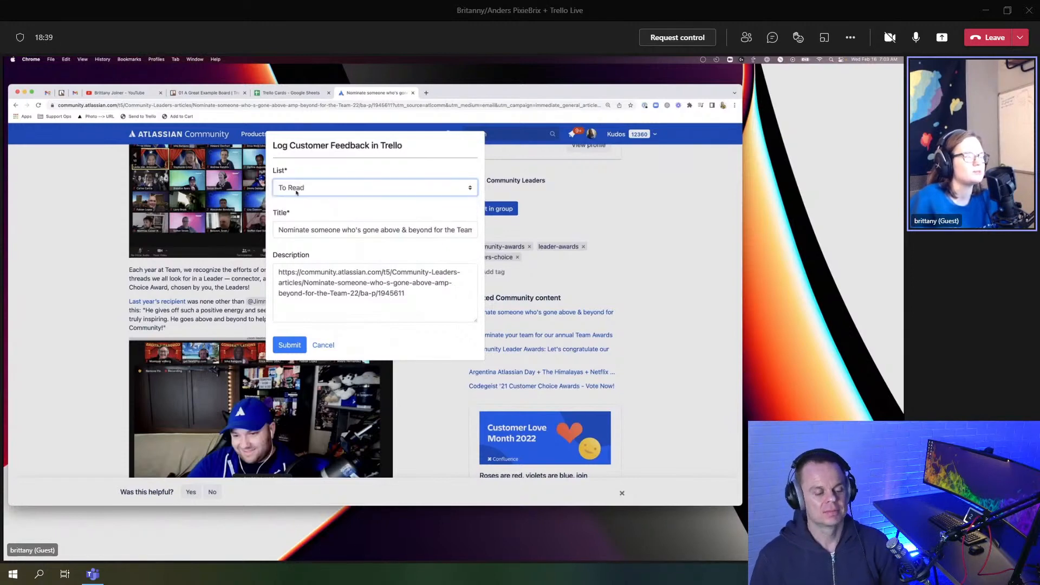
Step: Add 'make sure to read this!' to the description and submit the card
click(432, 294)
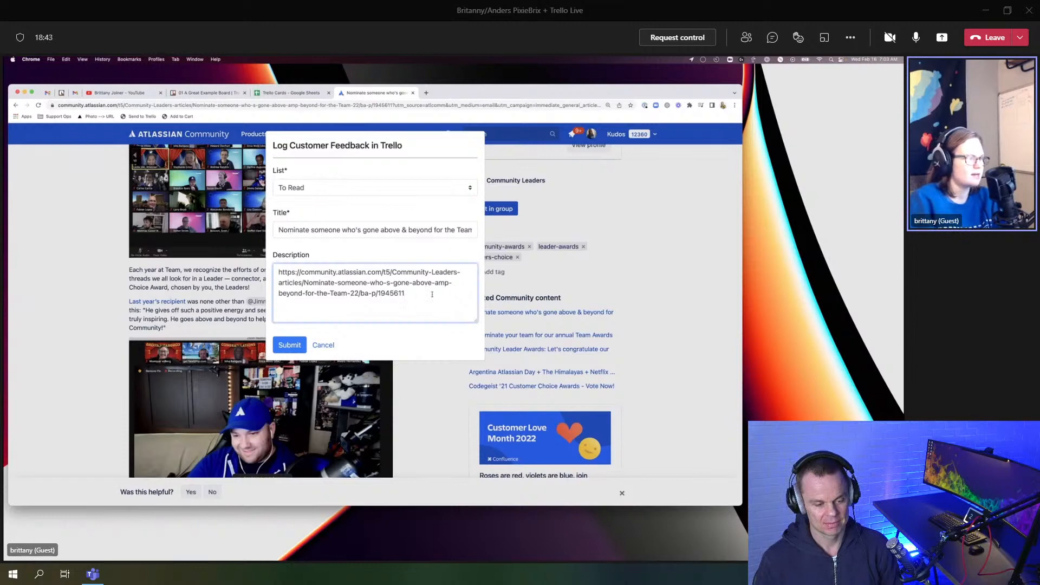
text(maskes)
key(BackSpace)
key(BackSpace)
key(BackSpace)
key(BackSpace)
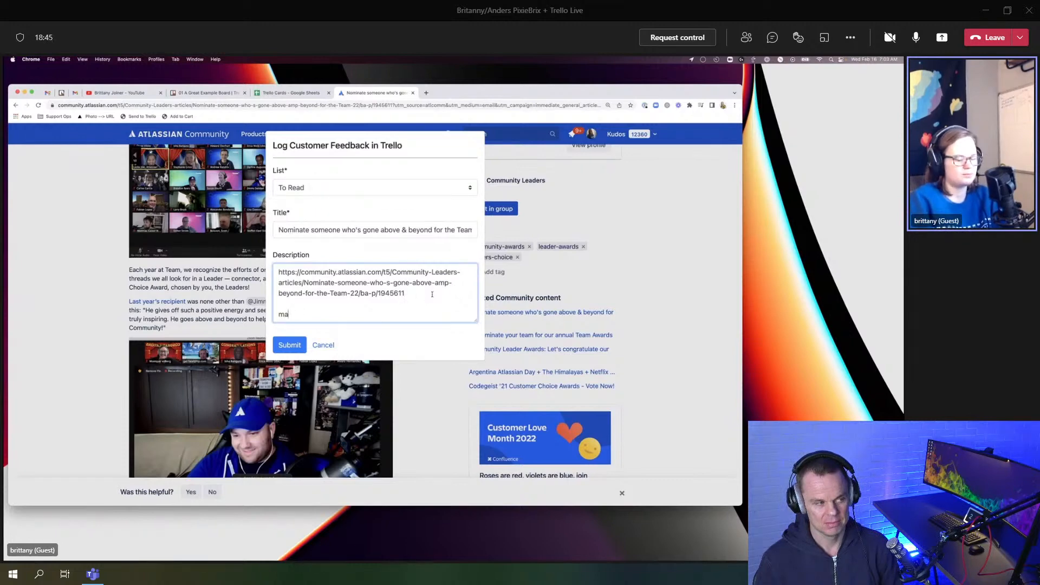
text(ke sure to read this!)
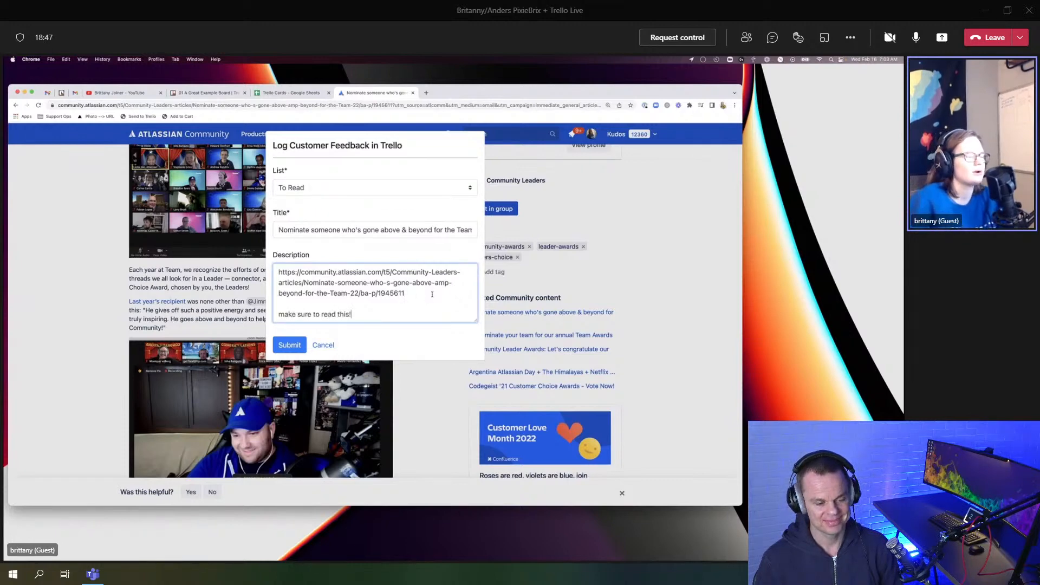
click(289, 346)
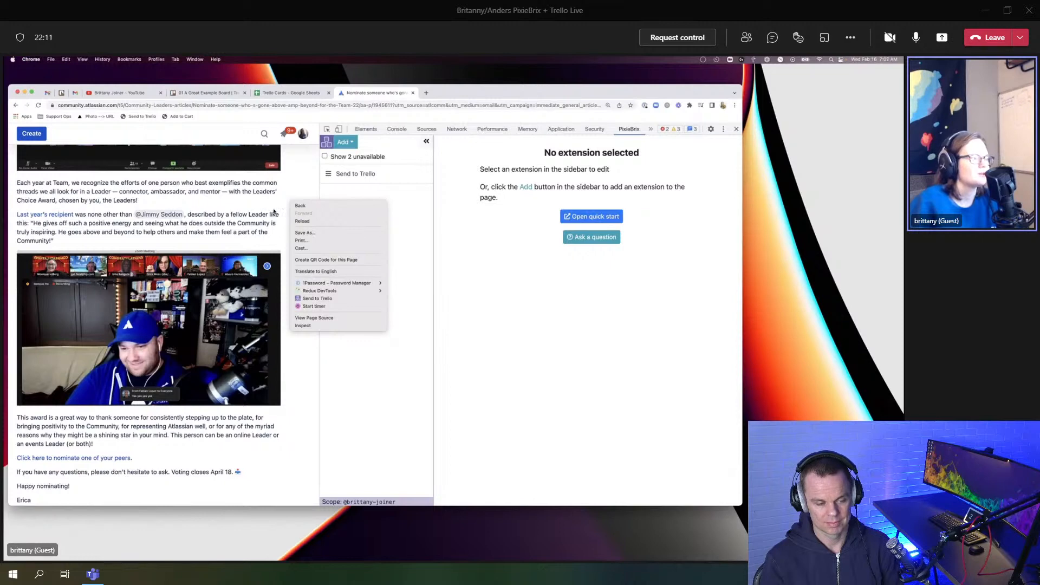
Step: Show the 2 unavailable extensions and open Send to Trello in the Page Editor
click(473, 333)
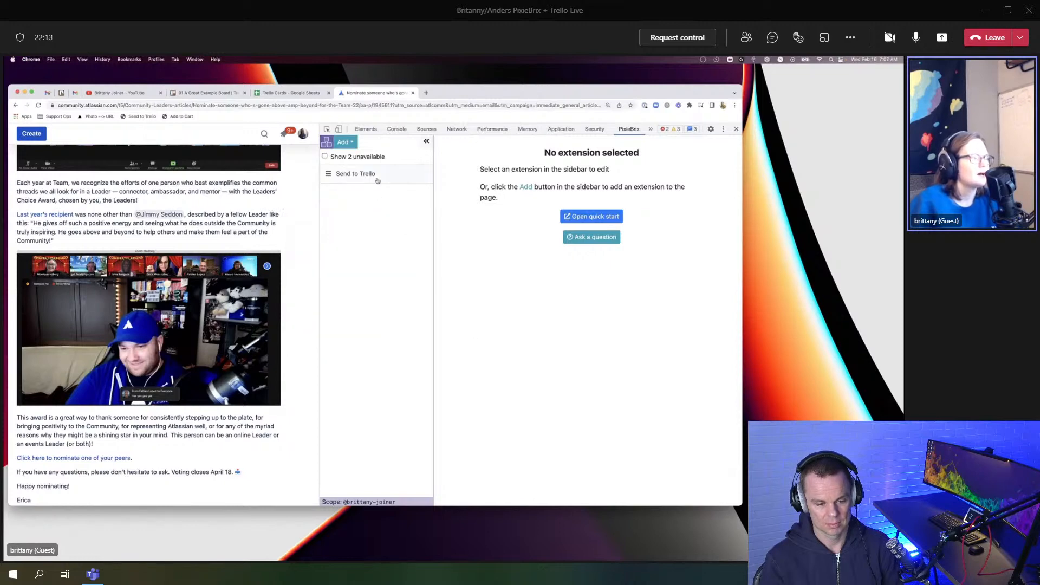
click(349, 157)
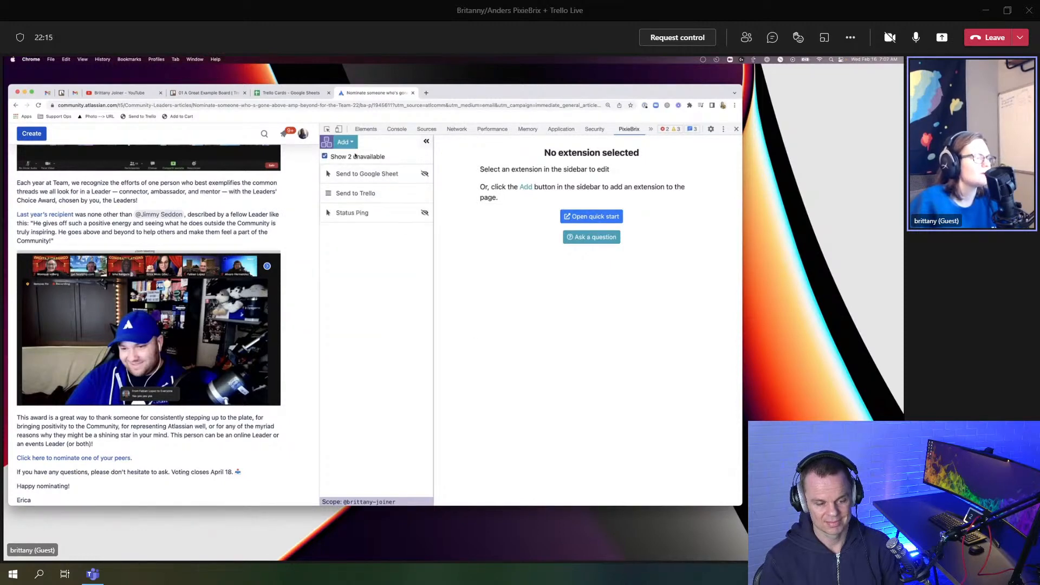
click(368, 194)
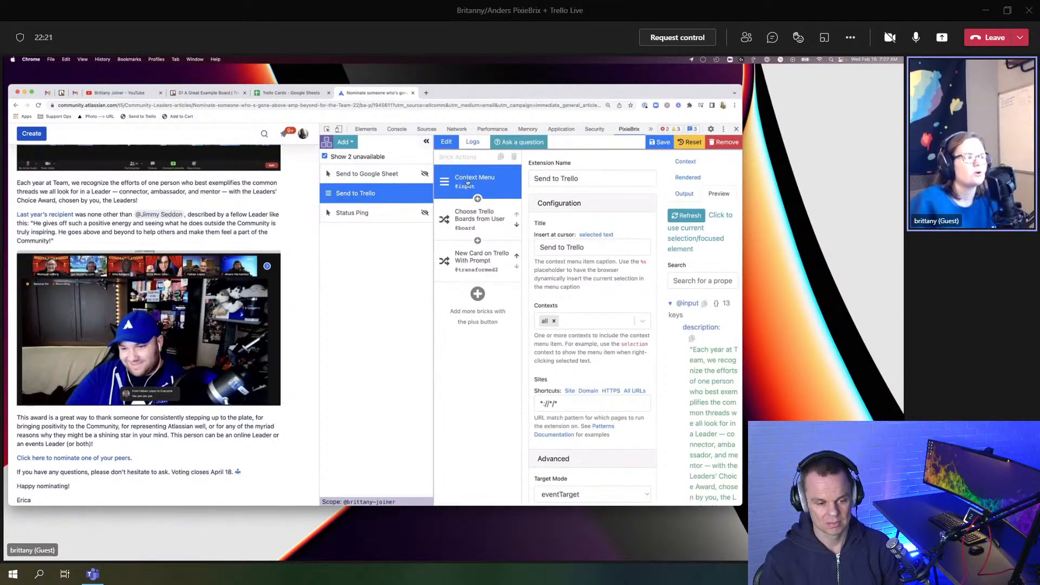
Step: Inspect the Choose Trello Boards from User and New Card on Trello With Prompt bricks
right_click(295, 207)
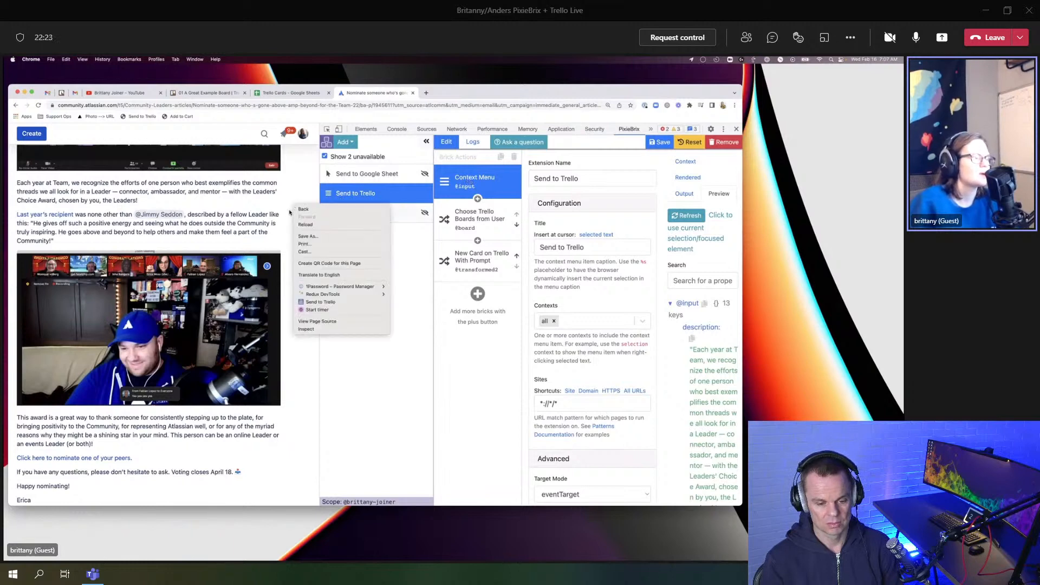
click(332, 302)
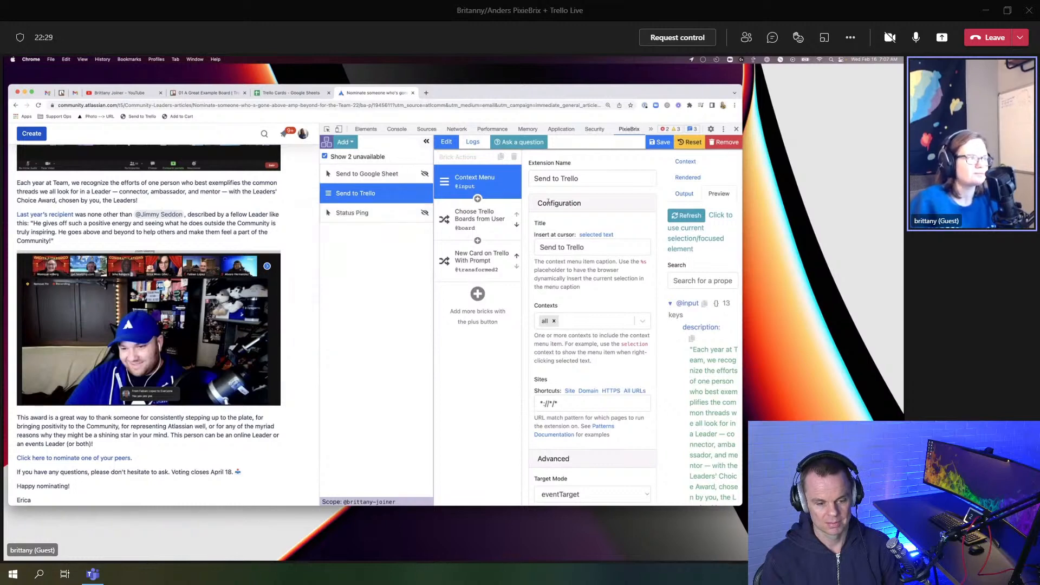
click(497, 221)
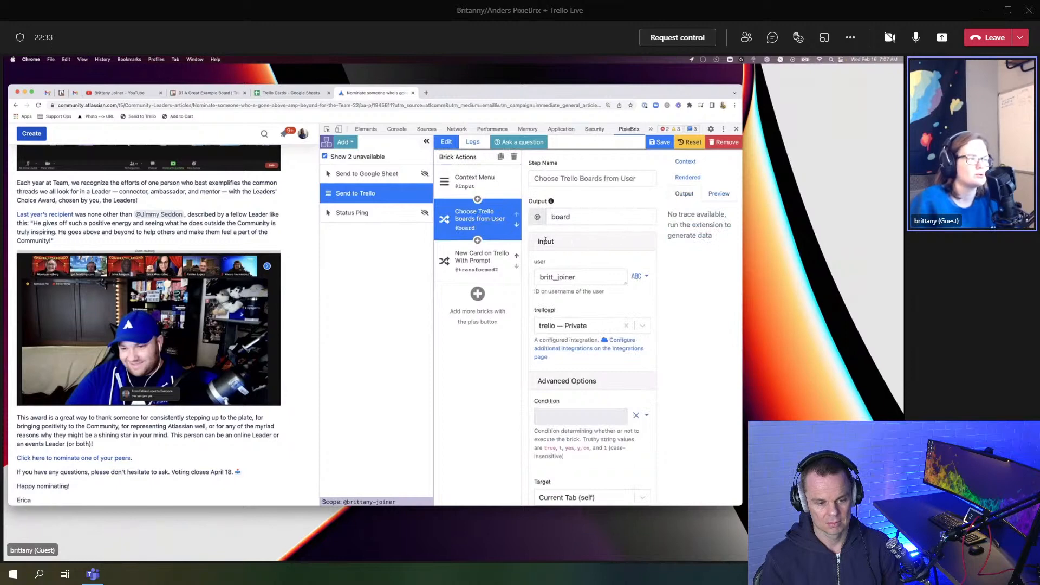
scroll(545, 240, down, 1)
click(514, 249)
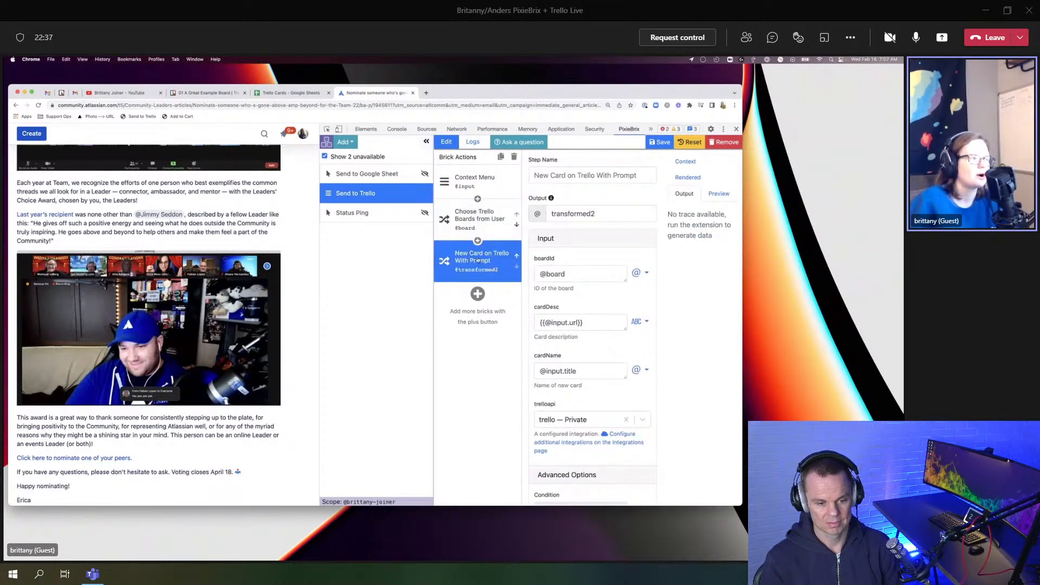
Step: Bring up the Add dropdown listing new extension types
click(345, 142)
click(380, 283)
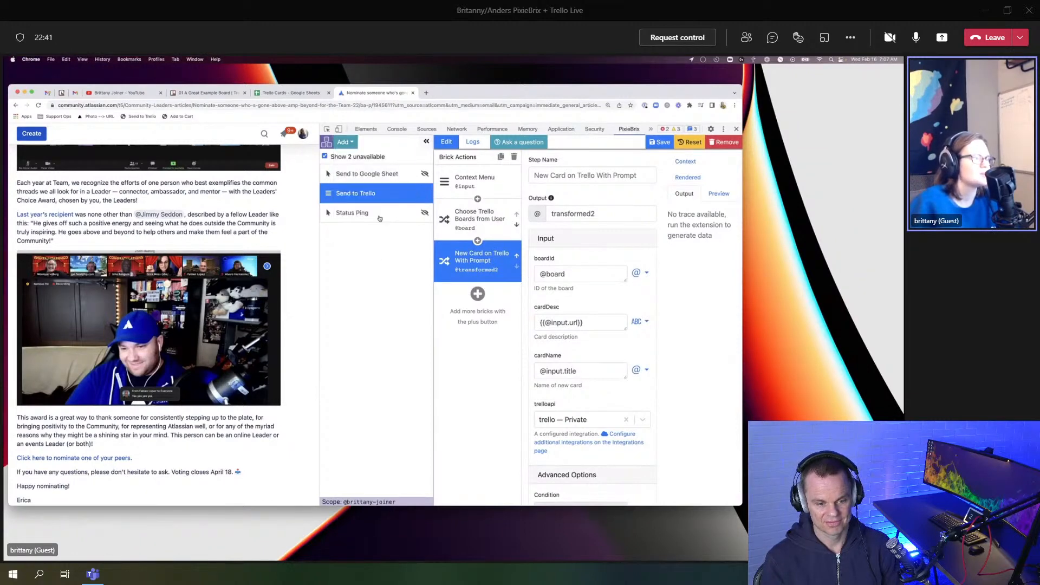
click(347, 143)
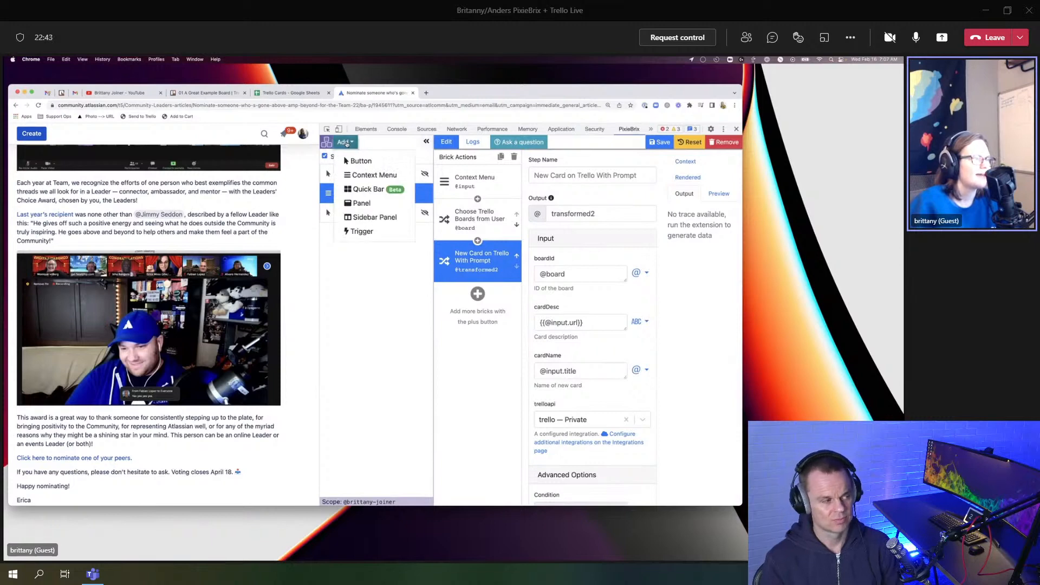
Step: Create a new context menu extension named Trello2
click(362, 177)
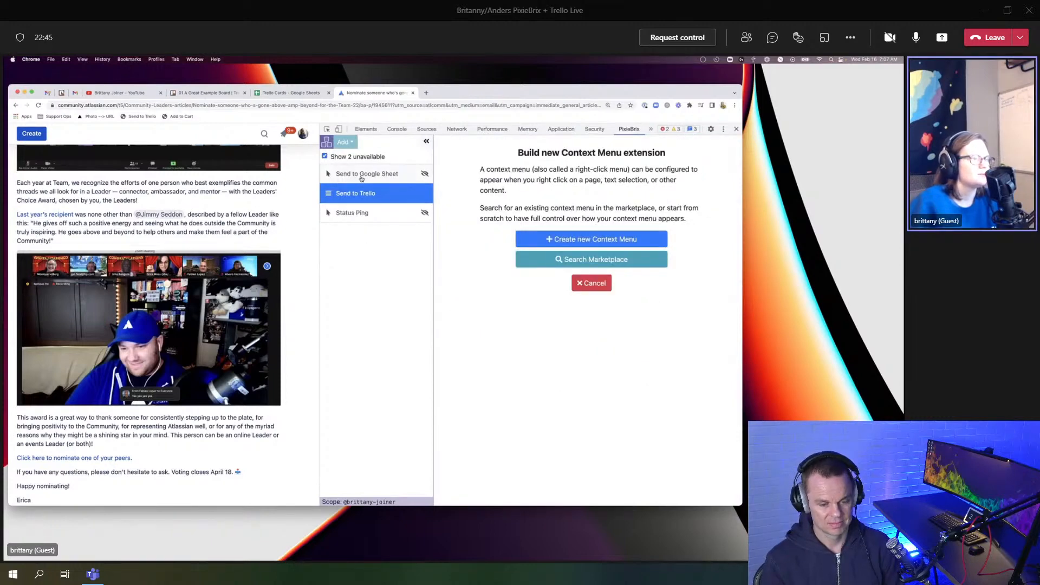
click(588, 240)
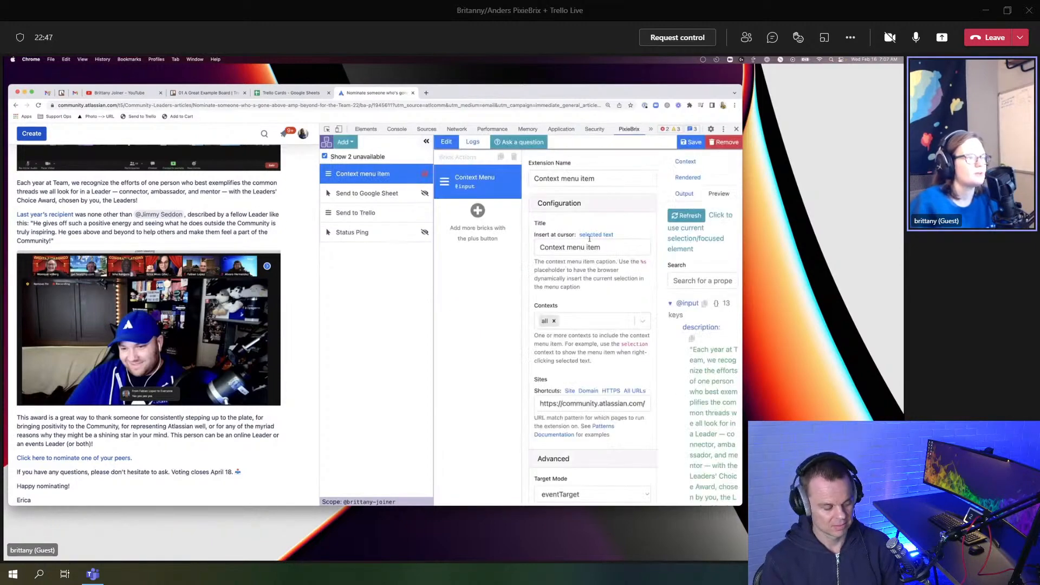
triple_click(593, 177)
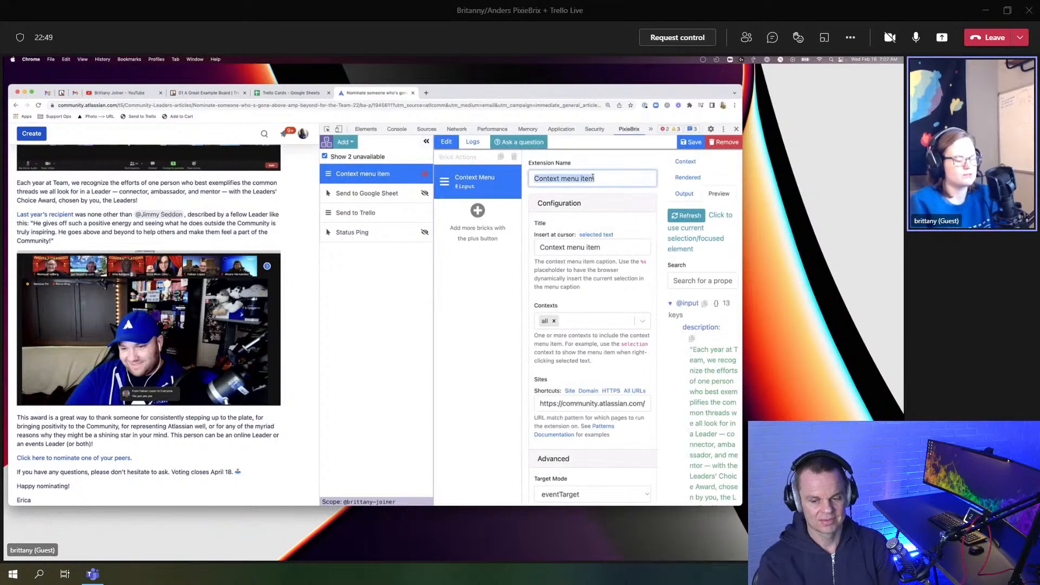
text(Trello2)
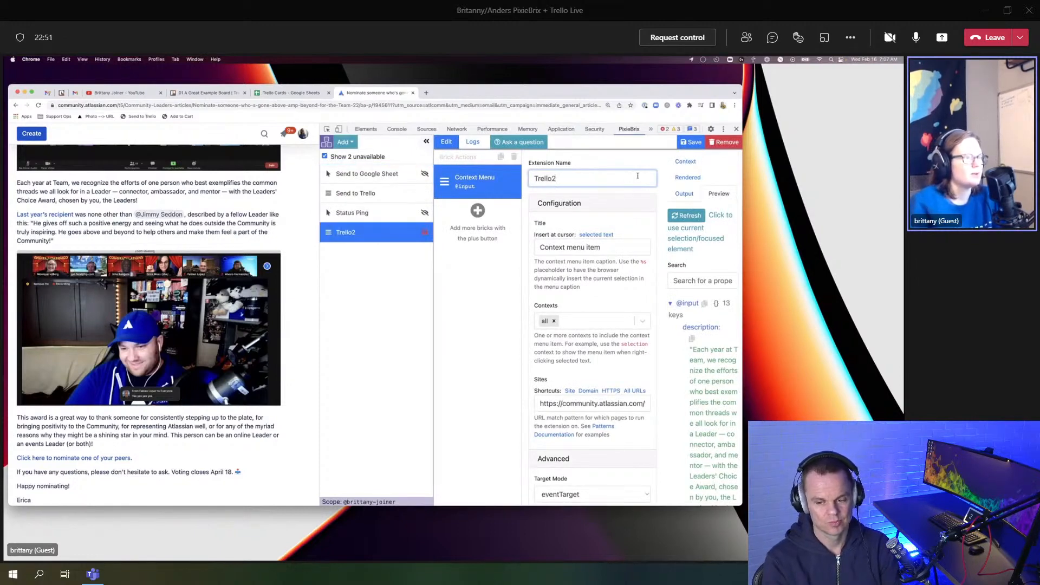
drag(638, 175, 535, 179)
key(ctrl+c)
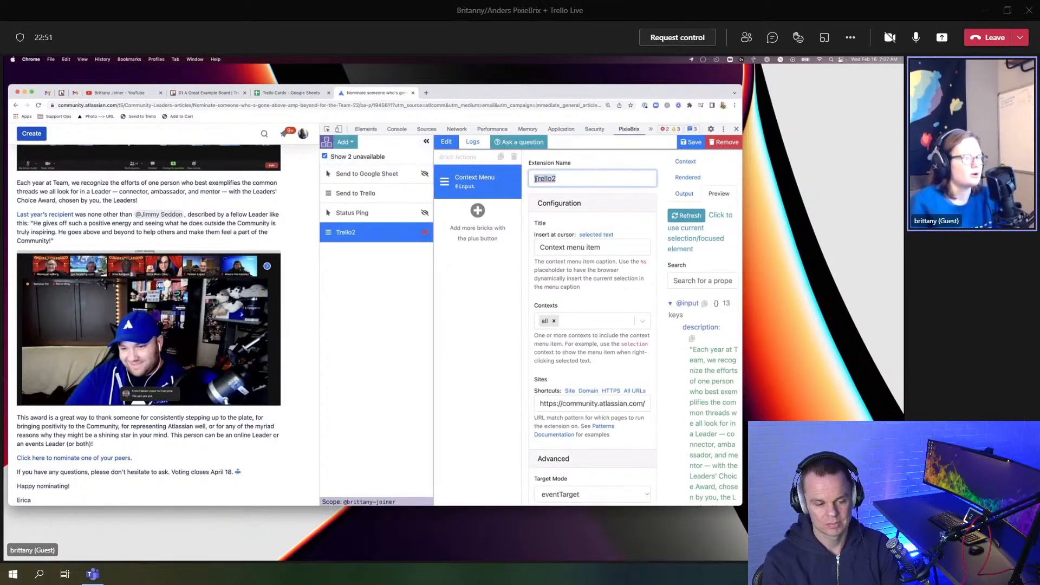
Step: Set the menu item's title to LinkMe! and confirm it appears in the page's right-click menu
triple_click(578, 249)
key(ctrl+v)
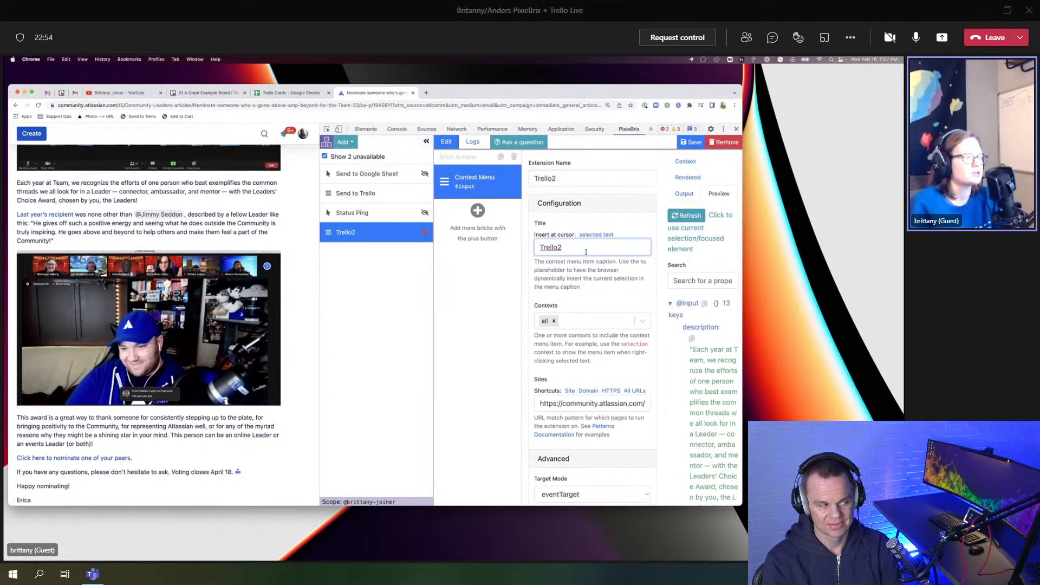
right_click(304, 234)
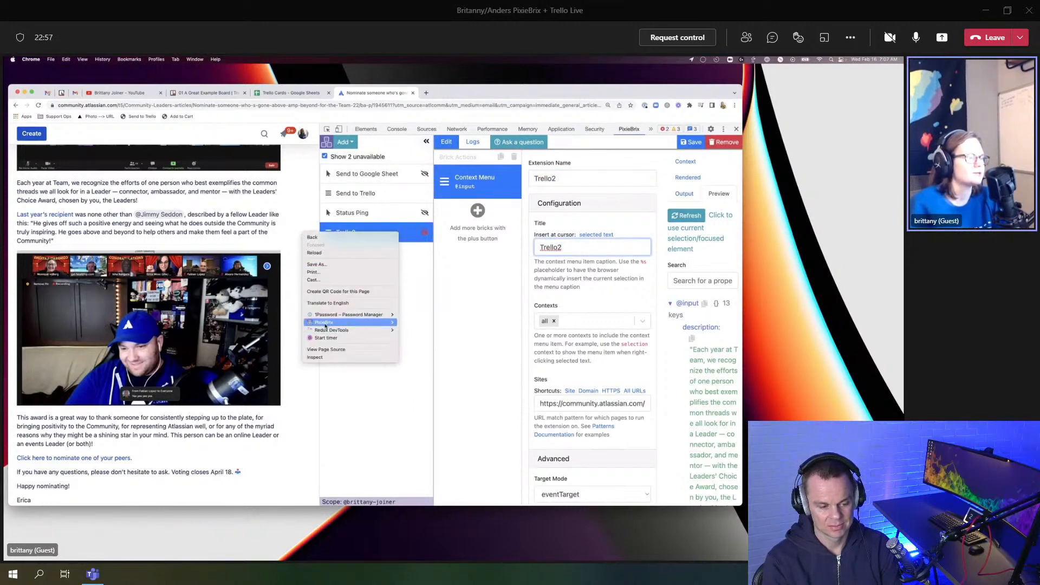
mouse_move(326, 324)
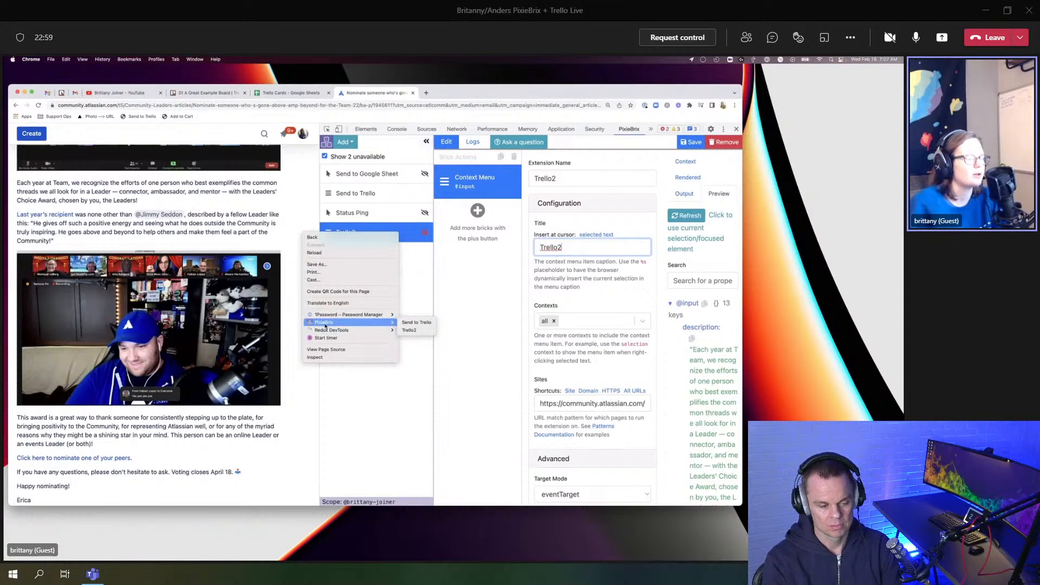
double_click(567, 248)
text(LinkMe!)
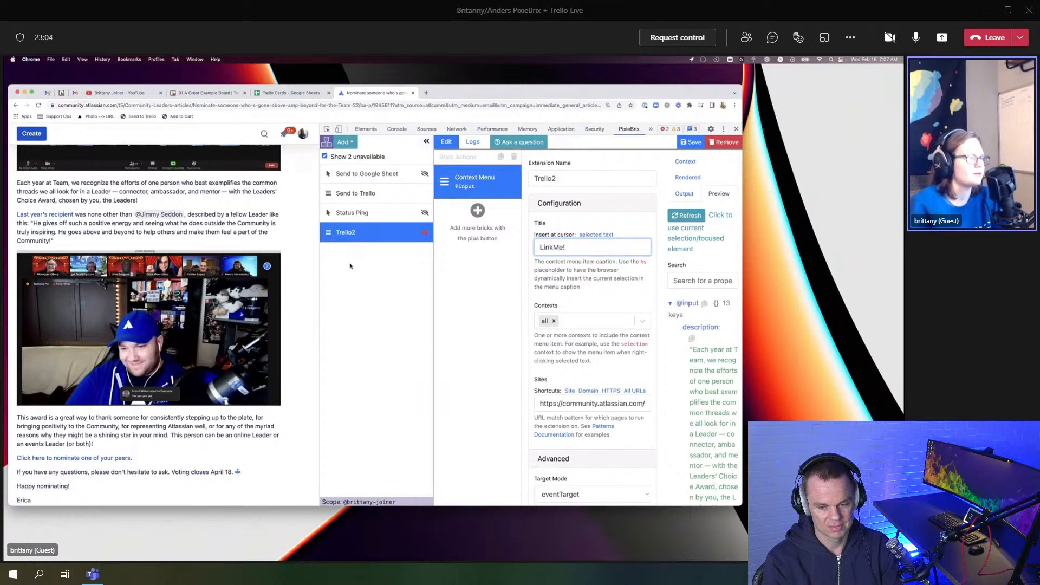
scroll(300, 266, up, 1)
right_click(299, 265)
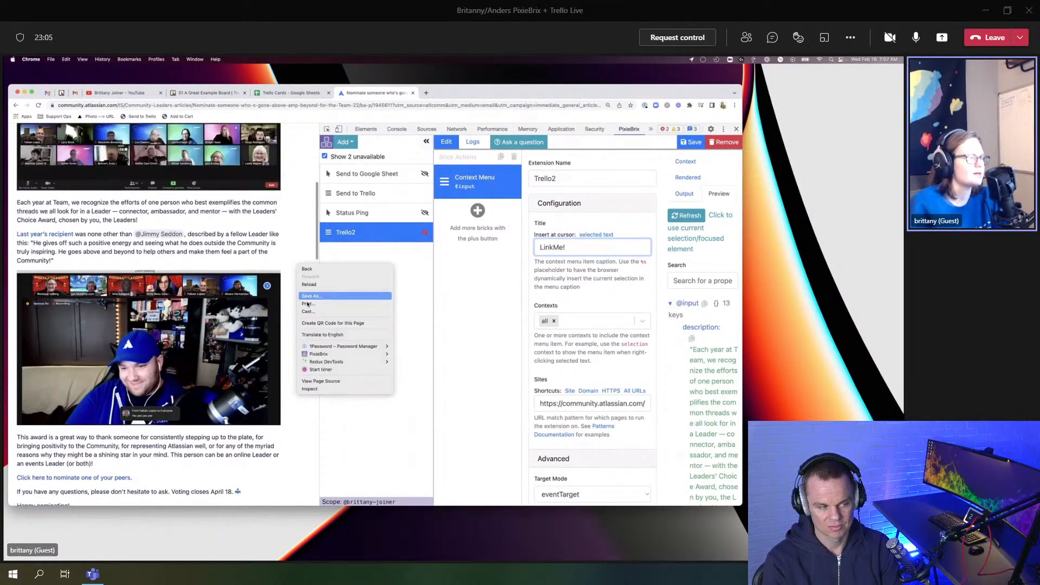
mouse_move(374, 354)
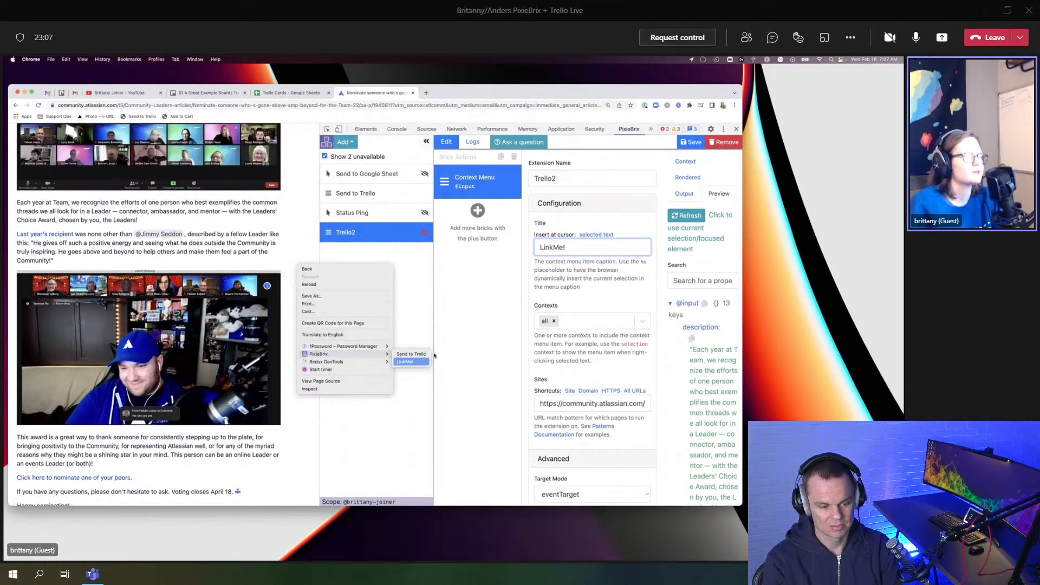
click(462, 336)
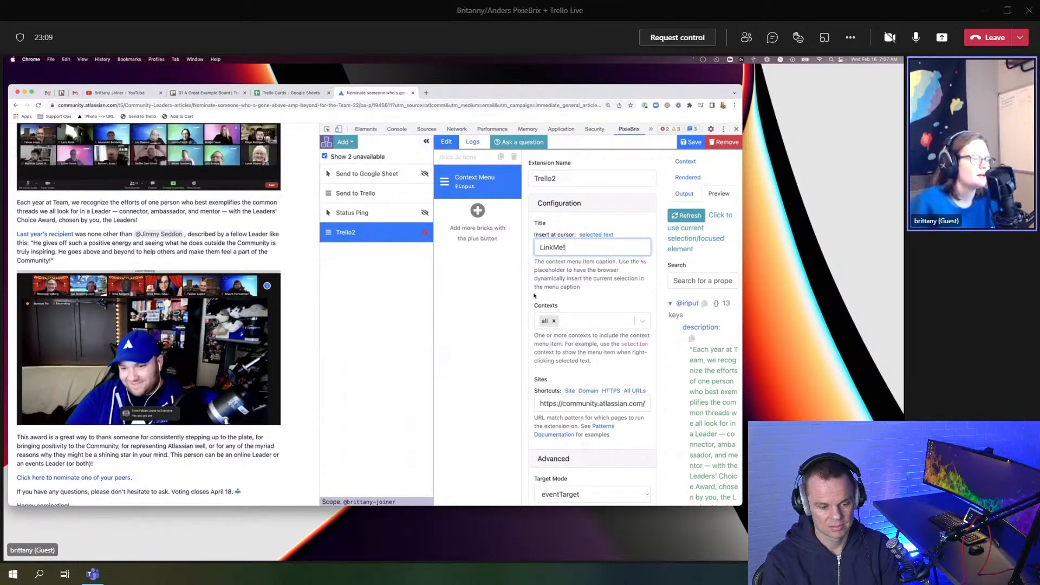
Step: Set the extension's Sites to All URLs (*://*/*)
scroll(534, 295, down, 2)
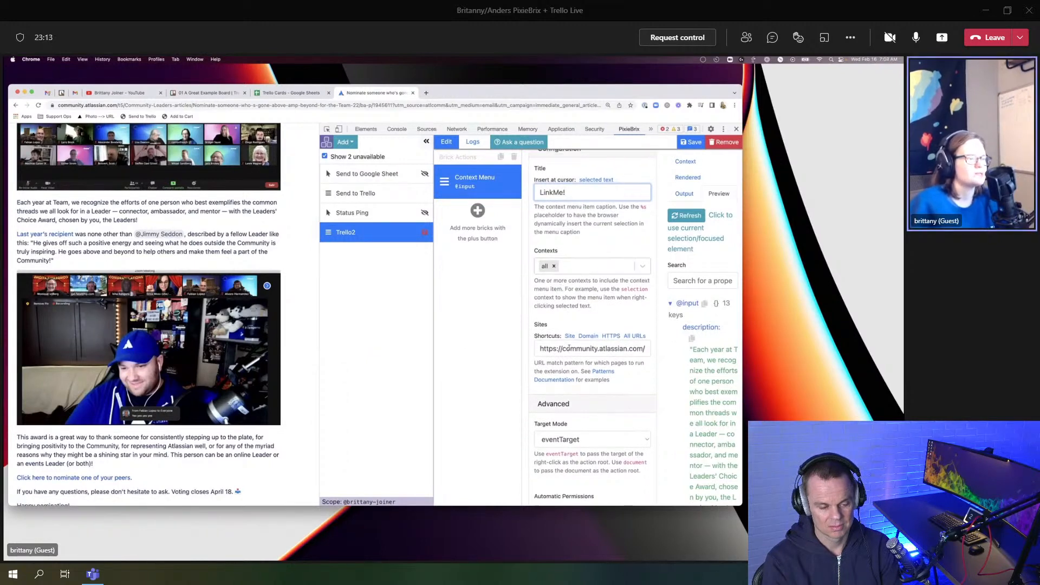
scroll(551, 345, down, 1)
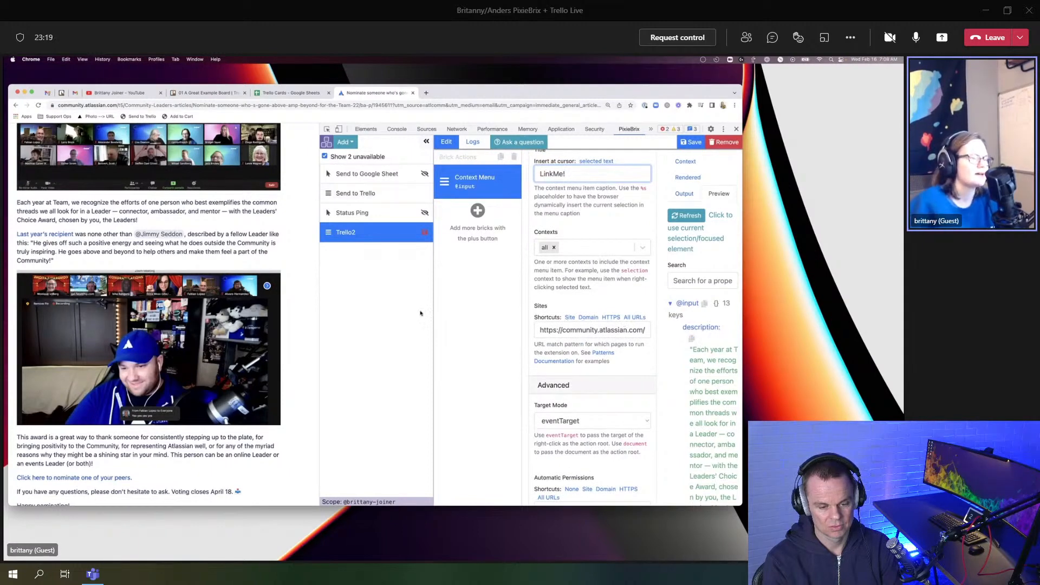
click(635, 318)
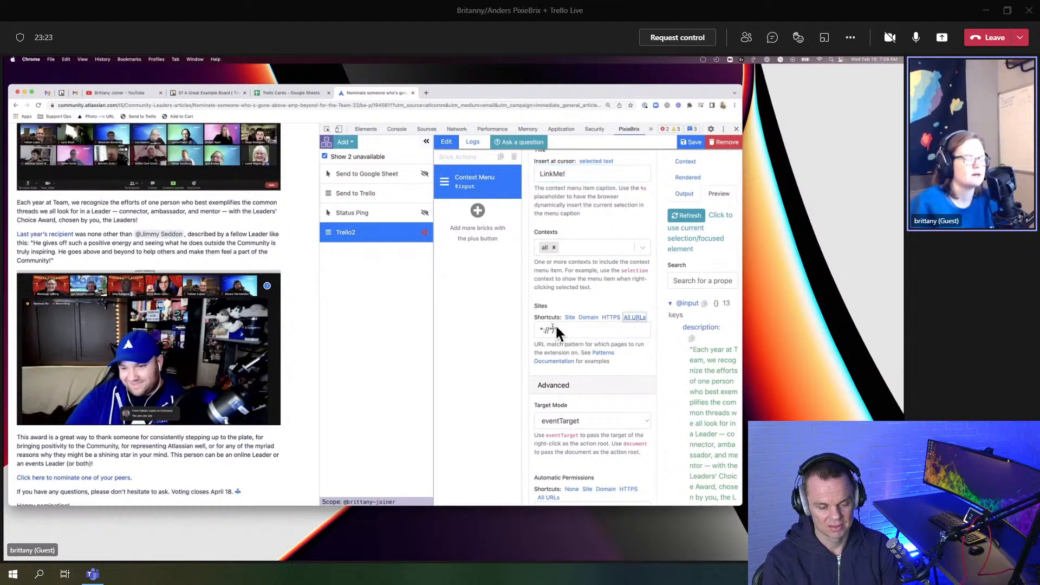
scroll(563, 328, down, 1)
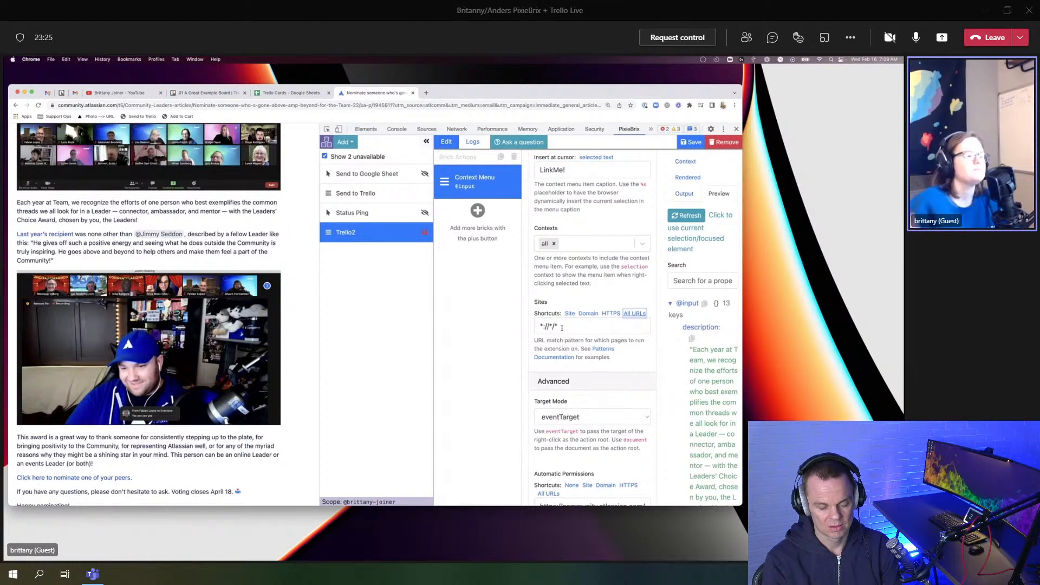
scroll(562, 328, down, 3)
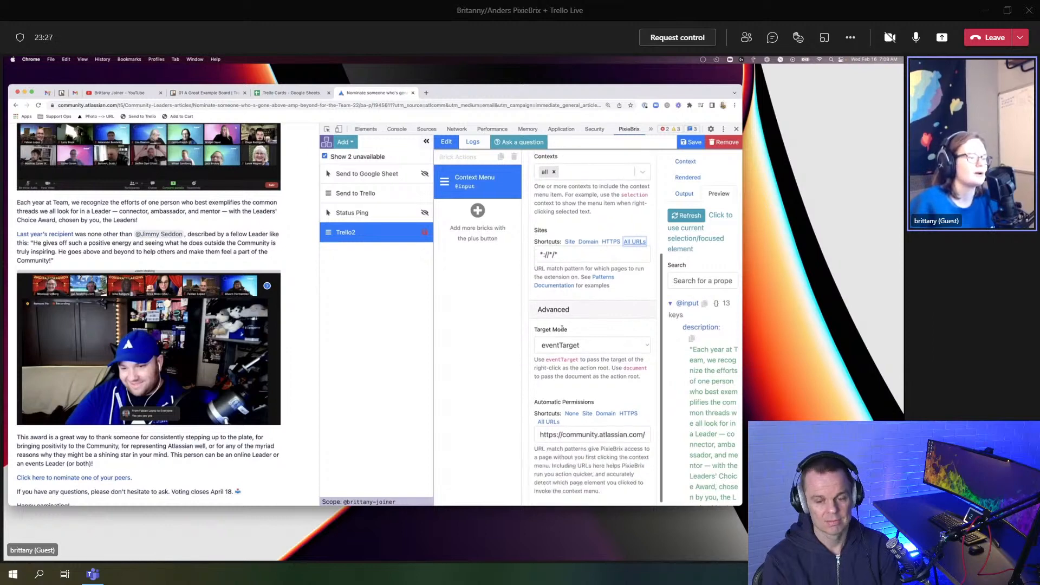
scroll(562, 328, up, 5)
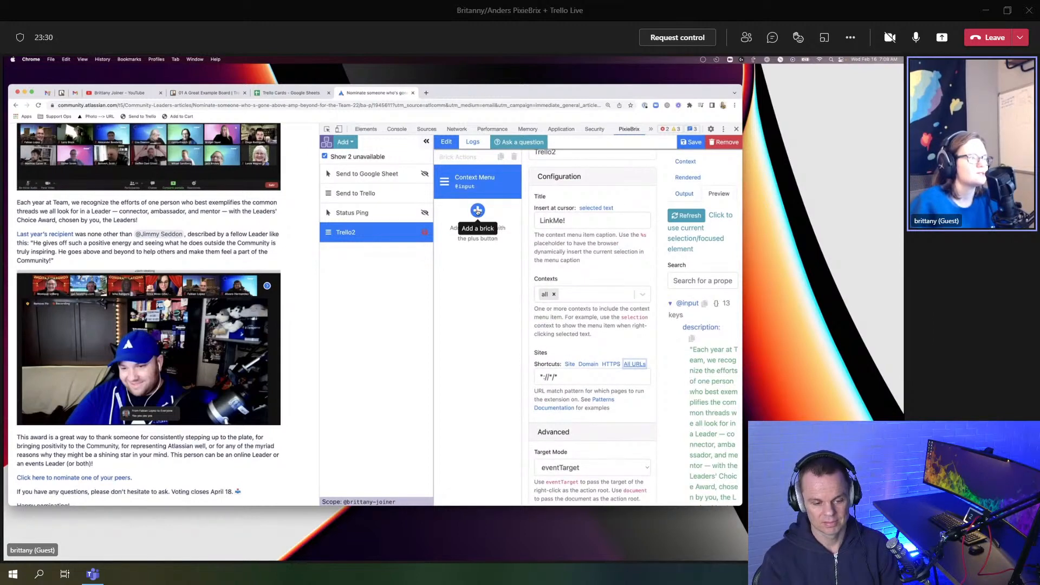
Step: Search bricks for 'trello' and add Choose Trello Boards from User
click(478, 210)
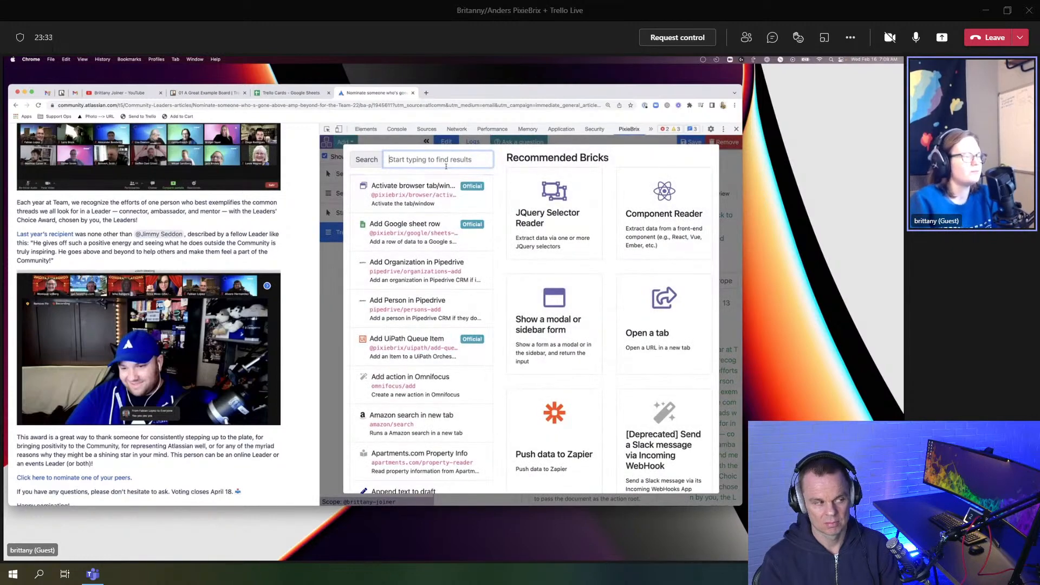
text(trello)
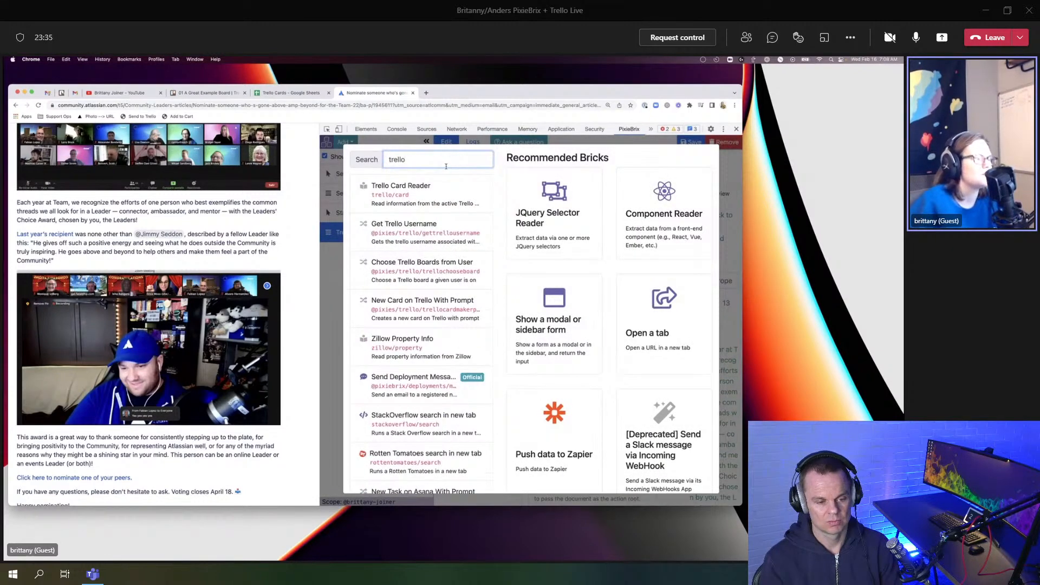
mouse_move(464, 308)
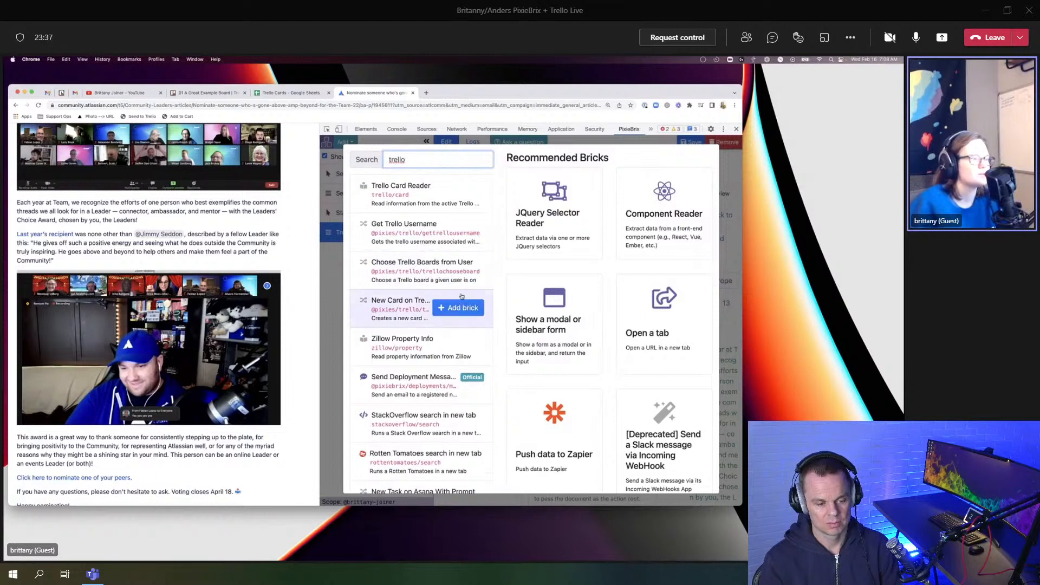
click(466, 270)
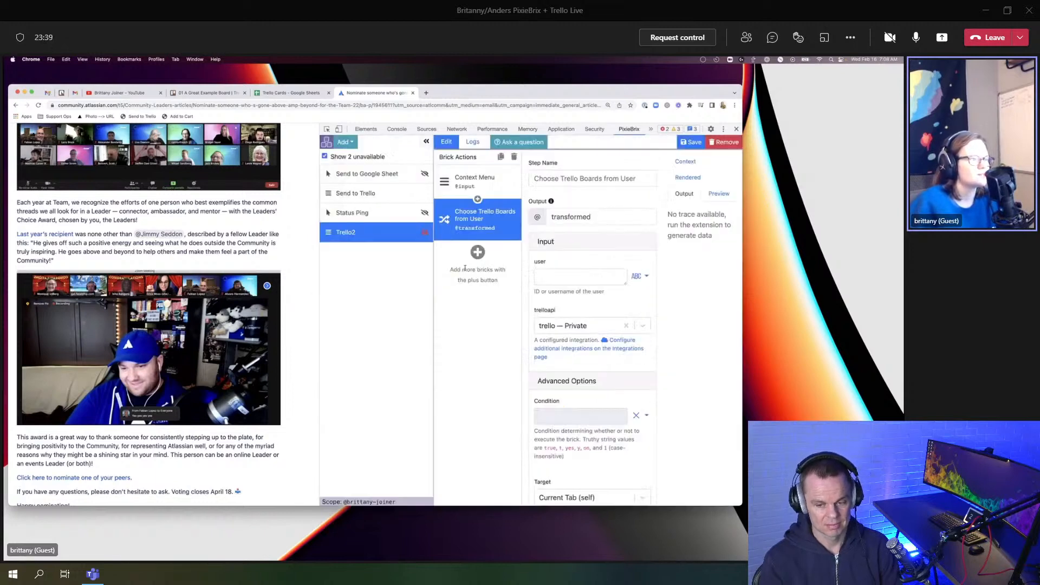
Step: Keep trello — Private as the integration and open Configure additional integrations
click(550, 279)
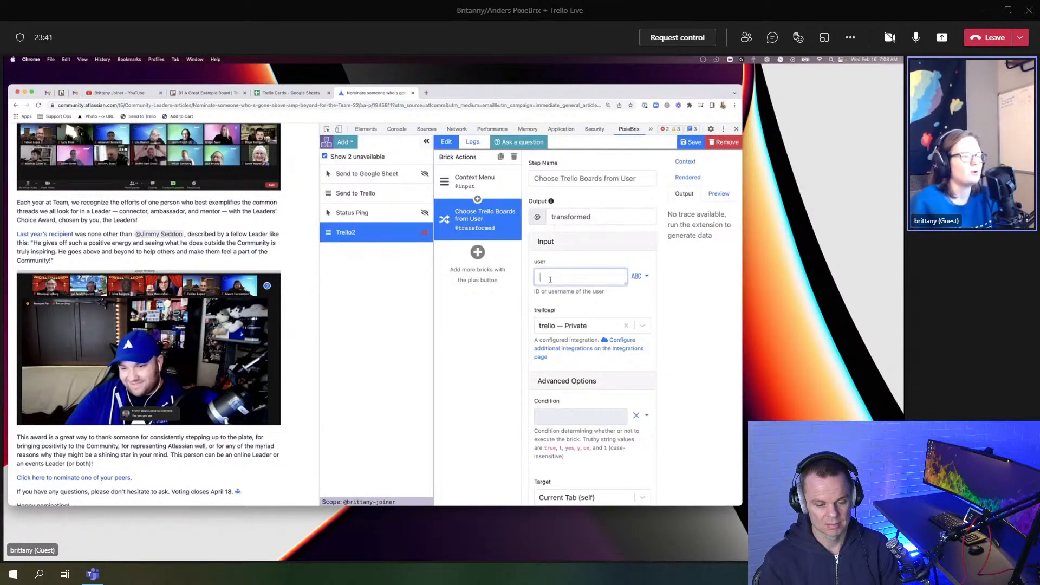
click(596, 327)
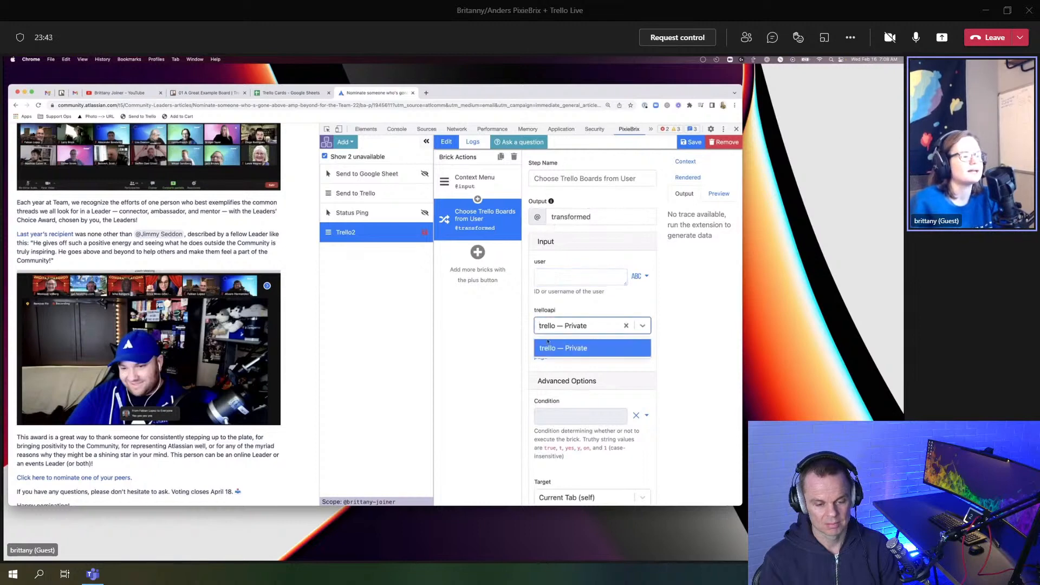
click(588, 348)
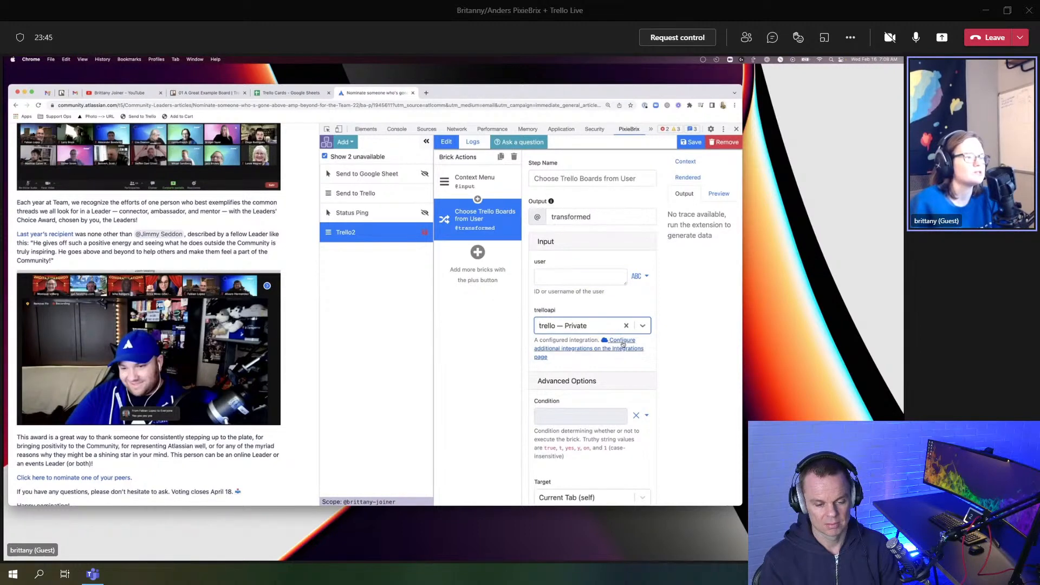
click(622, 343)
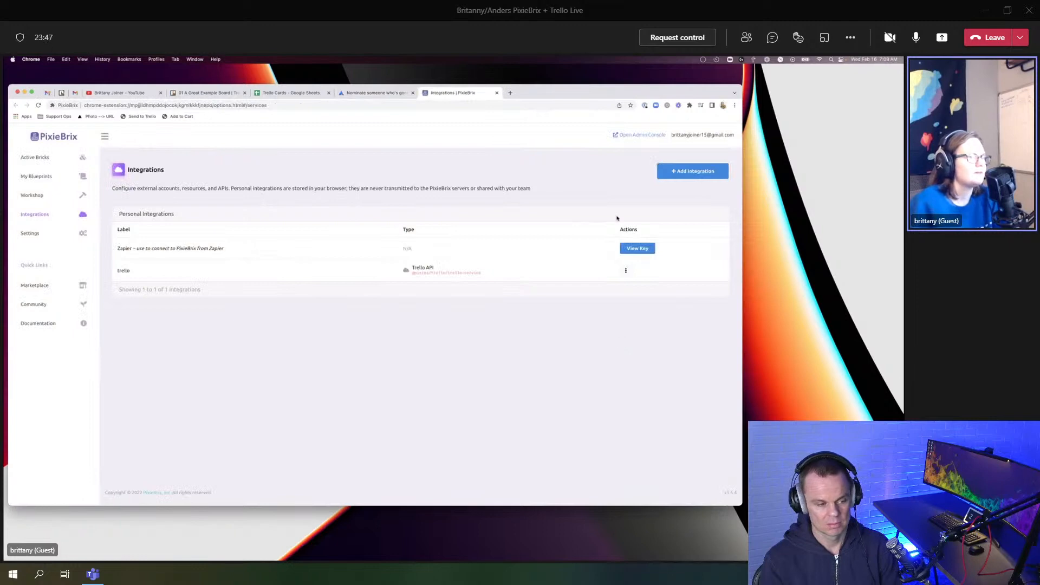
Step: Start a new integration and open the Trello API configuration
click(678, 176)
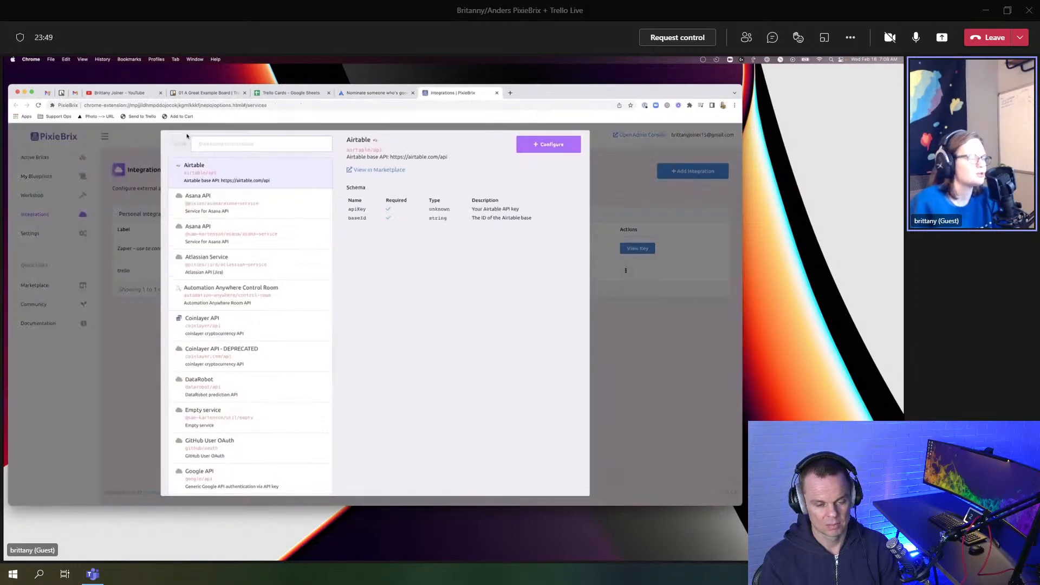
click(219, 143)
text(trello)
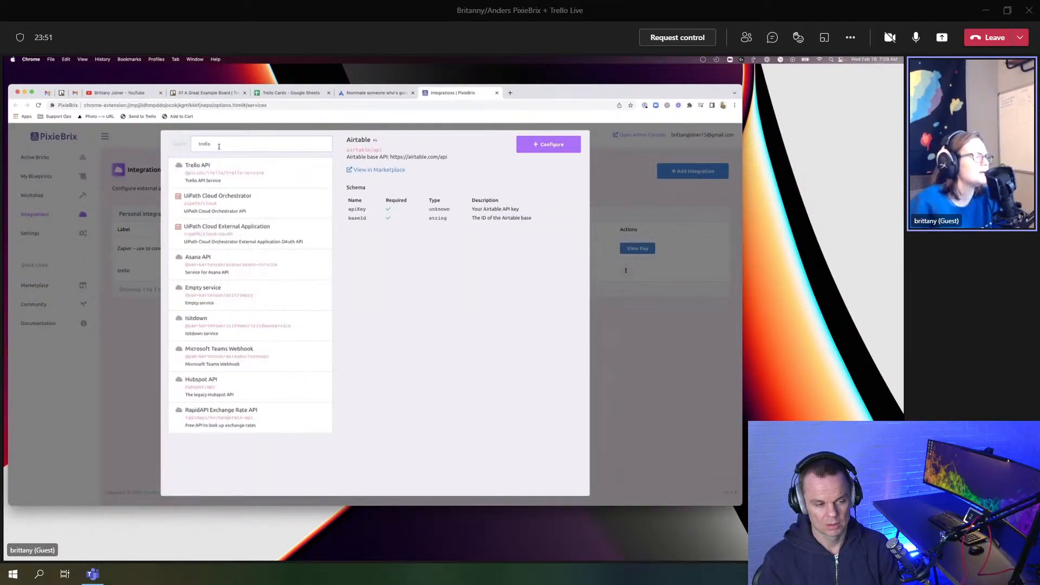
click(295, 169)
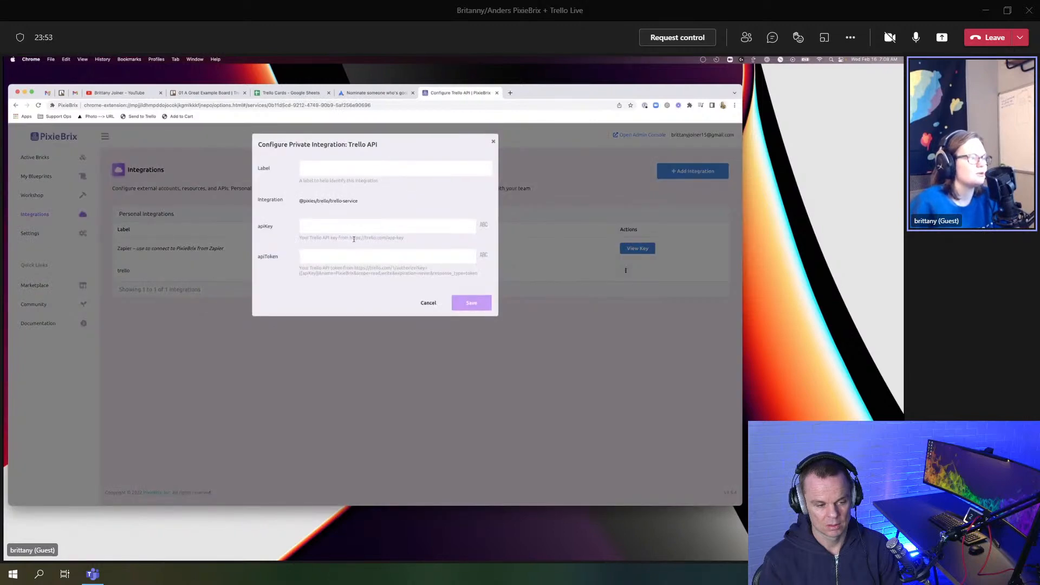
Step: Look over the apiKey and apiToken fields, close the setup, and return to the editor's user field
drag(349, 239, 420, 239)
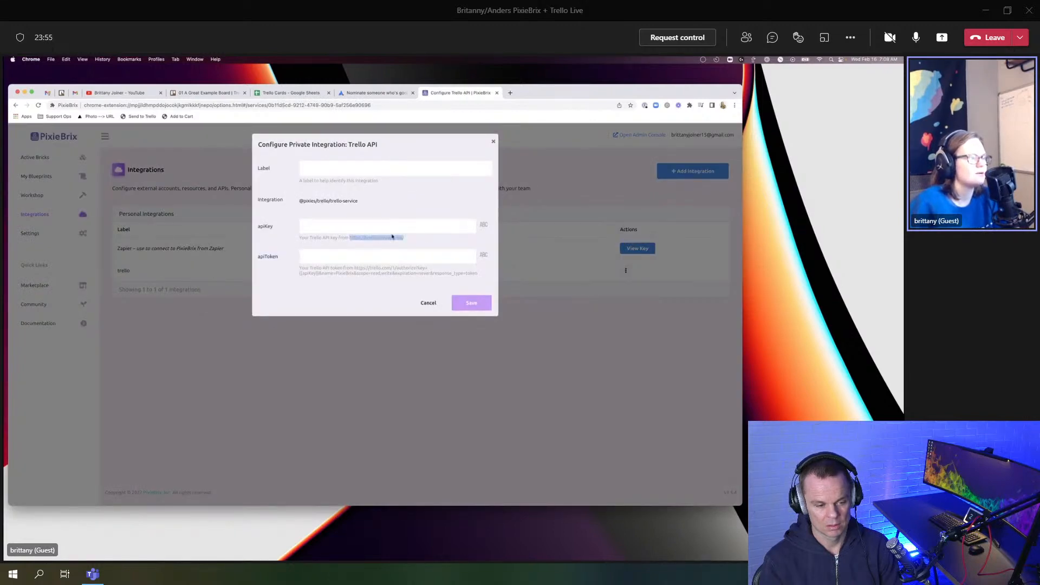
click(336, 226)
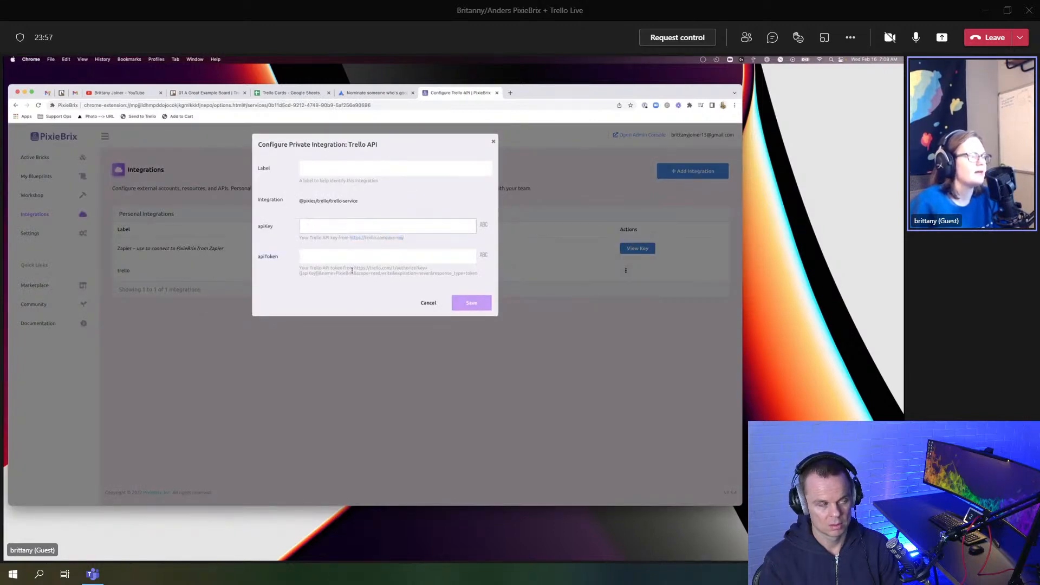
drag(354, 268, 422, 274)
click(307, 273)
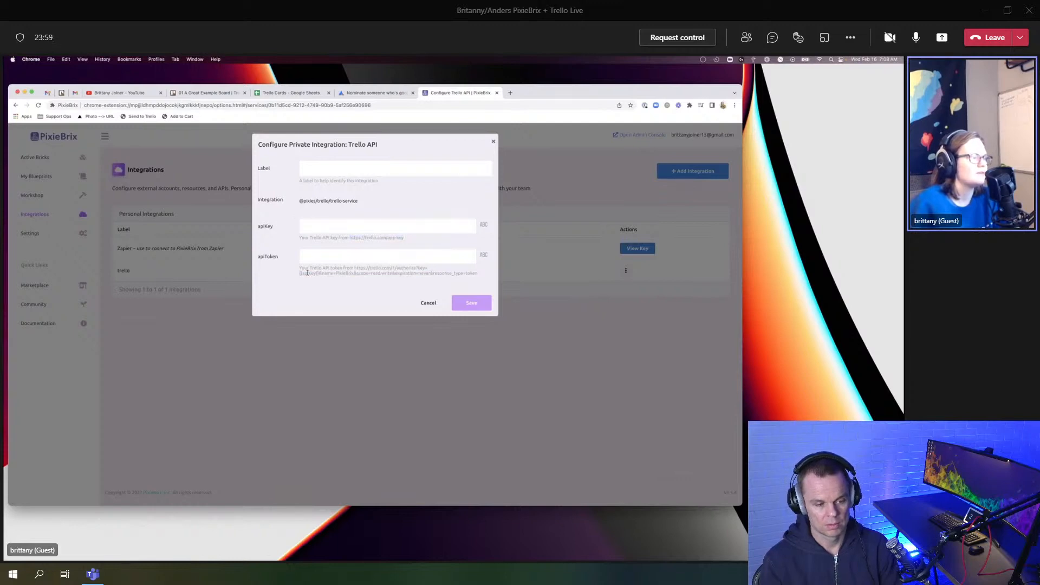
double_click(307, 273)
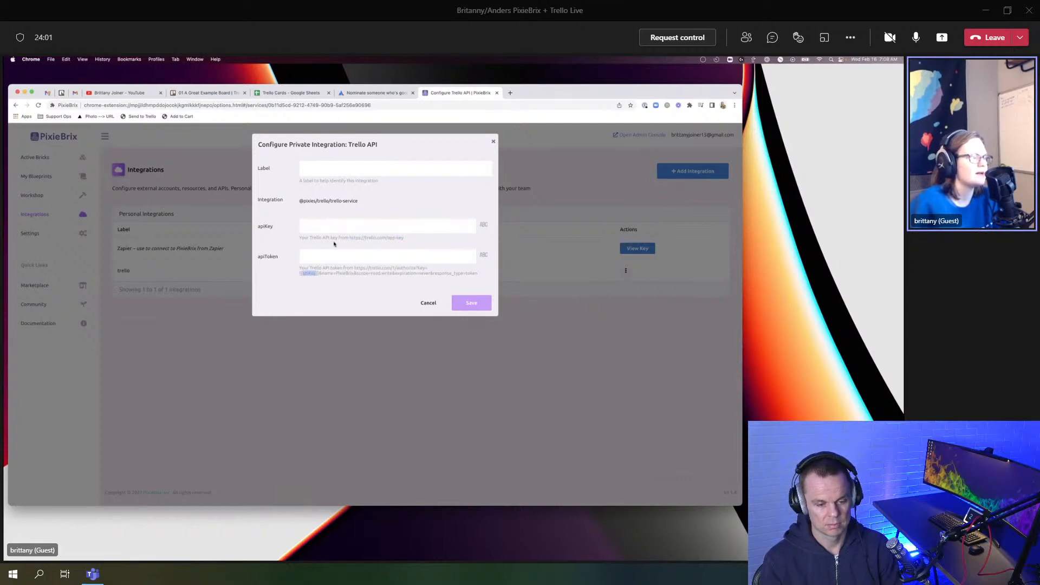
click(330, 255)
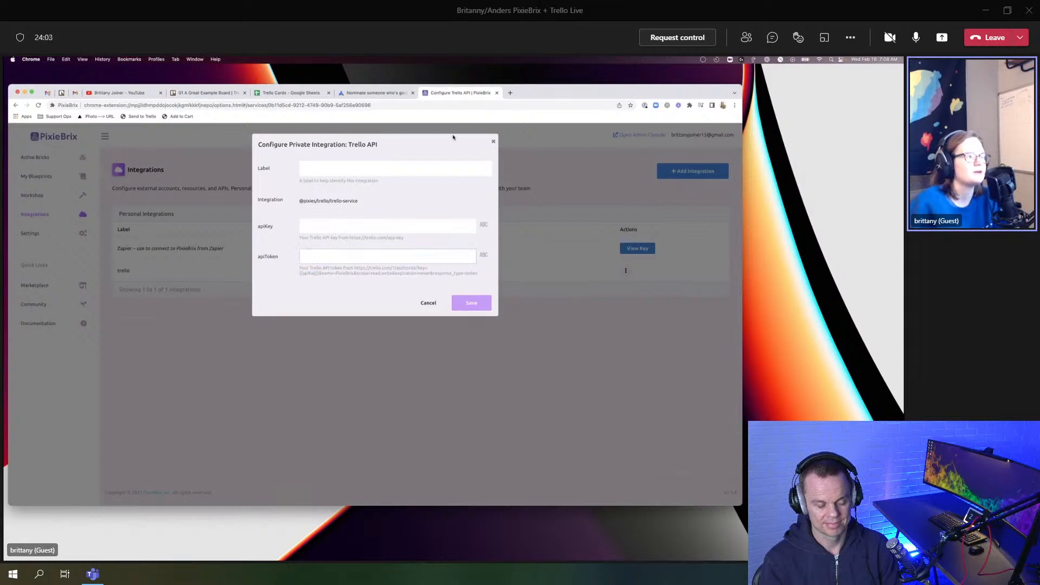
click(493, 142)
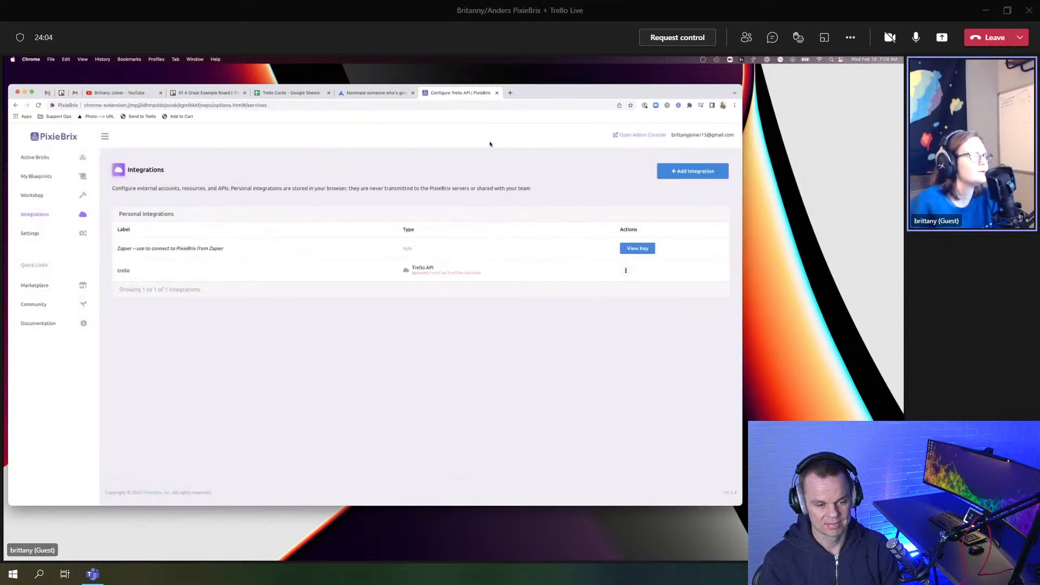
click(359, 97)
click(555, 276)
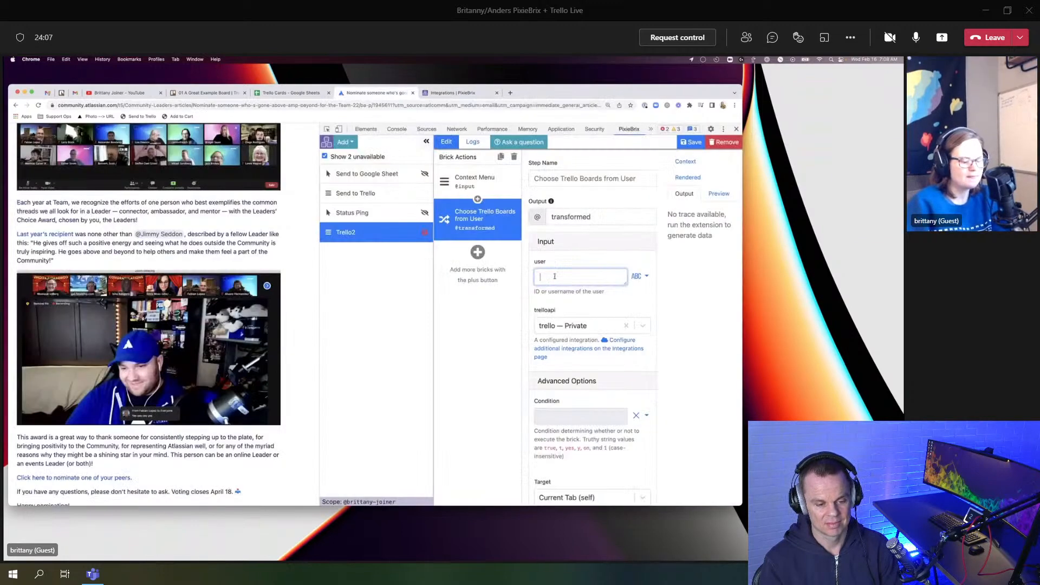
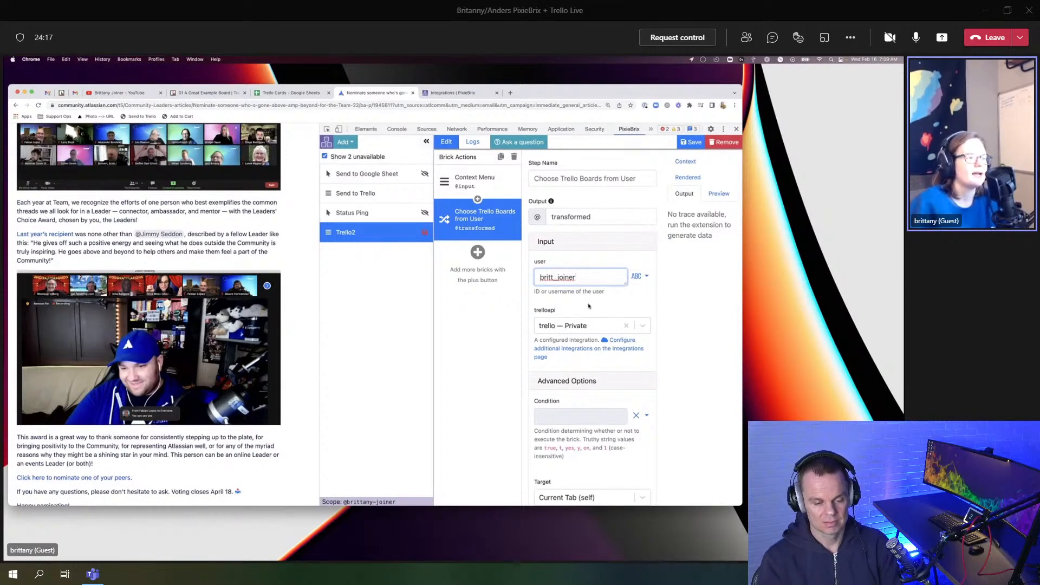
Step: Type the Trello account's username into the board picker's user input
scroll(589, 306, down, 1)
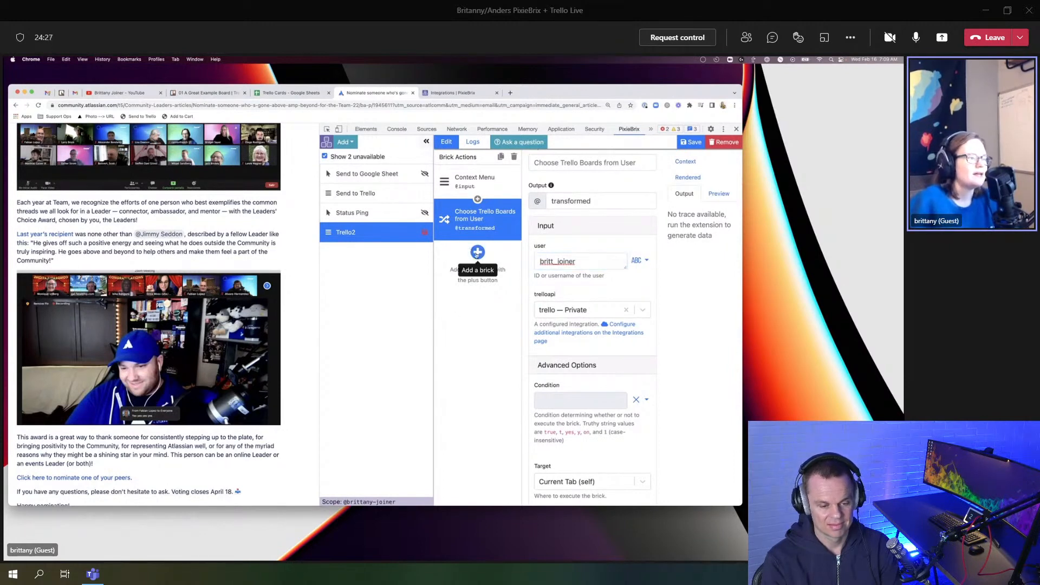
Step: Search the brick catalogue for 'new card' and add New Card on Trello With Prompt
click(477, 253)
text(new trel)
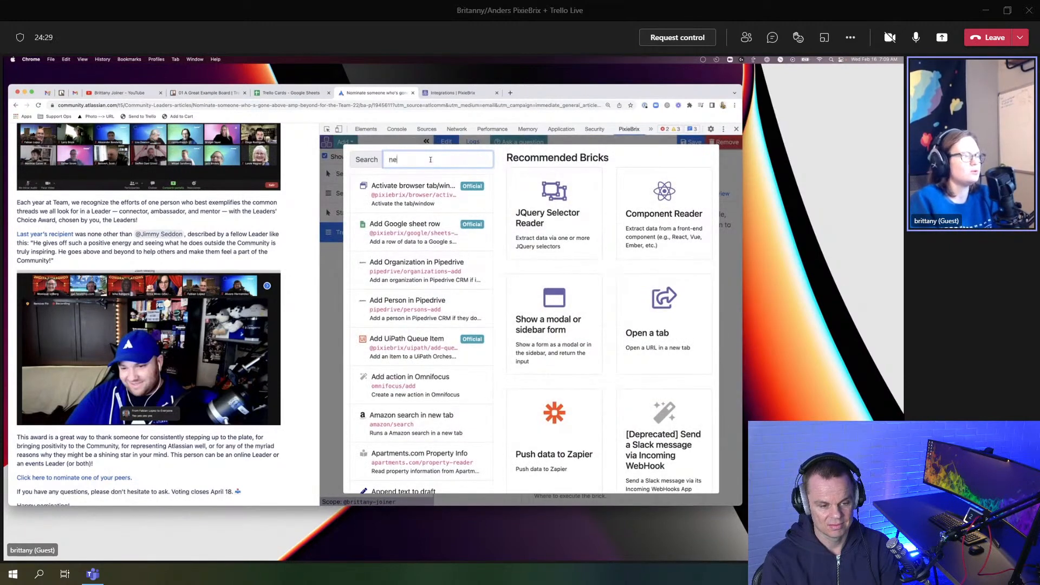
key(BackSpace)
key(BackSpace)
key(BackSpace)
key(BackSpace)
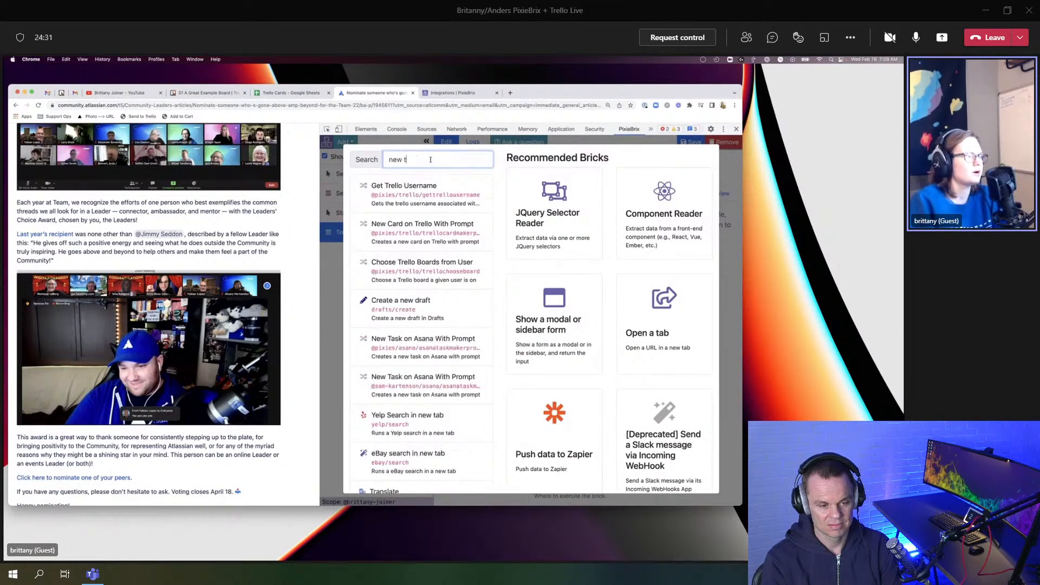
text(card)
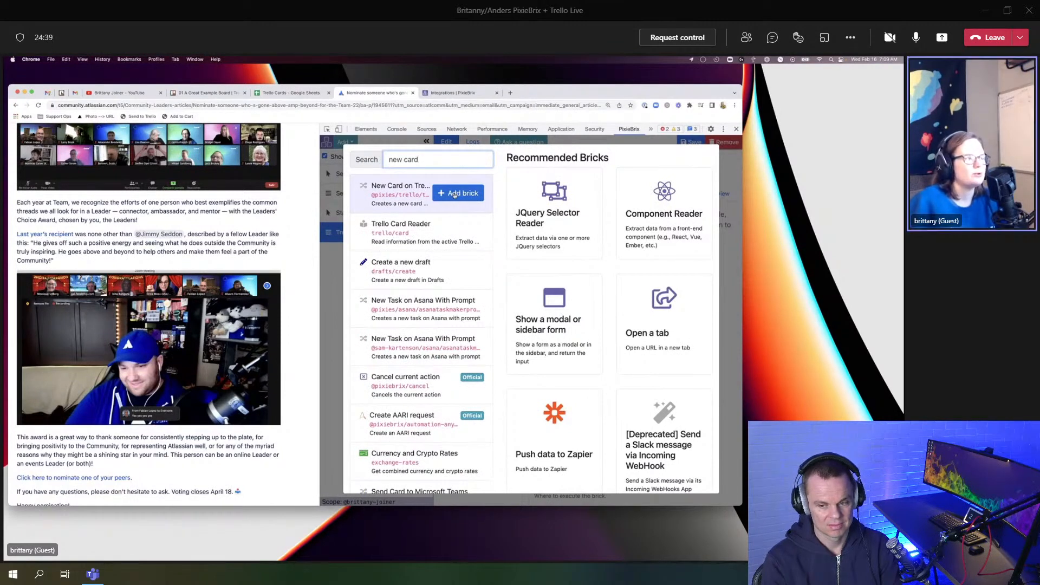
click(458, 194)
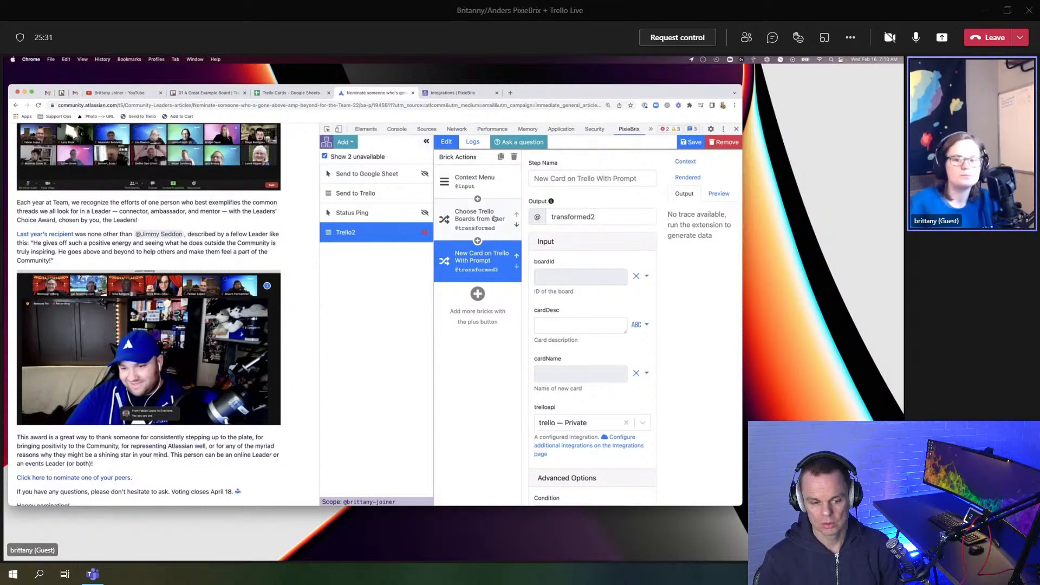
Step: Select the Context Menu brick, then Choose Trello Boards from User, to view its settings
click(481, 182)
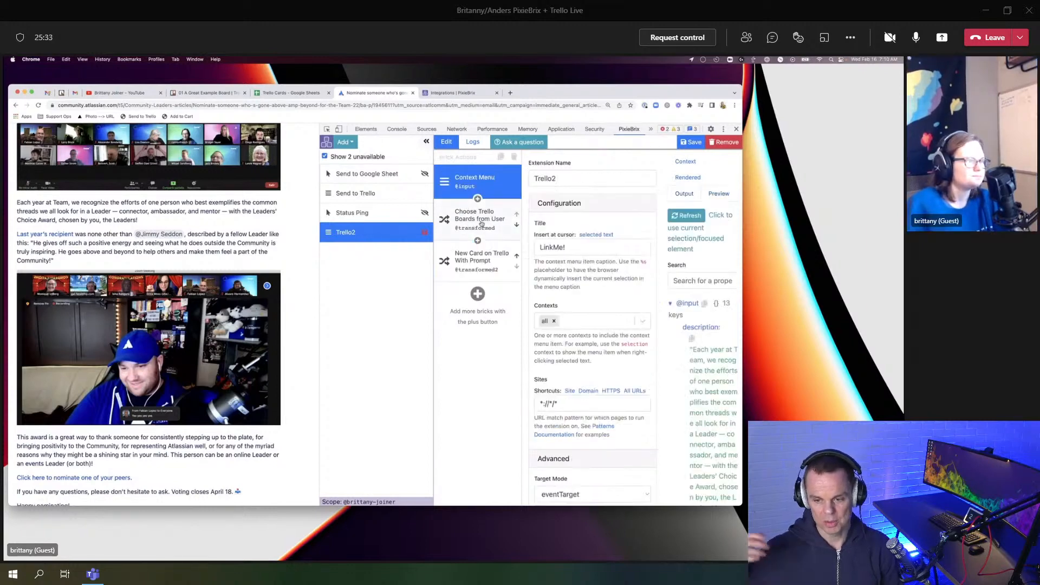
click(482, 221)
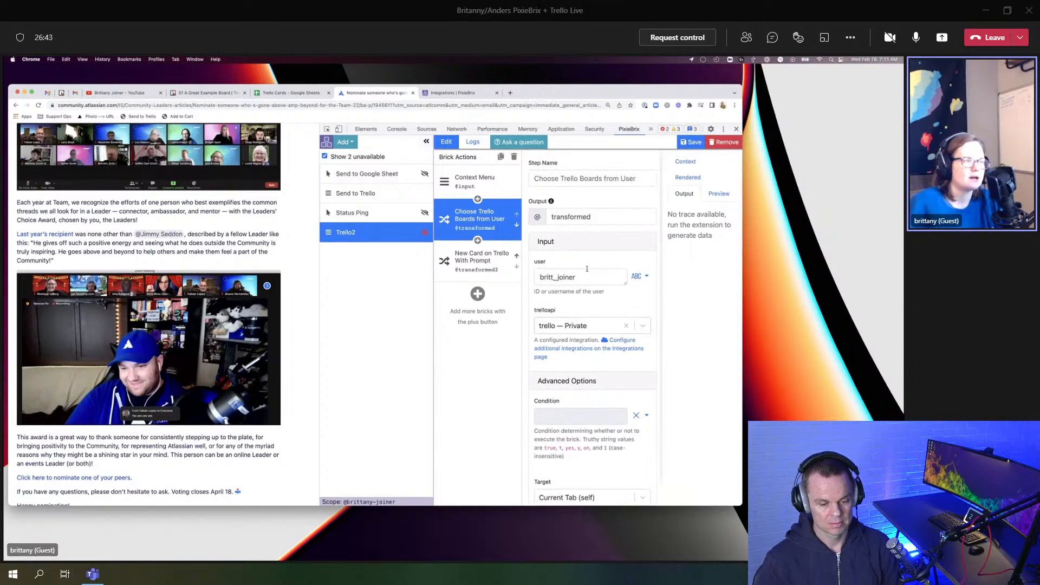
Step: Rename the board picker's output to 'board' and view the New Card on Trello With Prompt settings
double_click(570, 216)
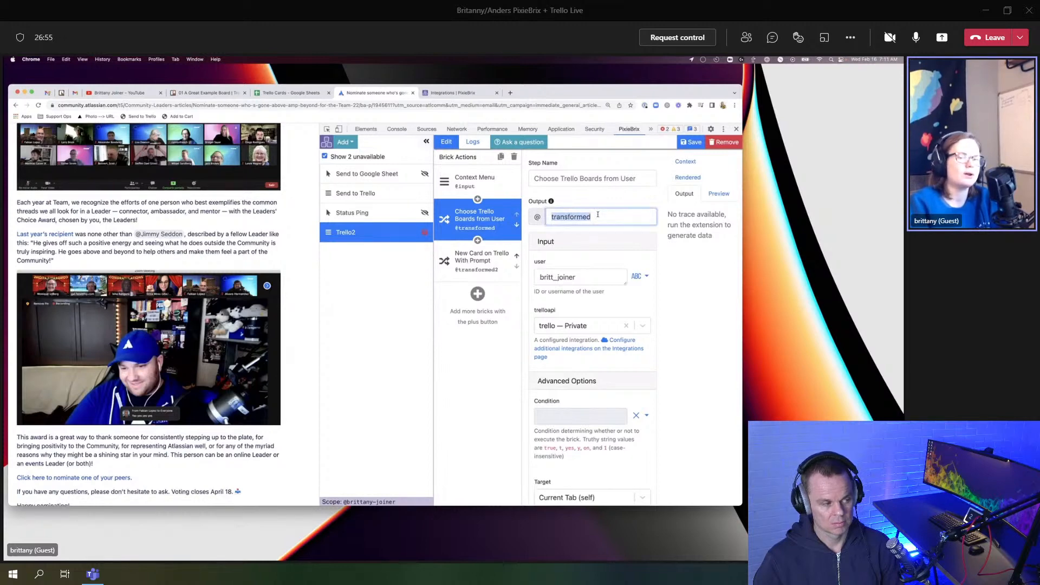
text(board)
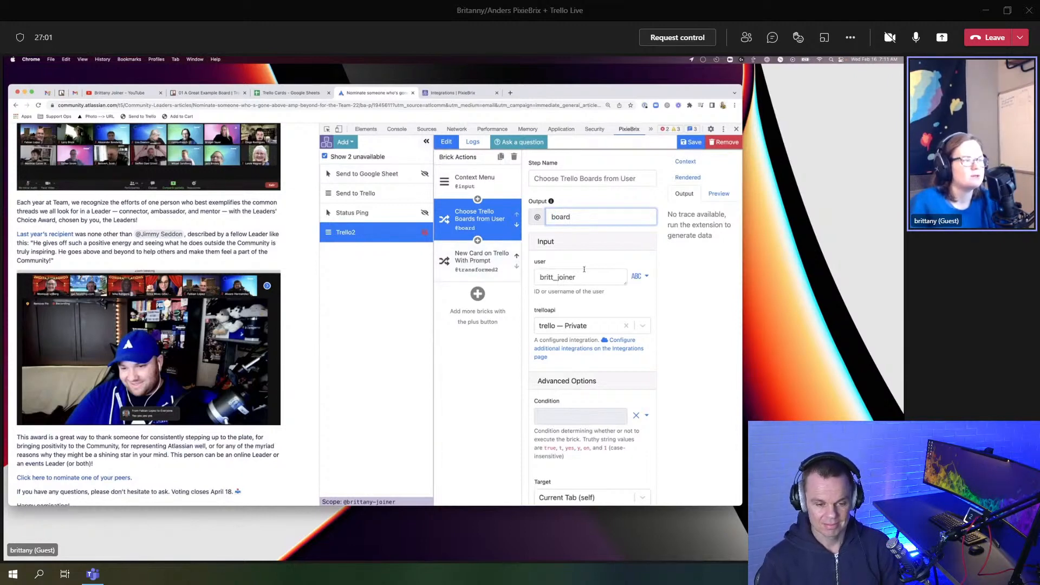
scroll(580, 269, down, 2)
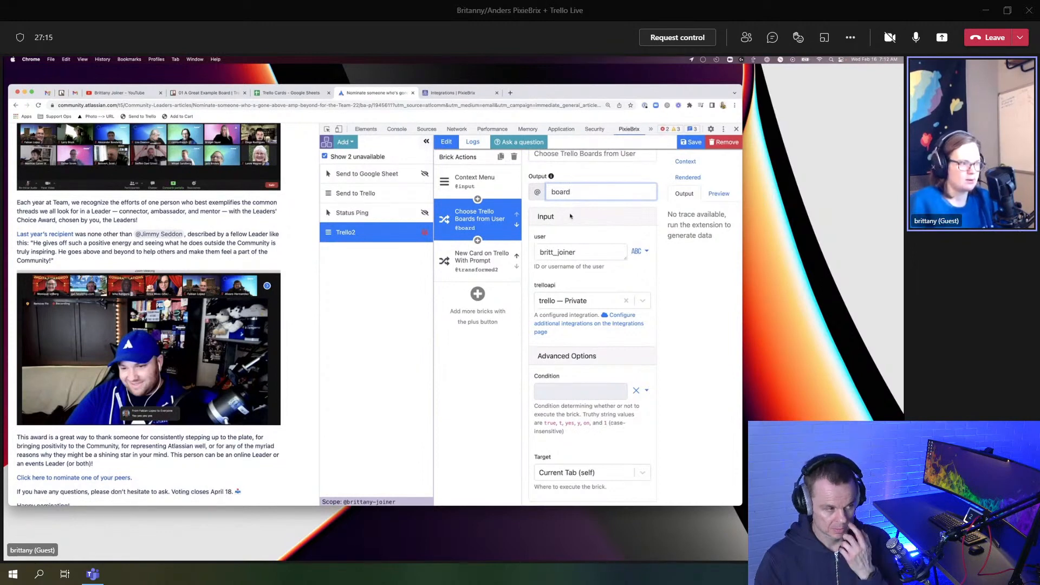
click(477, 265)
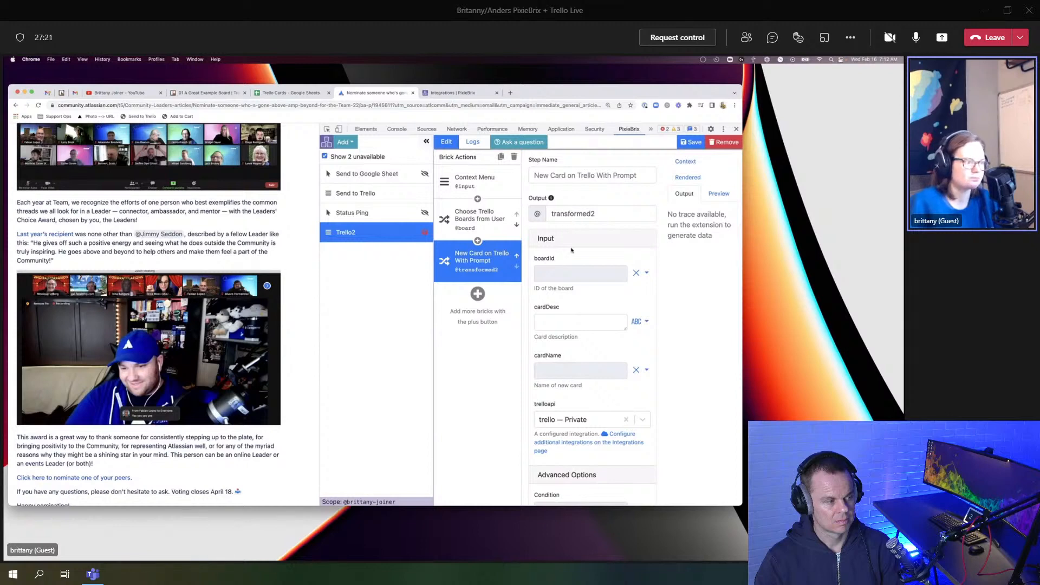
scroll(558, 266, down, 1)
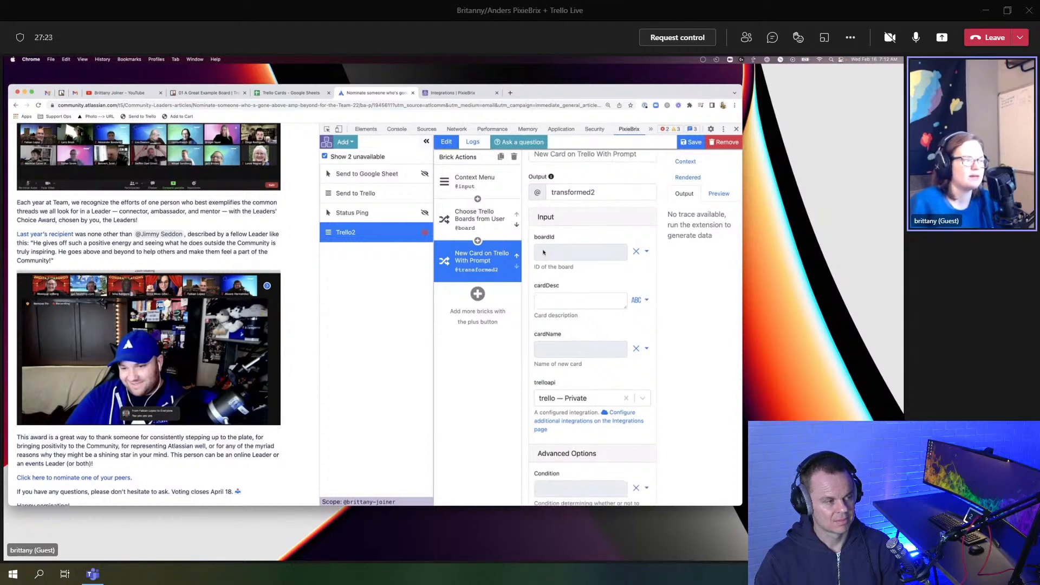
click(544, 252)
click(638, 253)
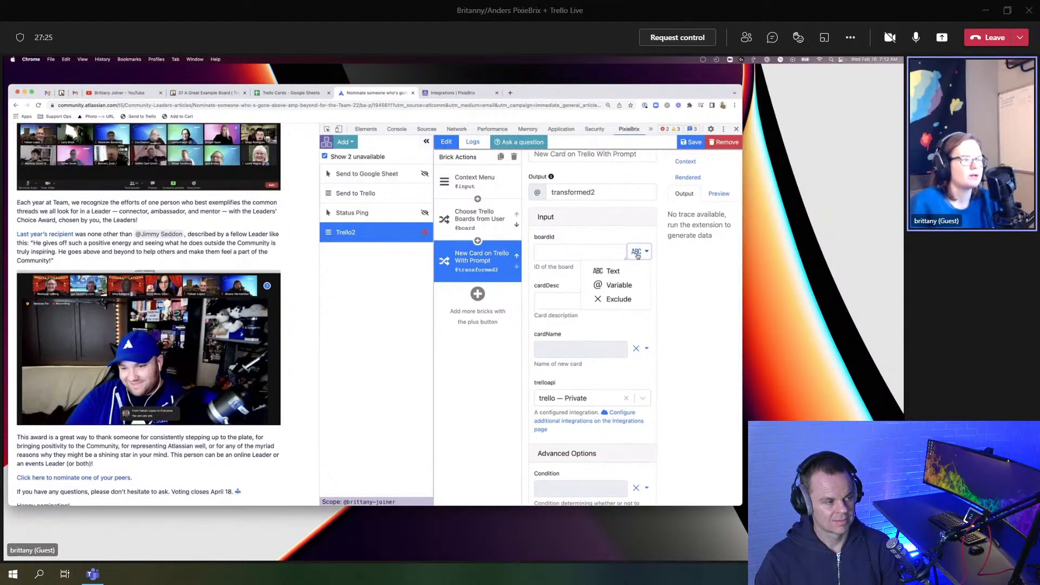
click(619, 285)
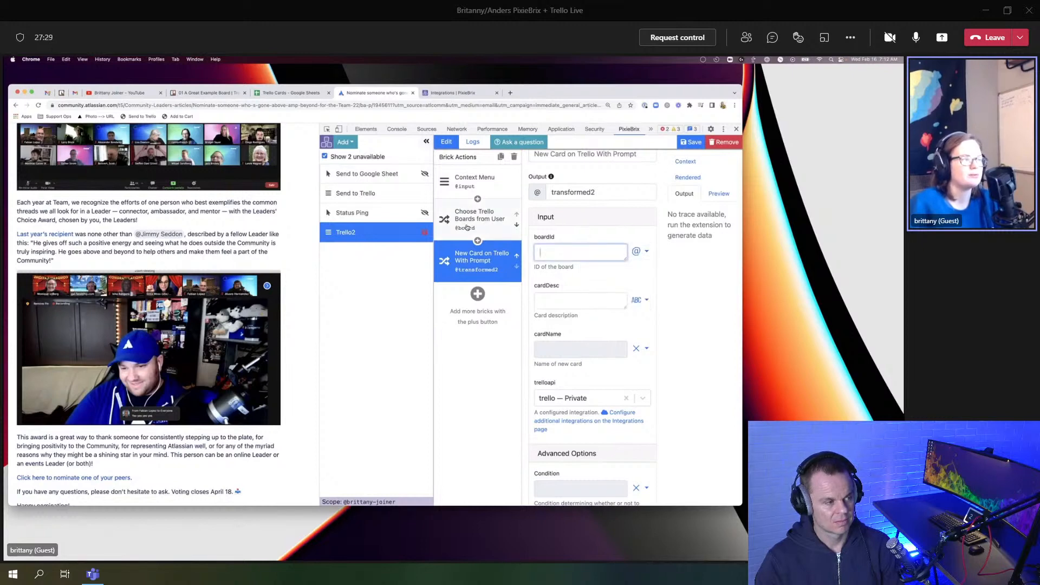
text(@b)
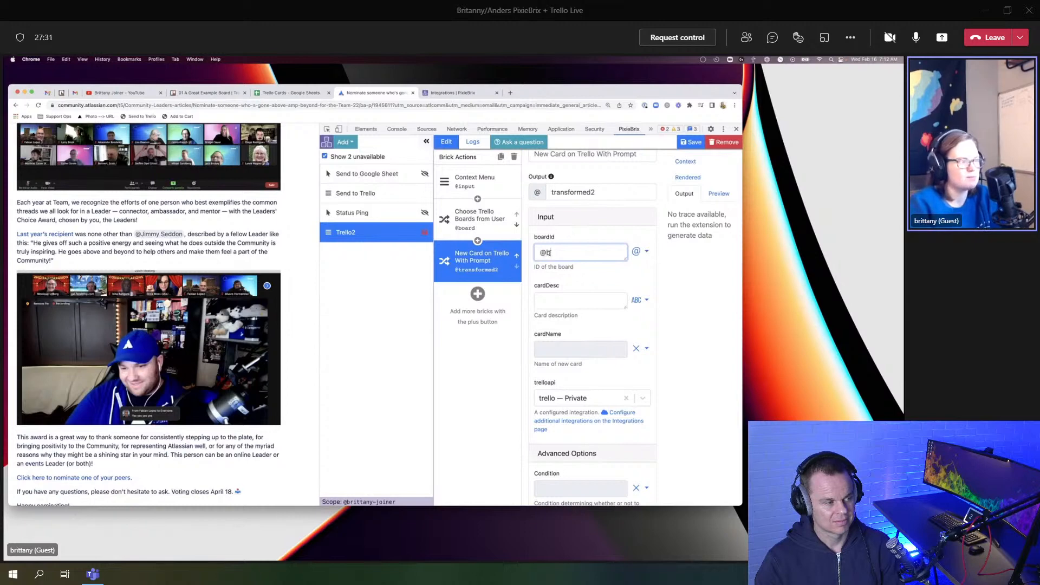
text(oard)
scroll(548, 286, down, 1)
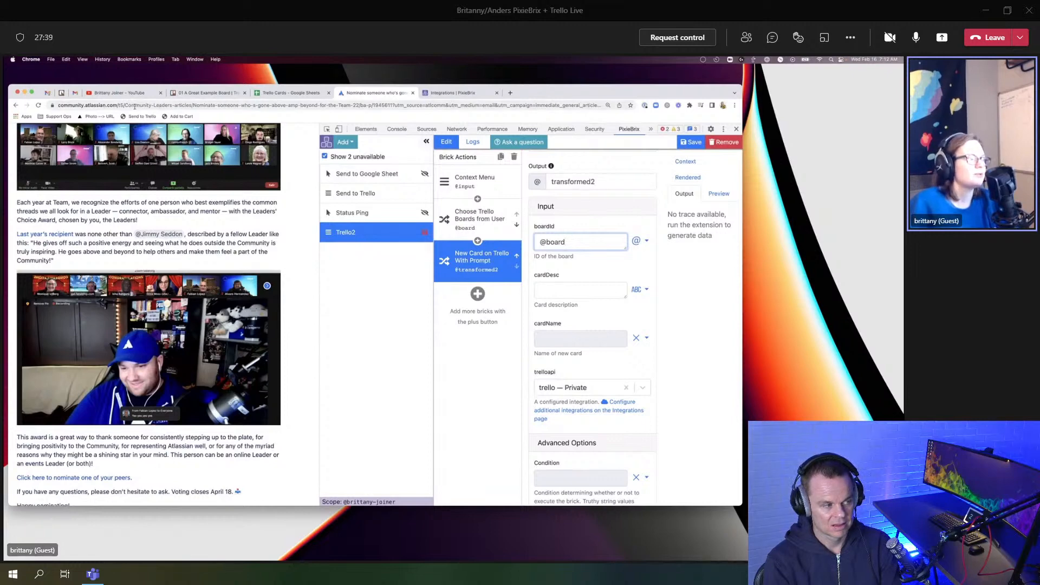
click(477, 181)
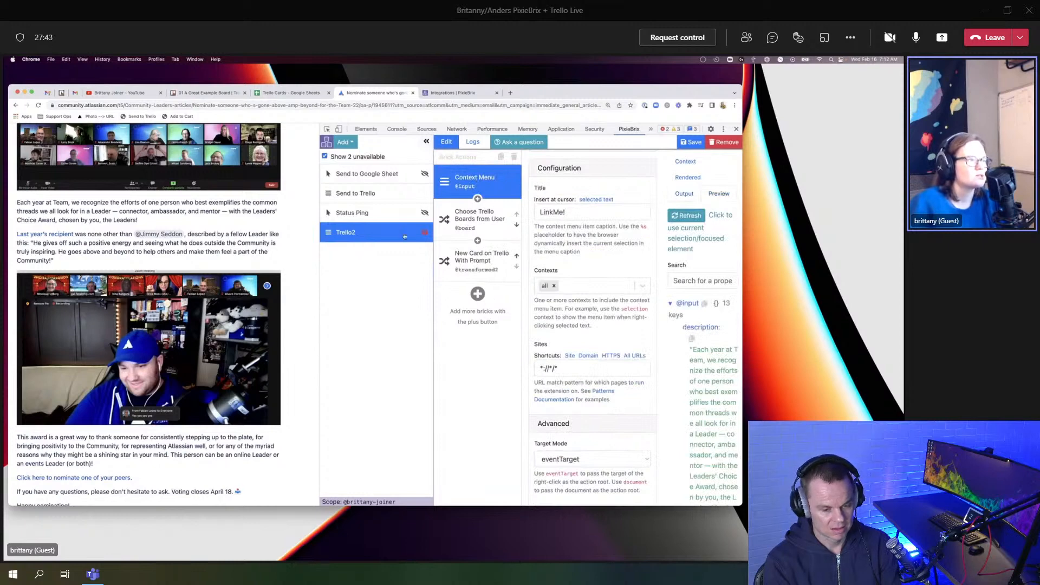
click(426, 141)
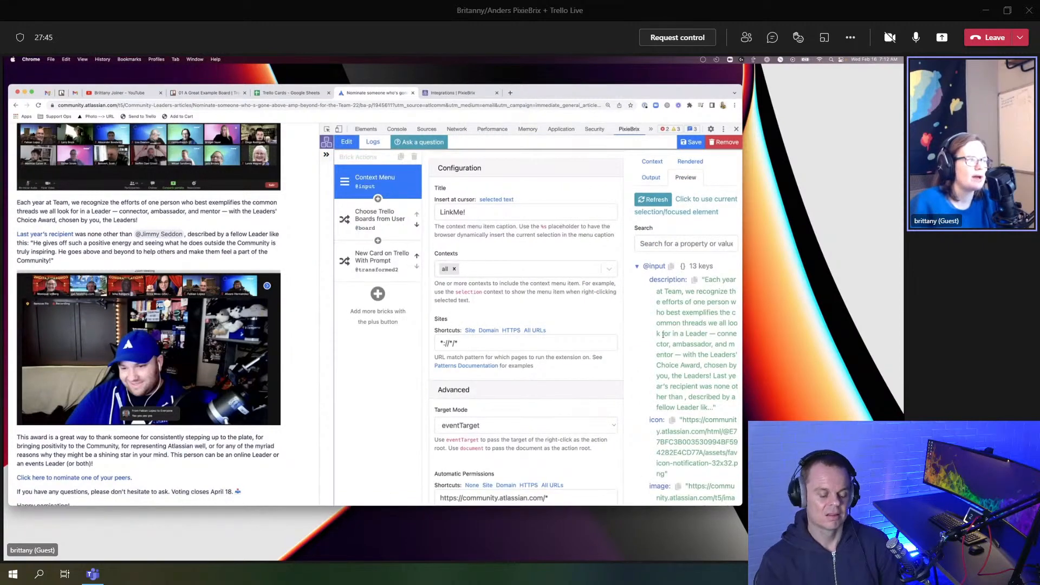
scroll(664, 334, down, 4)
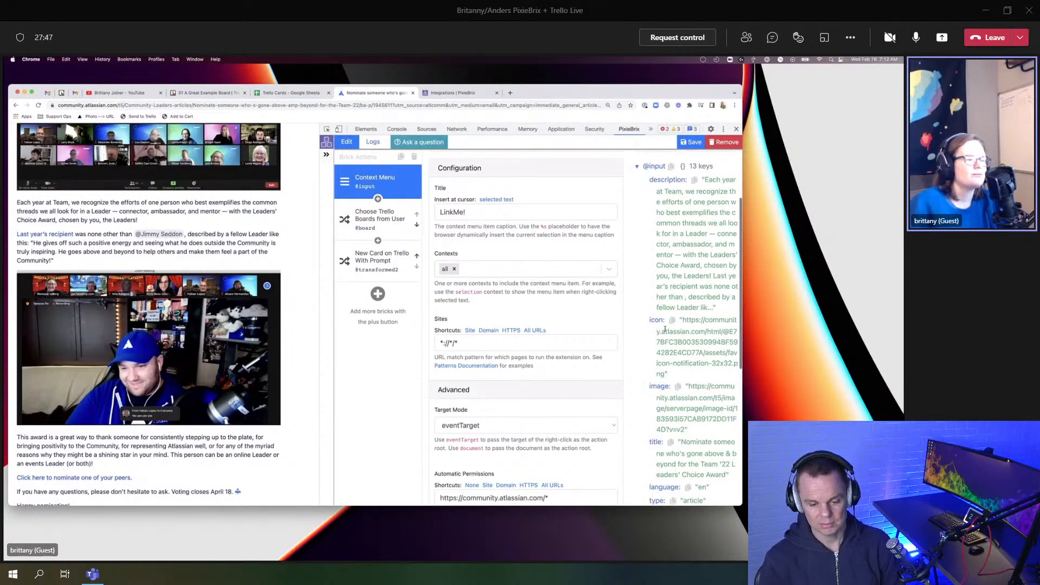
scroll(664, 329, down, 5)
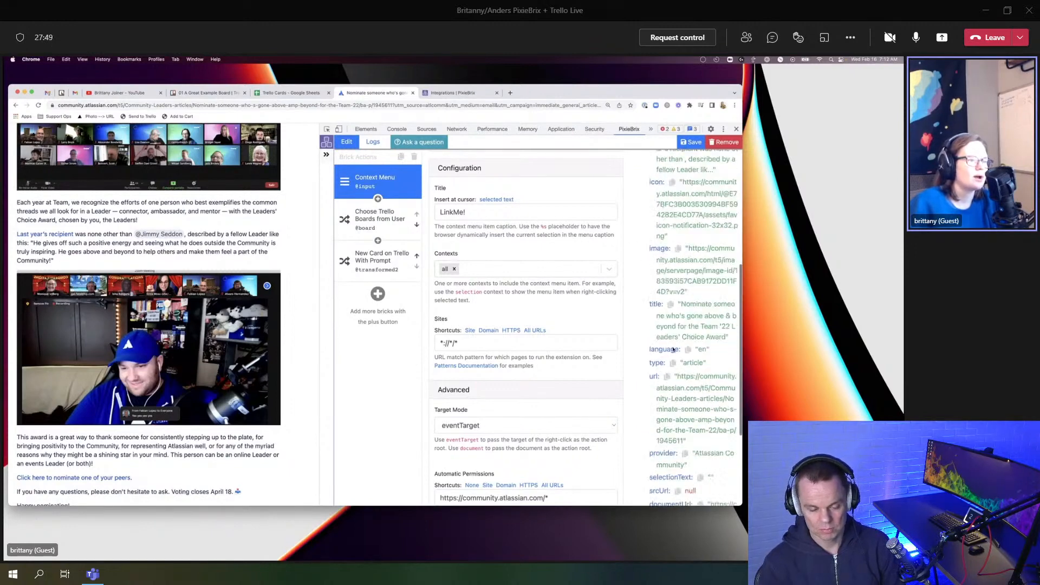
scroll(667, 343, down, 2)
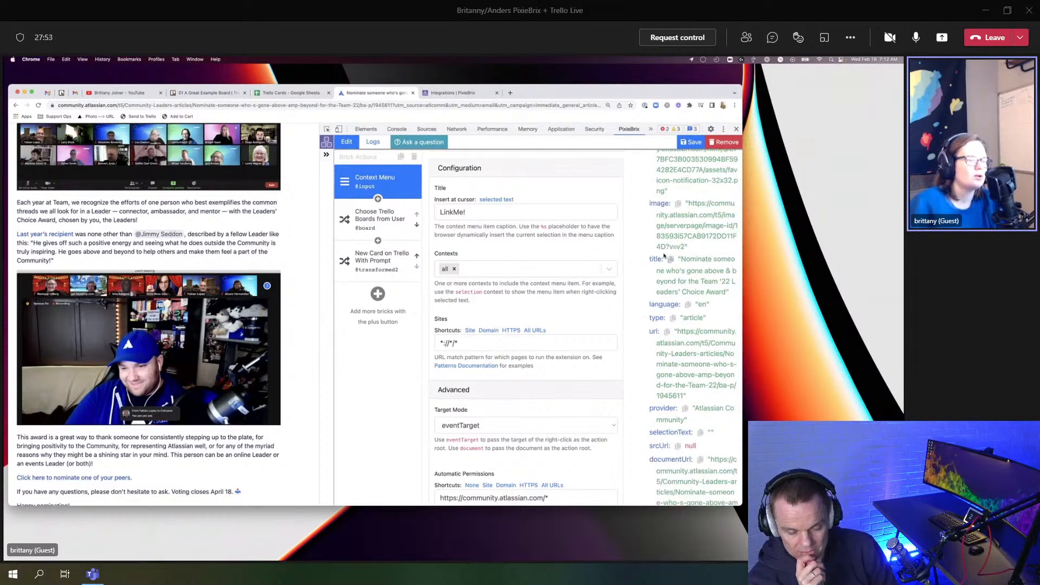
scroll(667, 304, down, 4)
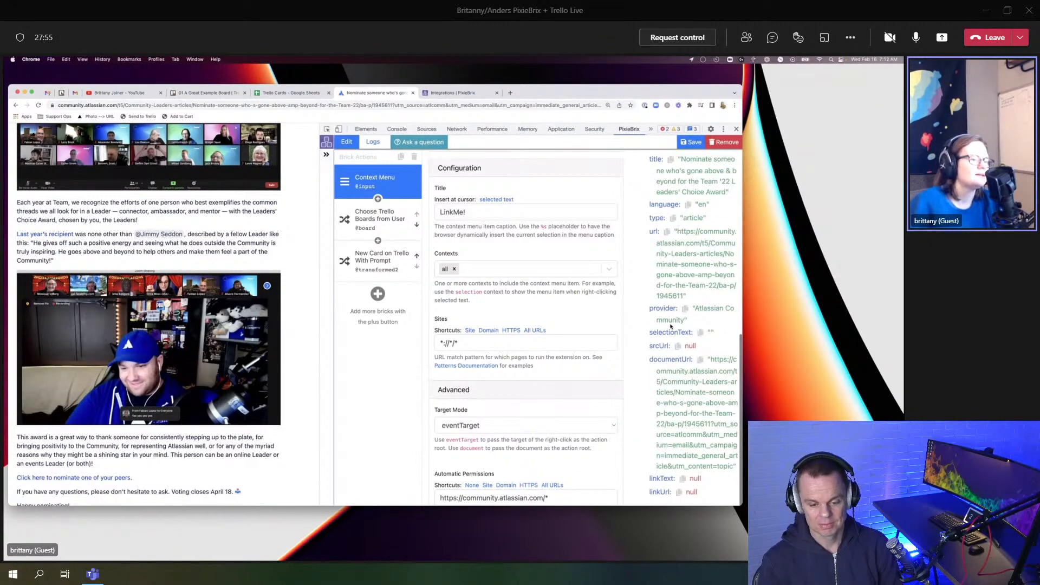
scroll(669, 331, up, 5)
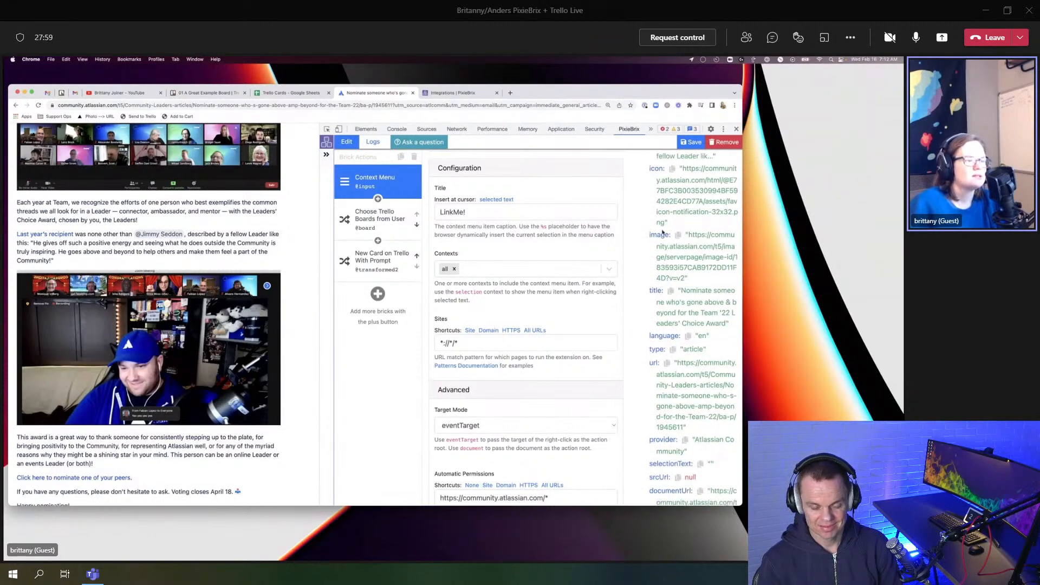
scroll(665, 346, down, 2)
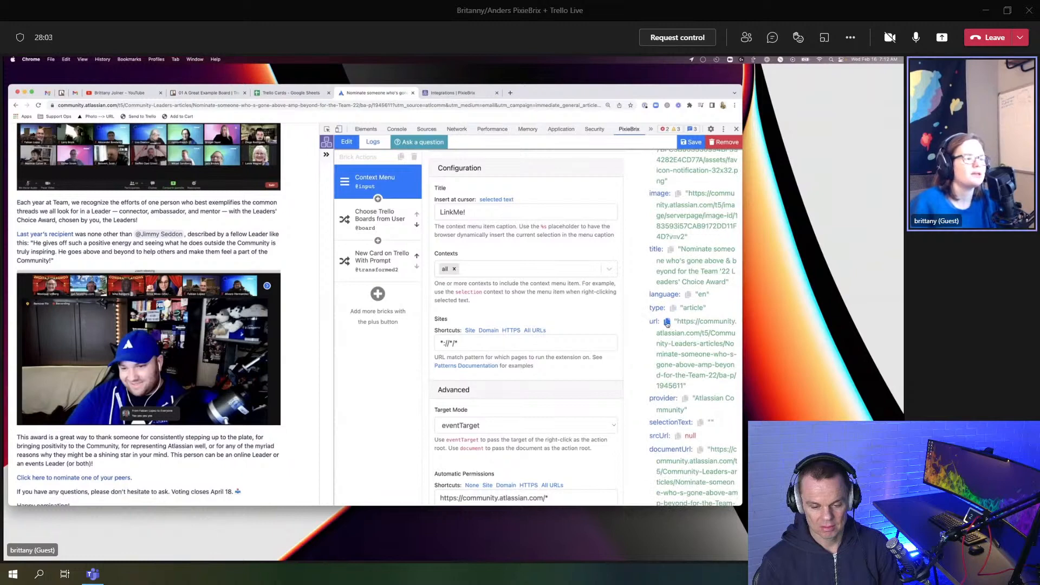
scroll(668, 324, down, 1)
click(668, 322)
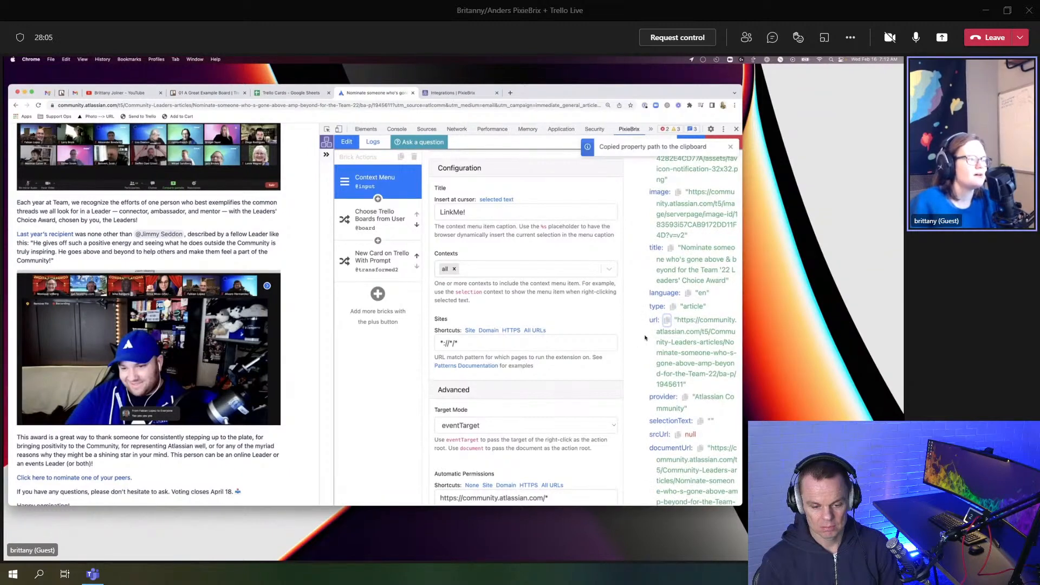
click(373, 262)
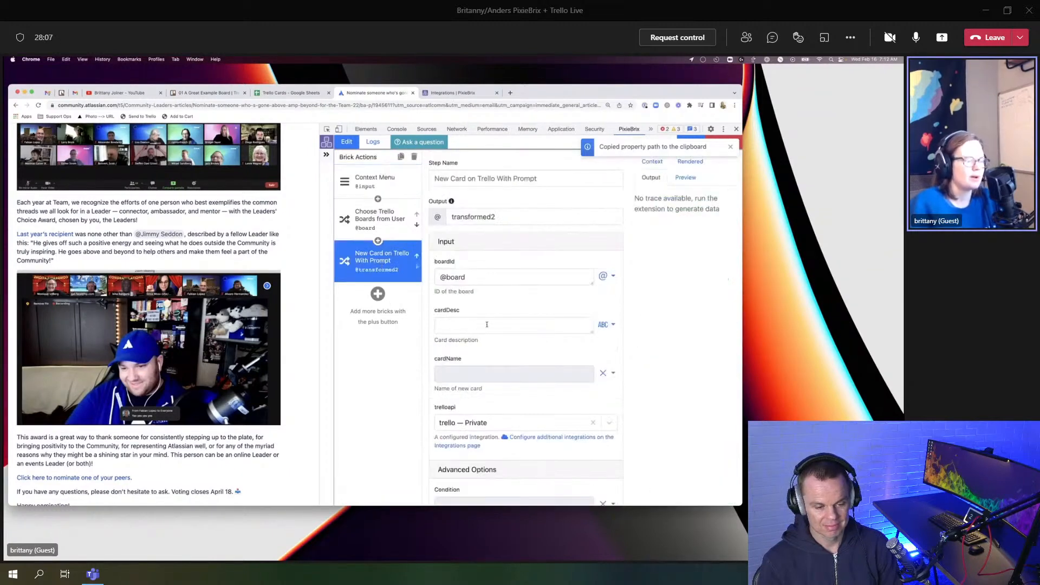
click(474, 324)
key(ctrl+v)
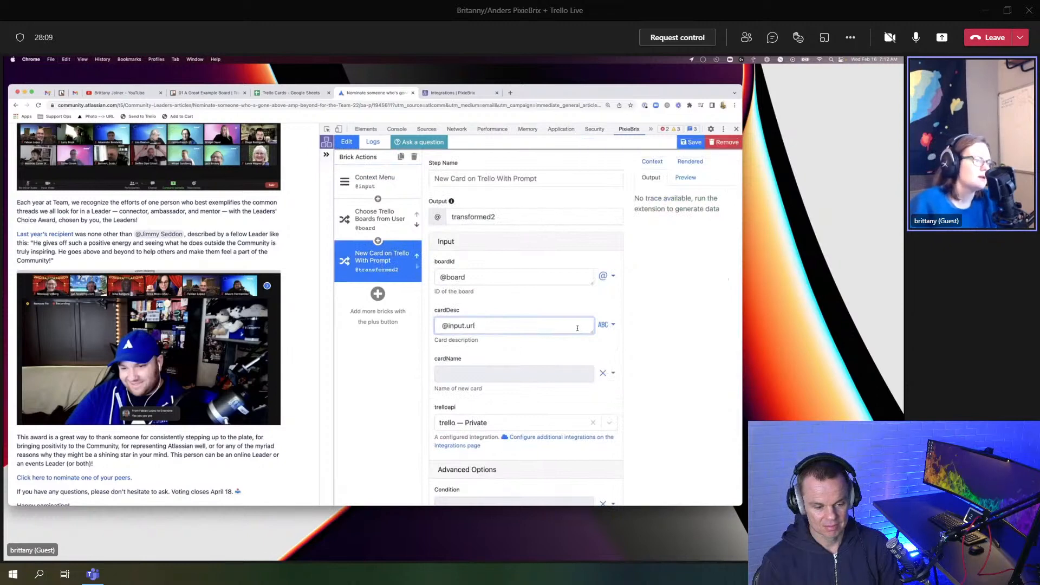
click(605, 324)
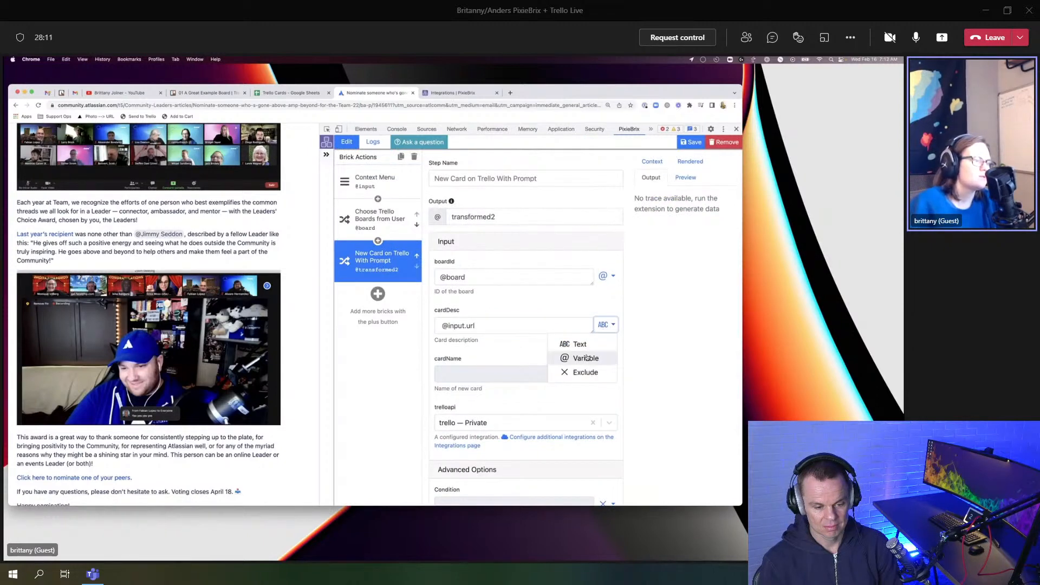
click(587, 358)
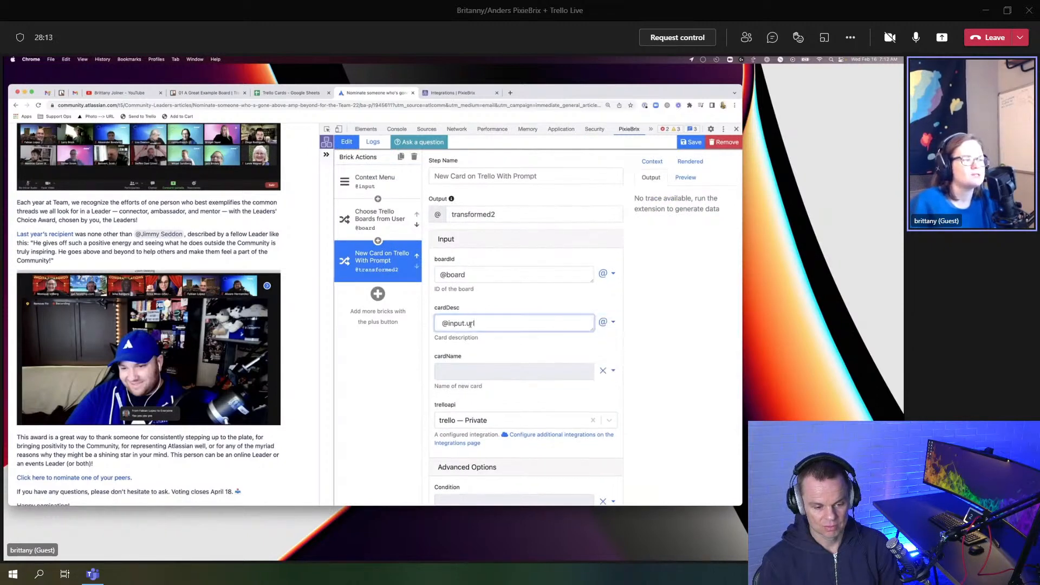
double_click(442, 312)
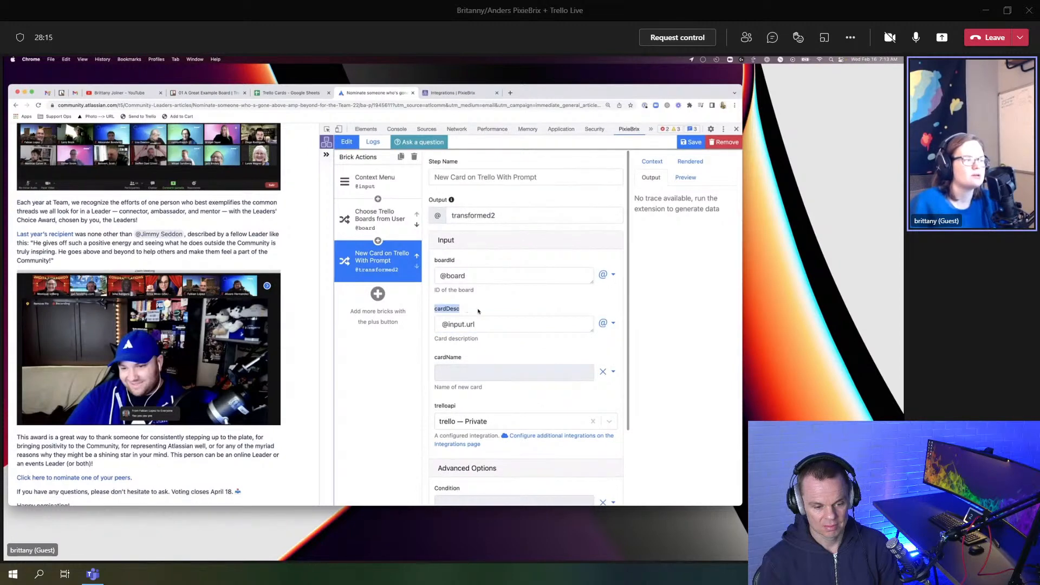
click(478, 311)
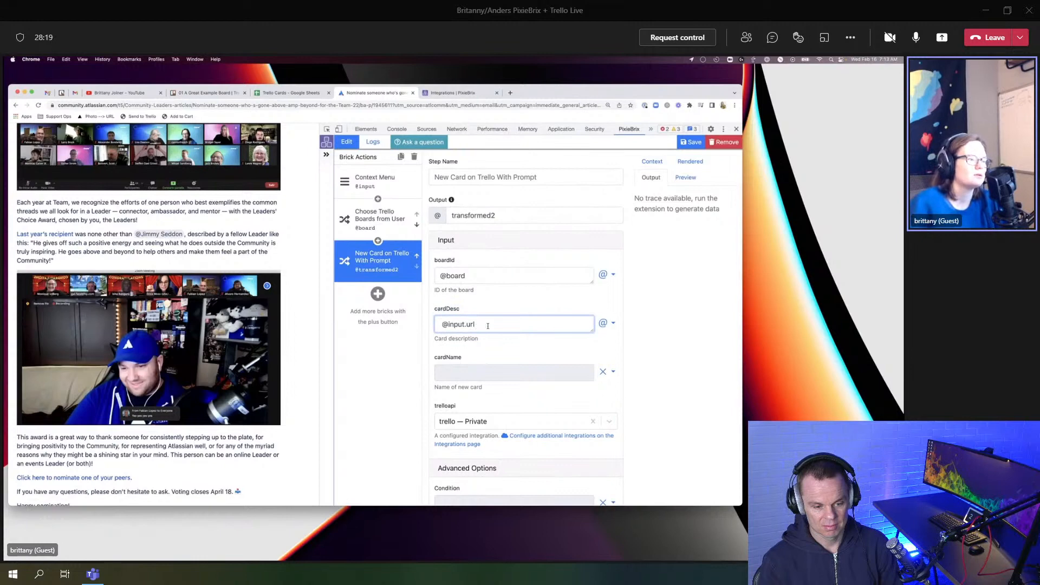
click(611, 376)
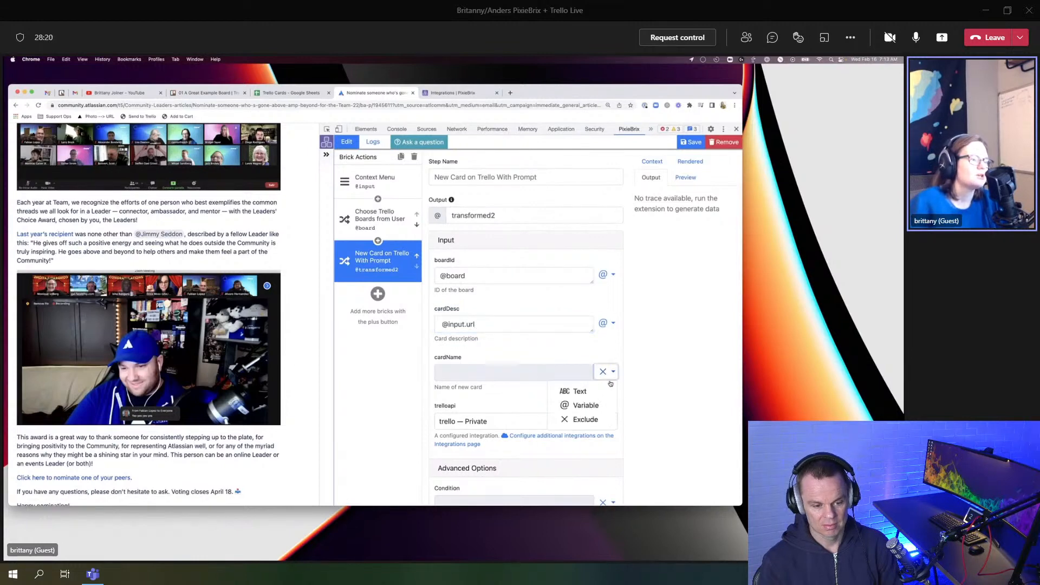
click(586, 408)
key(super+v)
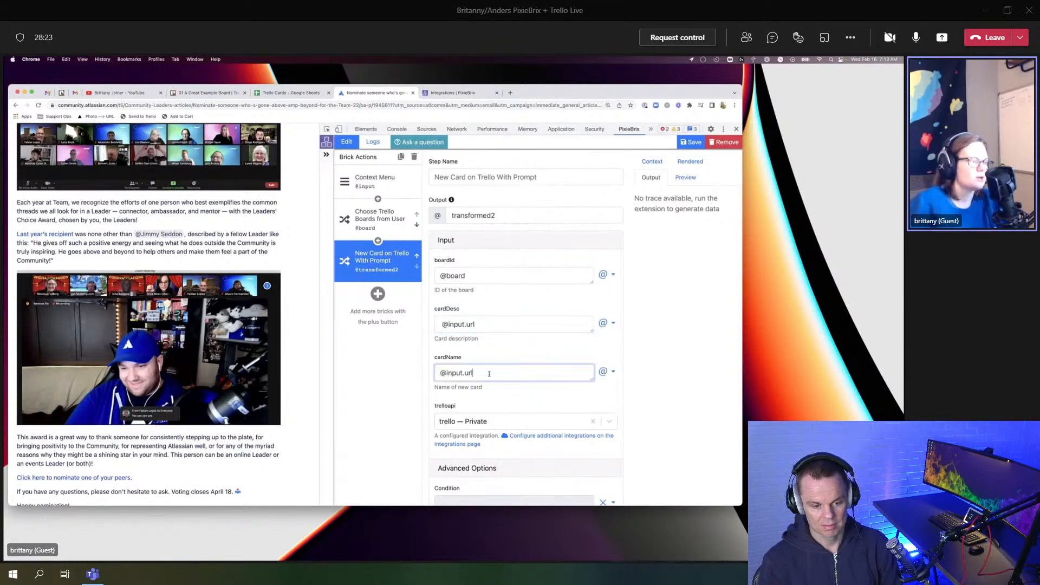
key(BackSpace)
key(BackSpace)
text(title)
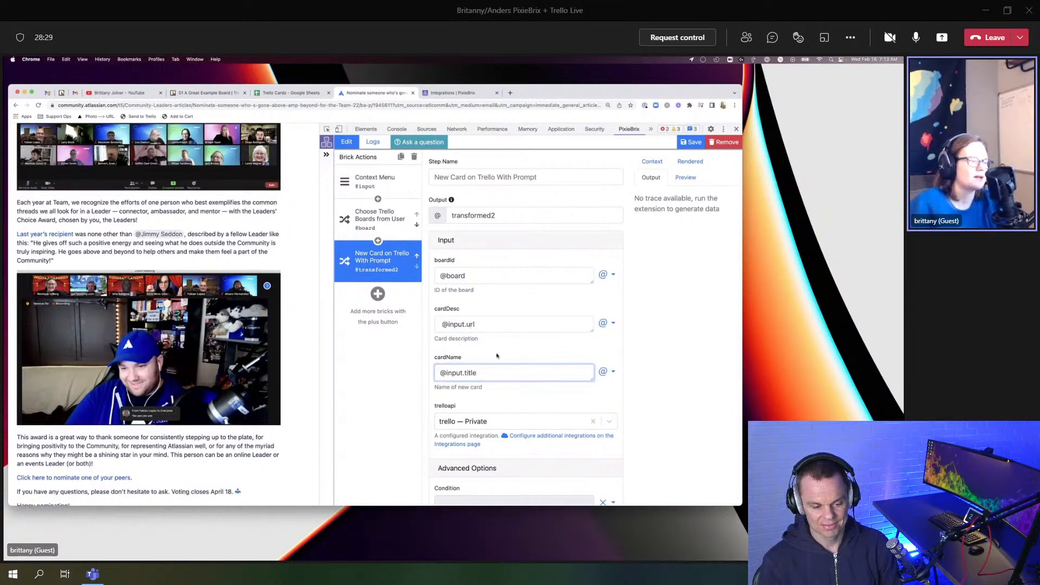
Step: Save the extension
scroll(477, 428, down, 2)
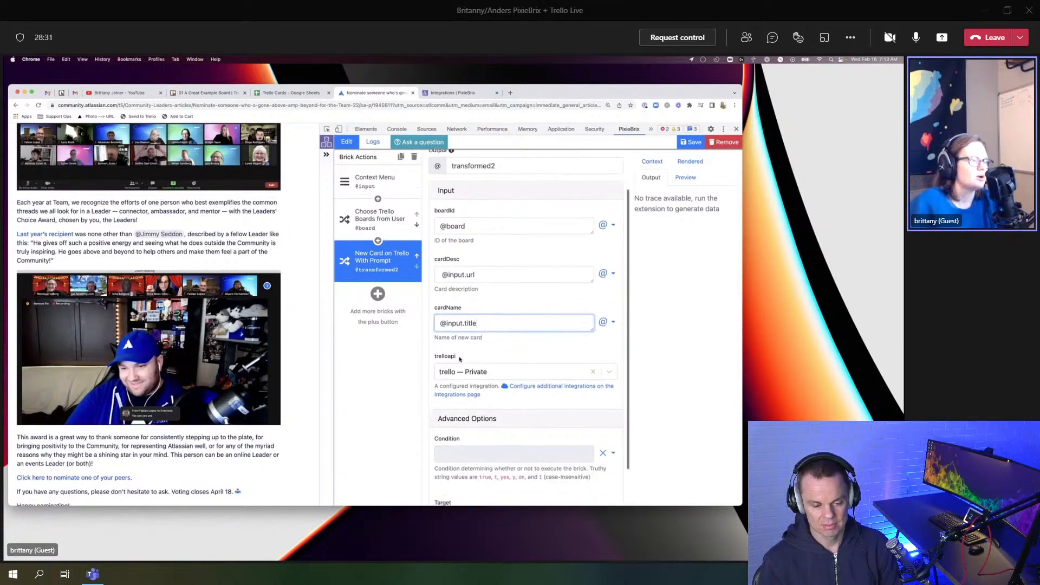
scroll(477, 428, down, 2)
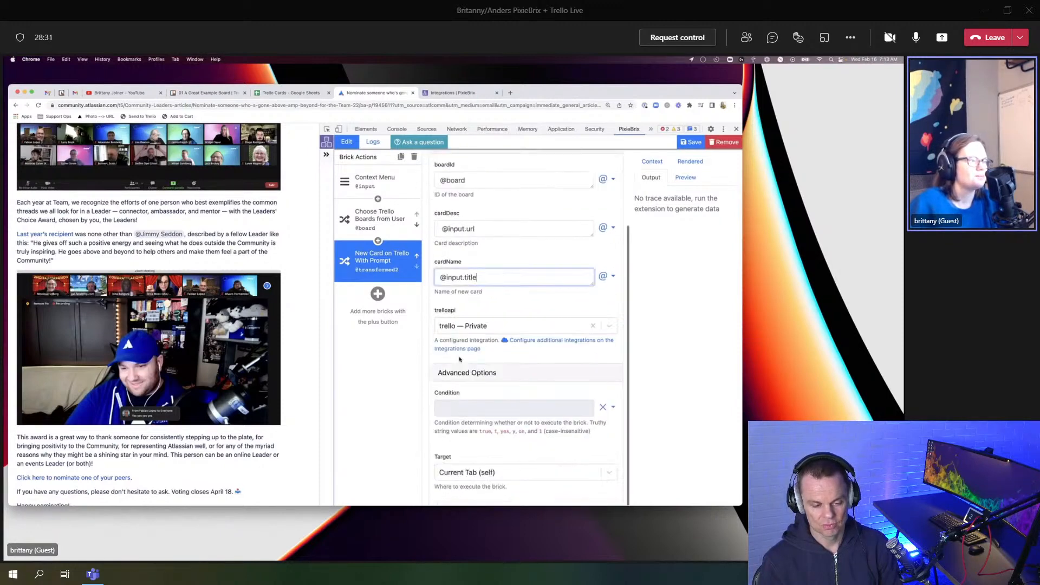
click(691, 142)
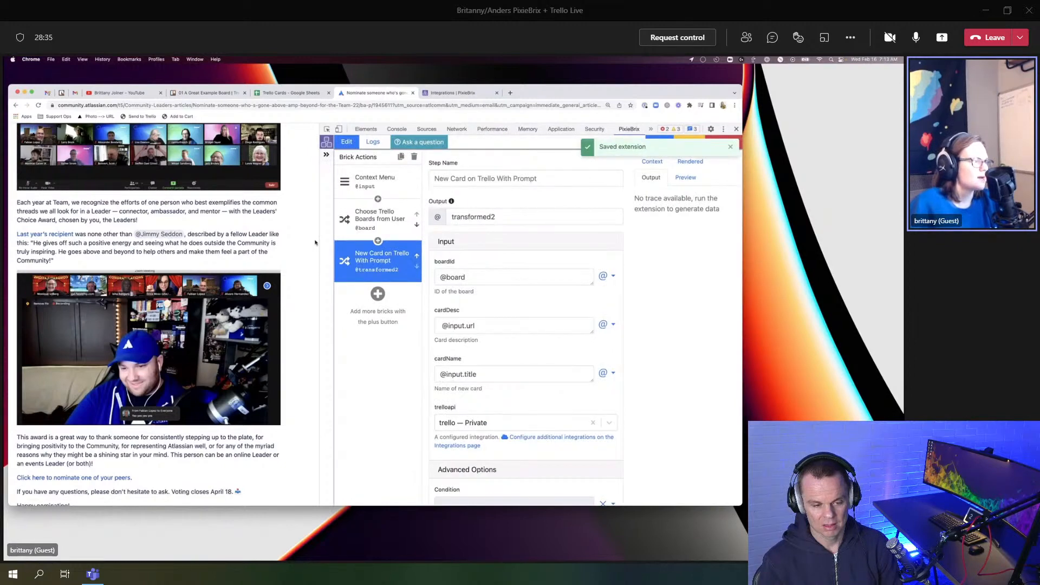
Step: Run the Trello card extension from the page's right-click menu
right_click(287, 248)
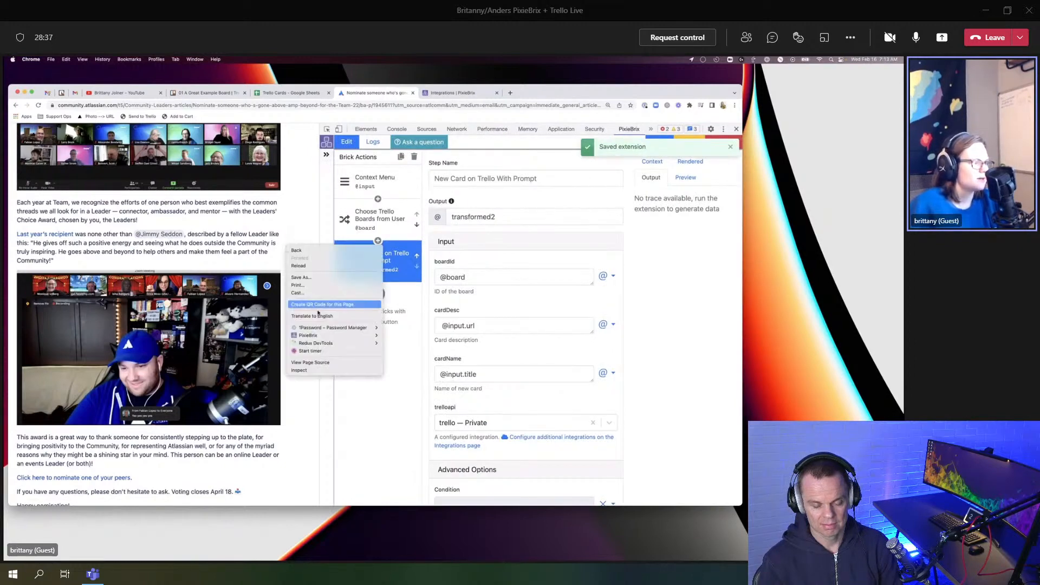
mouse_move(320, 335)
click(406, 343)
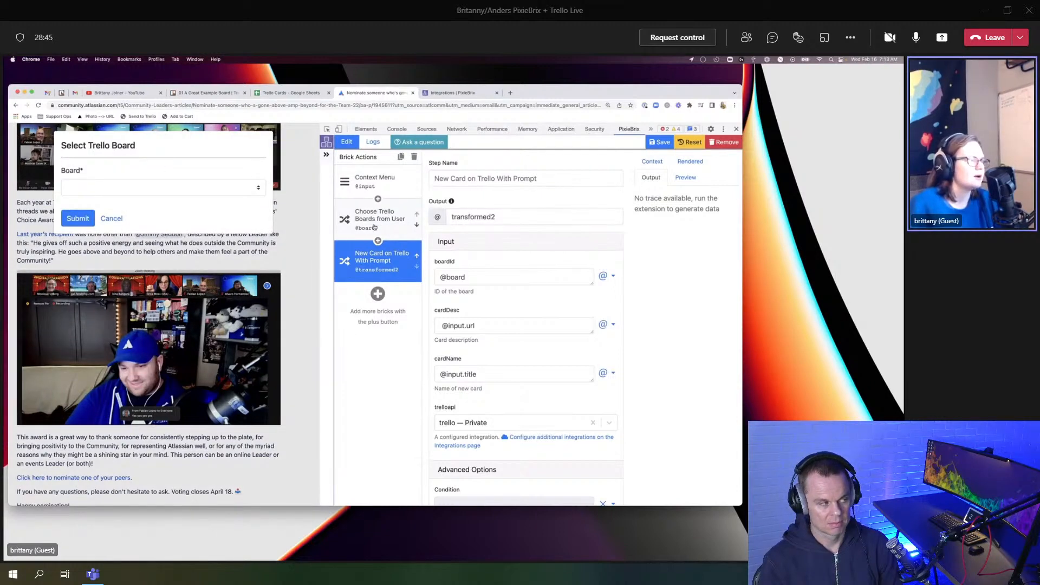
Step: Choose 01 A Great Example Board in the board prompt and submit it
click(136, 188)
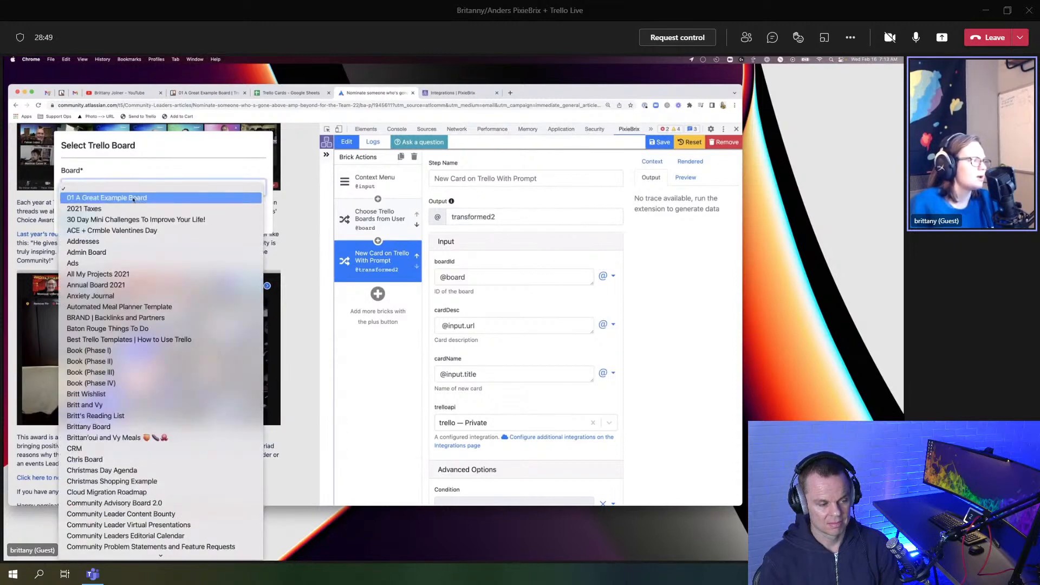
click(133, 198)
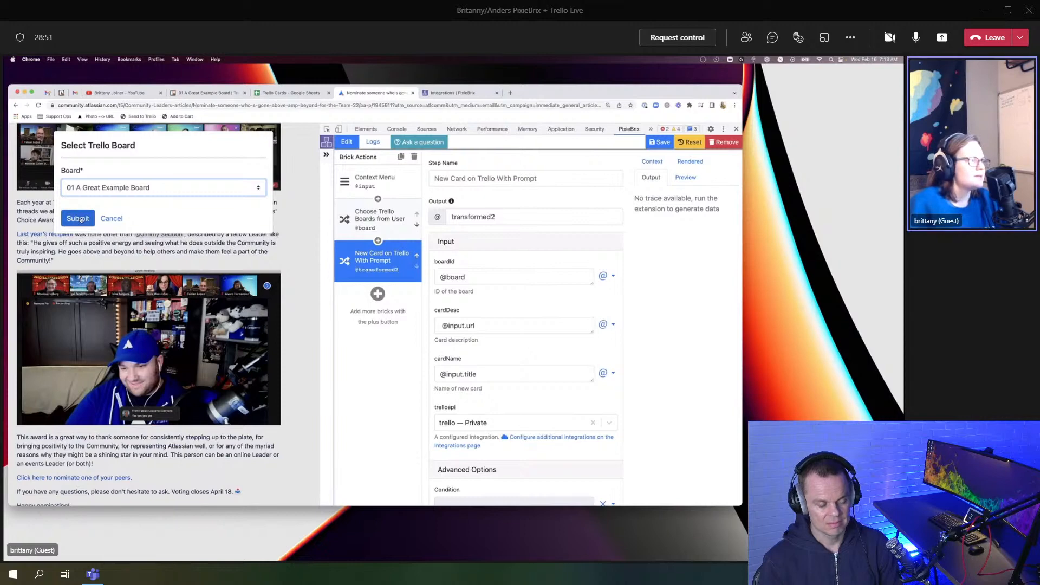
click(79, 218)
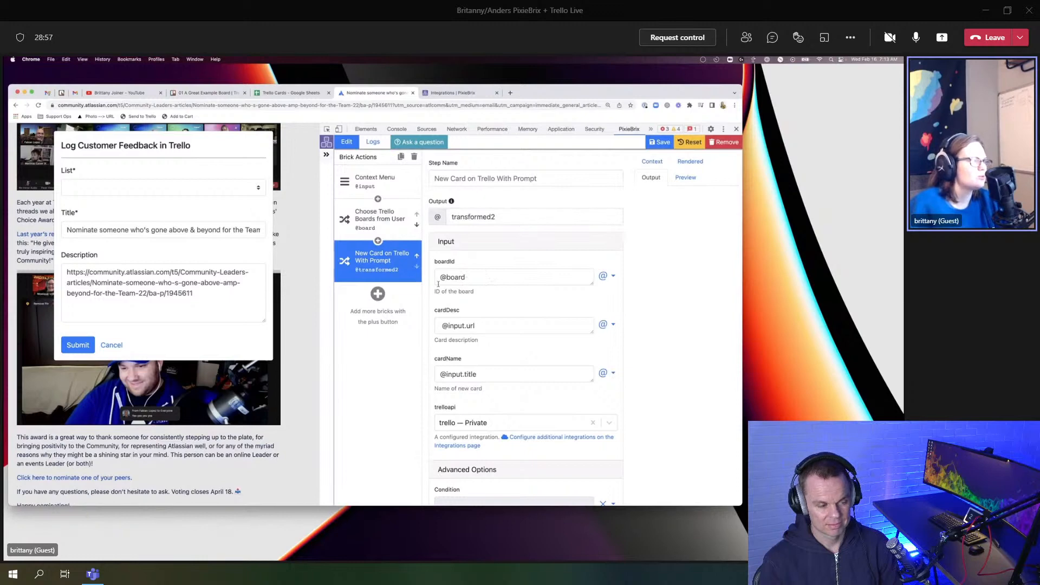
Step: Prefix the card title with 'THIS IS AWESOME:'
click(133, 189)
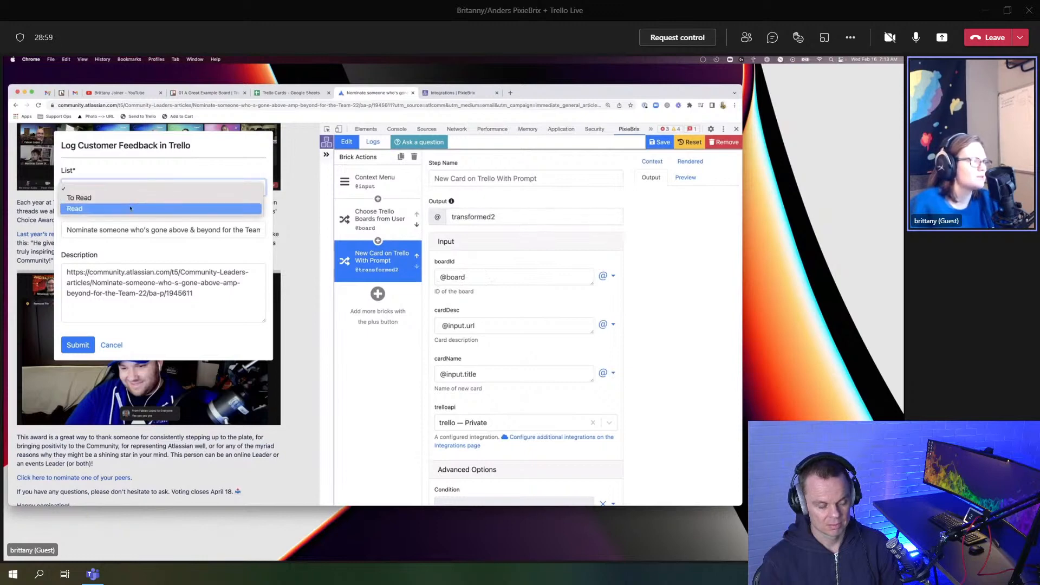
click(137, 188)
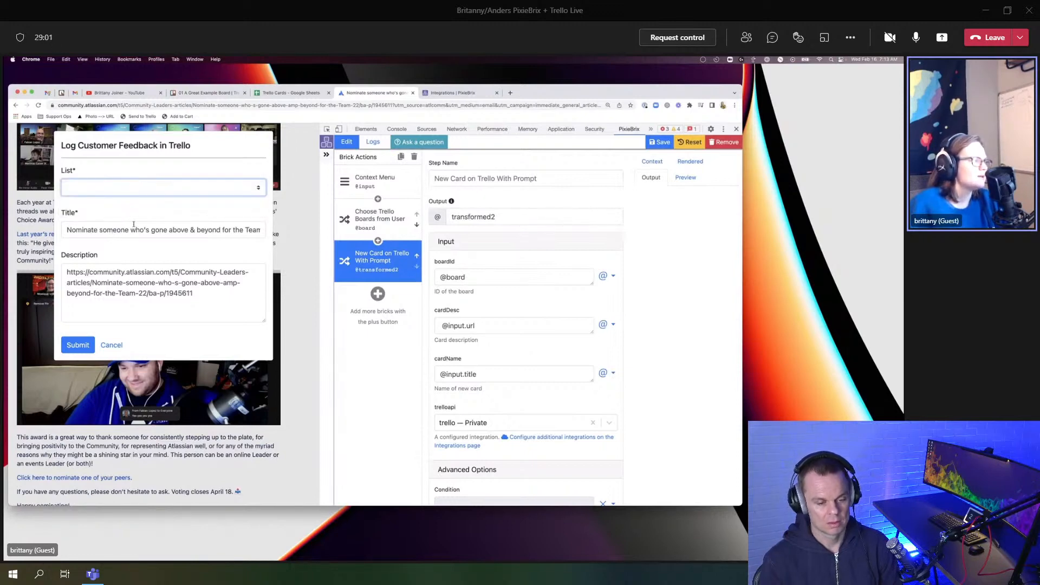
scroll(201, 232, right, 1)
triple_click(199, 230)
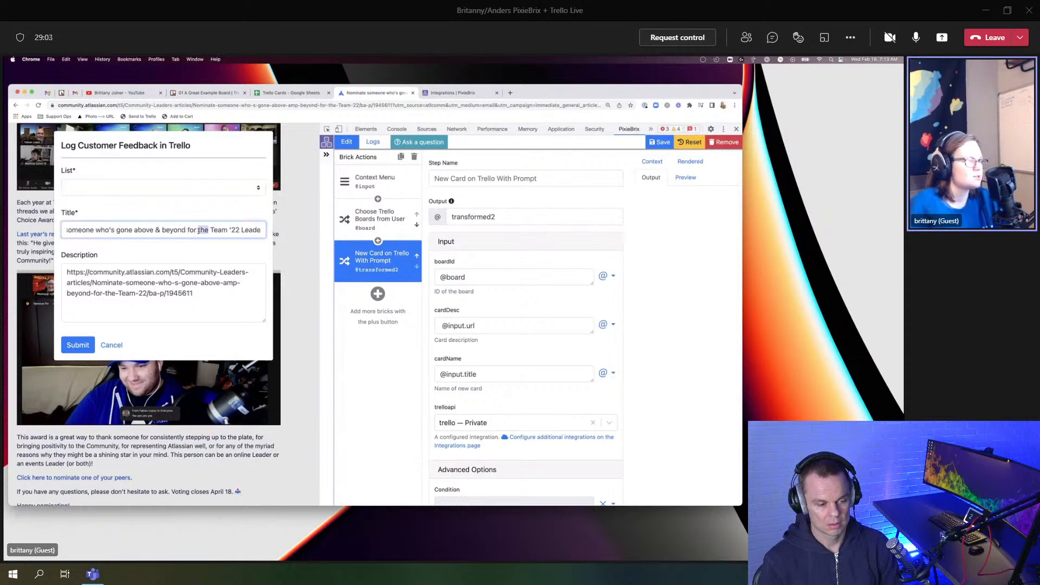
key(Left)
text(THIS A)
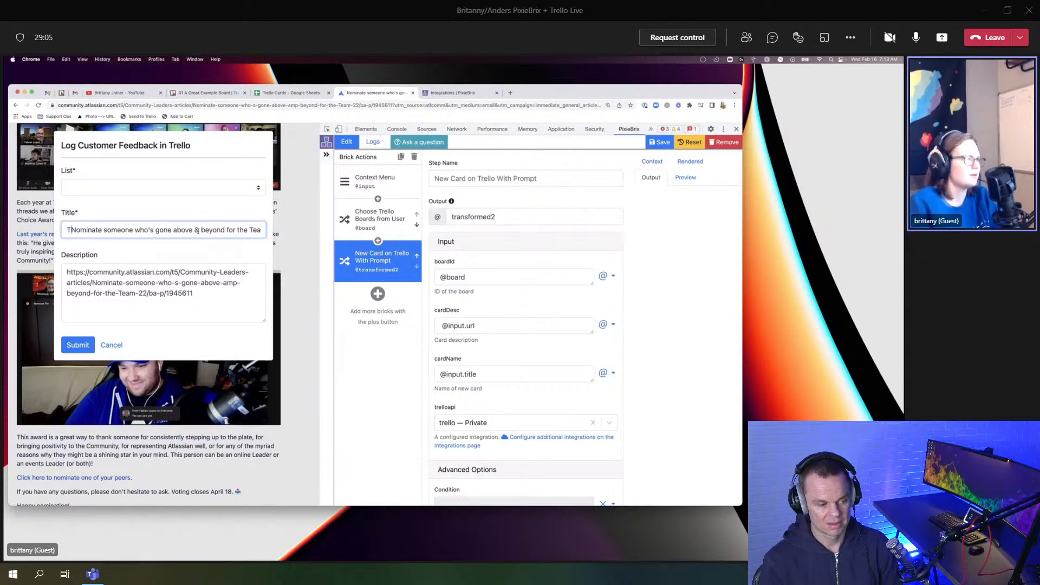
key(BackSpace)
text(IS IS )
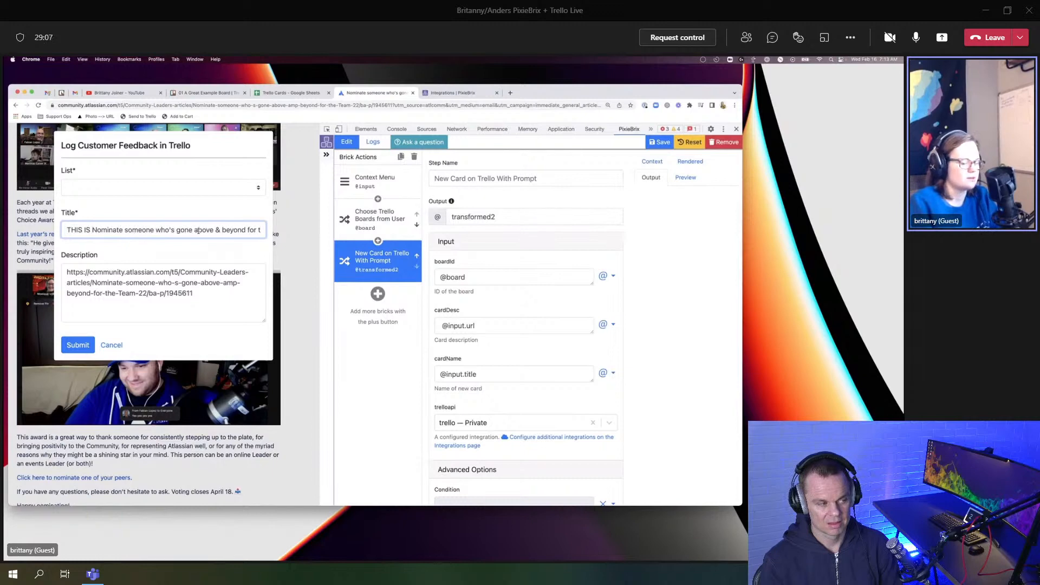
text(AWESOME:)
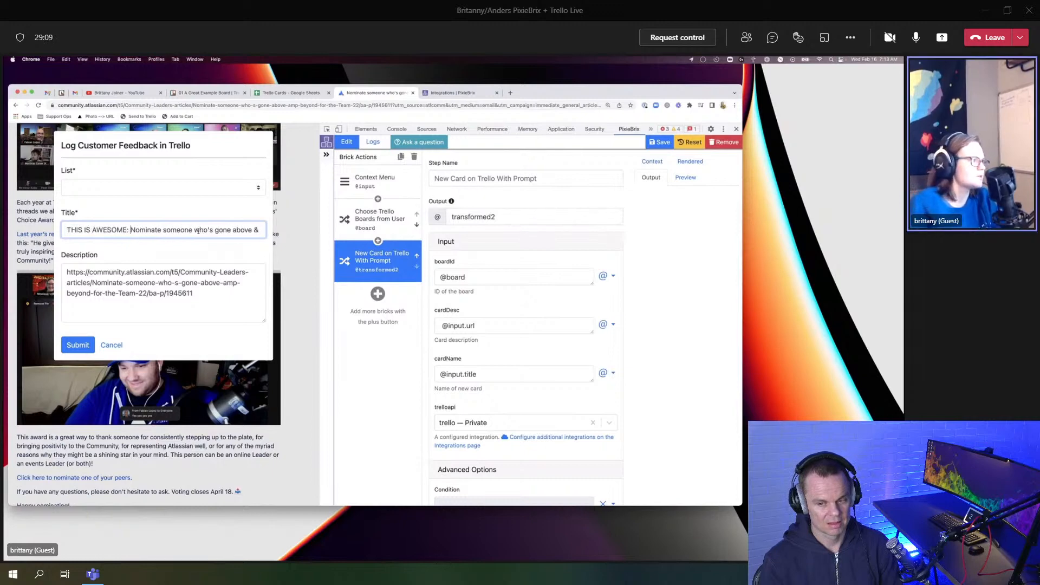
Step: Add 'i should really read this' under the description URL, choose To Read, and submit
click(213, 303)
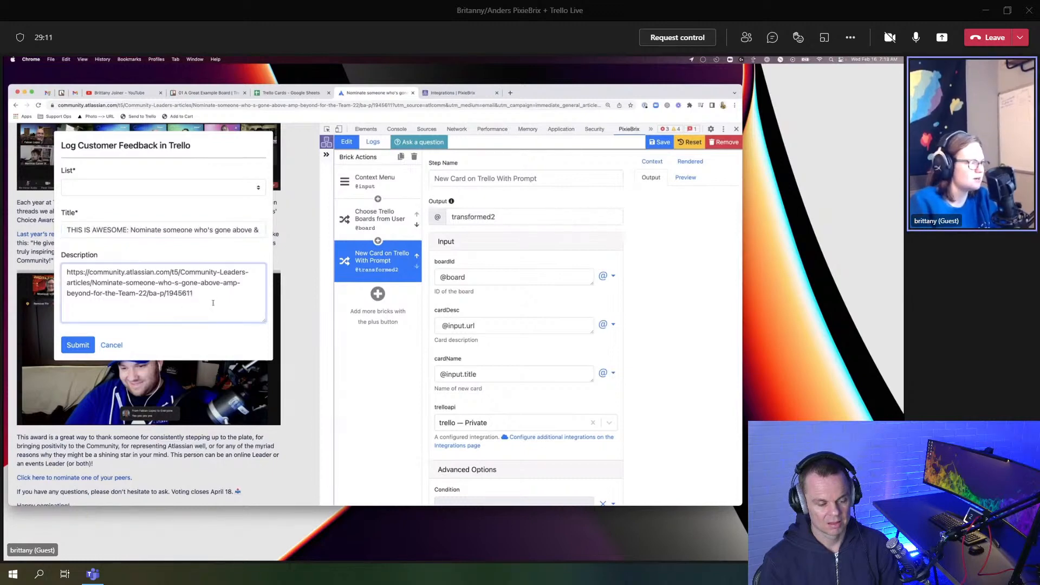
text(i shou)
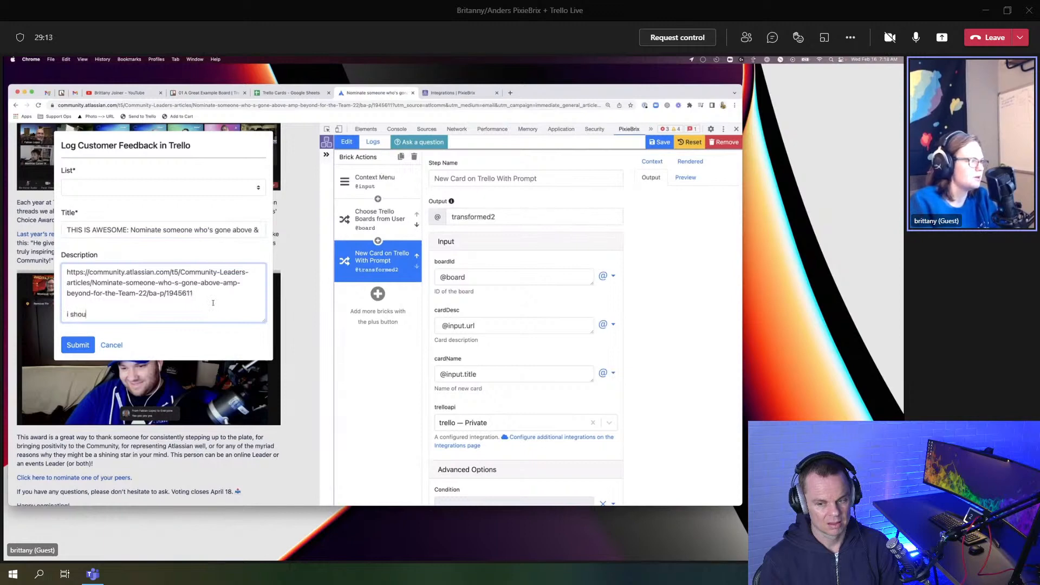
text(ld really read this)
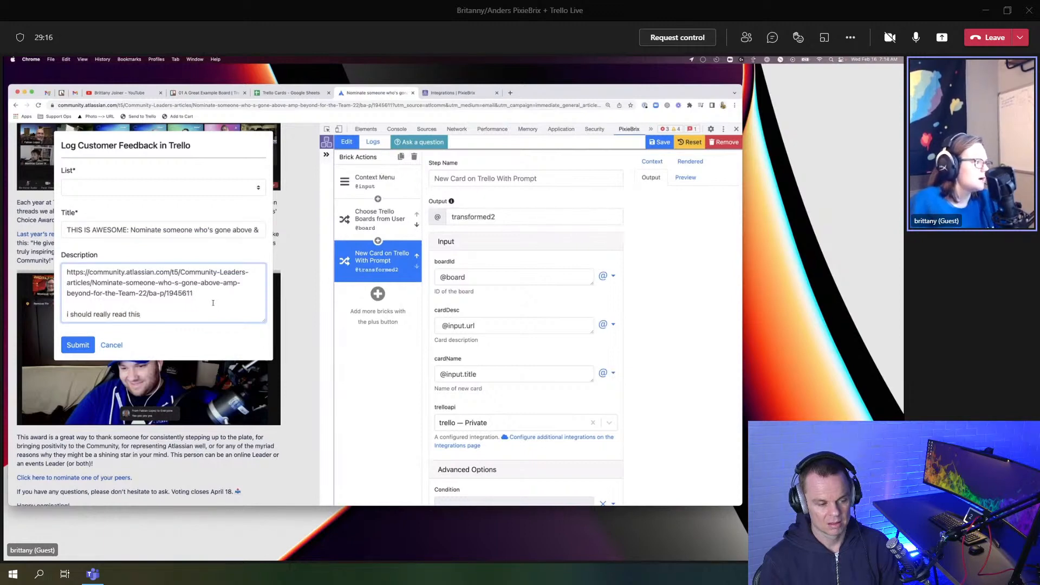
click(77, 345)
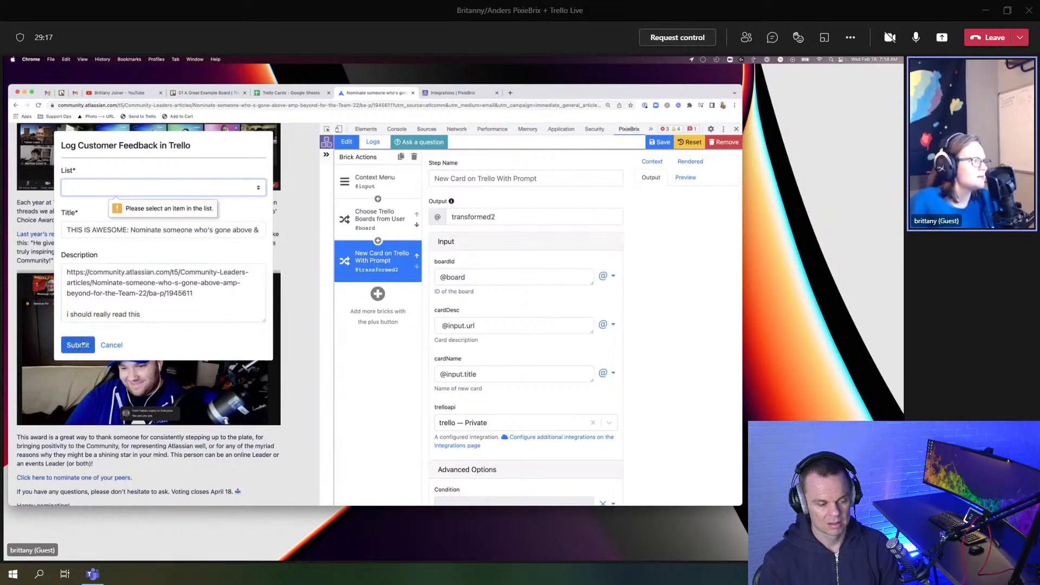
click(130, 188)
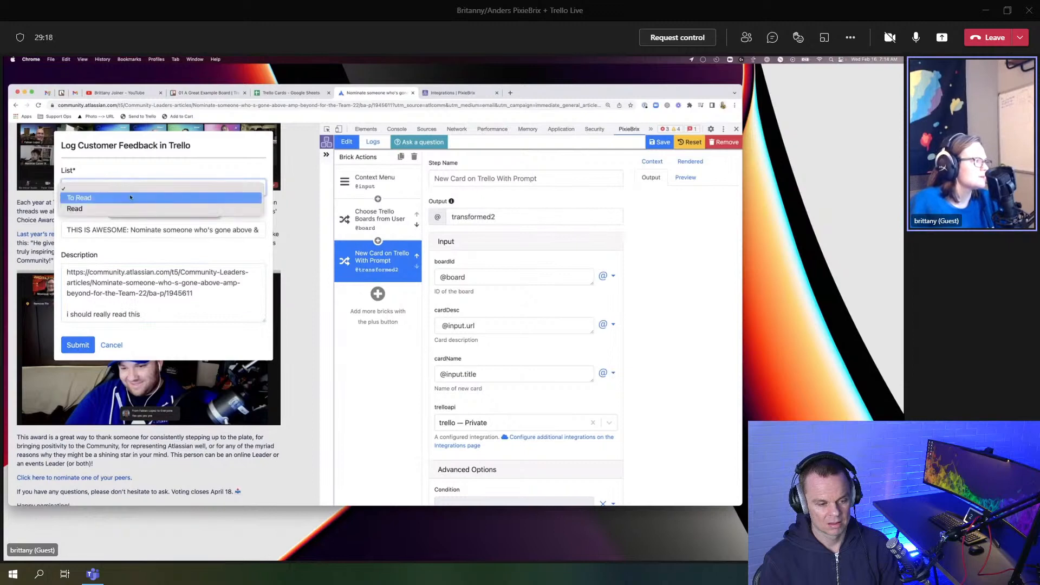
click(92, 201)
click(77, 345)
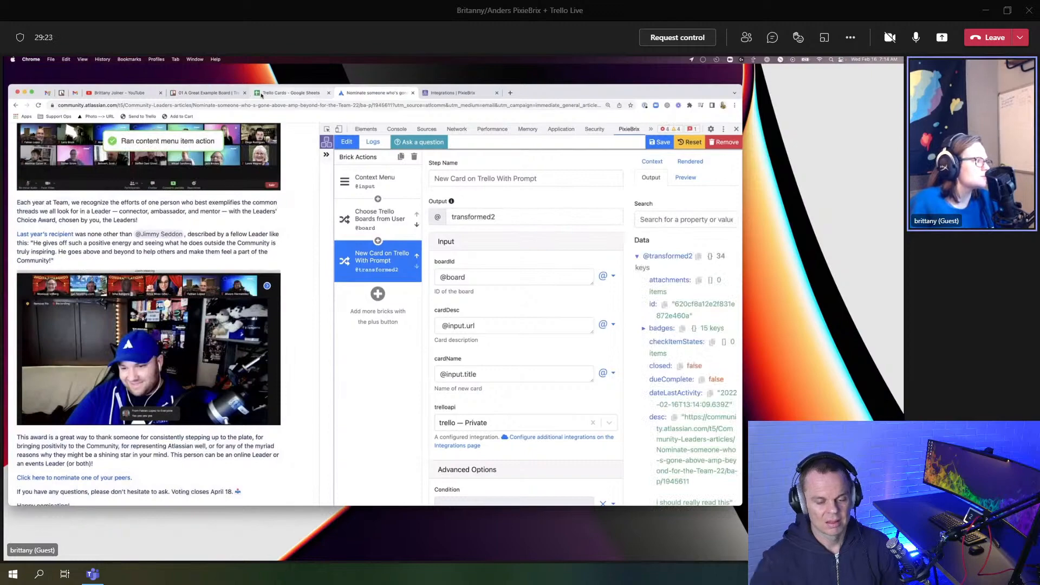
click(209, 92)
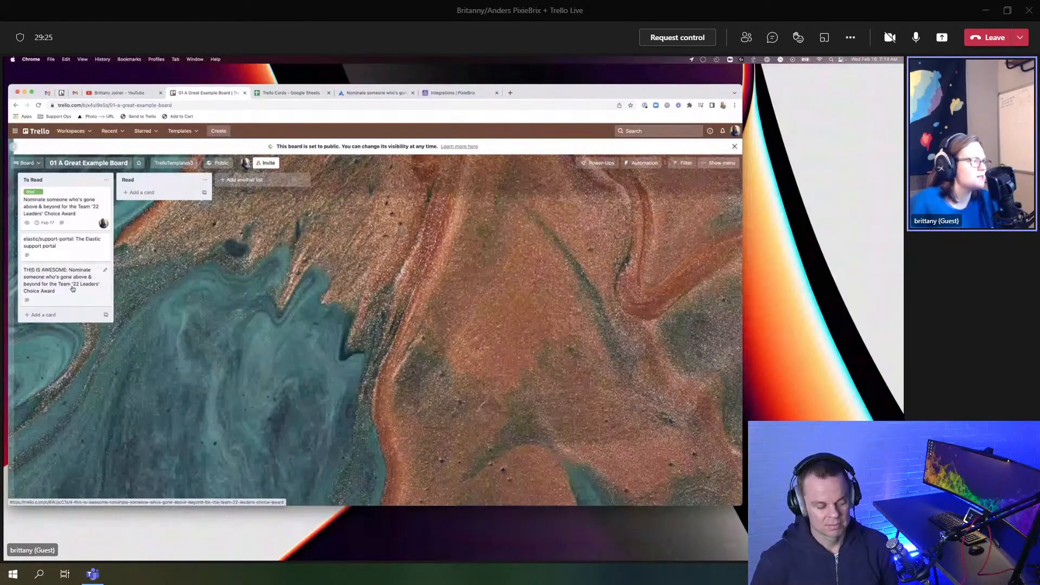
click(31, 271)
click(279, 203)
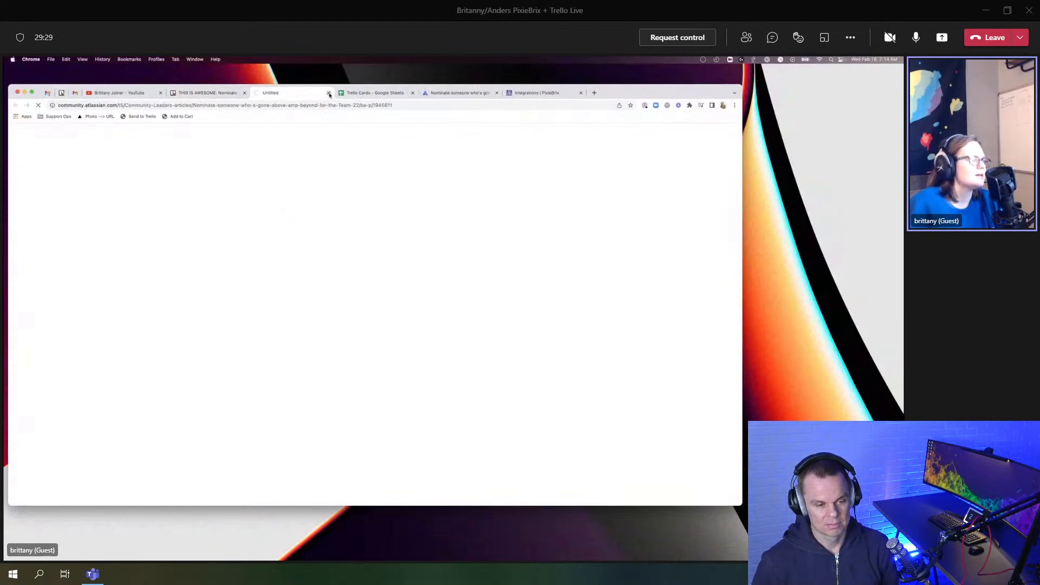
click(328, 92)
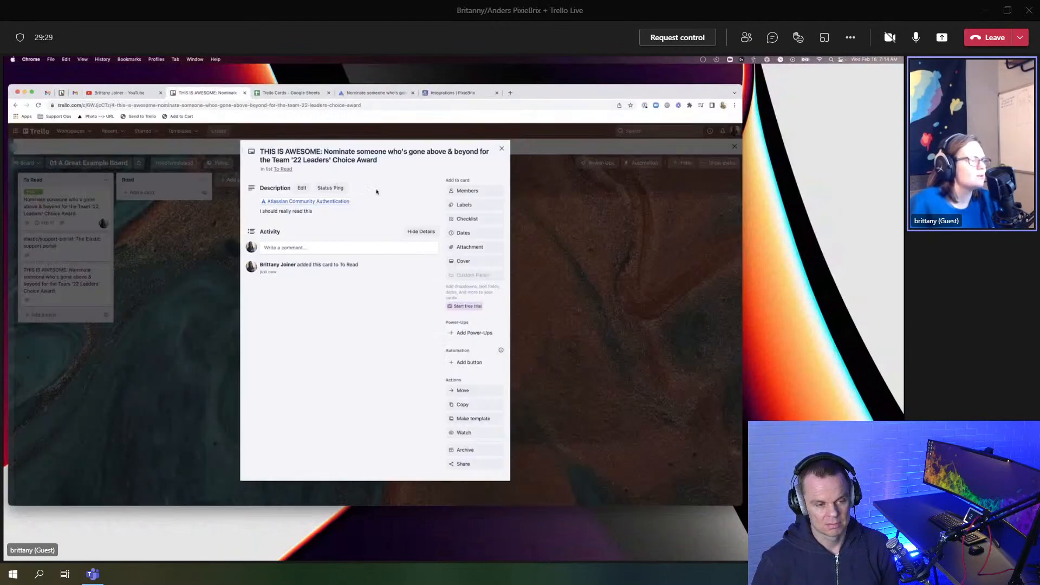
click(501, 149)
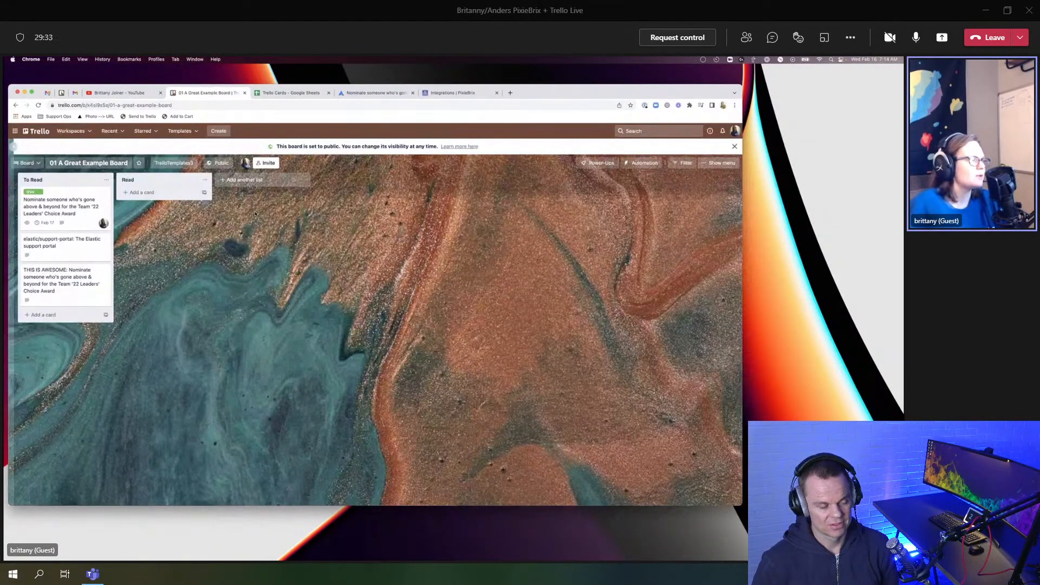
click(374, 93)
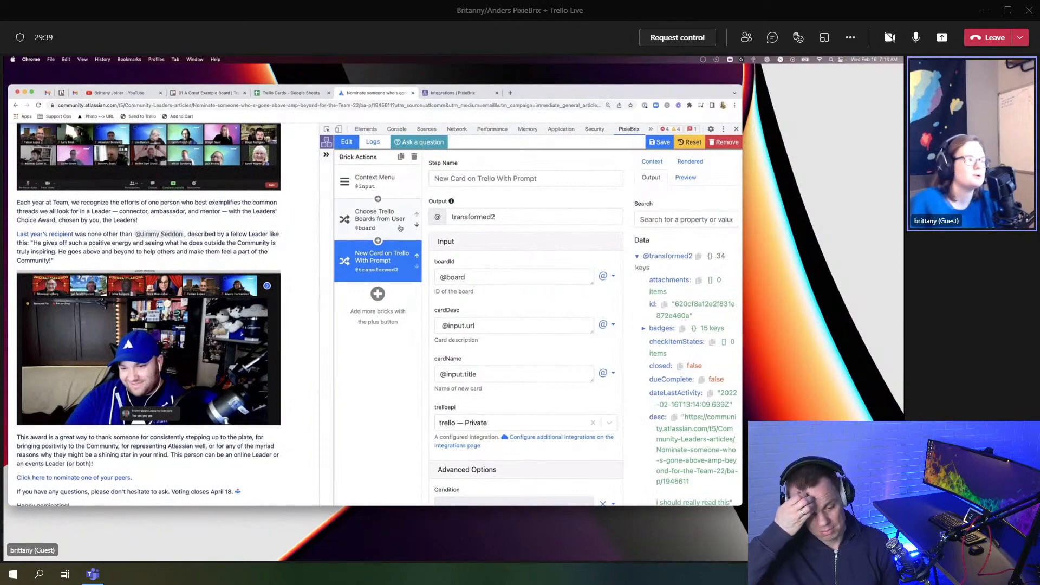
Step: Review the Context Menu and New Card on Trello With Prompt settings, then show installed extensions
click(387, 185)
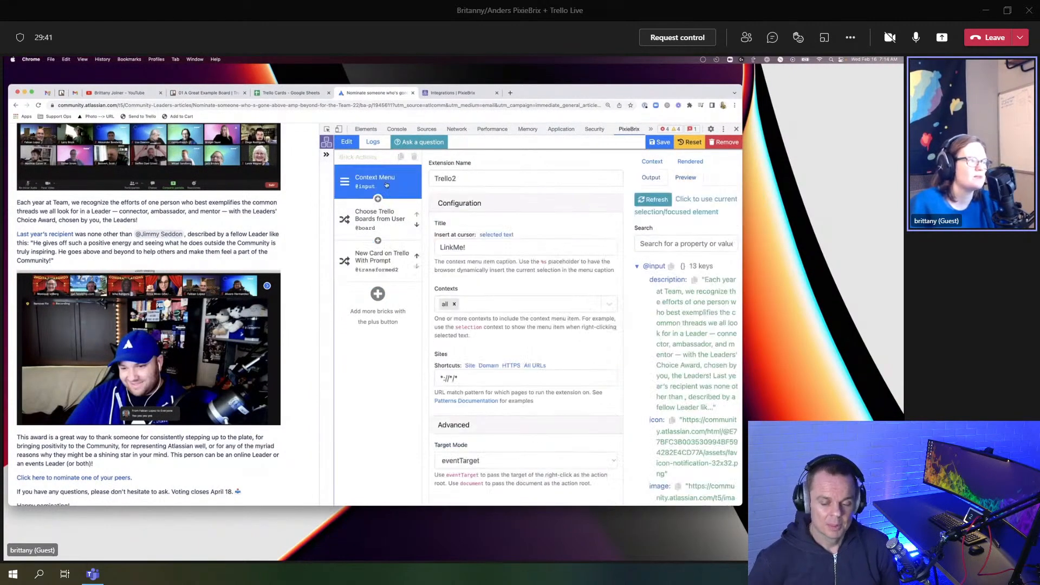
click(380, 260)
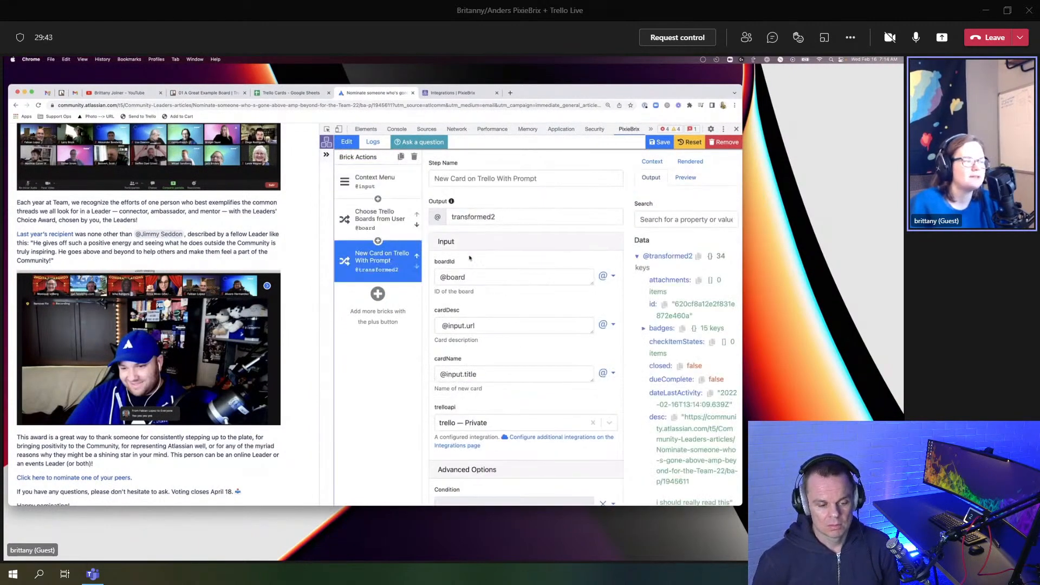
scroll(470, 258, down, 2)
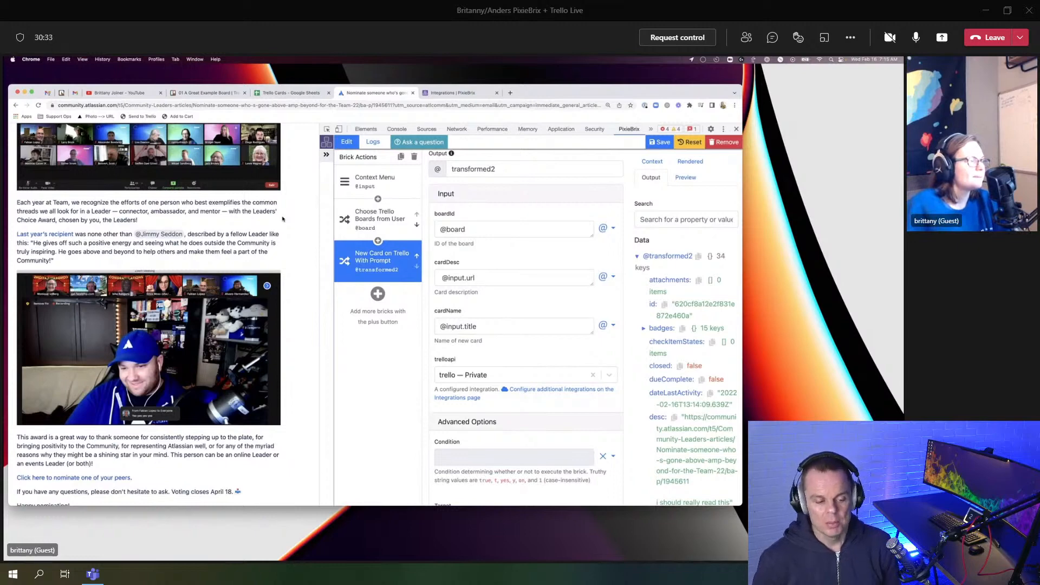
click(326, 155)
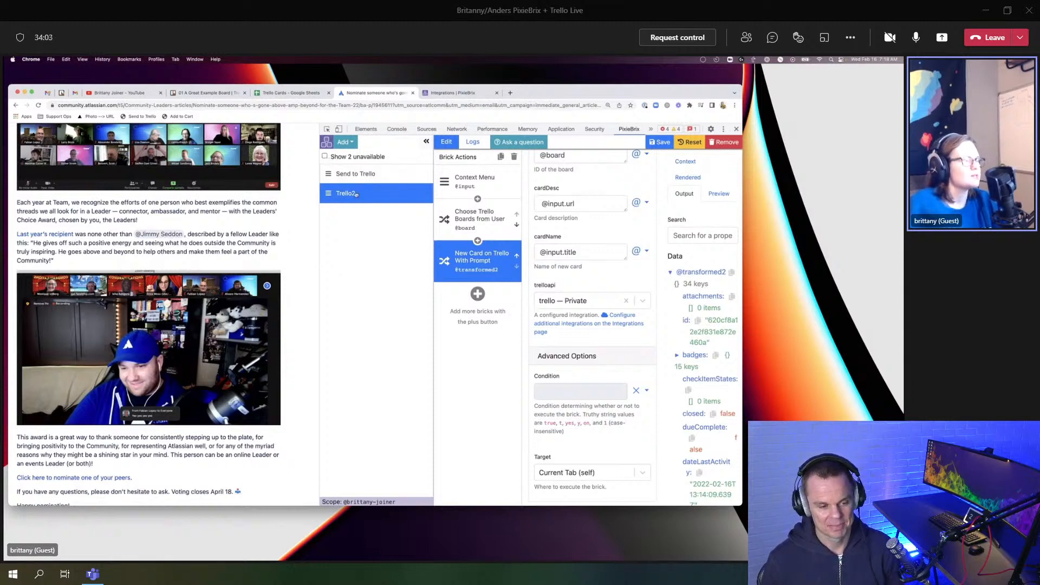
Step: Toggle Show 2 unavailable on and off, then switch to the 01 A Great Example Board tab
click(325, 156)
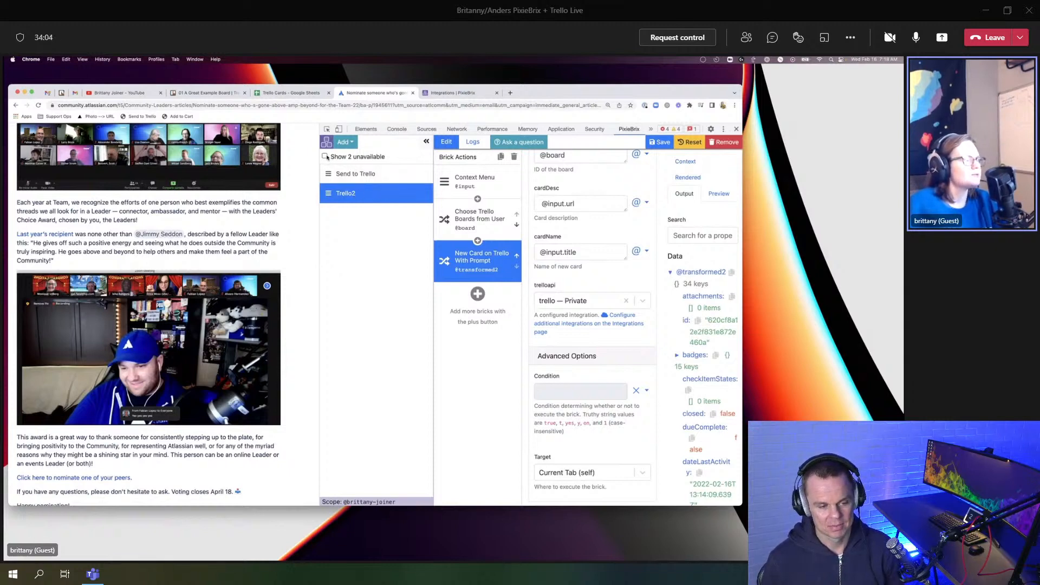
click(325, 156)
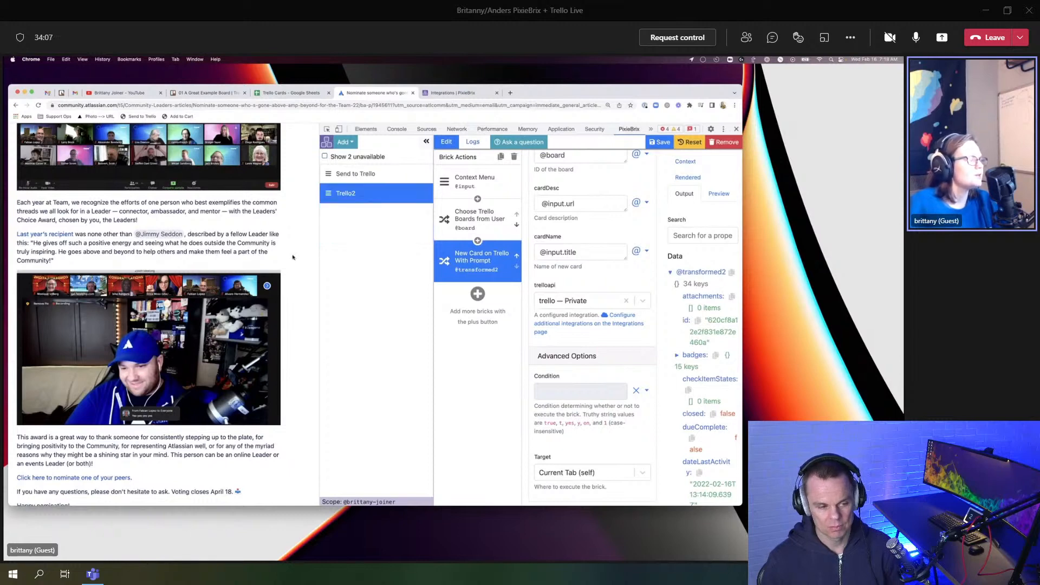
right_click(272, 216)
click(296, 196)
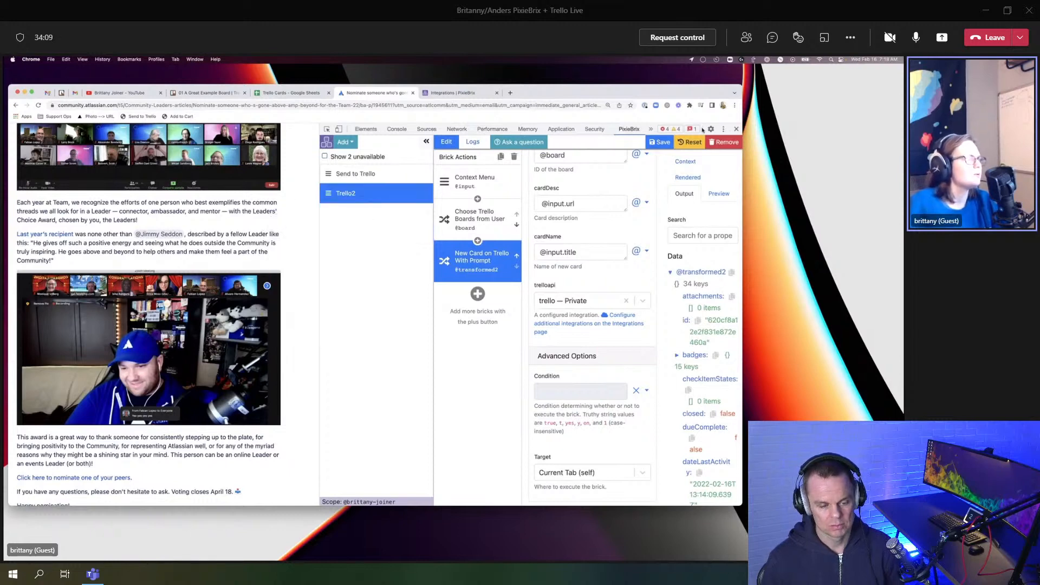
click(222, 96)
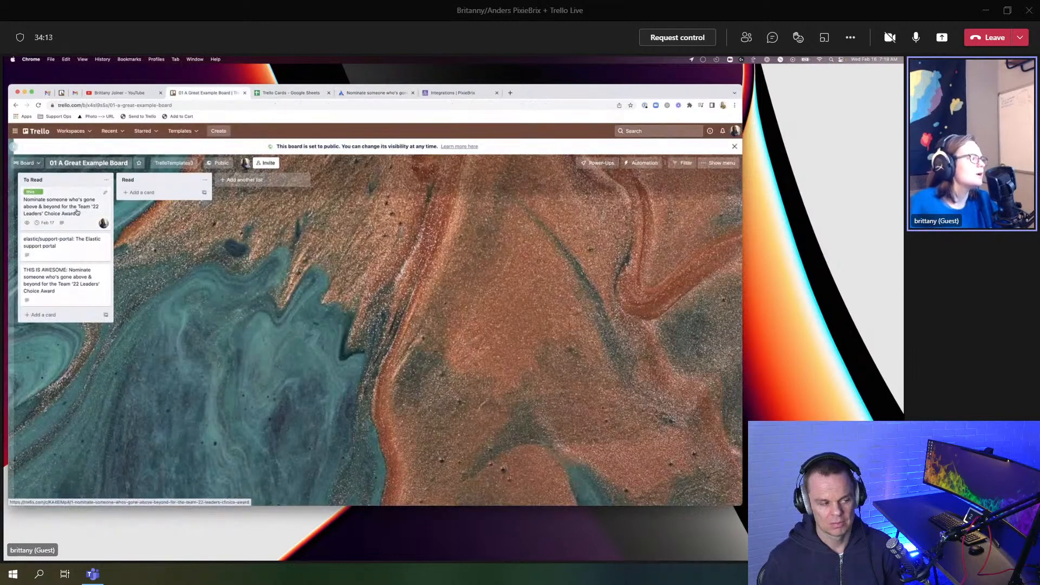
Step: On the Nominate someone card, submit Status Ping with 'I am...' set to working on
click(77, 212)
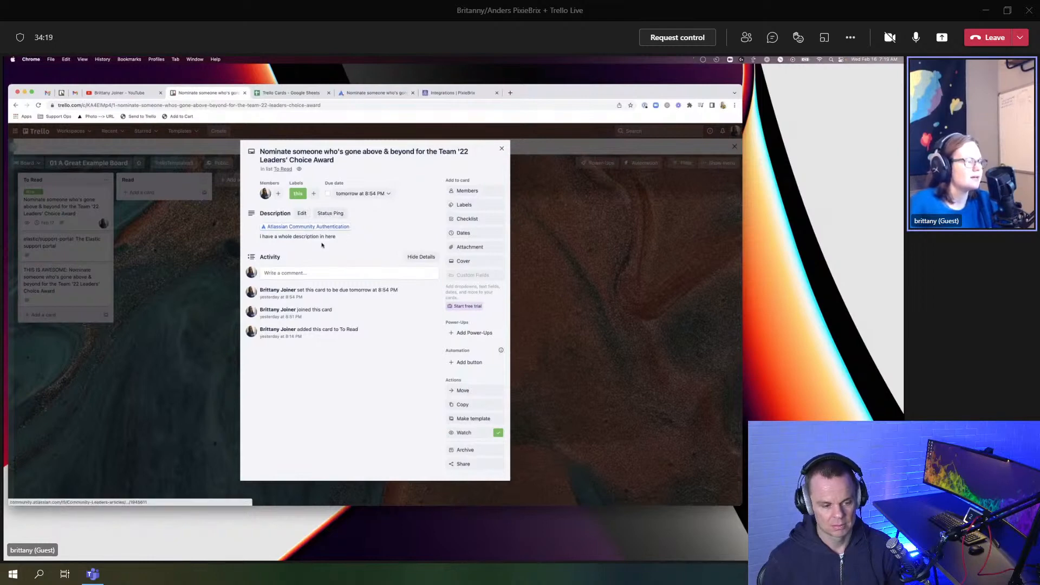
click(329, 214)
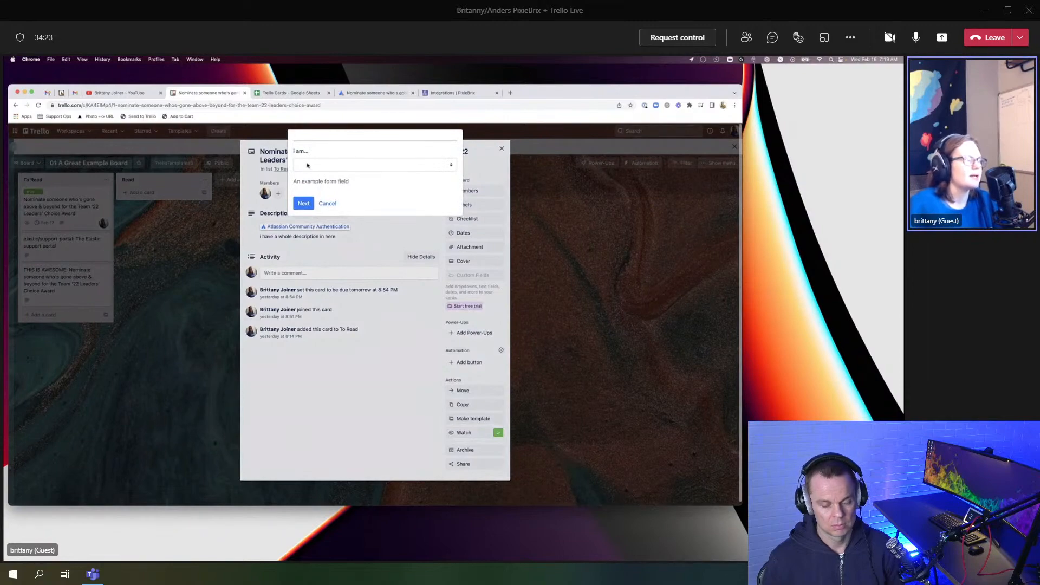
click(308, 164)
click(315, 172)
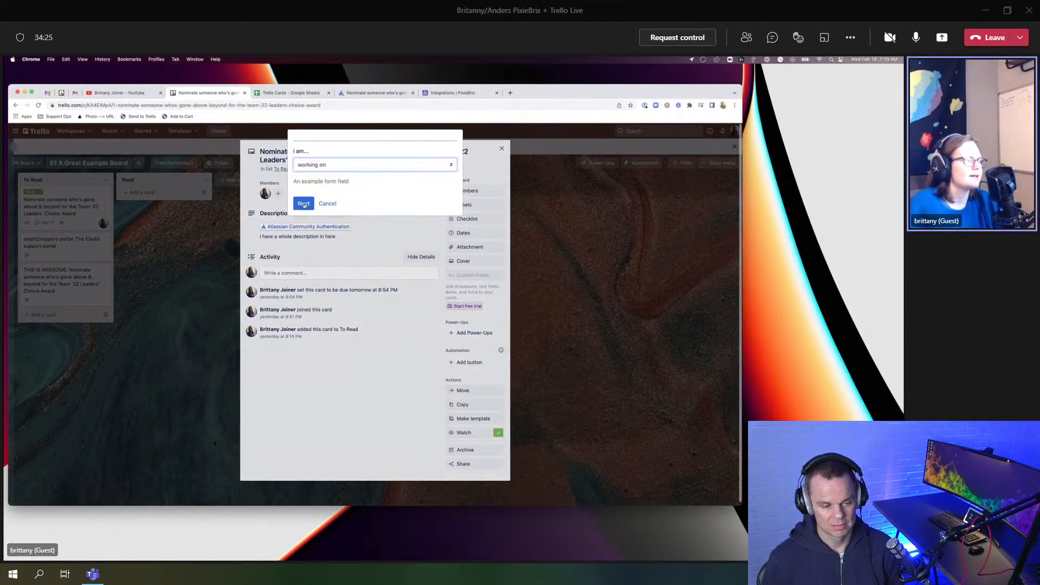
click(304, 204)
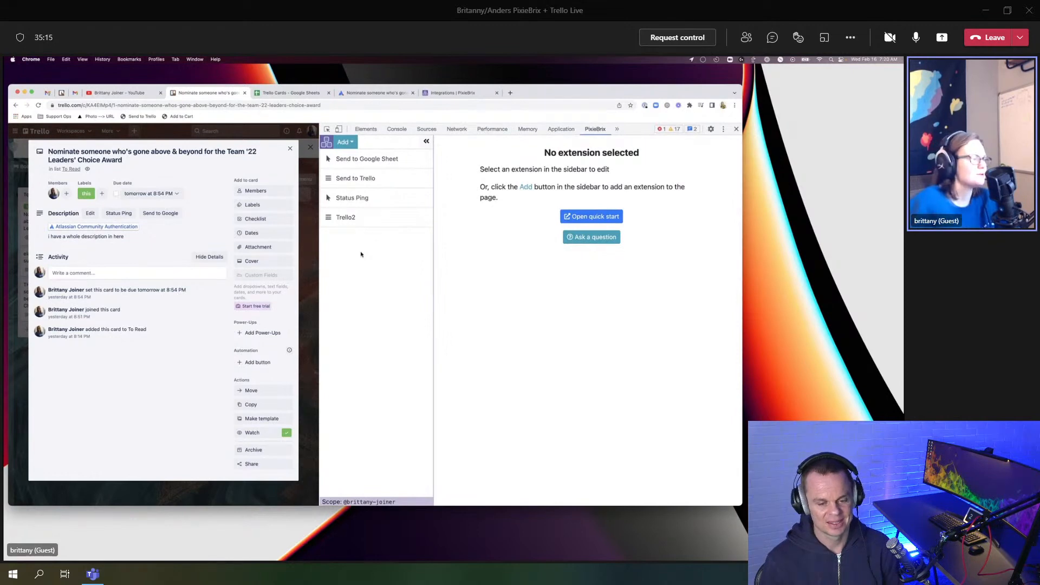
Step: Open the Status Ping extension to review its bricks, then choose to add a new Button extension
click(352, 200)
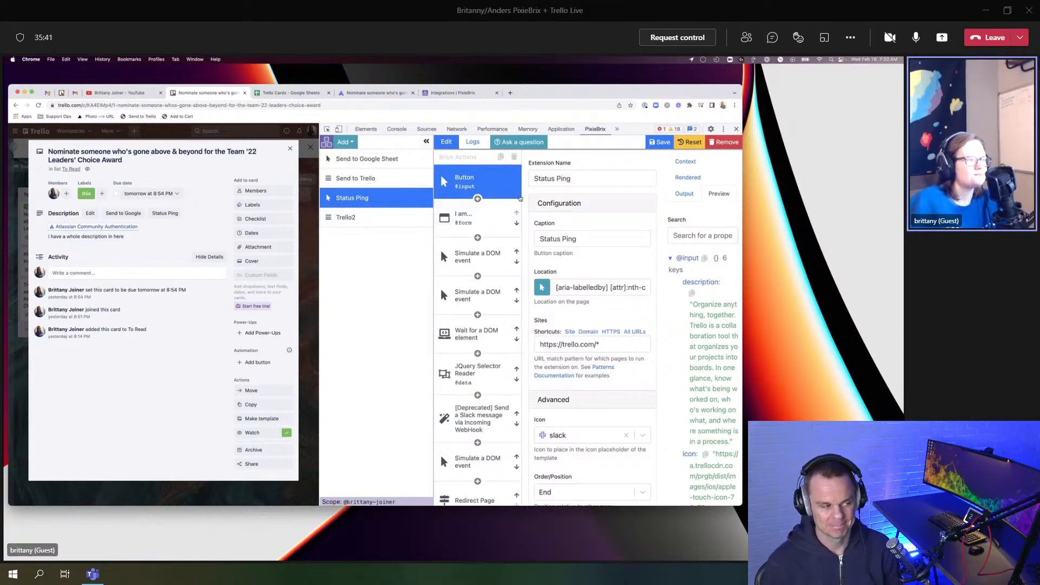
scroll(519, 198, down, 1)
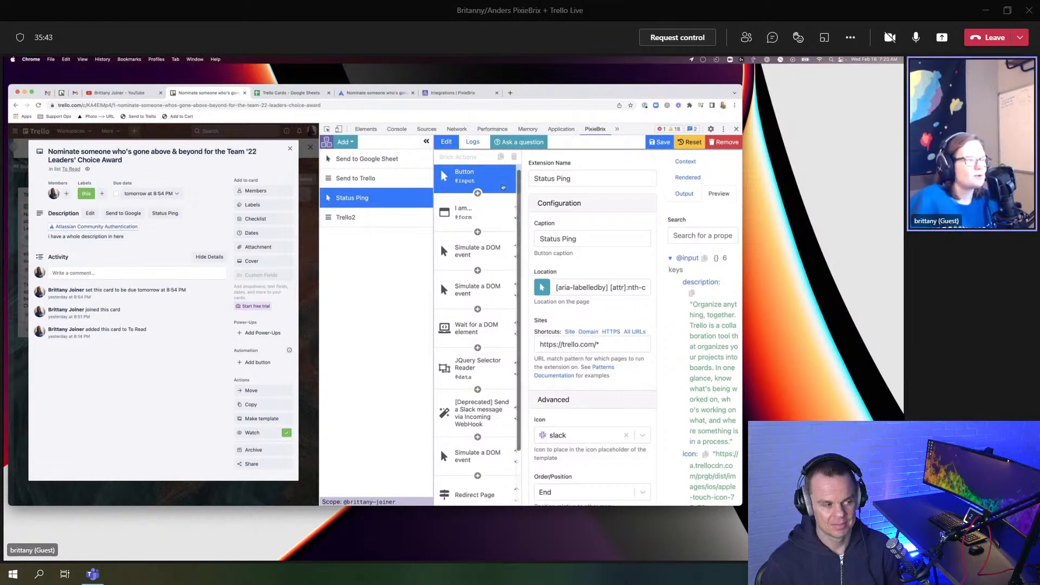
scroll(488, 183, up, 1)
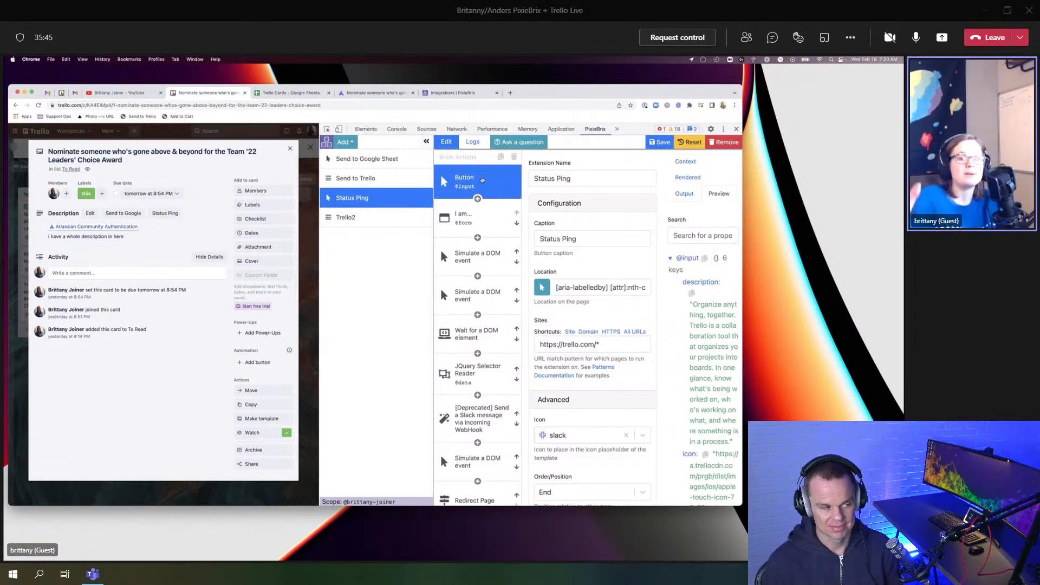
click(345, 142)
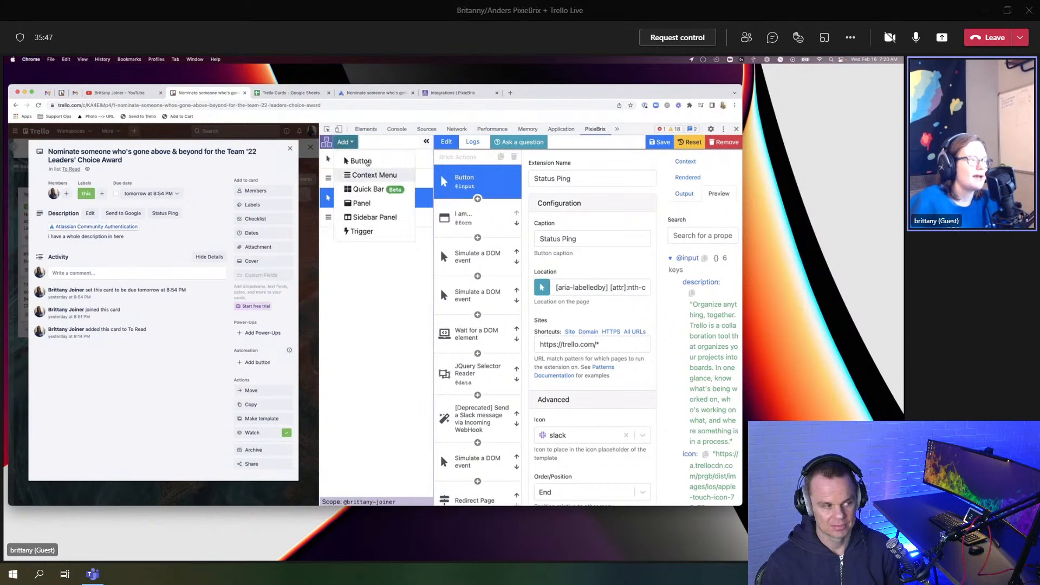
click(411, 312)
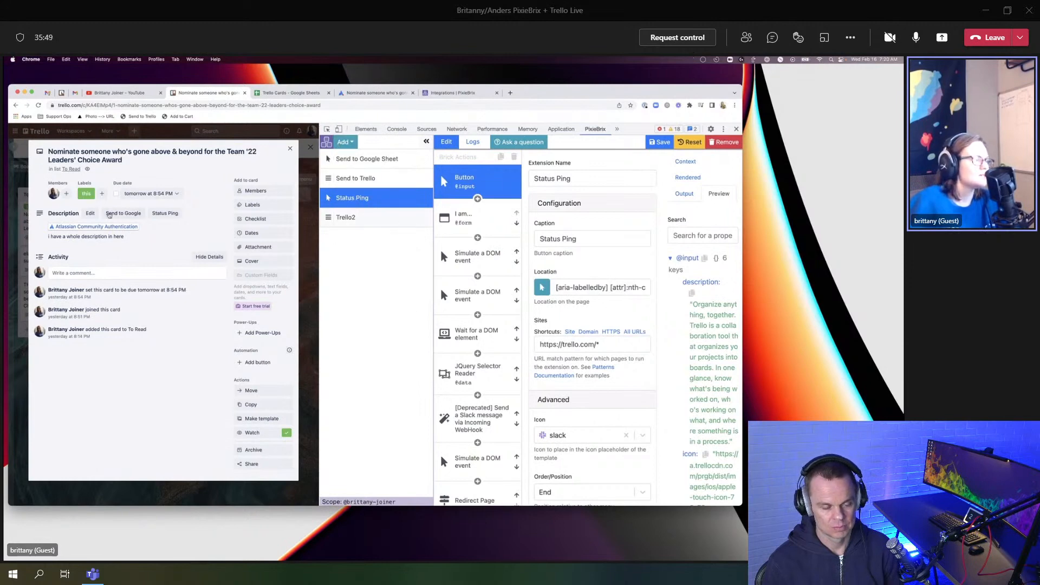
click(346, 142)
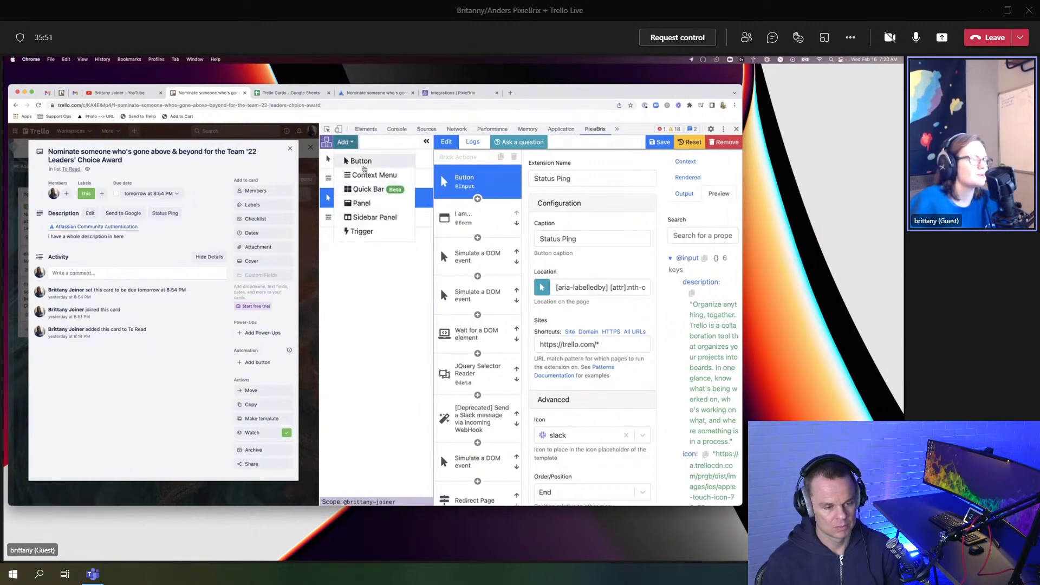
click(354, 159)
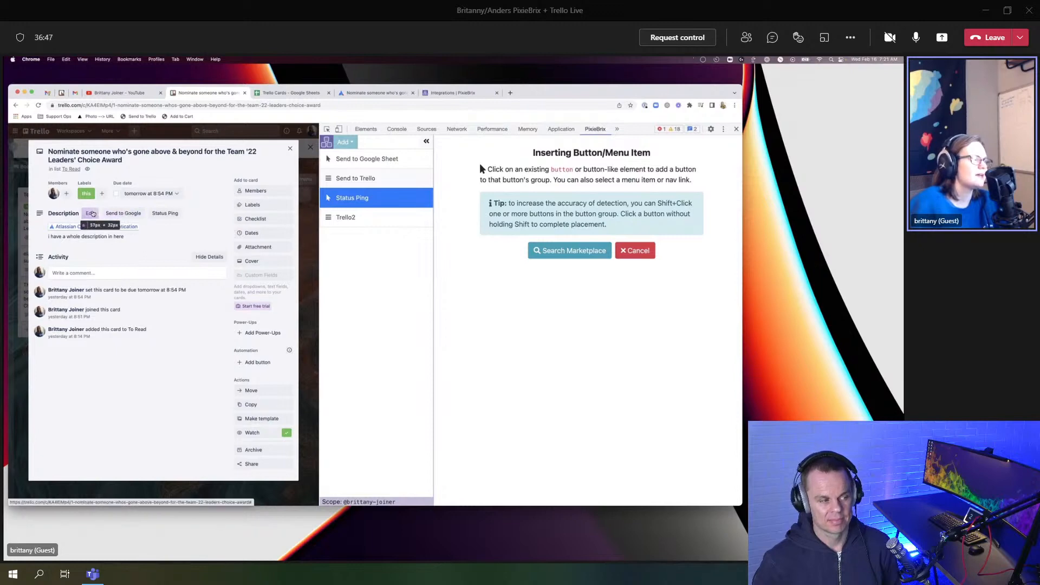
Step: Place the new button beside the Nominate card's Edit action in the description button group
click(92, 214)
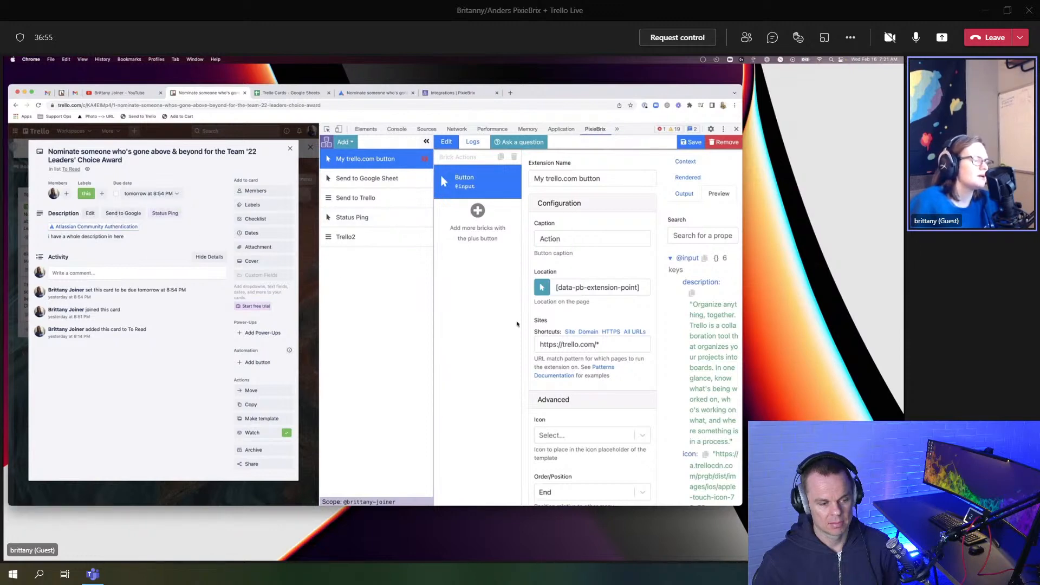
Step: Put the new button first among the card buttons and briefly open the card description
click(592, 488)
click(575, 470)
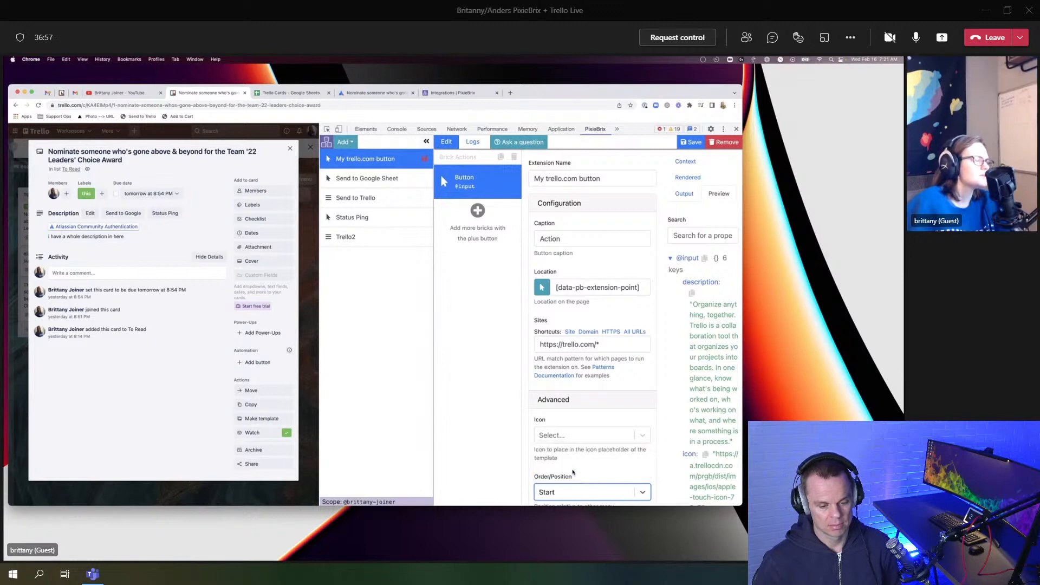
click(172, 234)
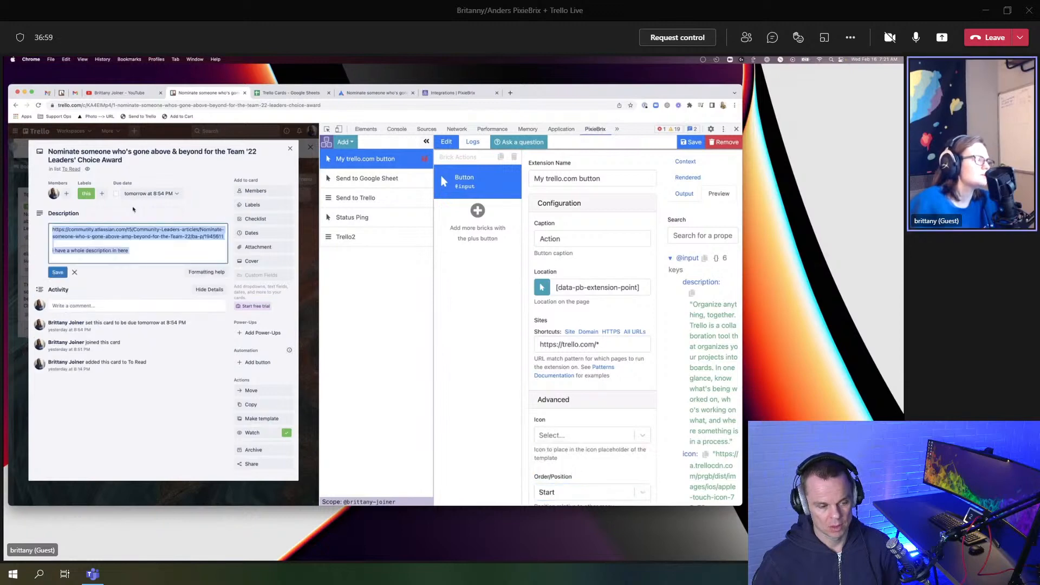
click(58, 273)
Step: Look through Send to Trello and Trello2, then bring up Status Ping's settings
click(347, 201)
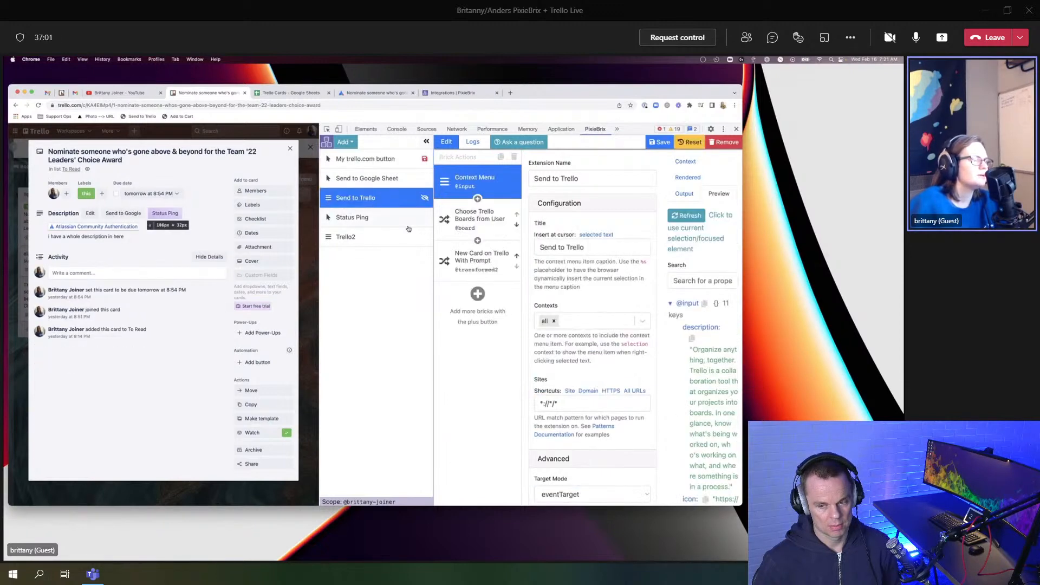
scroll(555, 305, down, 2)
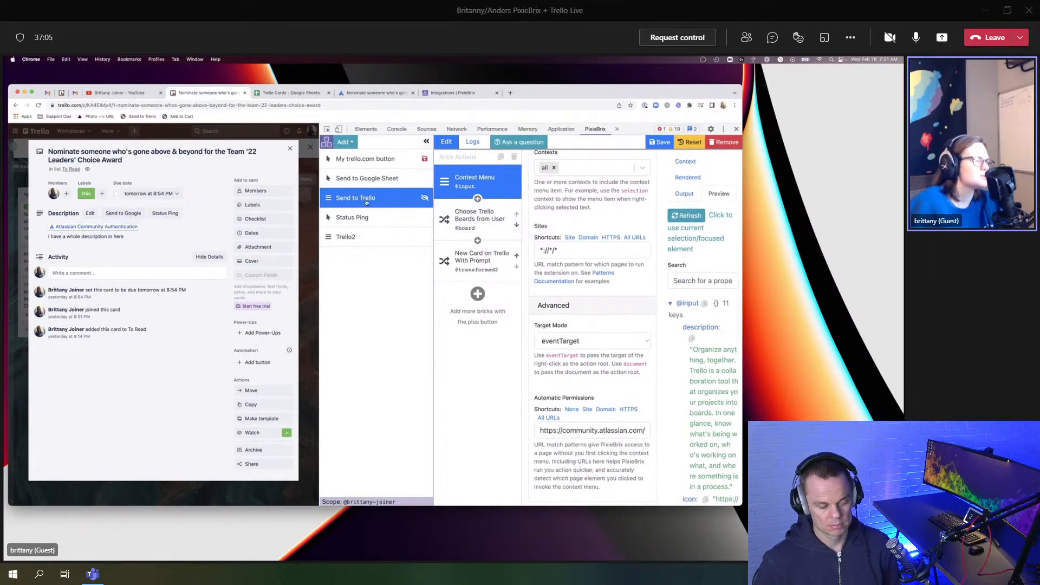
click(354, 237)
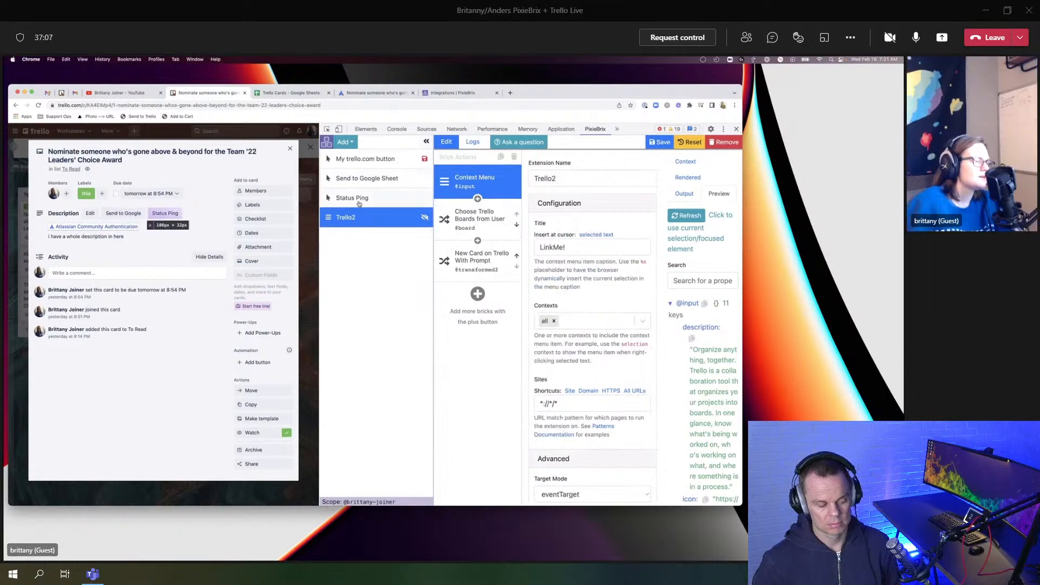
click(352, 198)
scroll(589, 263, down, 2)
Step: Change Status Ping's site pattern to marco.co and save the extension
triple_click(590, 263)
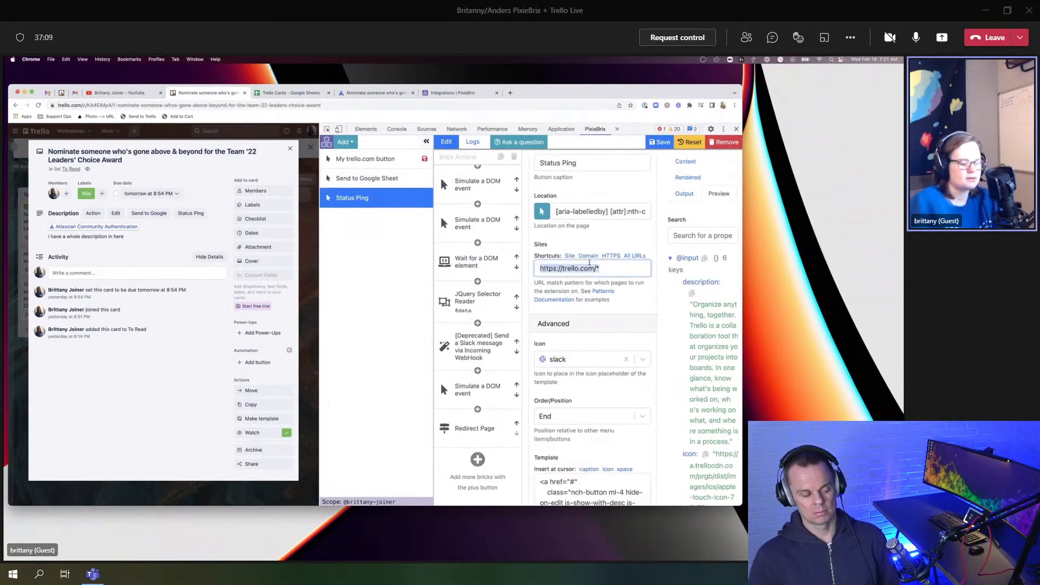
text(maroc)
key(BackSpace)
key(BackSpace)
text(co.co)
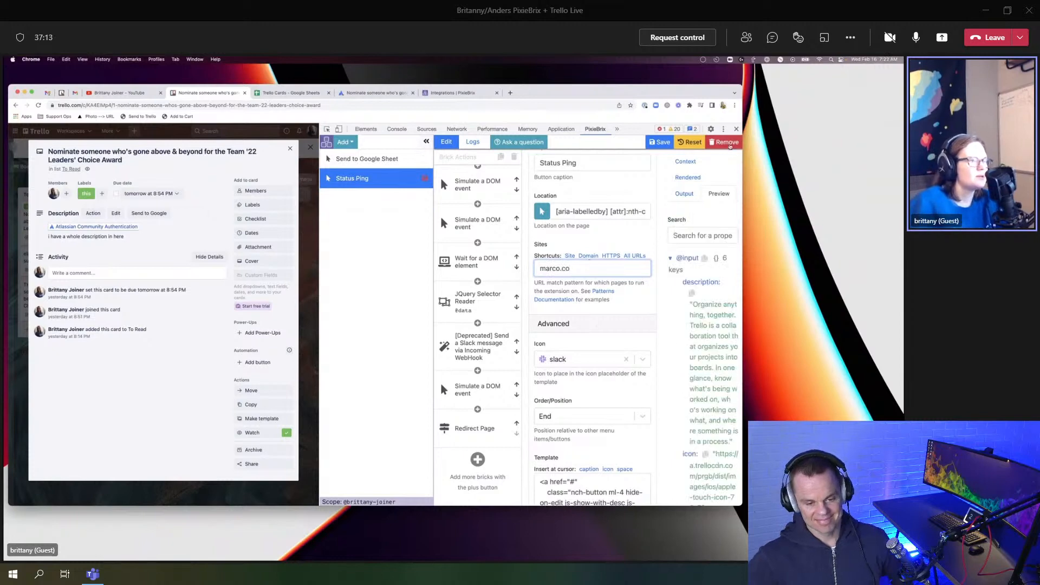
click(660, 142)
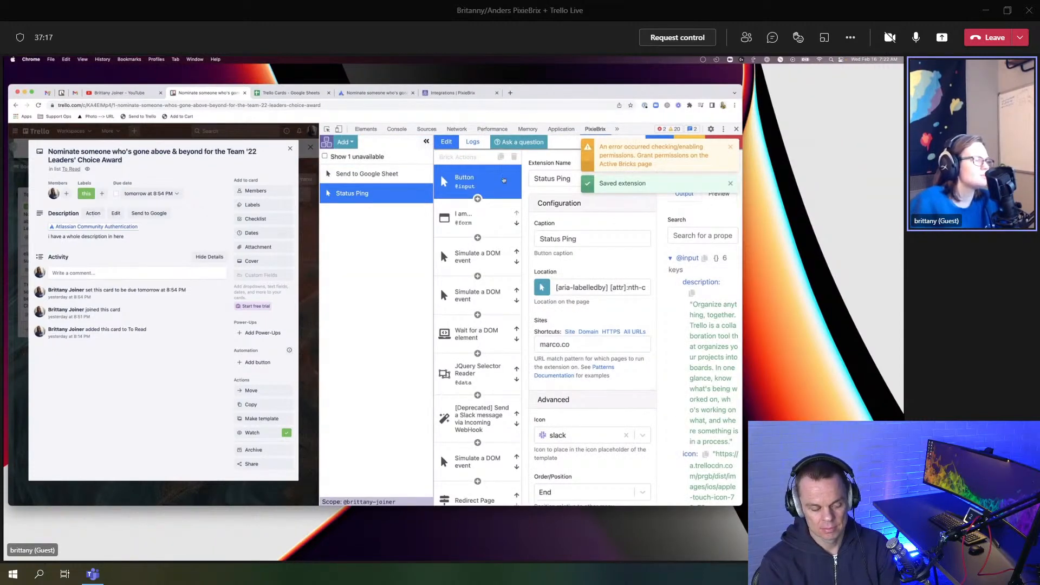
click(363, 174)
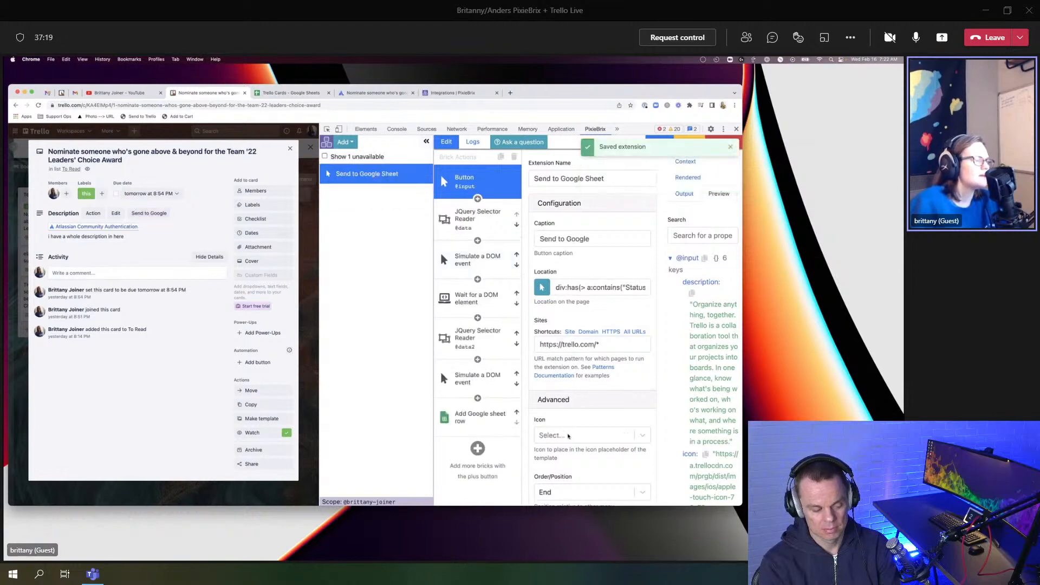
Step: Set the Send to Google Sheet button's position to Start
click(562, 433)
click(571, 419)
scroll(575, 395, down, 2)
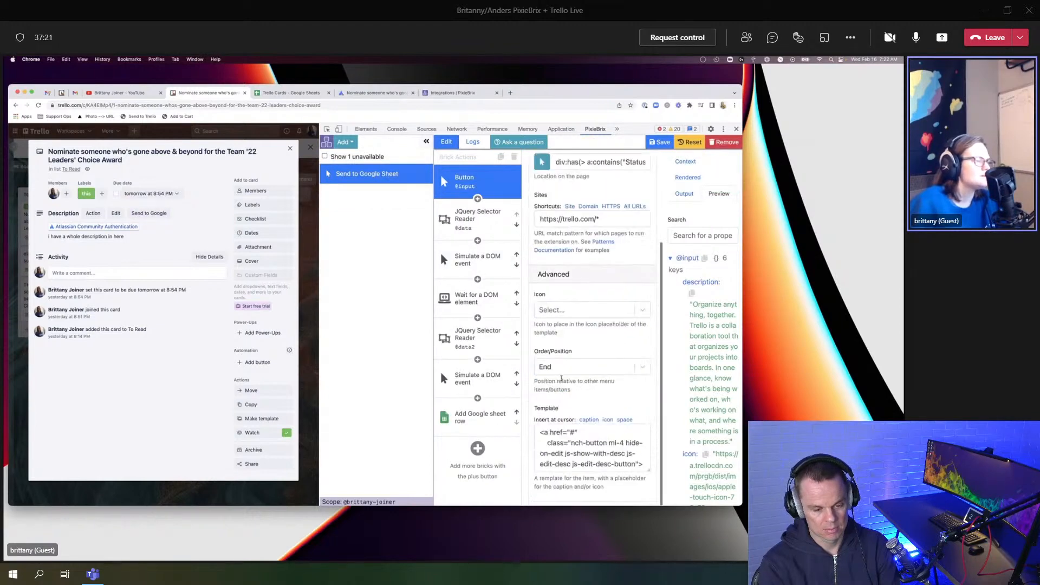
click(565, 370)
click(563, 406)
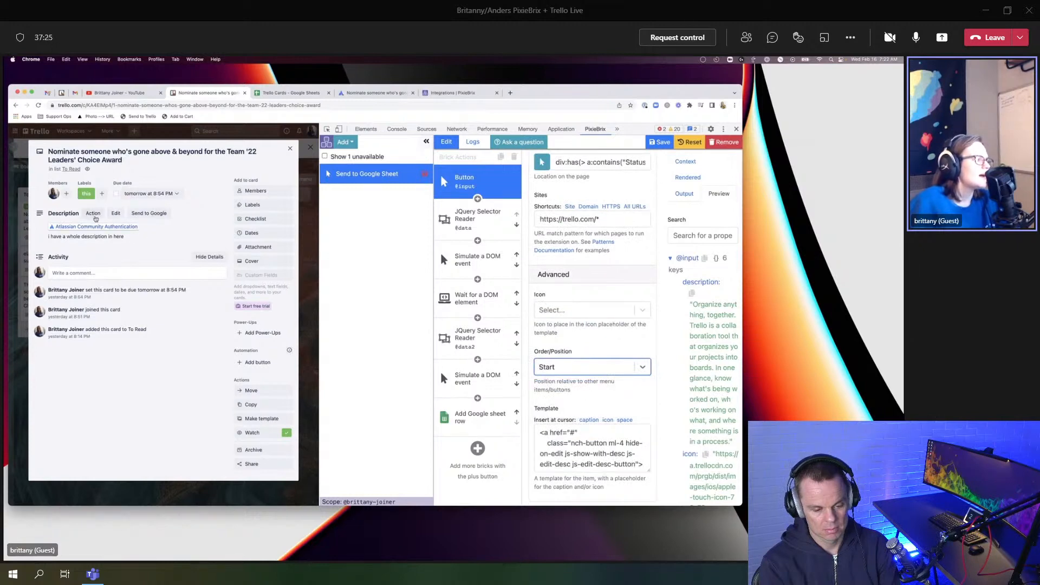
scroll(574, 295, up, 3)
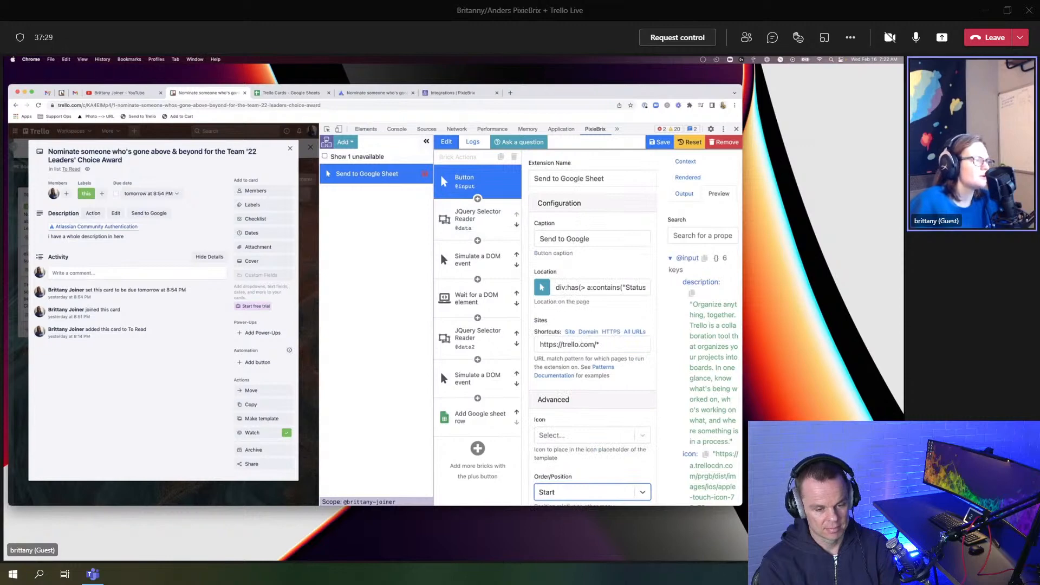
Step: Reveal the unavailable extension and bring up the My trello.com button extension
click(351, 159)
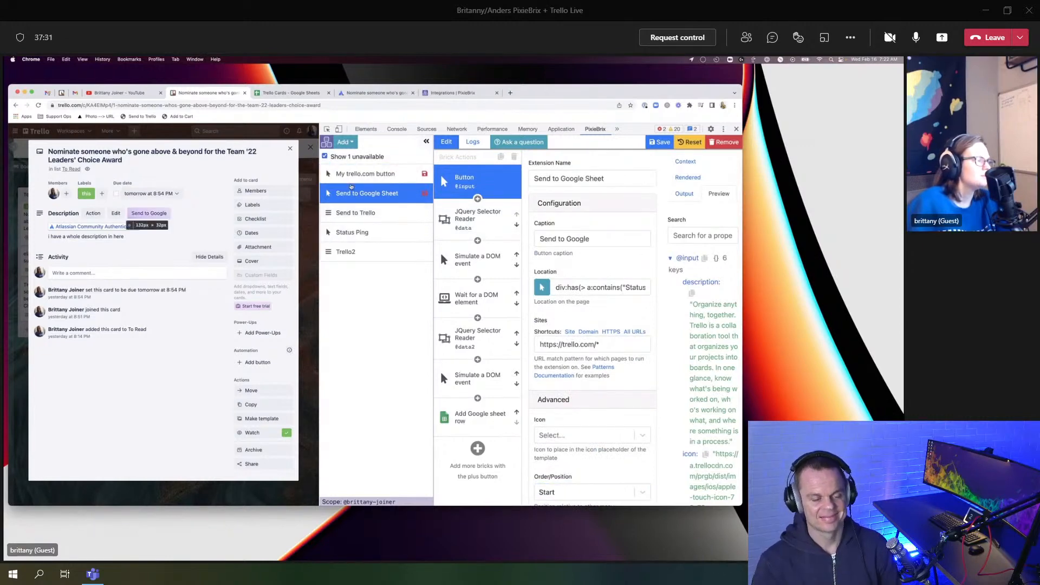
click(363, 213)
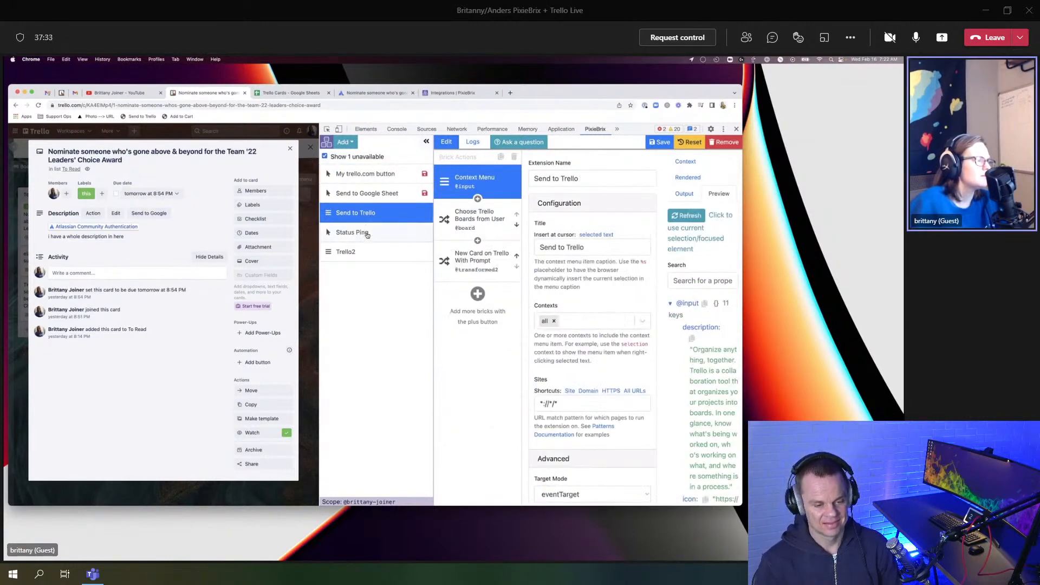
click(382, 174)
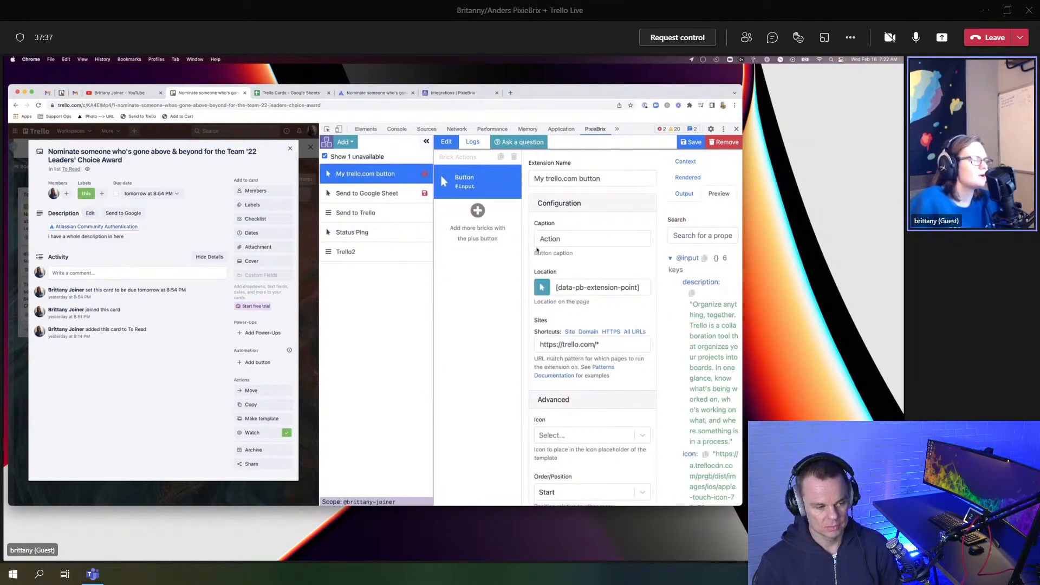
double_click(573, 241)
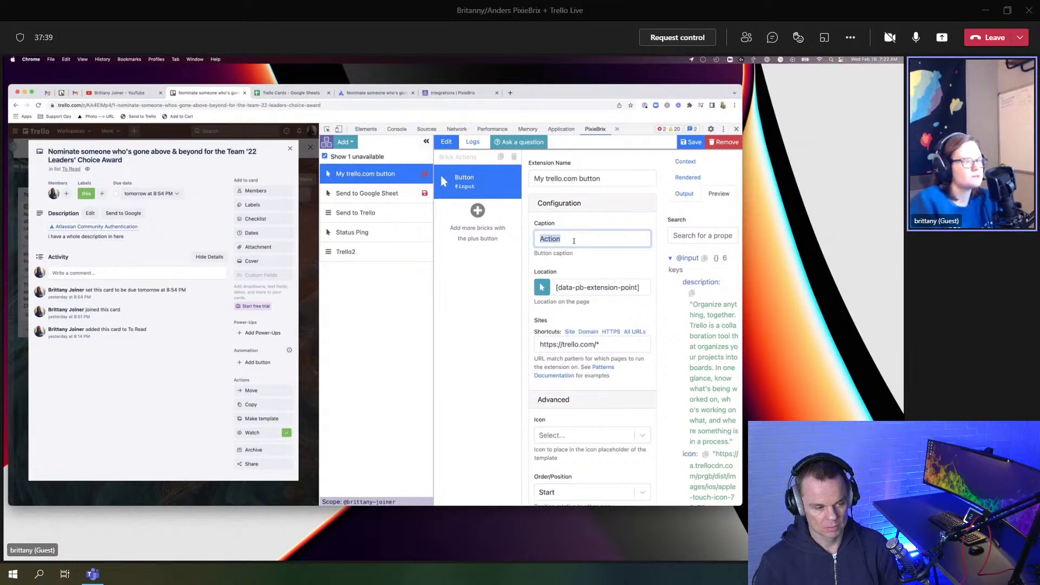
Step: Change the My trello.com button caption from Action to 'update'
text(save this)
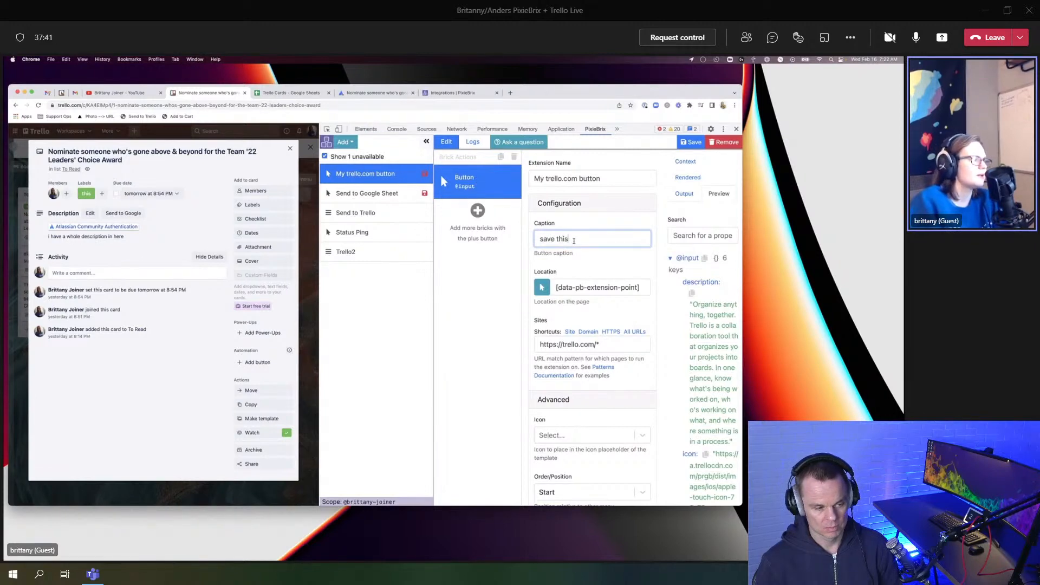
key(ctrl+a)
text(update)
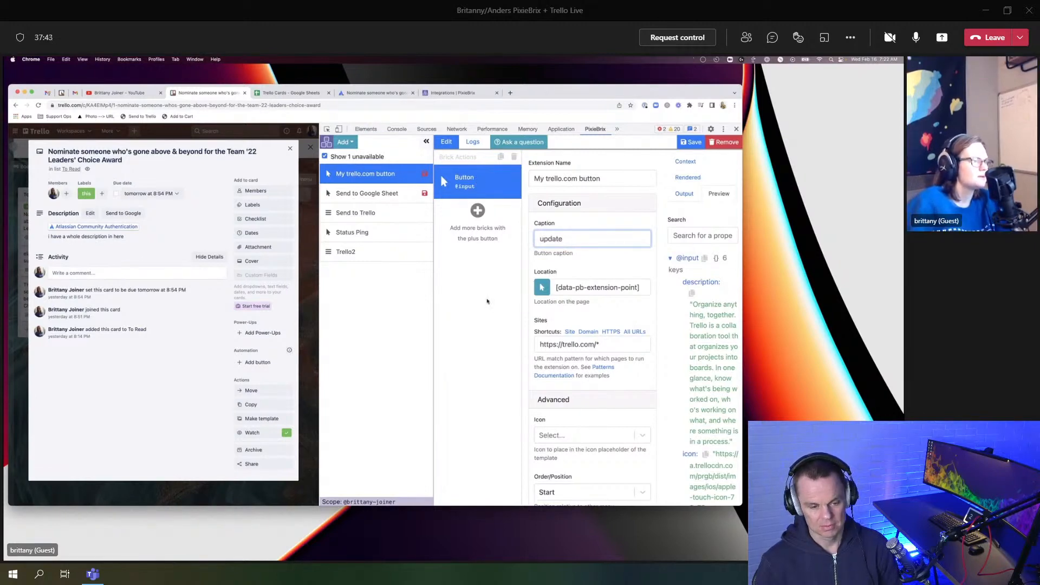
click(487, 302)
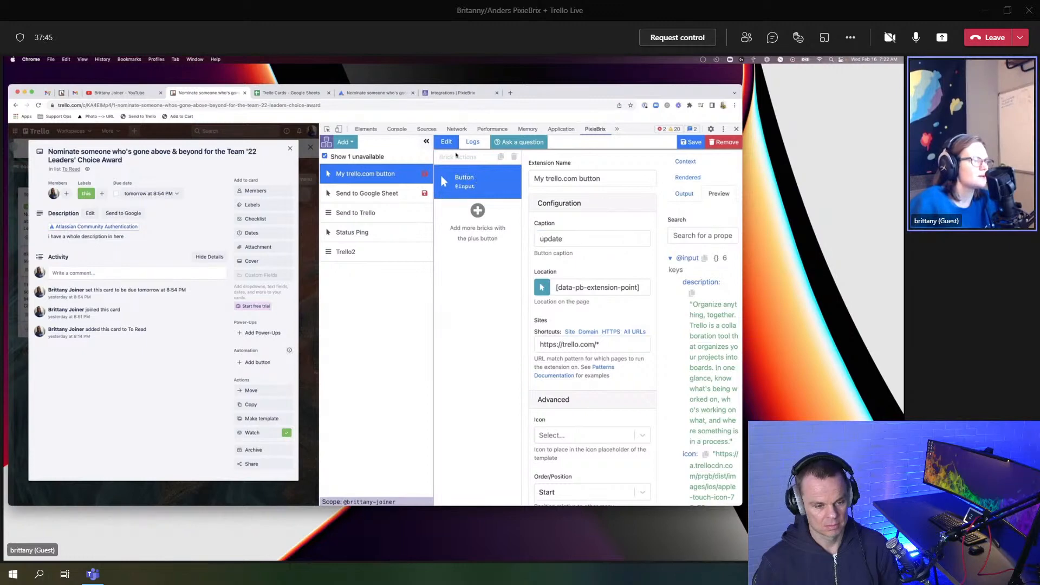
click(477, 211)
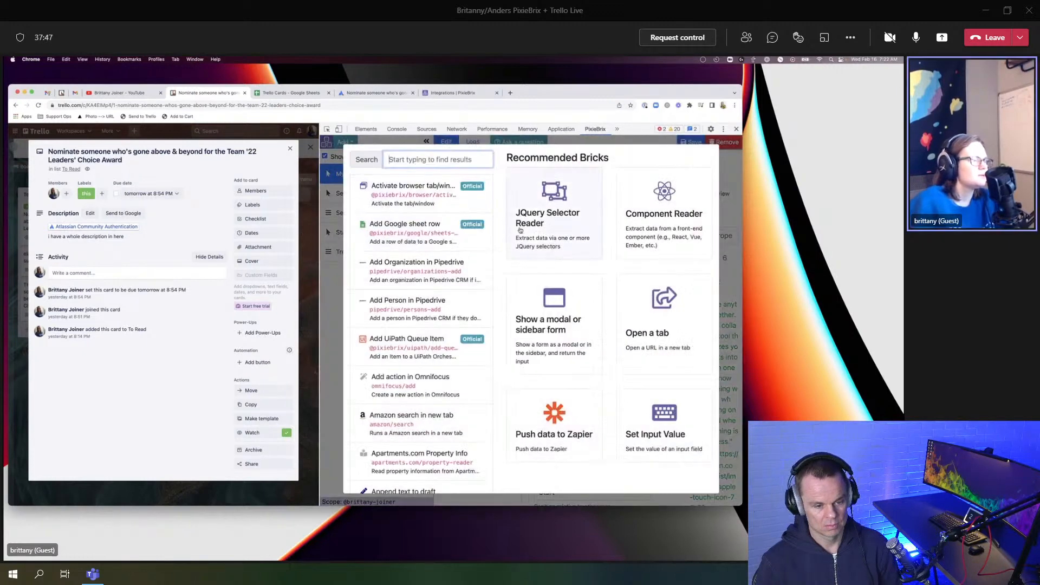
key(Escape)
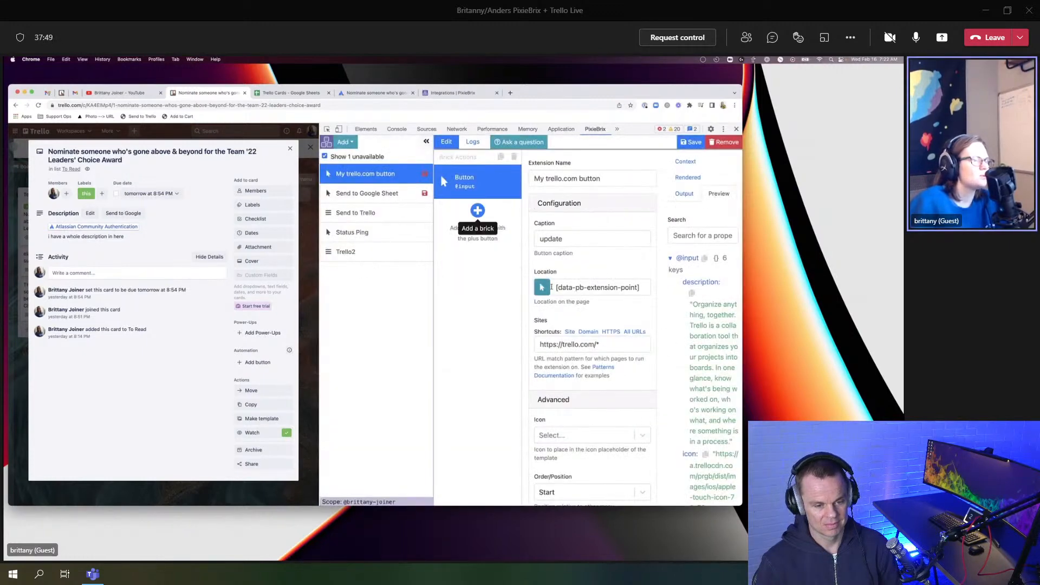
Step: Replace the button's location by picking the spot beside the card's Description heading
triple_click(602, 287)
key(BackSpace)
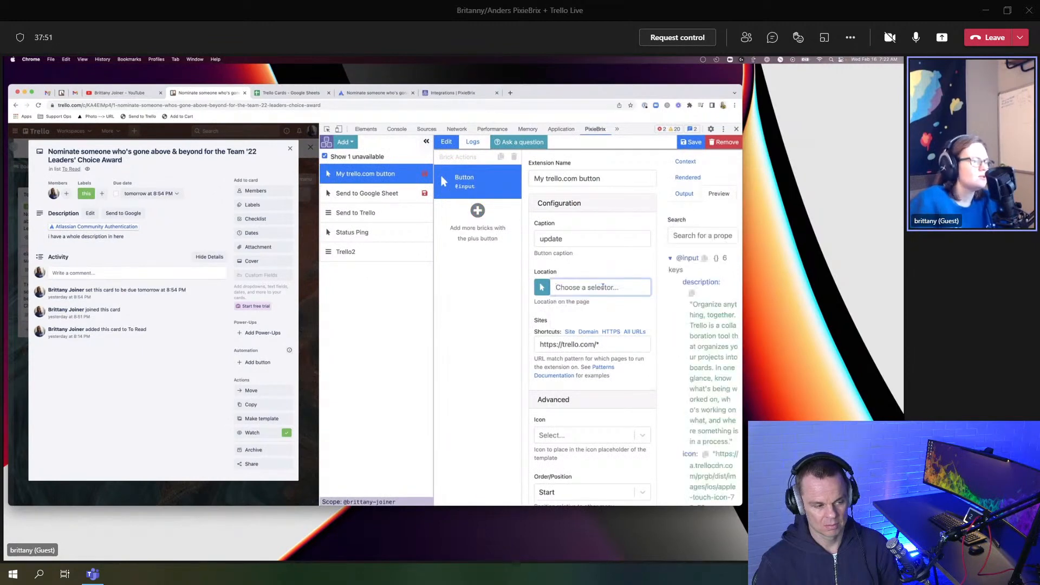
click(544, 288)
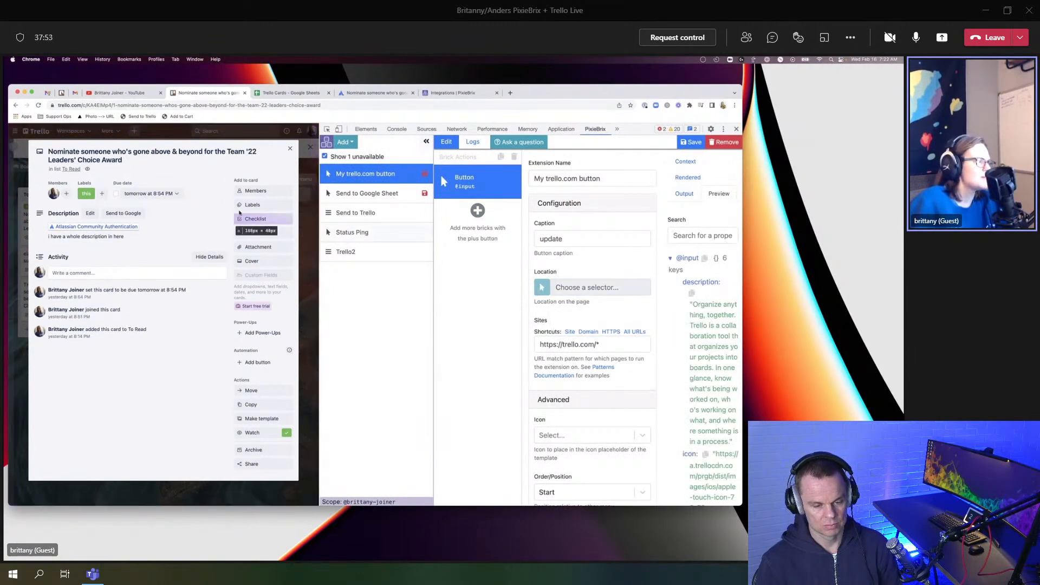
click(87, 216)
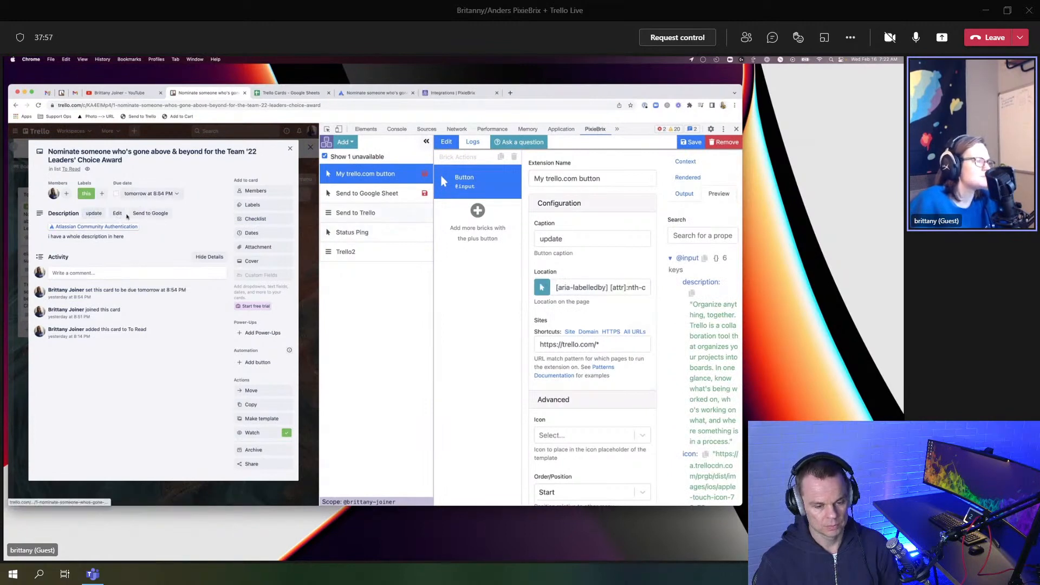
Step: Scroll through Status Ping's 'I am...' form step to view its status field
scroll(564, 304, down, 5)
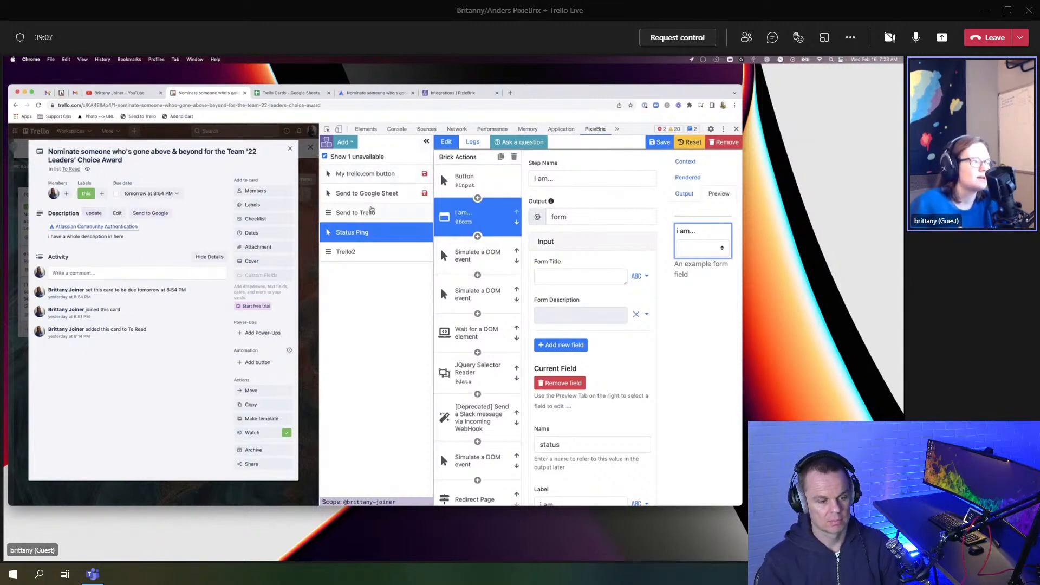
Step: Add the 'Show a modal or sidebar form' brick to the My trello.com button extension
click(373, 175)
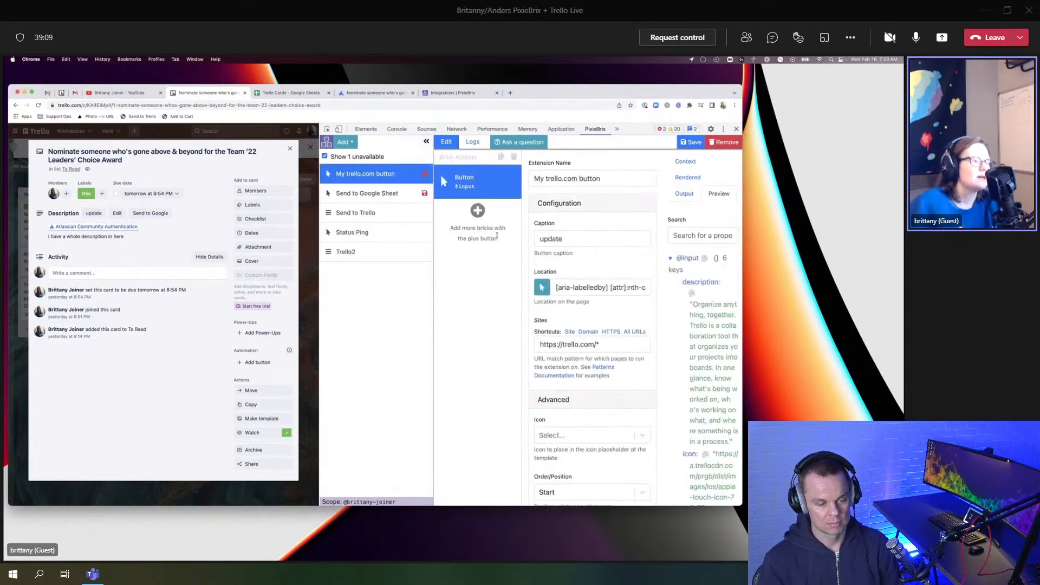
click(478, 212)
text(modal)
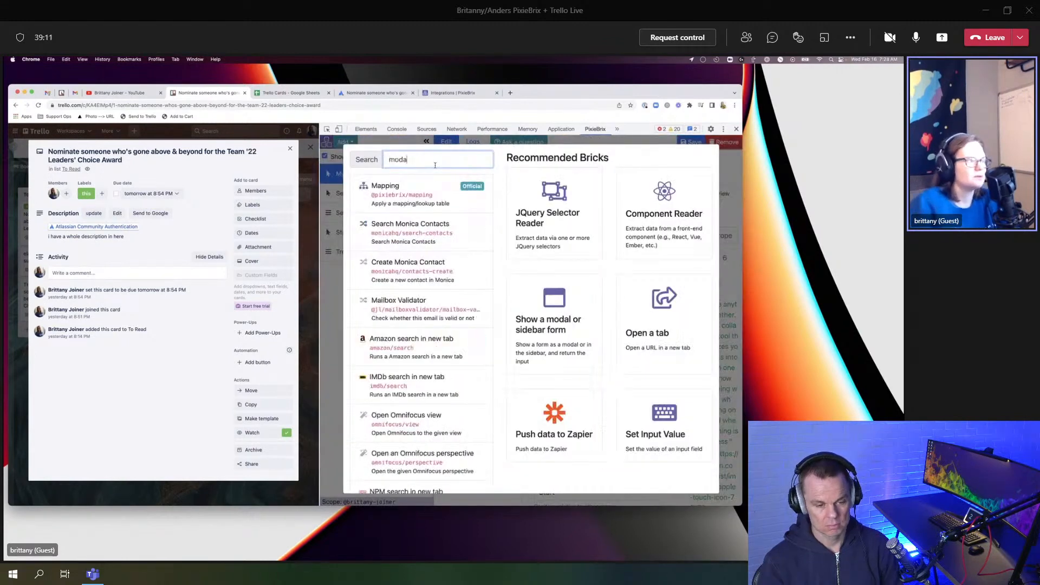
mouse_move(433, 238)
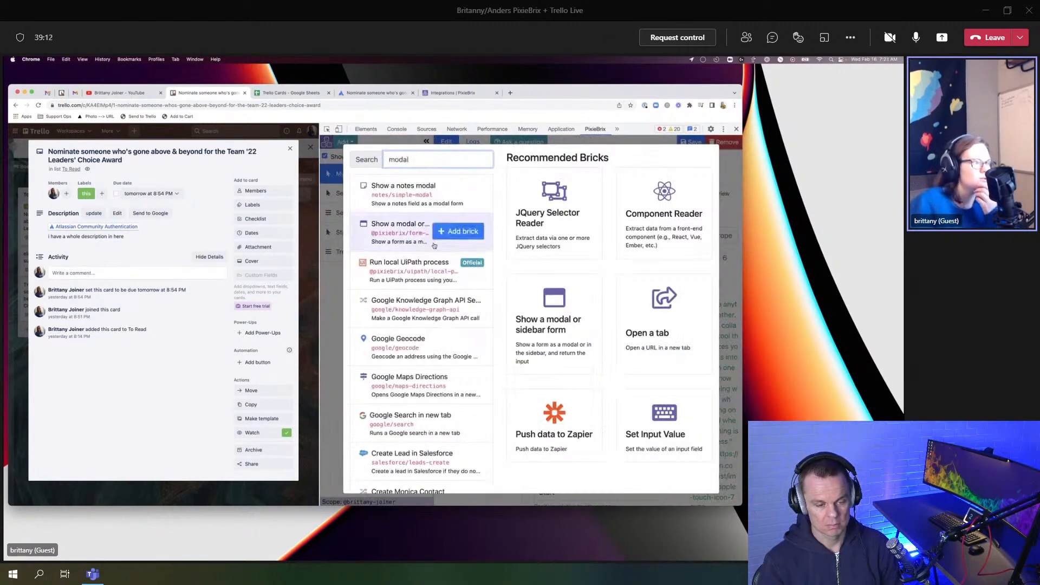
click(461, 232)
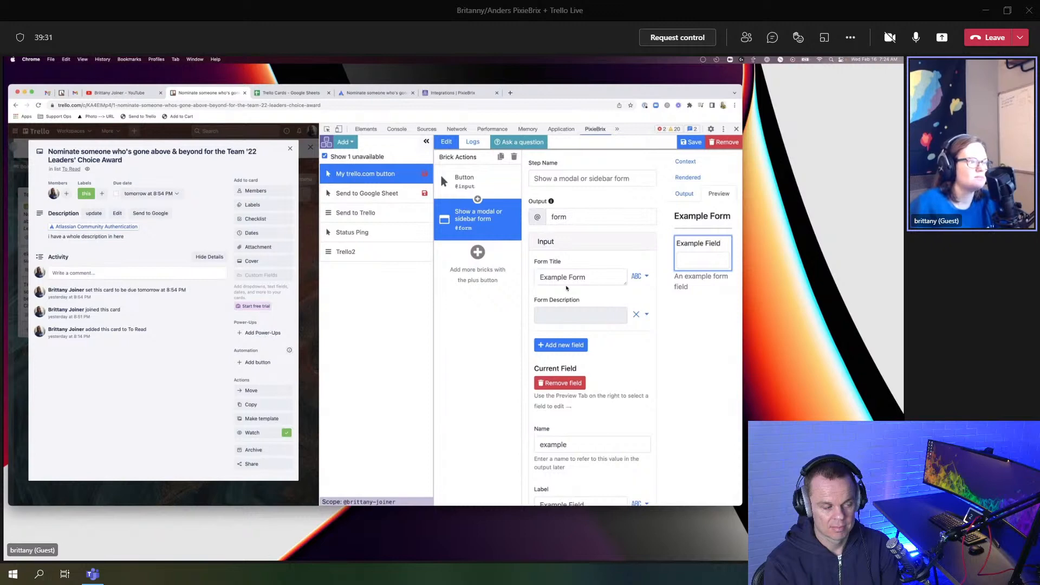
Step: Delete the Example Form title and add a new field to the form
scroll(571, 277, down, 2)
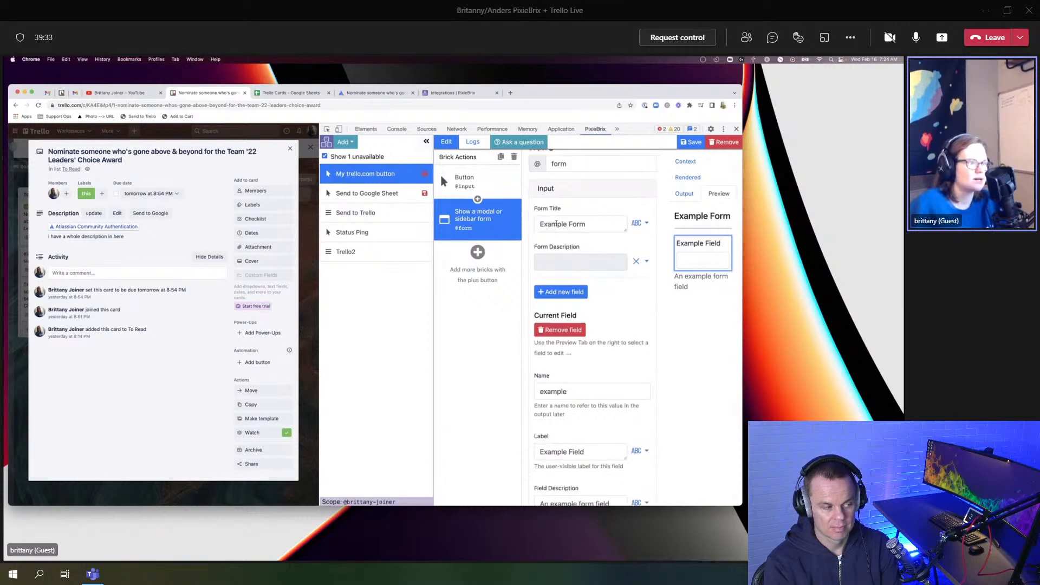
triple_click(556, 224)
key(BackSpace)
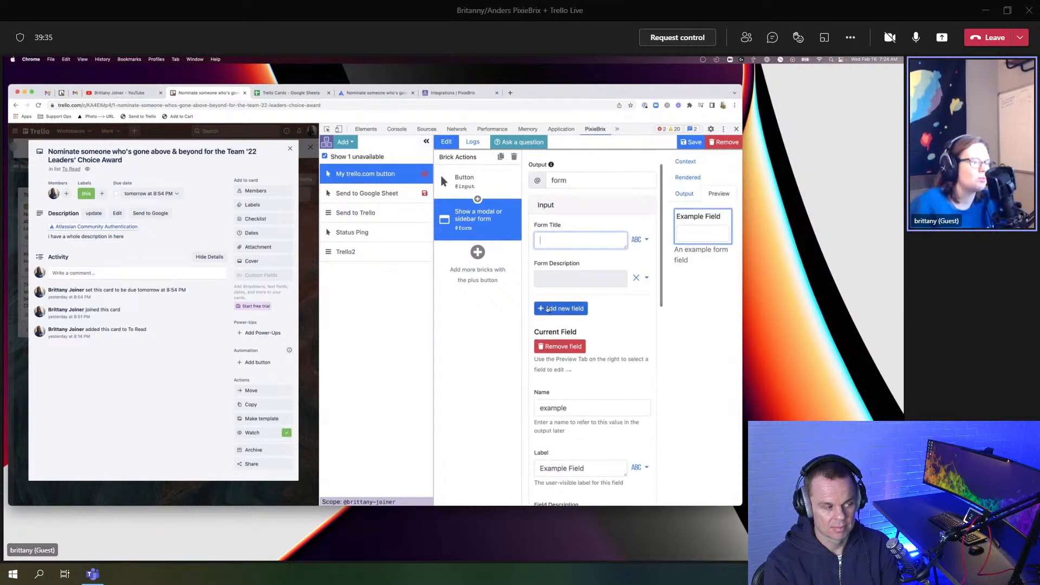
click(549, 309)
Step: Name the new field 'status' and label it 'i am....'
scroll(558, 331, down, 5)
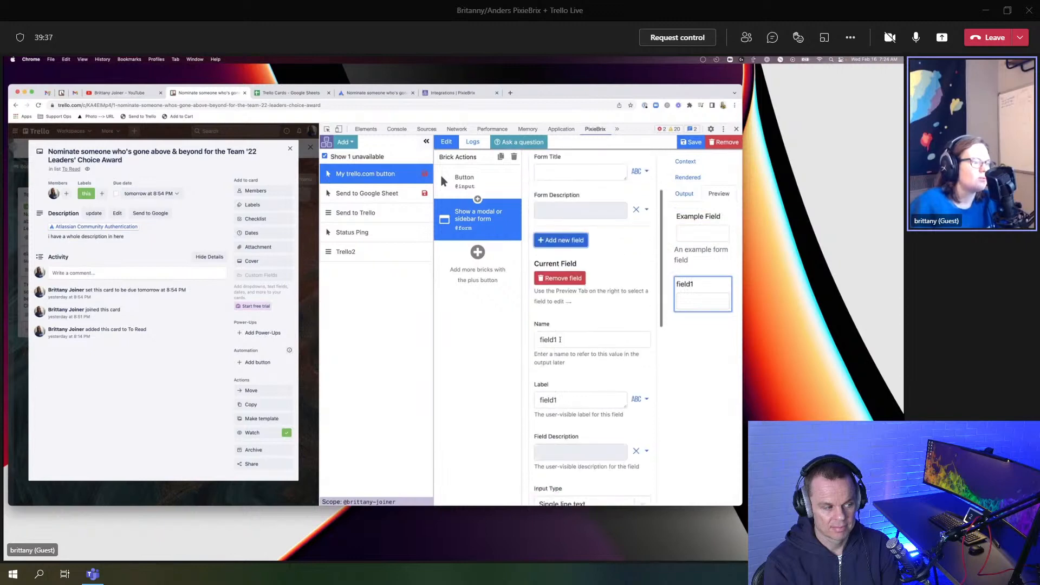
double_click(564, 259)
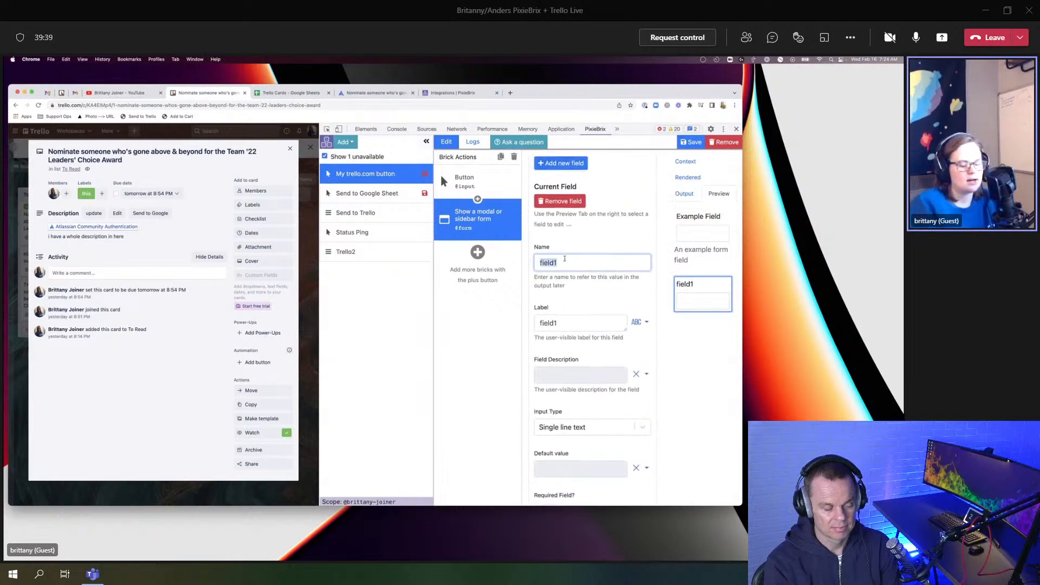
text(i am.)
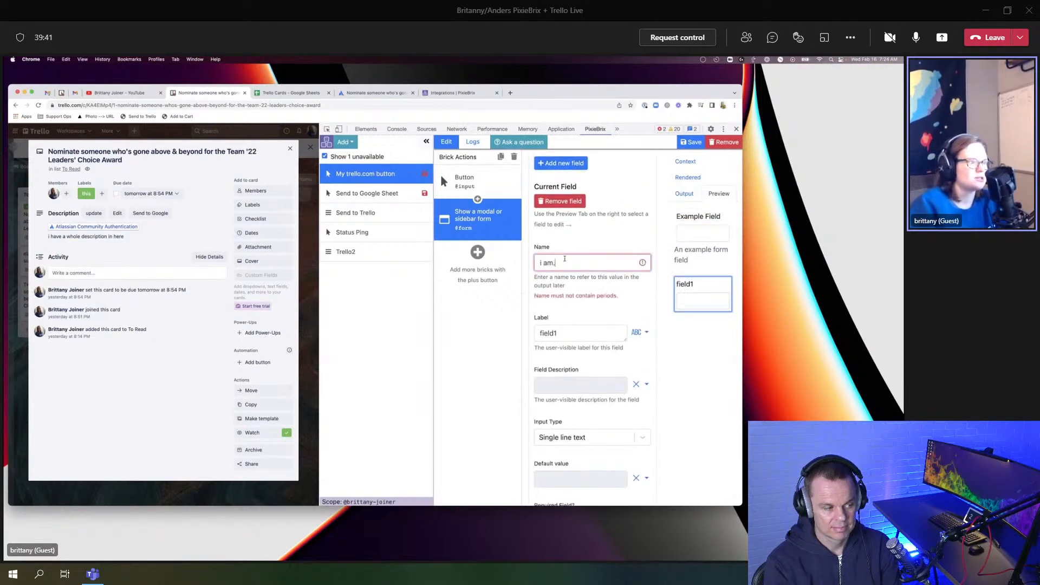
key(BackSpace)
key(BackSpace)
key(BackSpace)
key(BackSpace)
key(BackSpace)
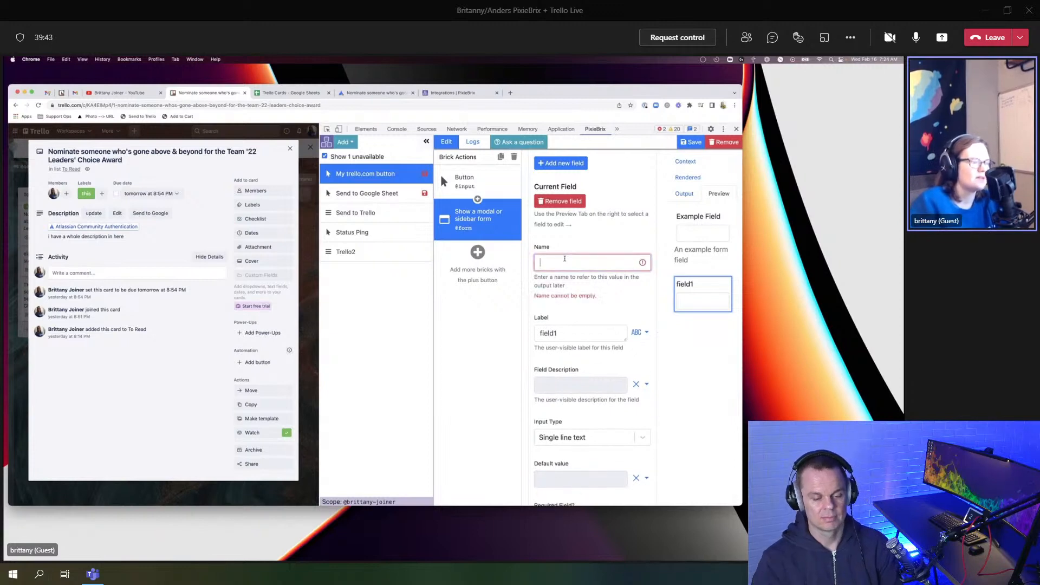
text(status)
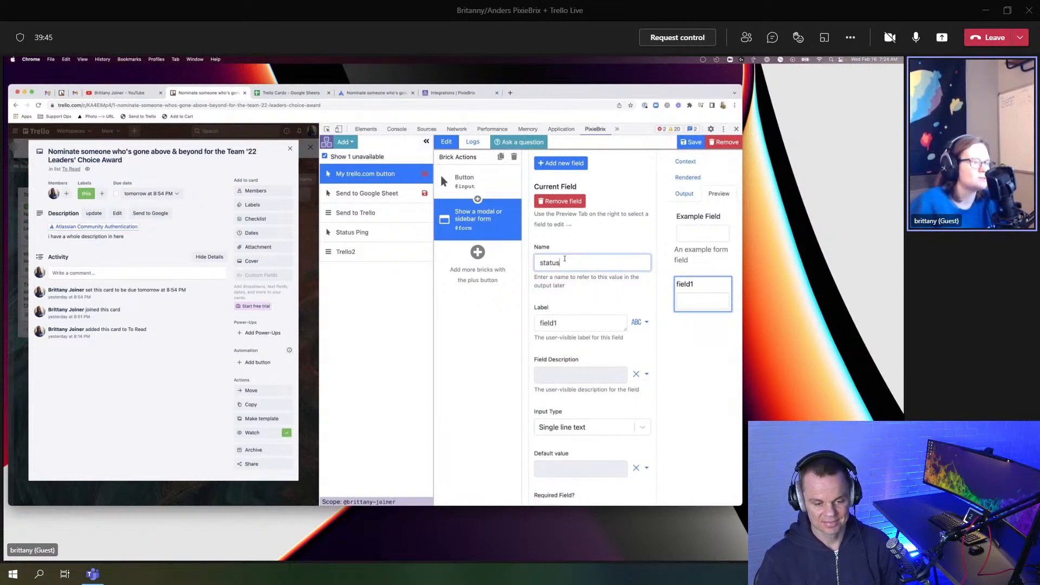
double_click(547, 322)
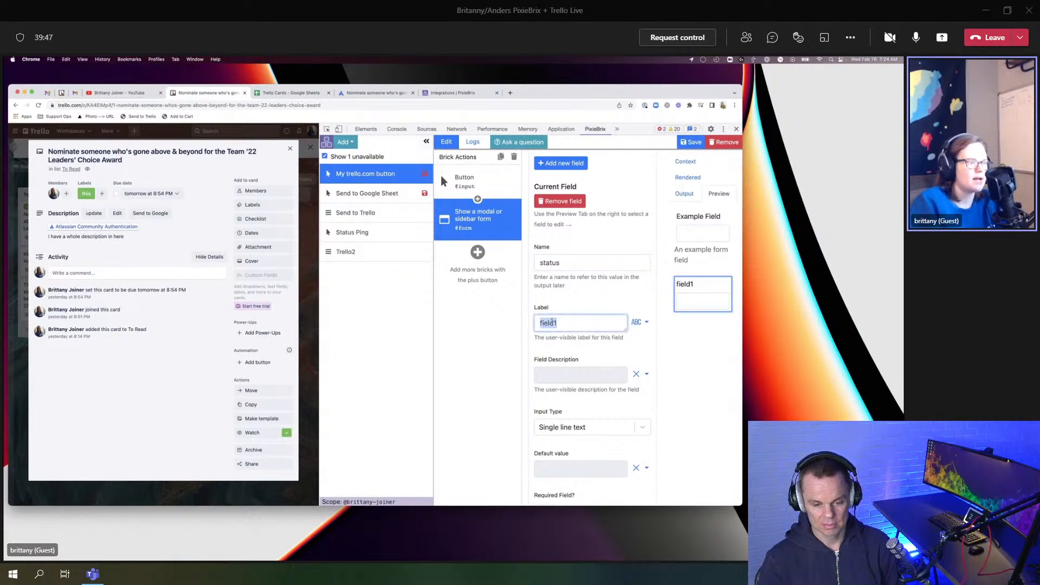
text(i am....)
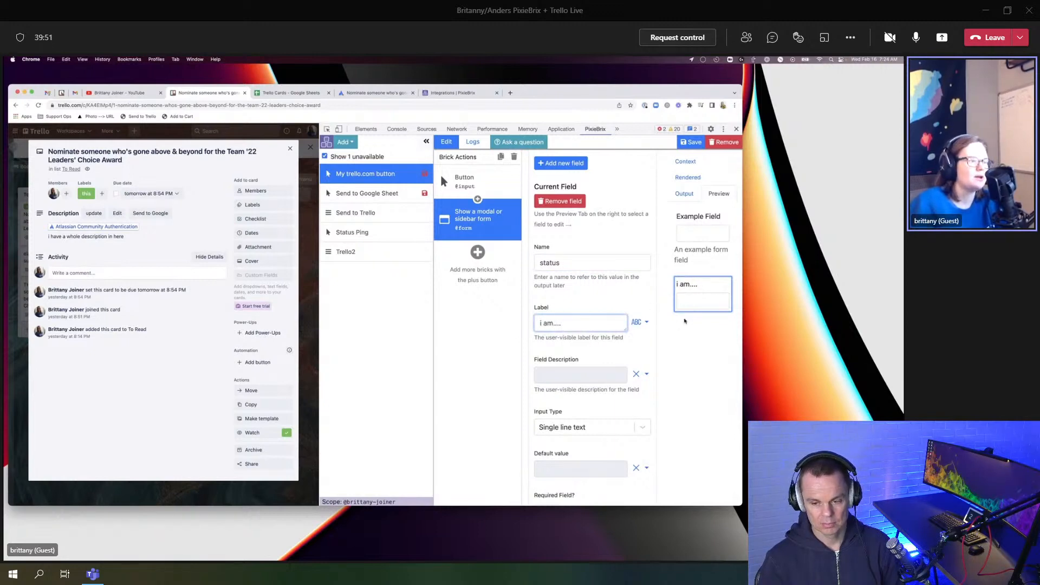
scroll(539, 297, down, 3)
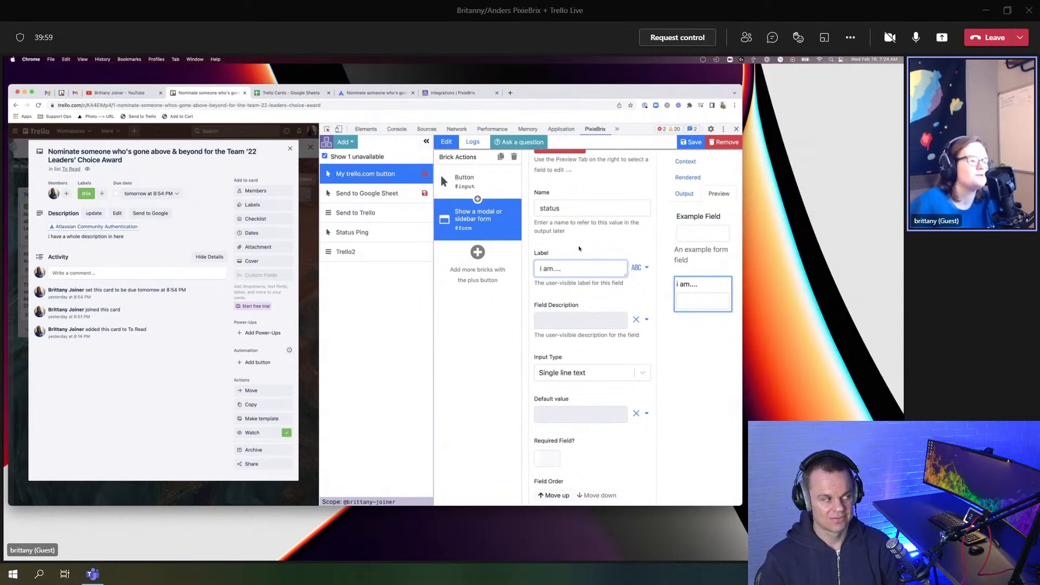
scroll(579, 248, down, 2)
Step: Make the status field a Dropdown with plain-text default value 'working on'
click(591, 332)
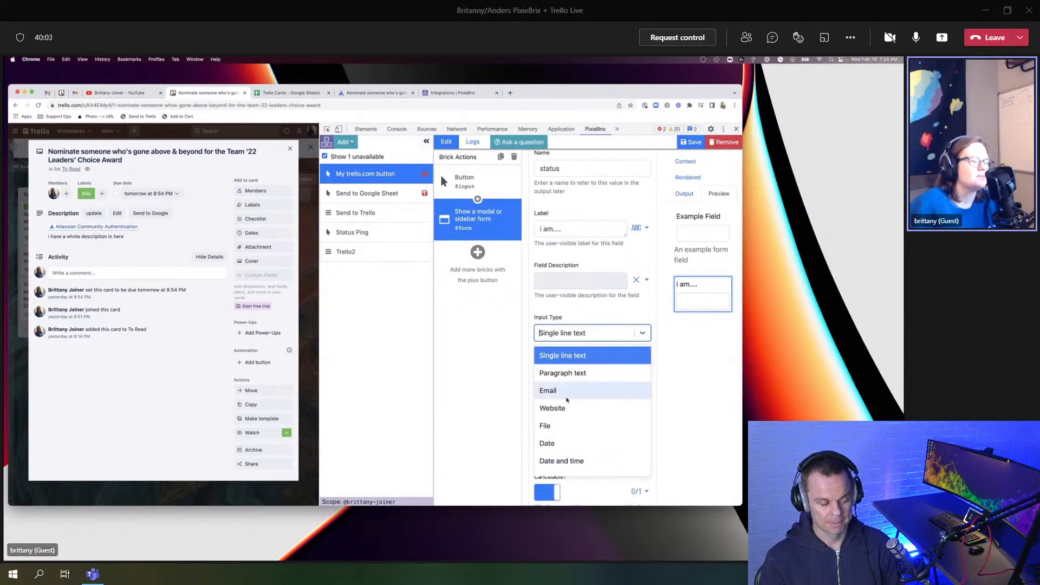
scroll(566, 395, down, 2)
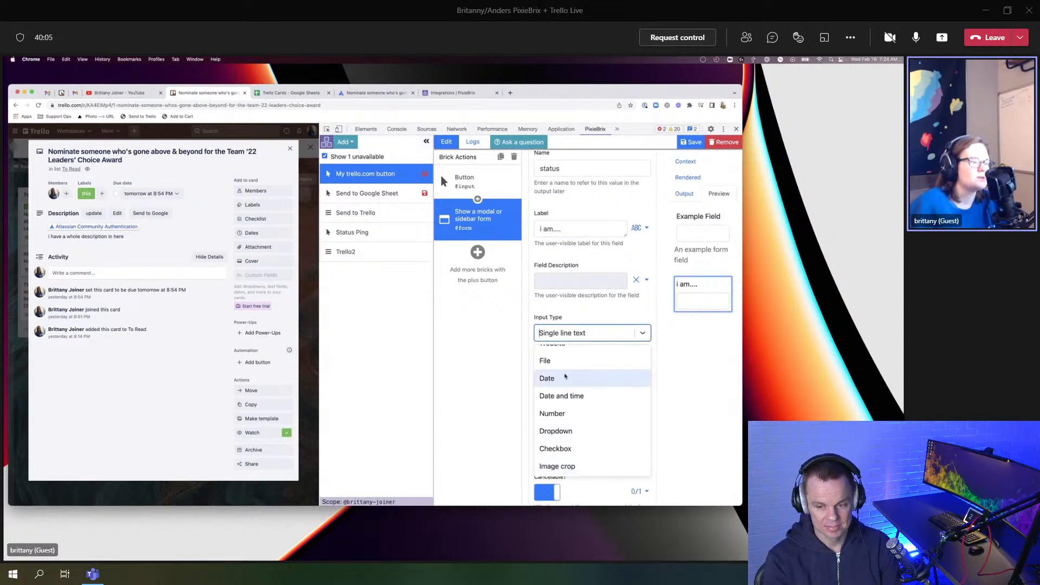
click(573, 432)
scroll(553, 330, down, 2)
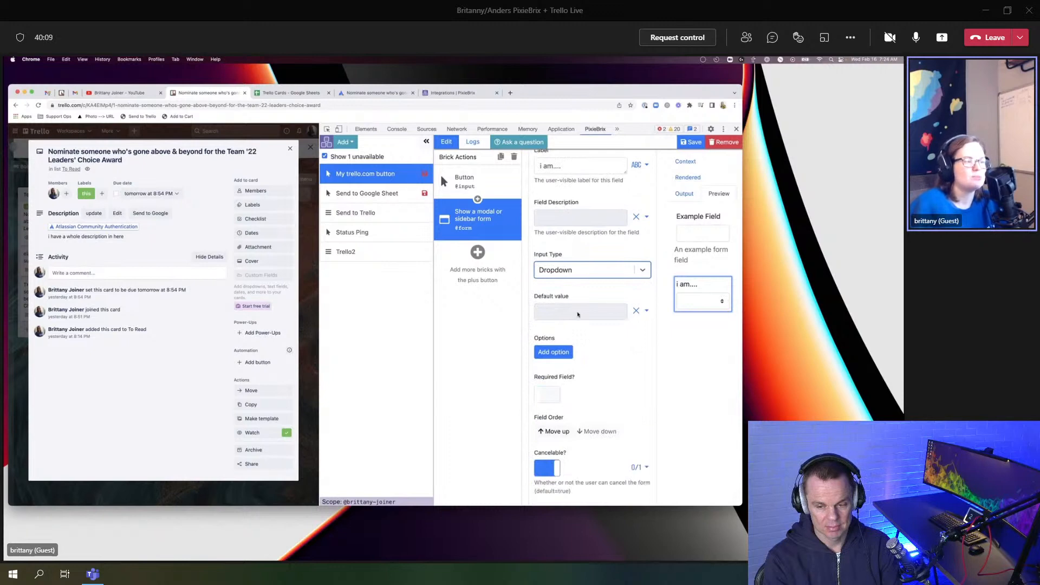
click(646, 311)
click(611, 331)
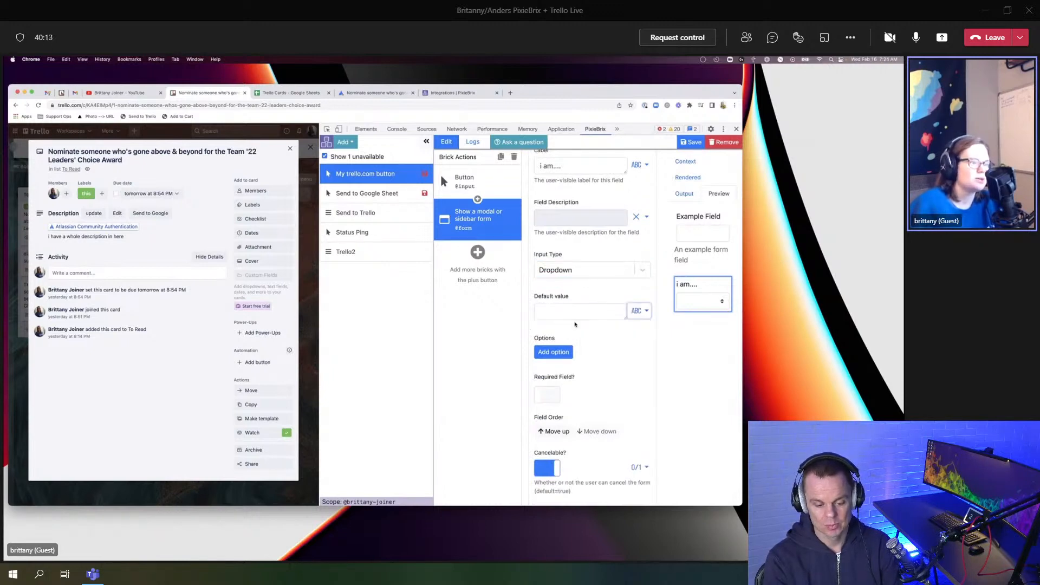
text(working op)
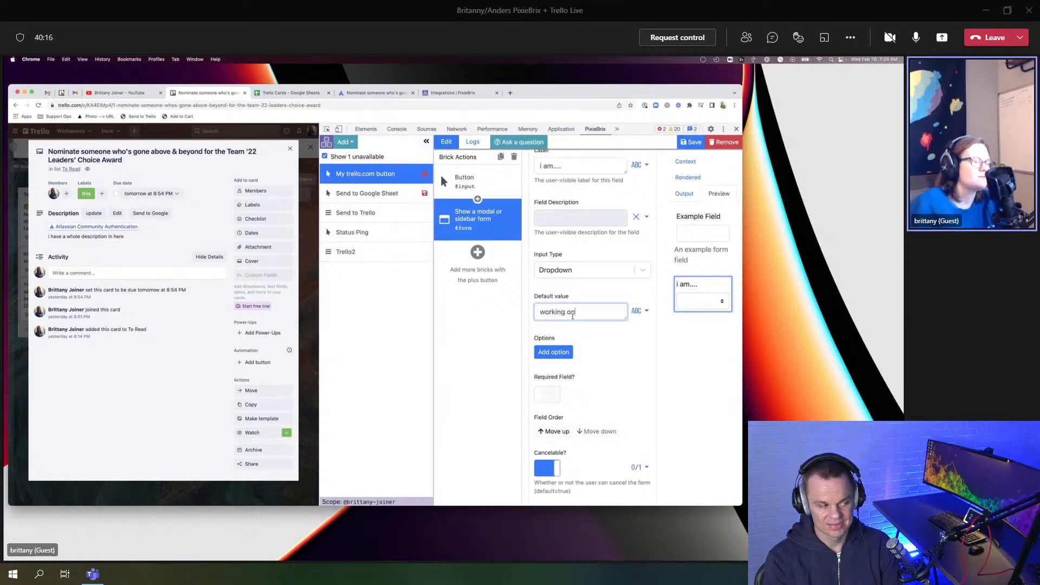
key(BackSpace)
text(ng on)
Step: Add dropdown options: stuck on, working on, needing review on, finish up
click(545, 352)
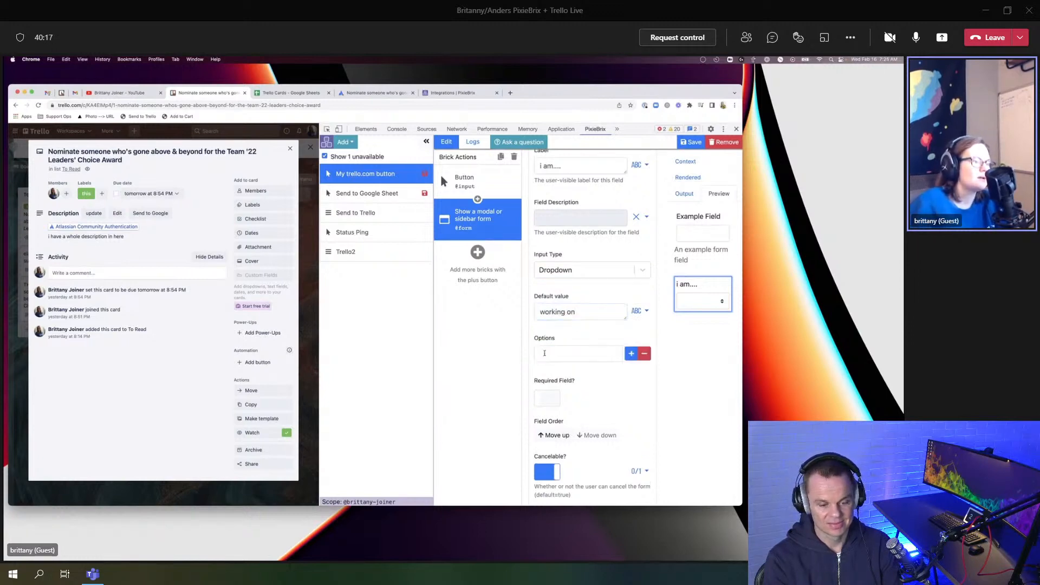
text(stuck on)
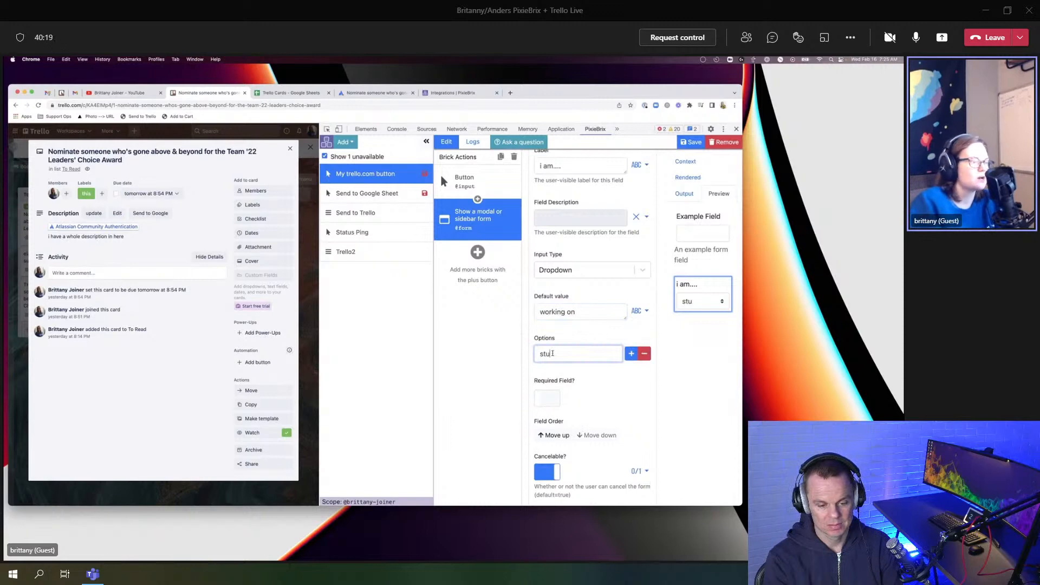
click(632, 354)
triple_click(569, 315)
key(ctrl+c)
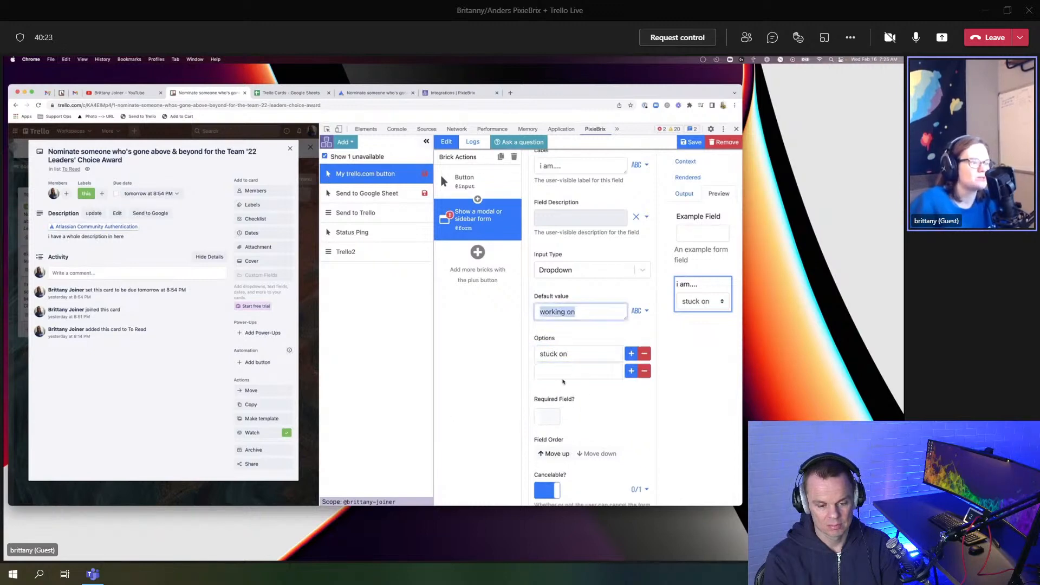
click(591, 371)
key(ctrl+v)
click(631, 371)
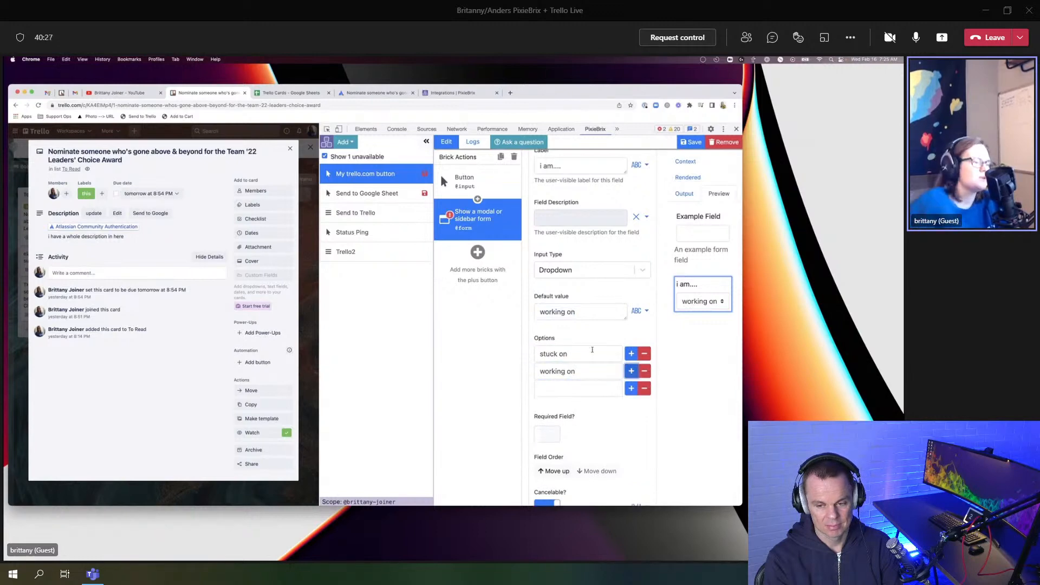
click(558, 385)
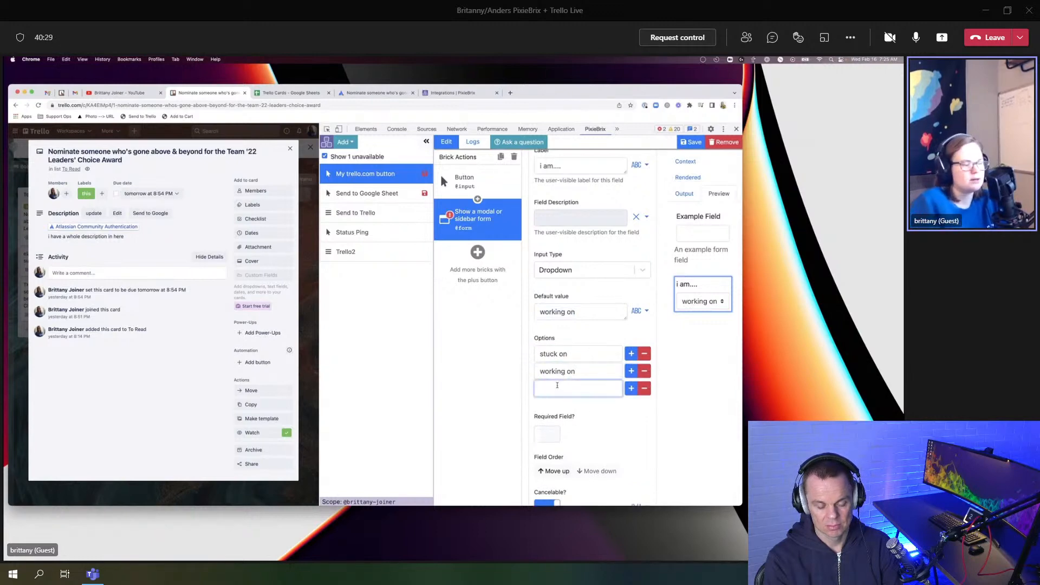
text(needing review o)
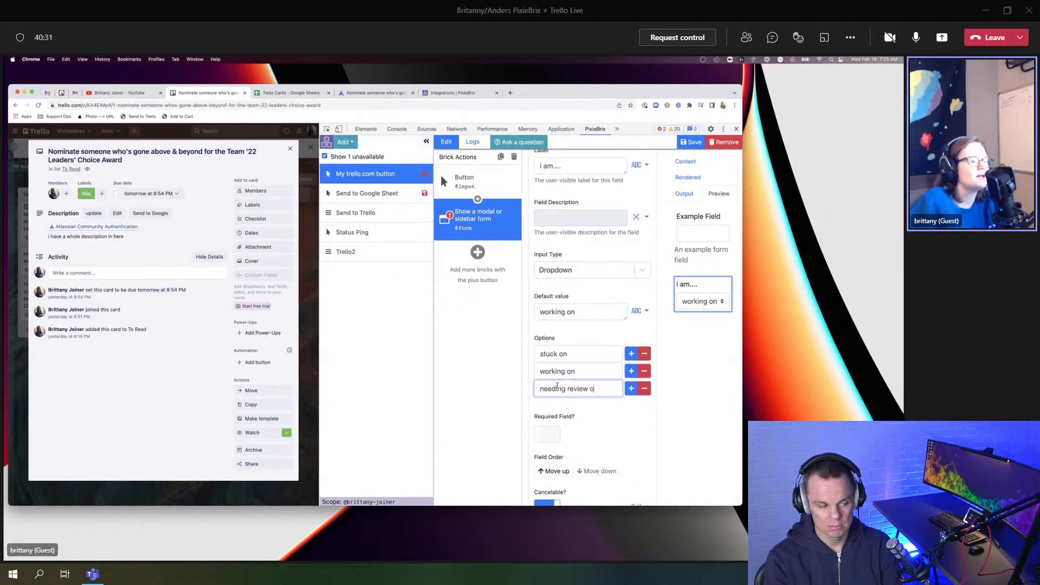
text(n)
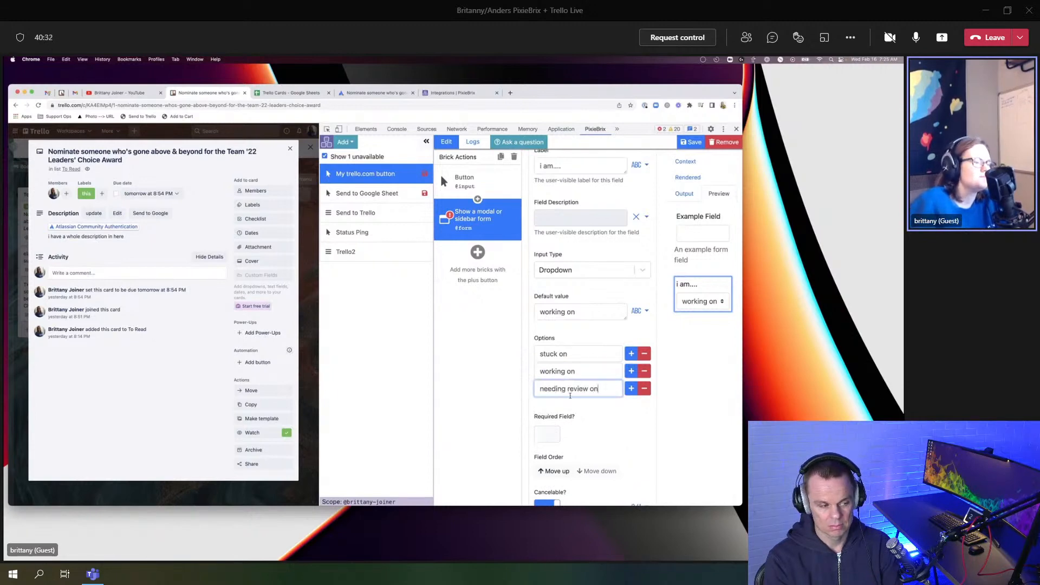
click(631, 388)
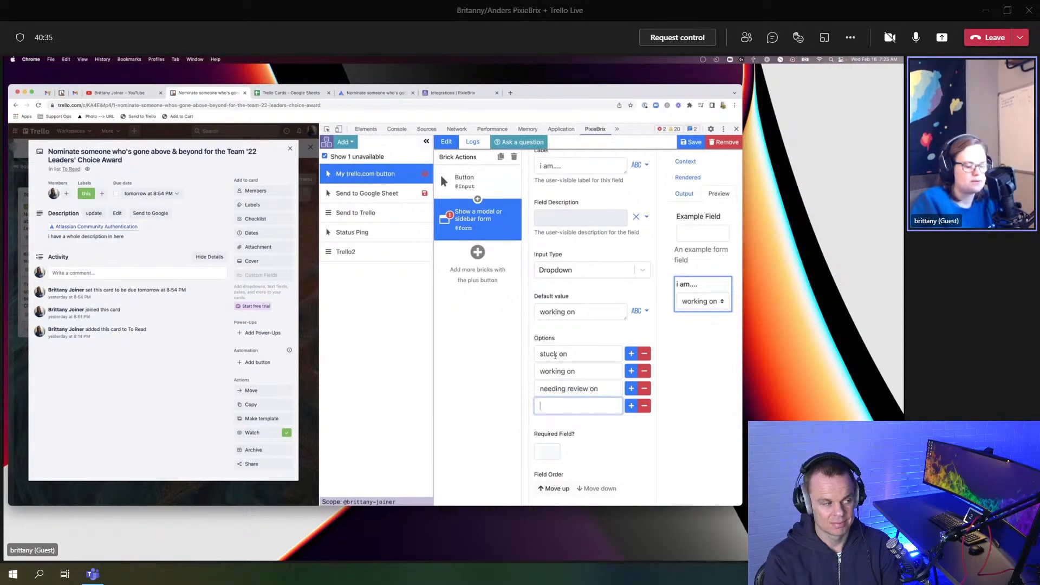
text(finish)
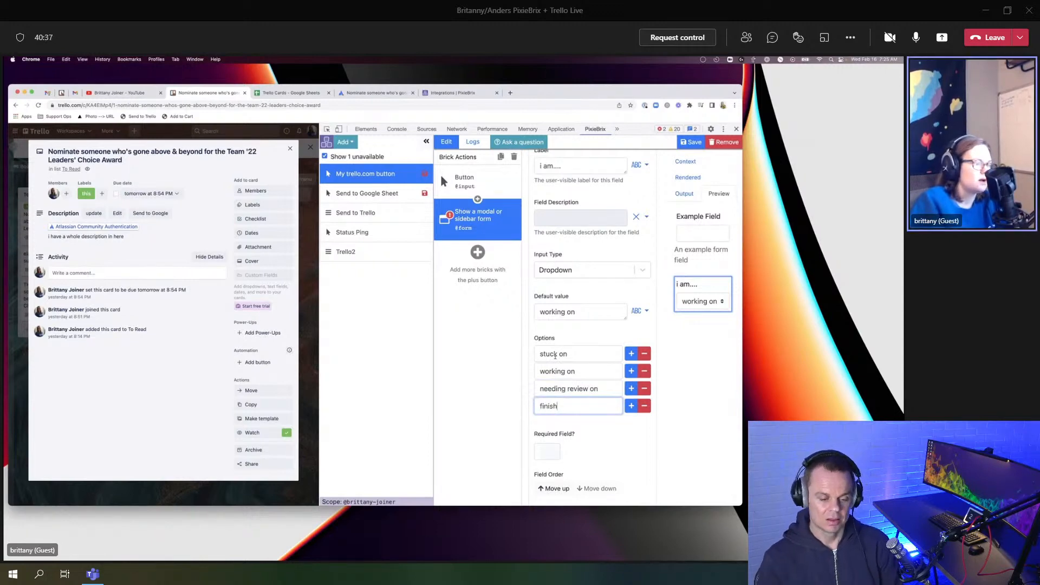
text( up)
scroll(555, 356, down, 2)
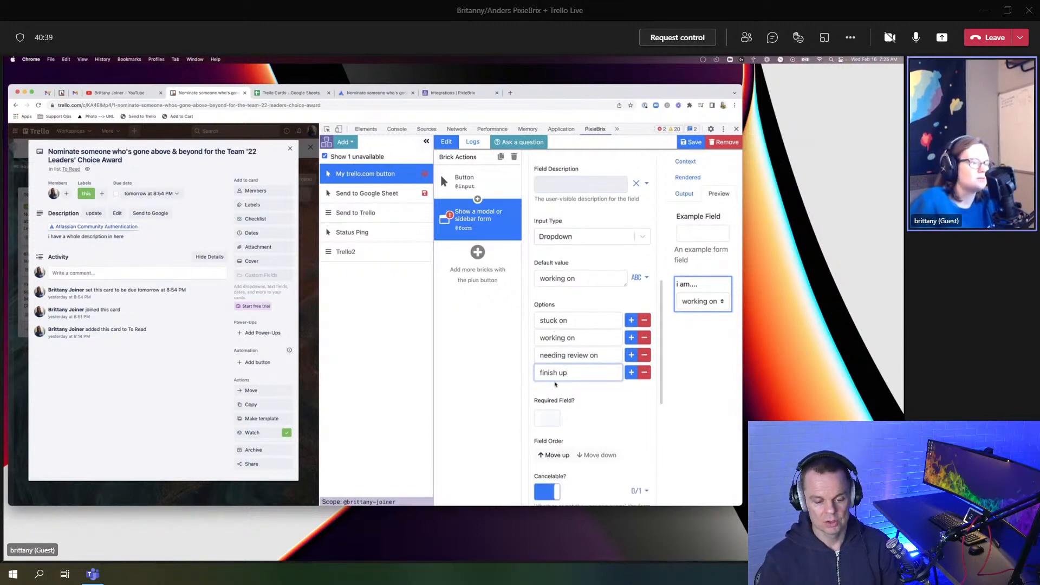
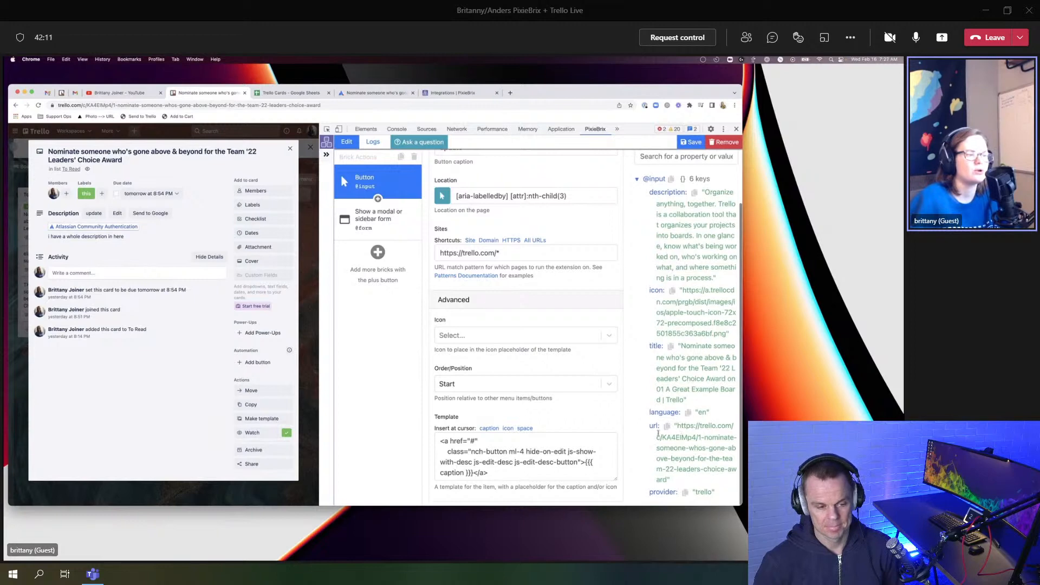
Step: List all installed extensions, including unavailable ones like Send to Google Sheet and Trello2
click(326, 156)
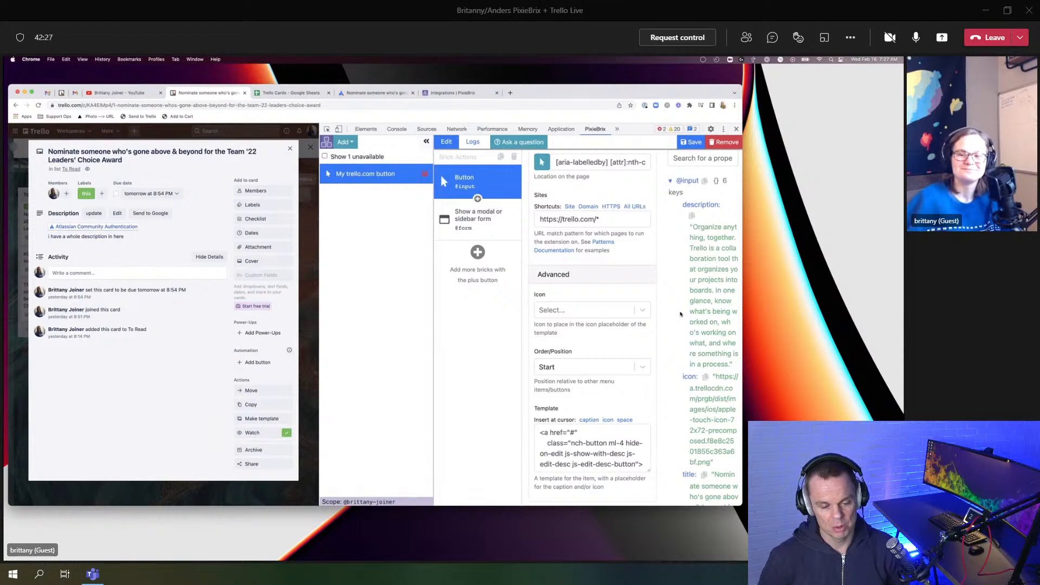
scroll(680, 314, down, 1)
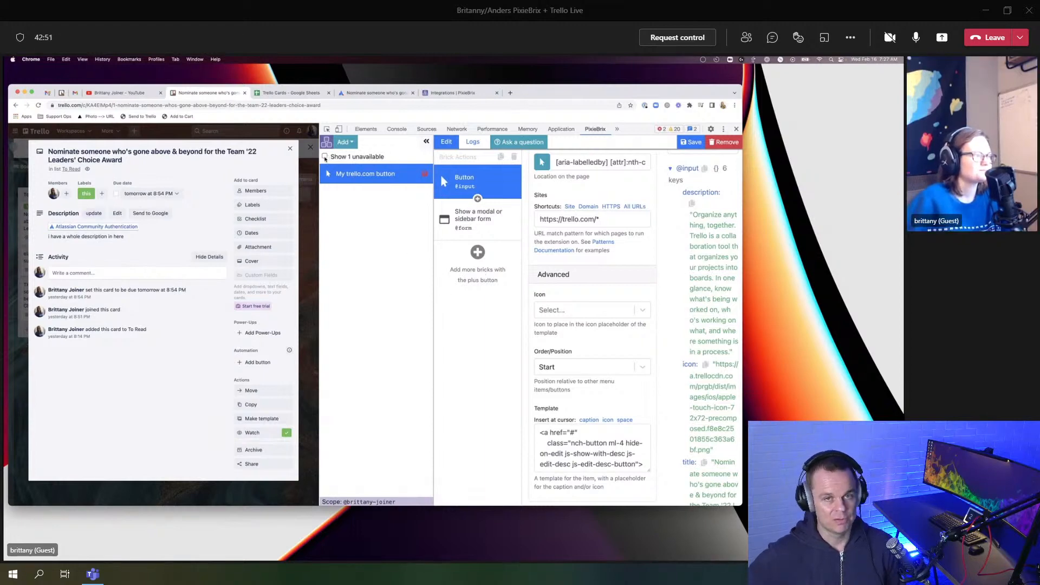
click(348, 159)
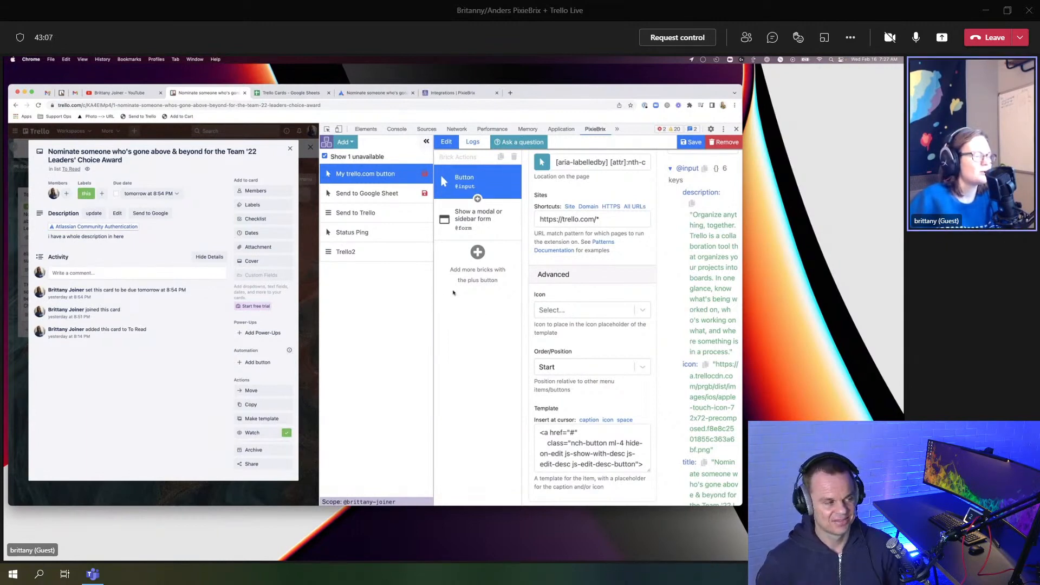
Step: Remove Example Field from the modal form, keeping only the 'i am....' status field, then close the card
click(477, 218)
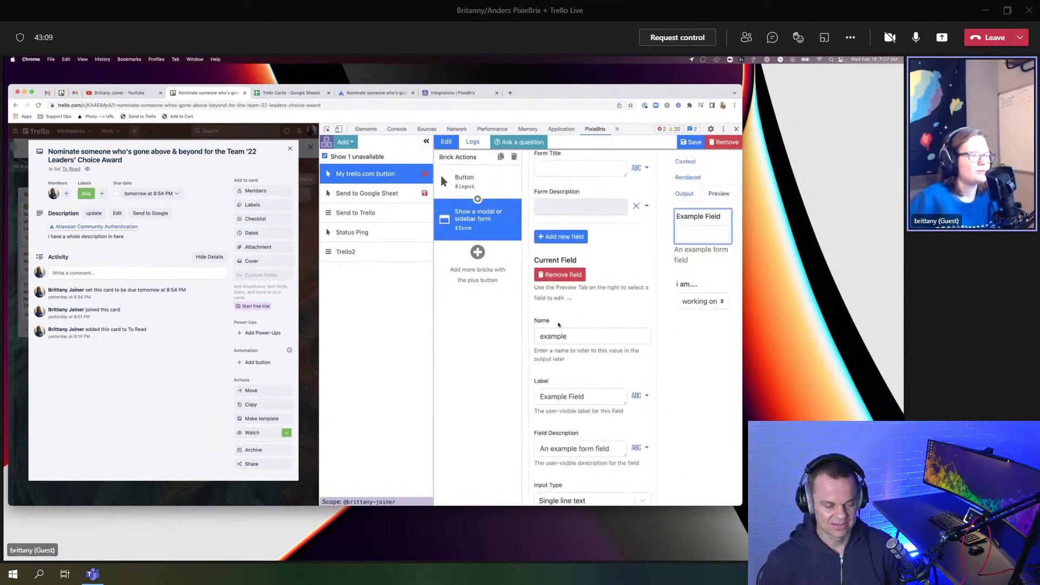
scroll(573, 298, down, 2)
scroll(574, 298, down, 10)
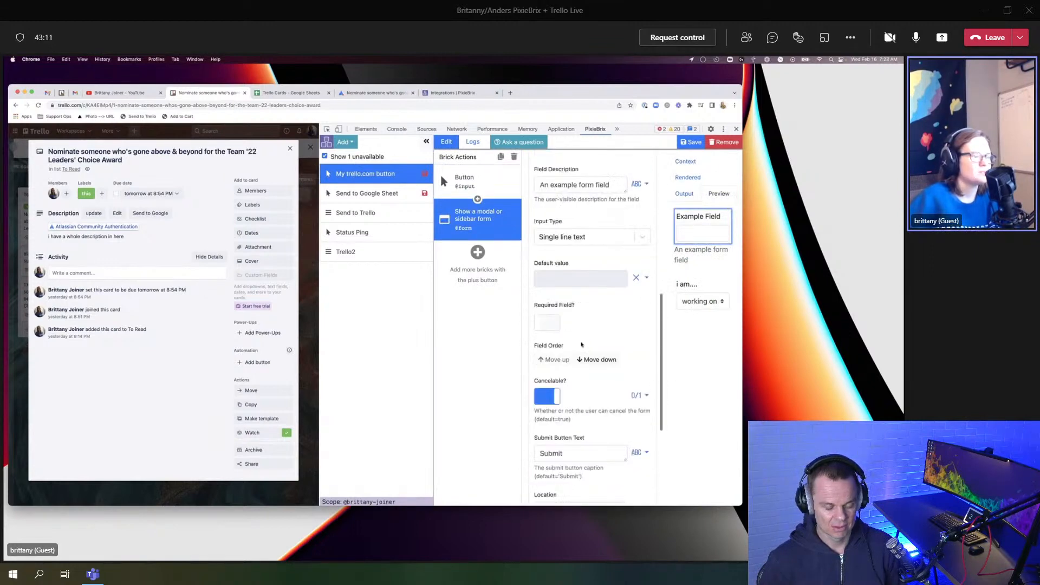
scroll(581, 345, up, 8)
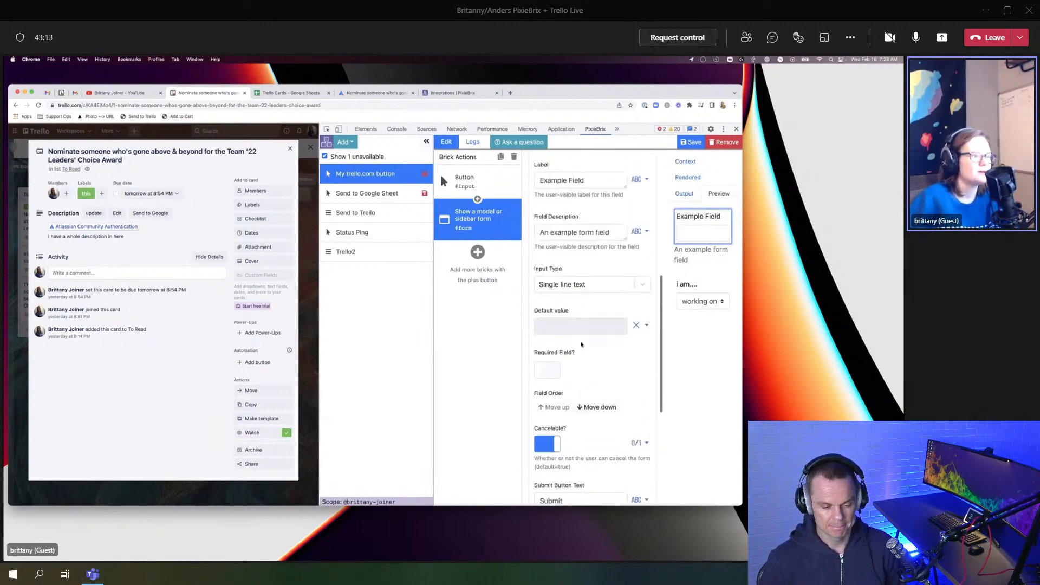
scroll(581, 345, up, 3)
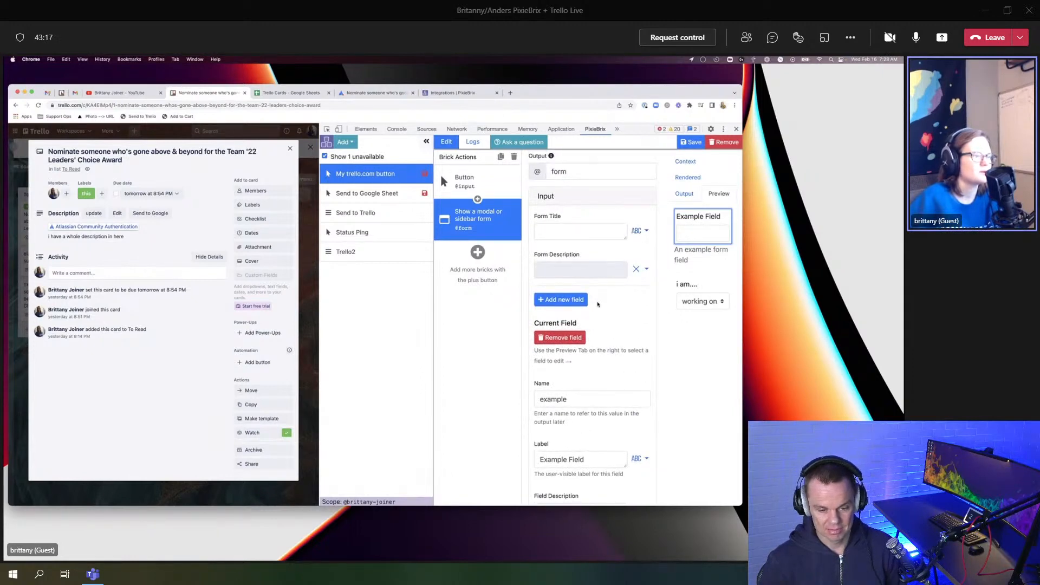
scroll(598, 304, down, 1)
click(563, 309)
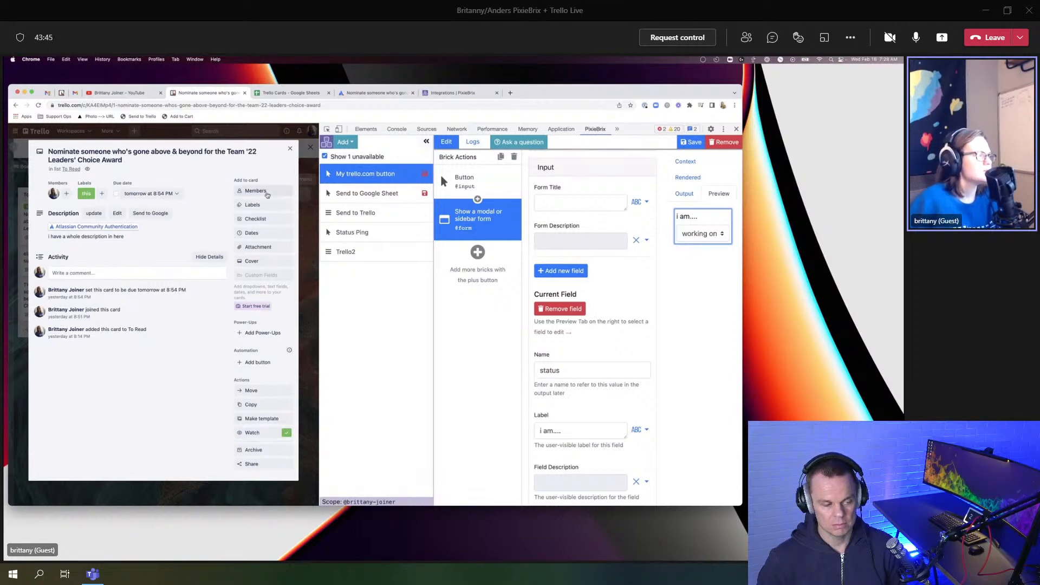
click(290, 150)
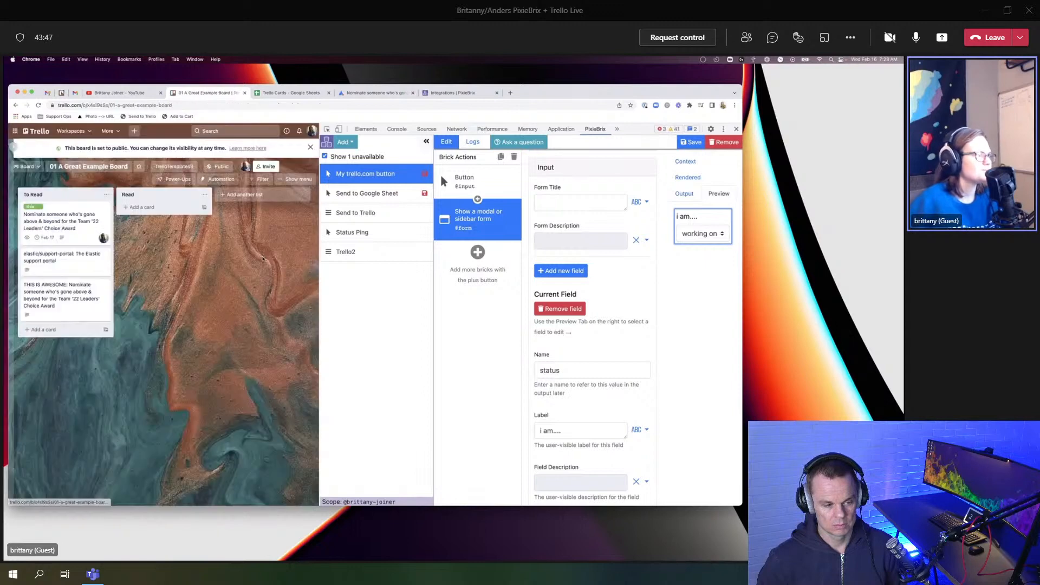
Step: Try the board's 'Cards assigned to me' filter, then clear it
click(313, 131)
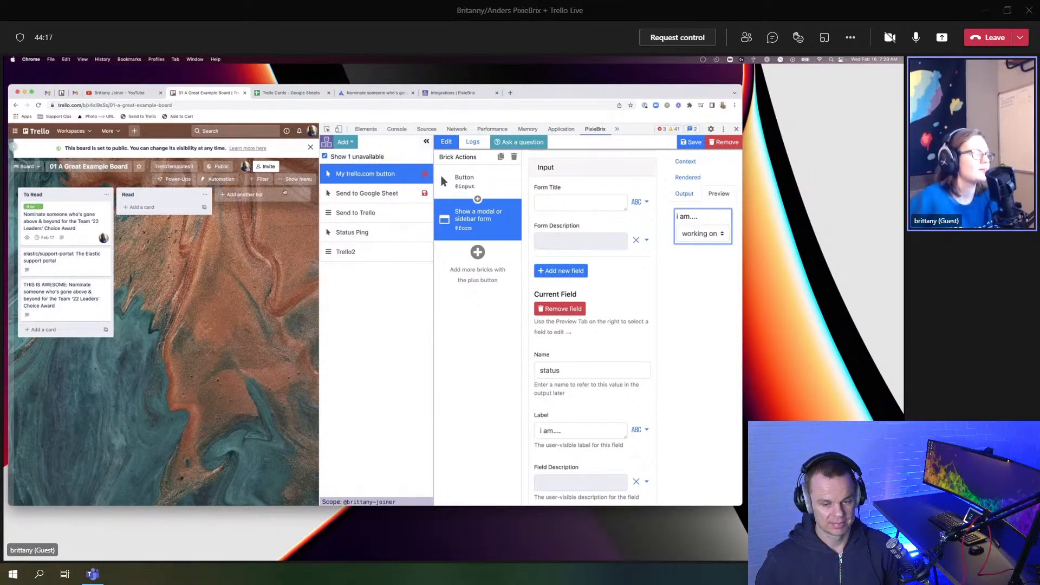
click(260, 179)
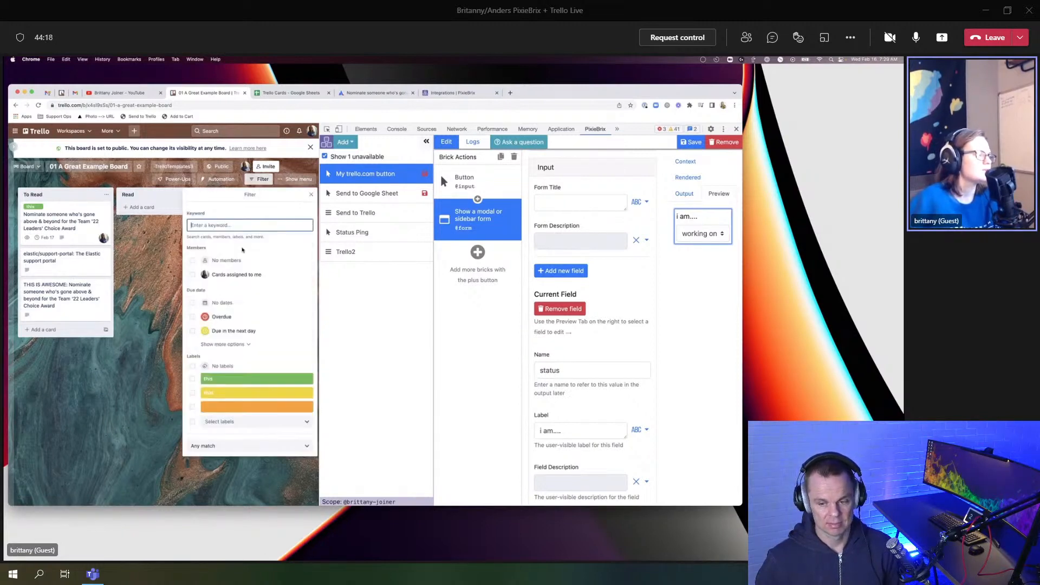
click(193, 276)
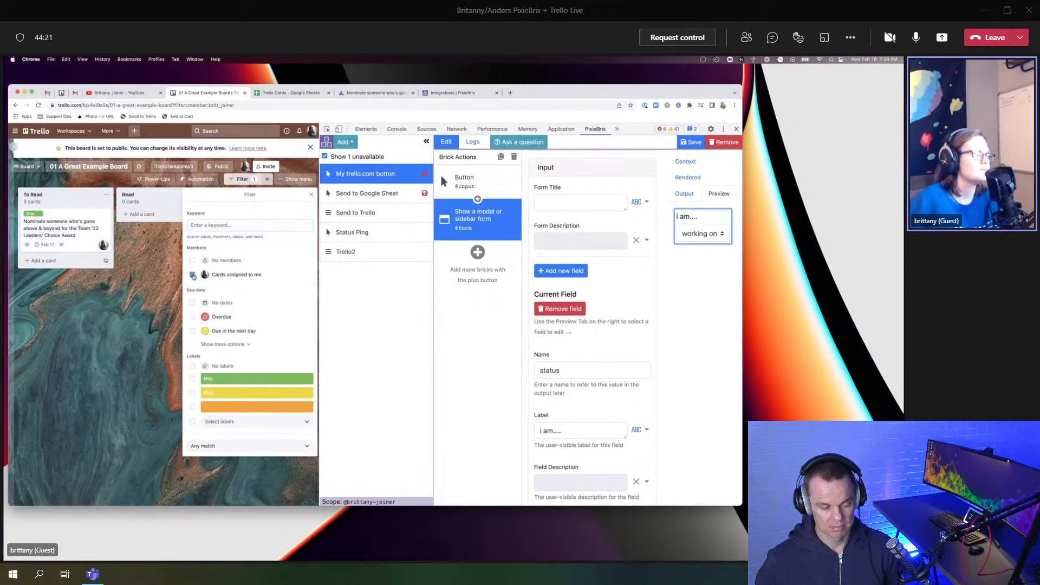
click(268, 179)
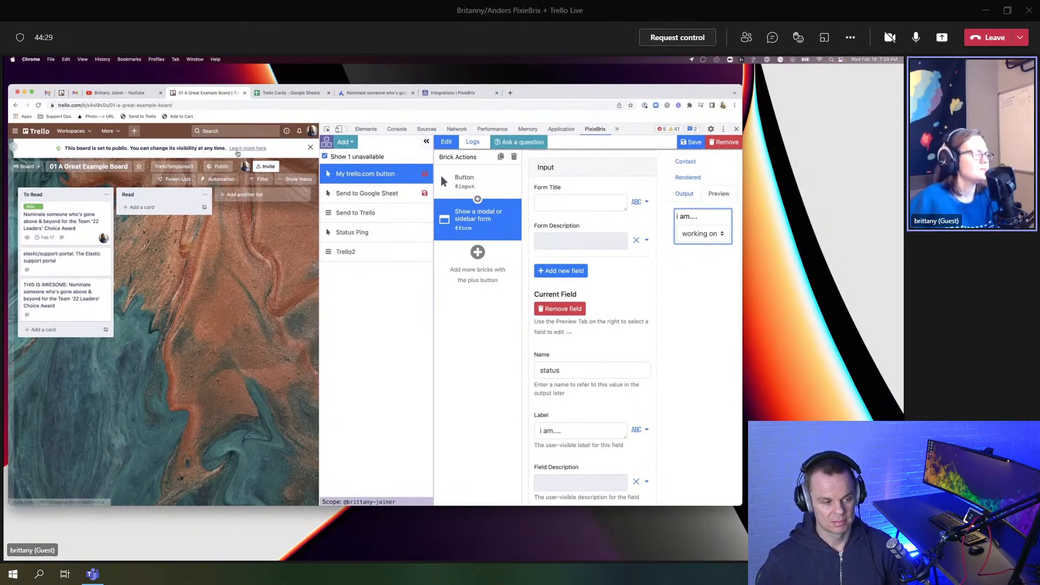
Step: Open the nomination card at the top of the To Read list
click(72, 218)
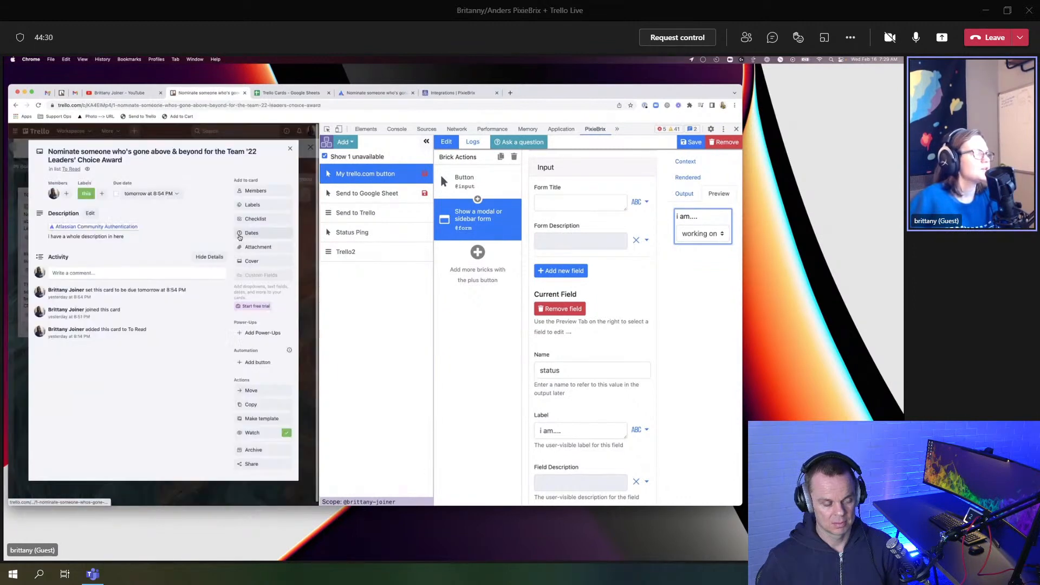
click(291, 148)
click(311, 132)
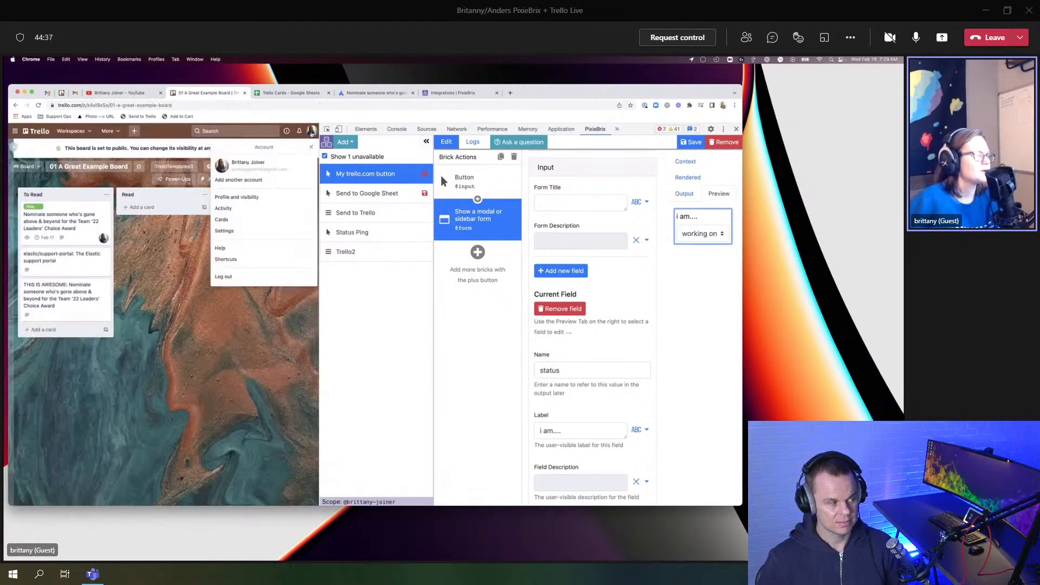
click(312, 149)
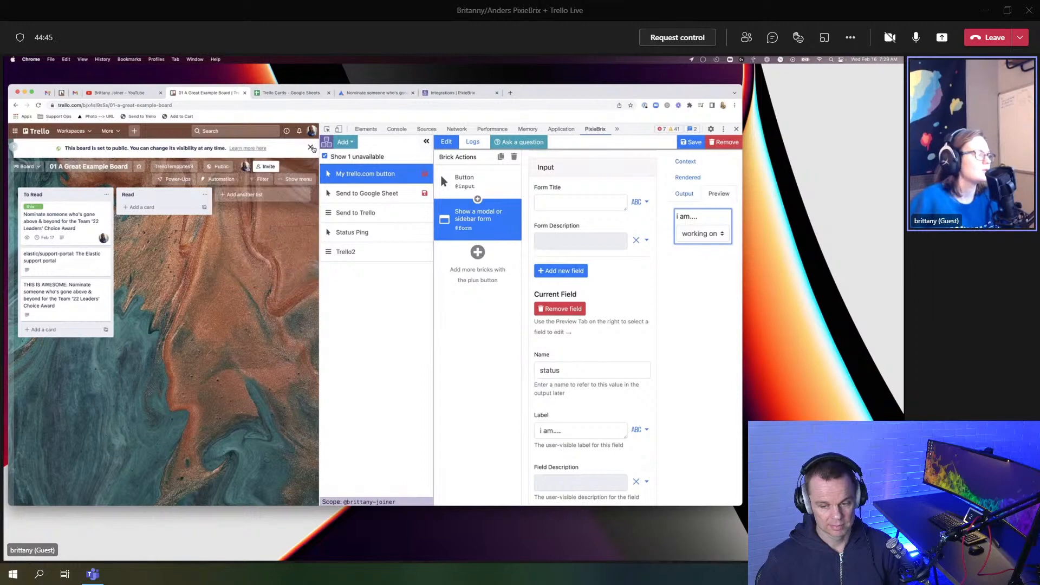
click(73, 225)
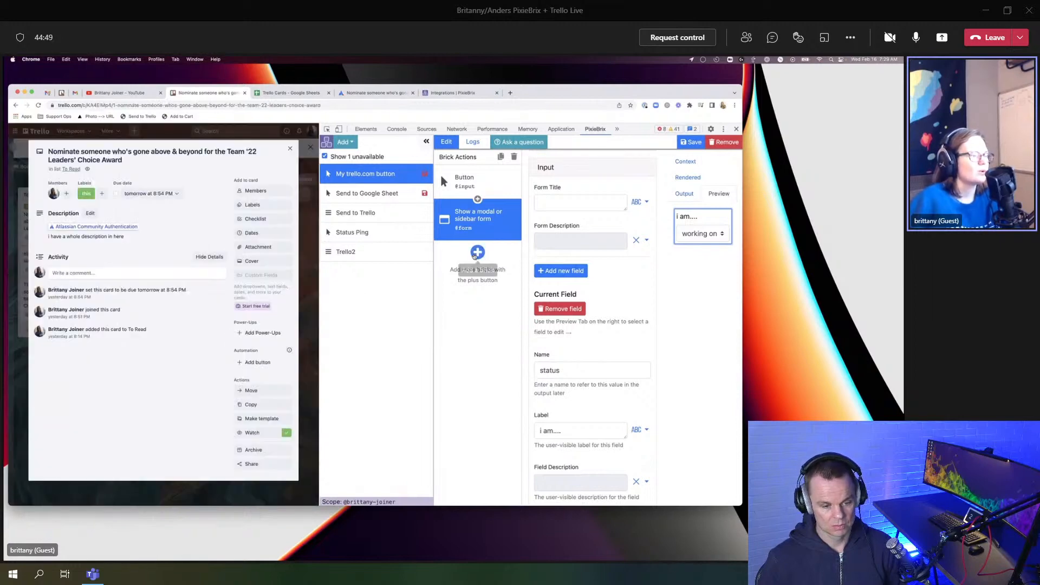
Step: Search 'simulate' and add a Simulate a DOM event brick below the form brick
click(477, 253)
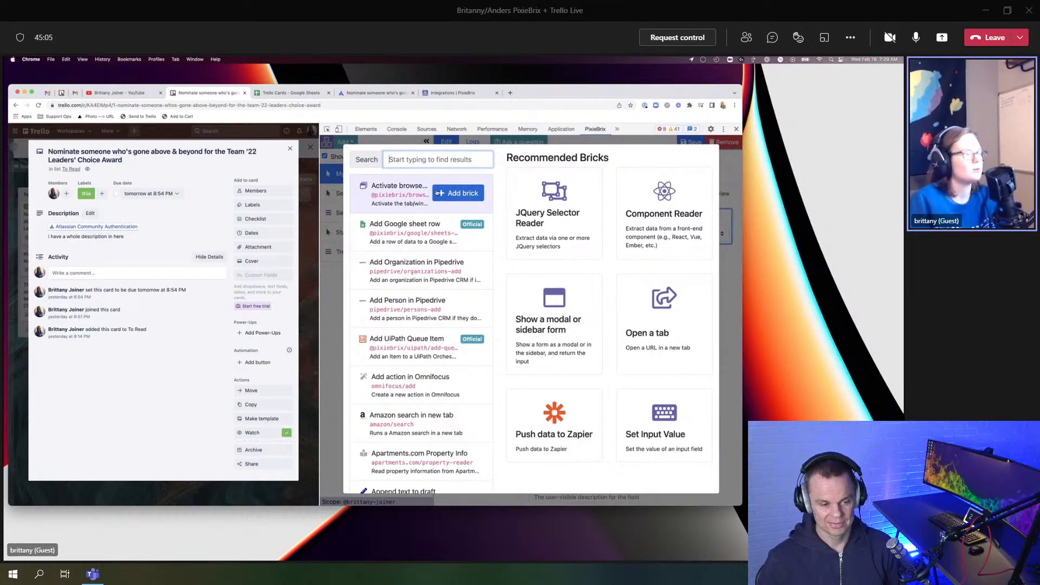
text(simulate)
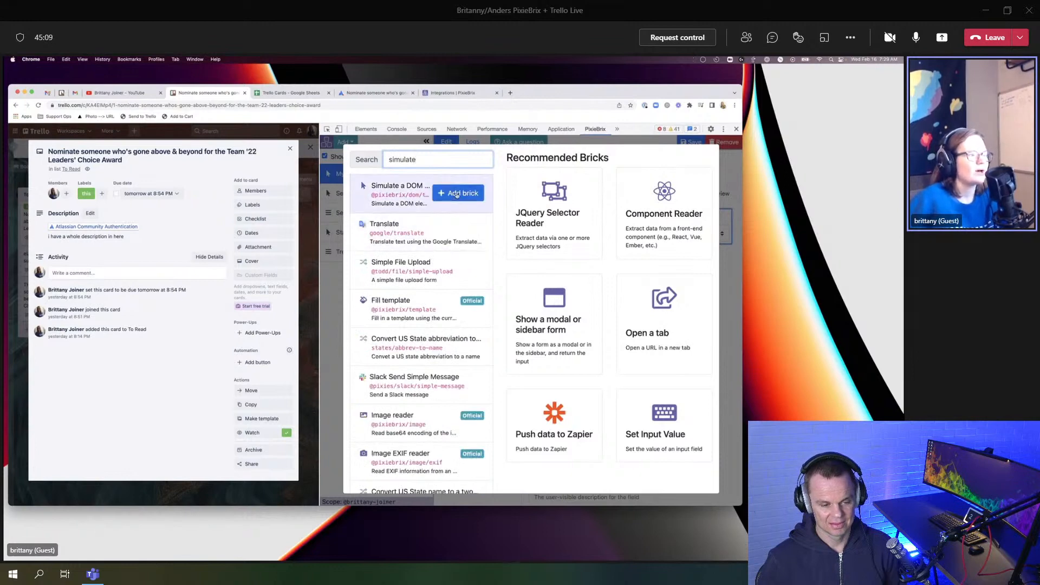
click(457, 194)
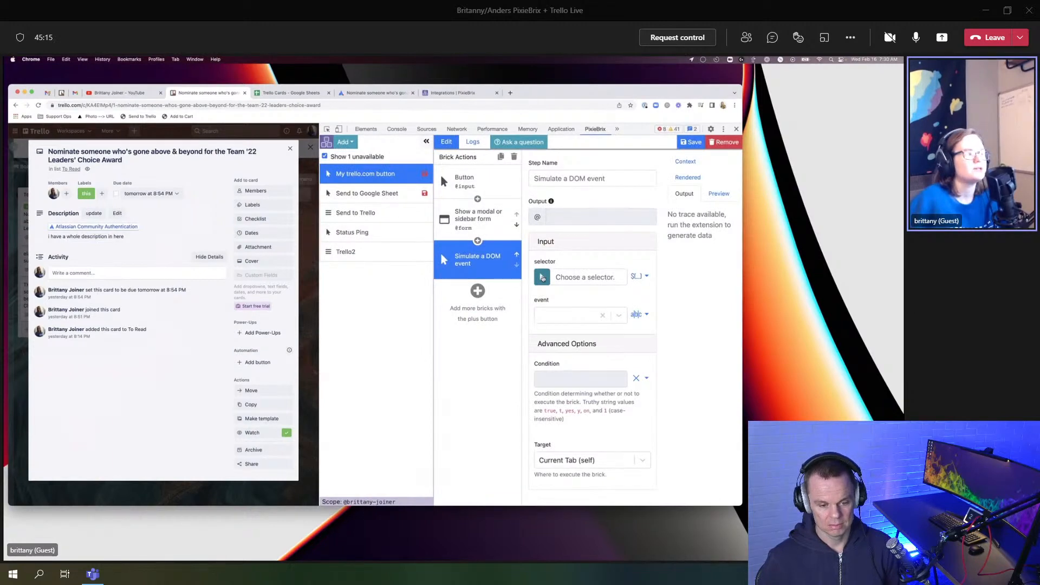
Step: Point the Simulate a DOM event step at the .icon-md element with event 'click'
click(543, 277)
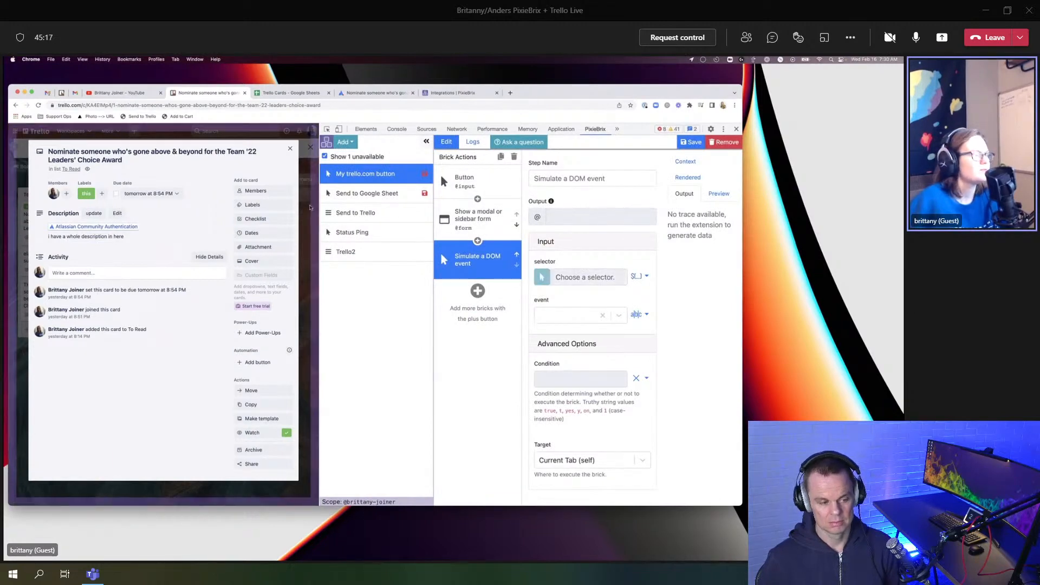
click(290, 147)
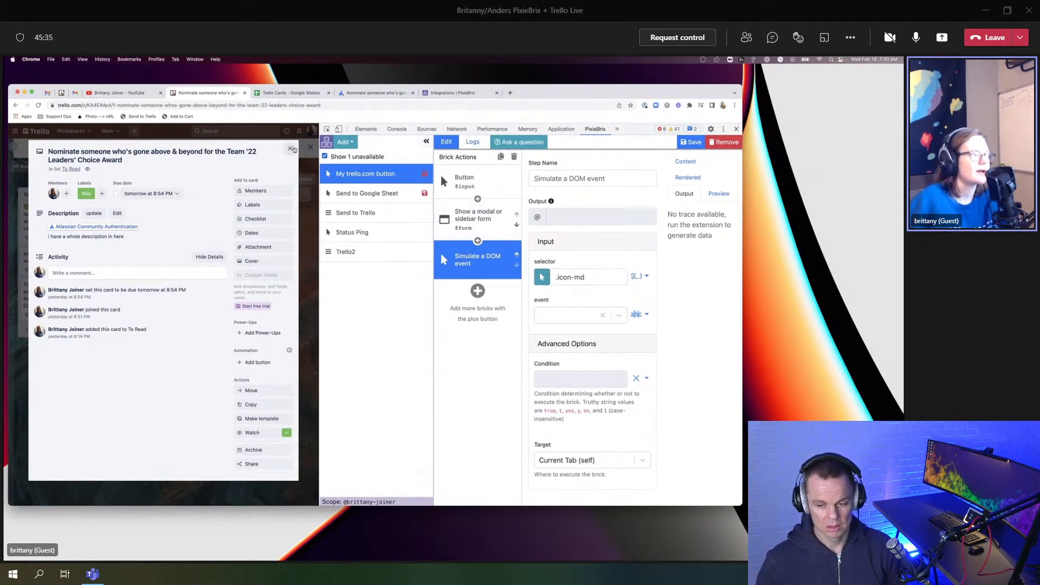
click(552, 312)
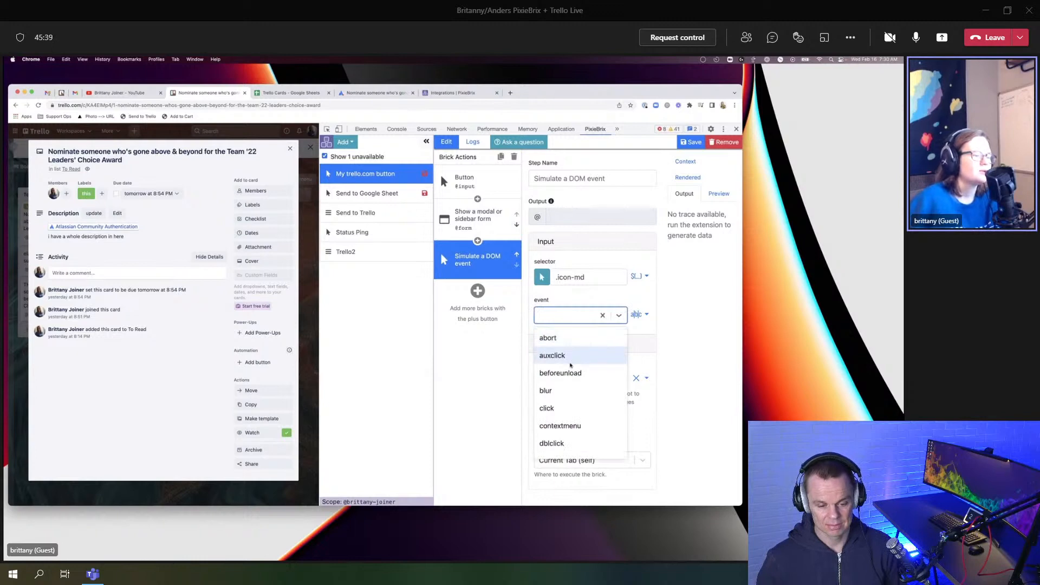
scroll(568, 365, down, 2)
scroll(570, 366, down, 2)
scroll(571, 366, up, 4)
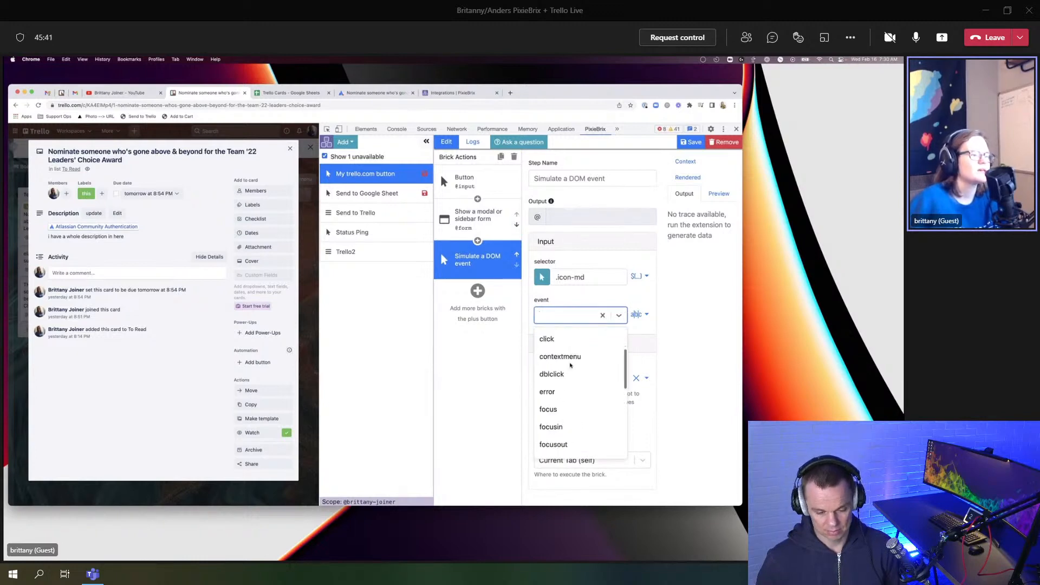
click(553, 382)
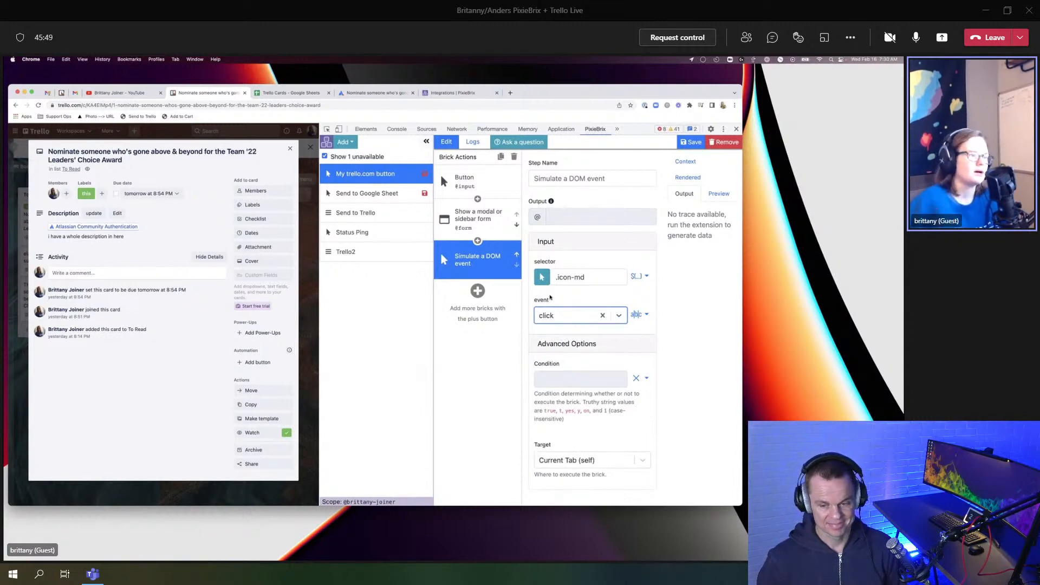
Step: Keep 'click' as the simulated event and close the Trello card to show the board
click(559, 316)
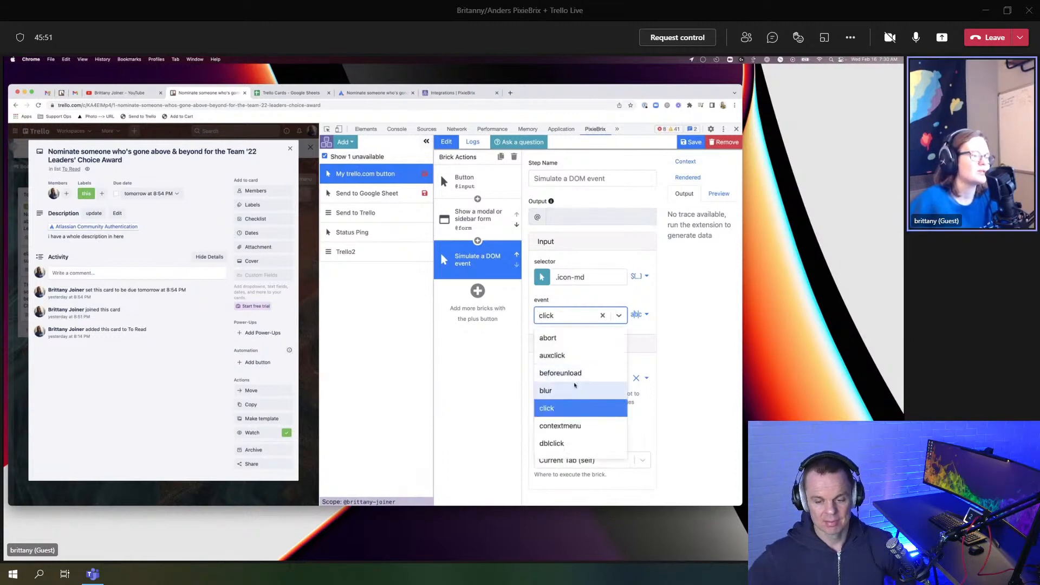
scroll(575, 385, down, 2)
scroll(575, 385, down, 3)
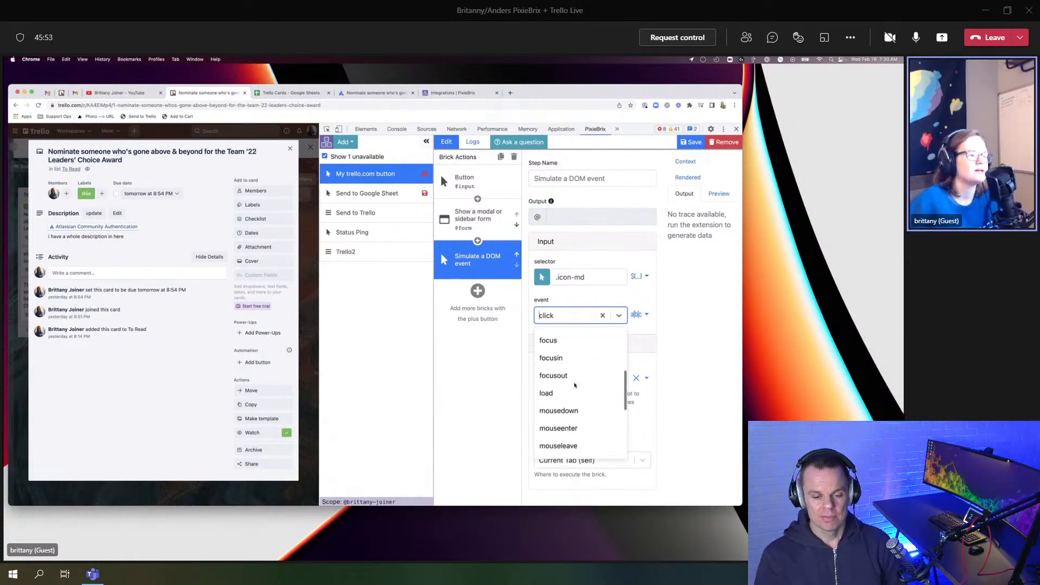
scroll(575, 385, up, 3)
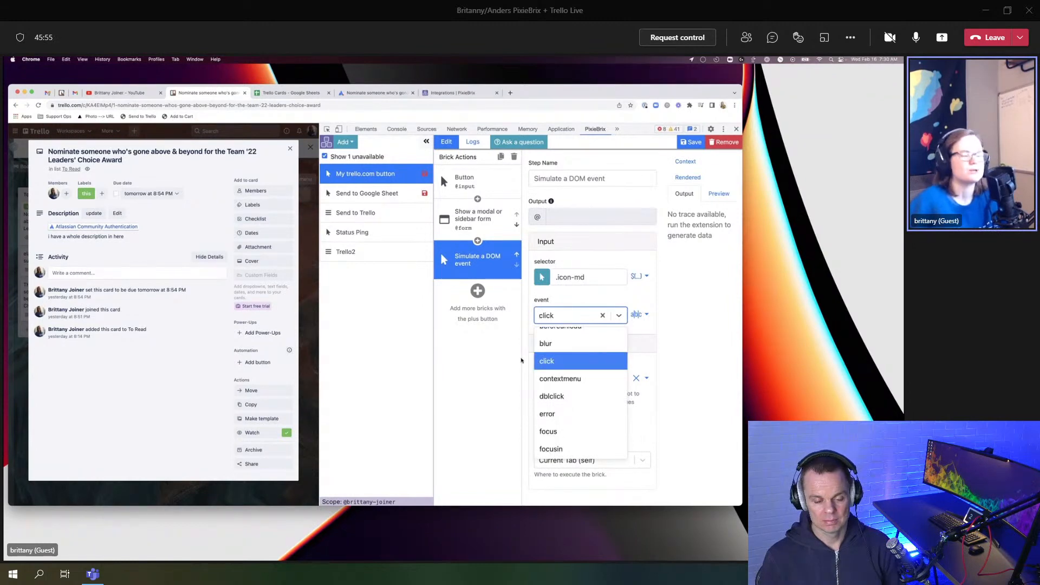
click(519, 361)
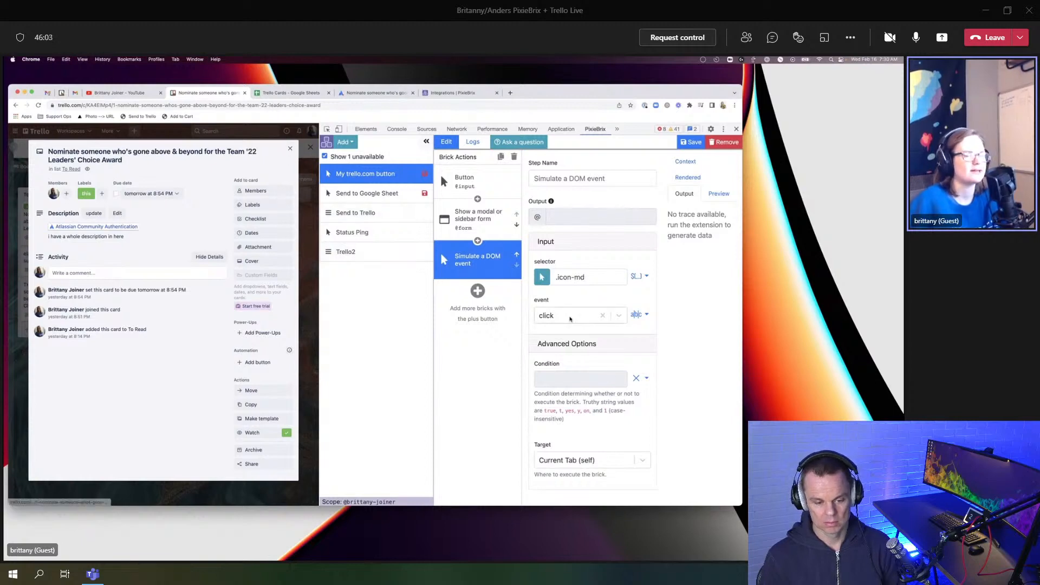
click(290, 148)
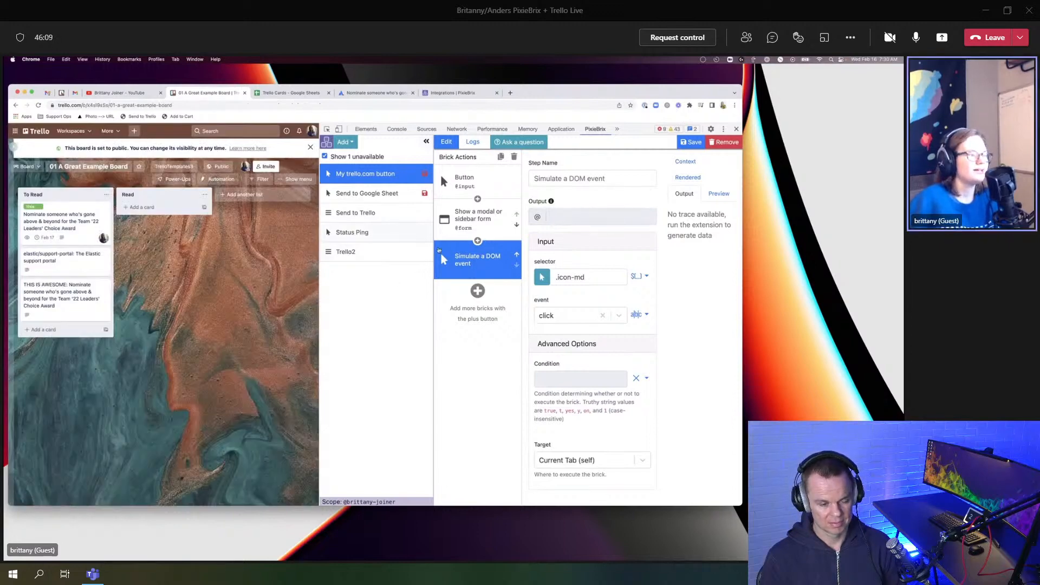
click(478, 291)
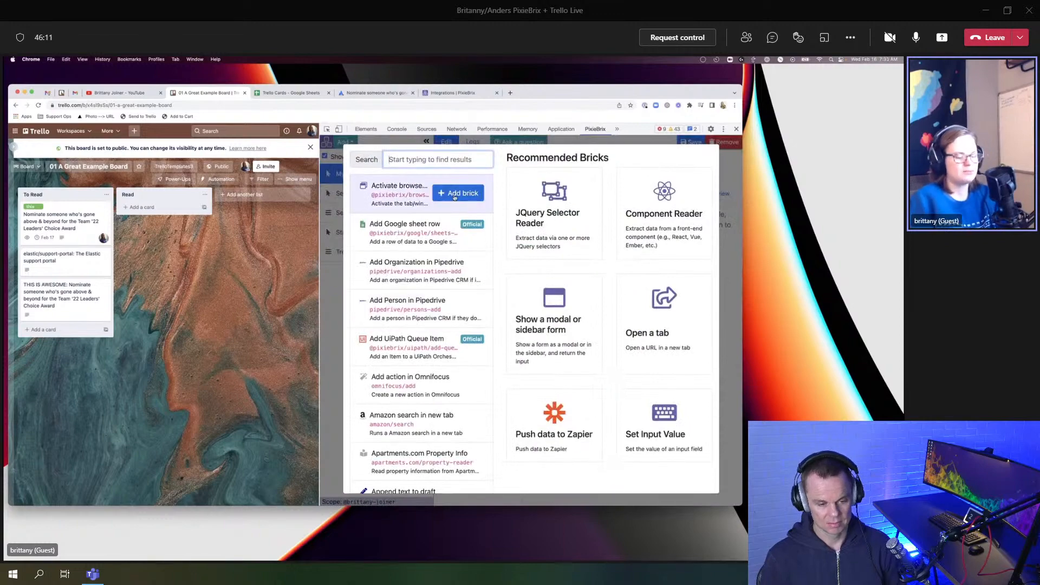
text(simulate)
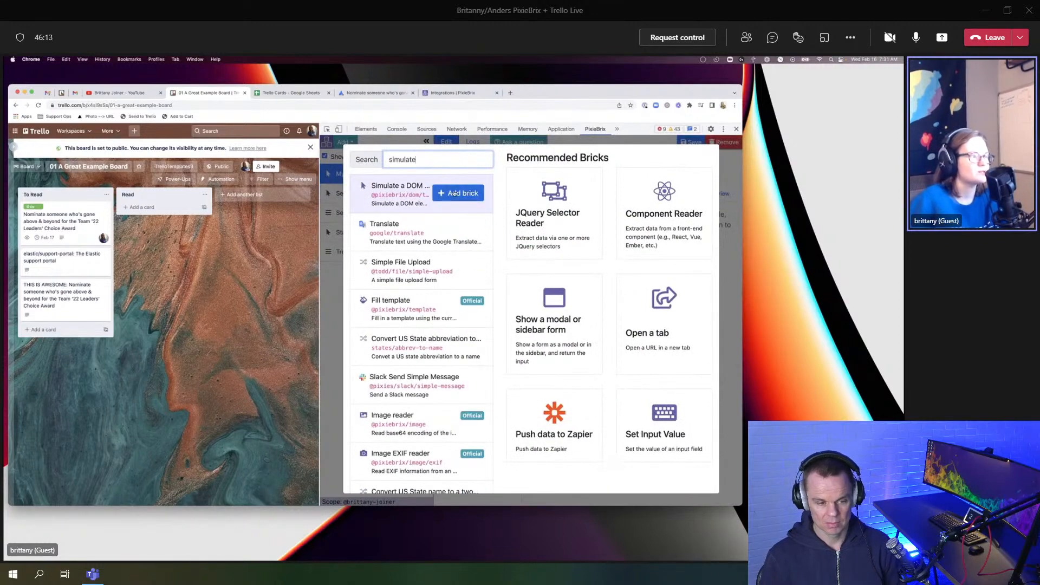
click(456, 195)
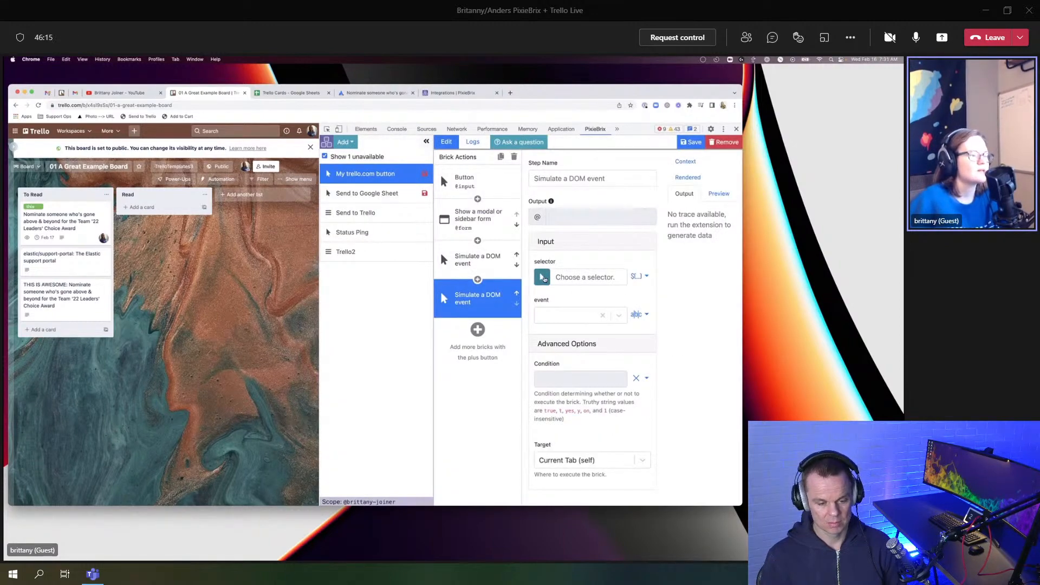
click(543, 276)
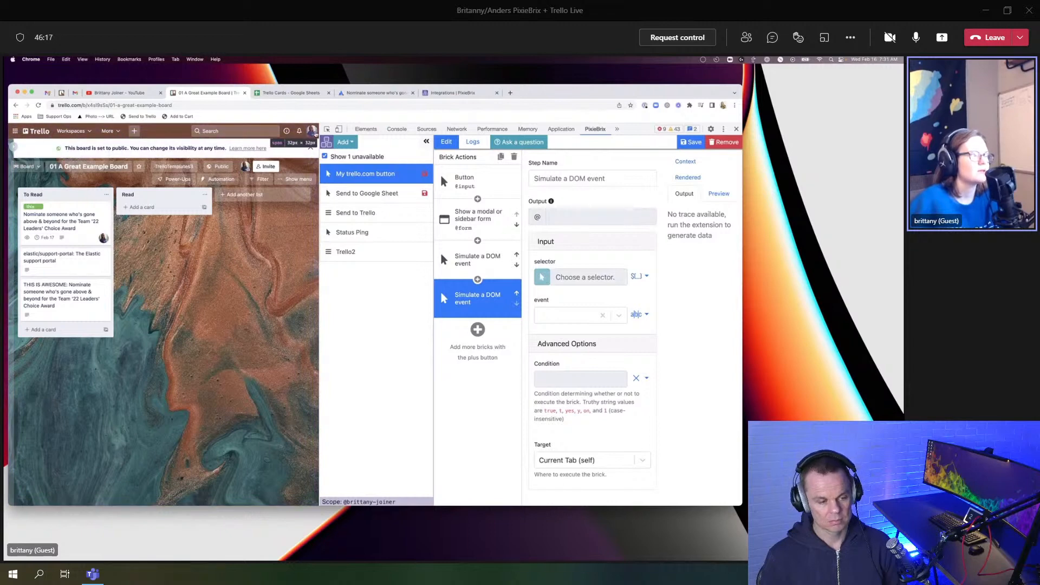
click(313, 132)
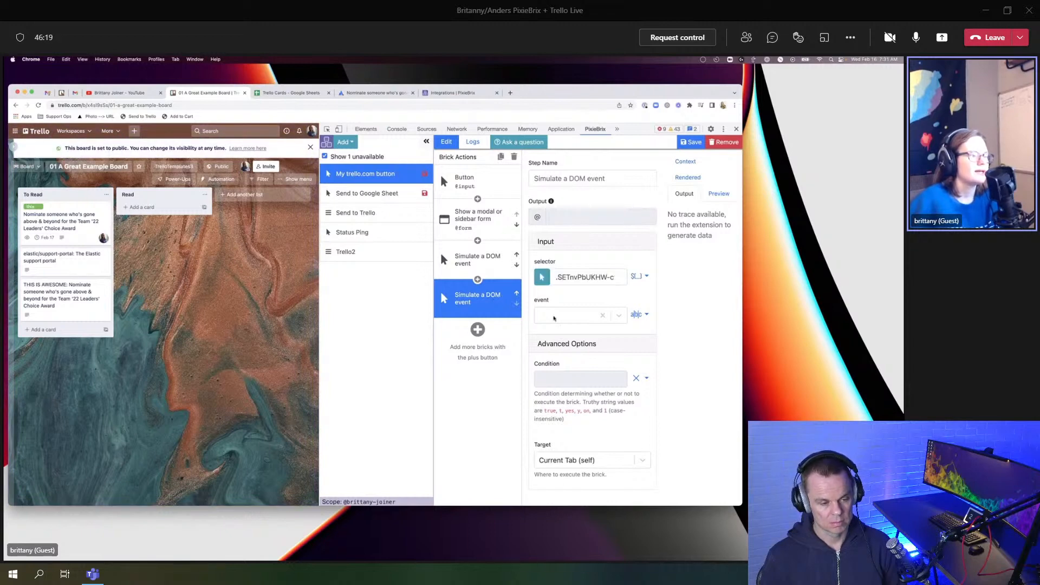
click(554, 318)
click(550, 407)
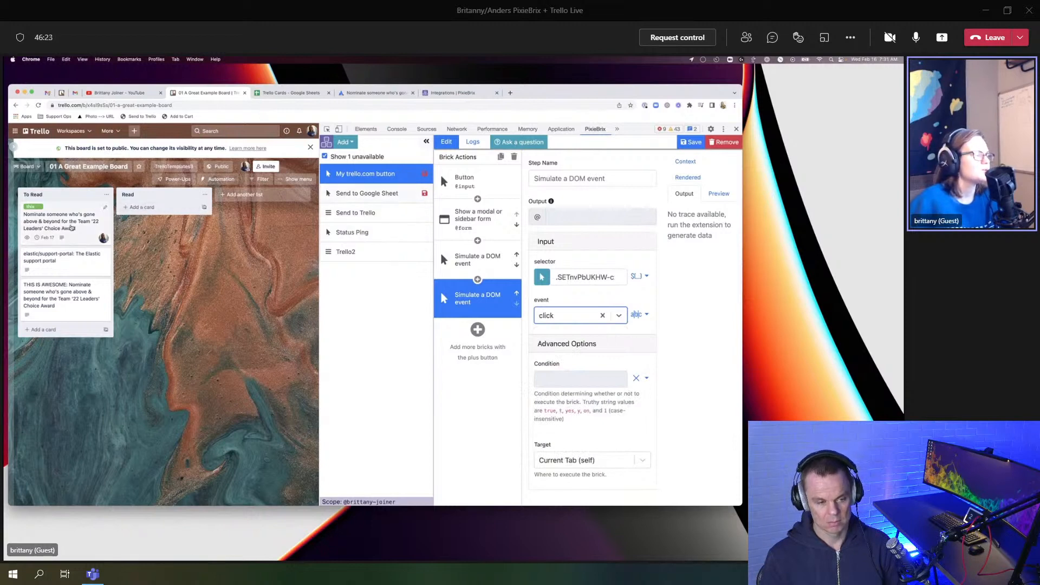
click(71, 228)
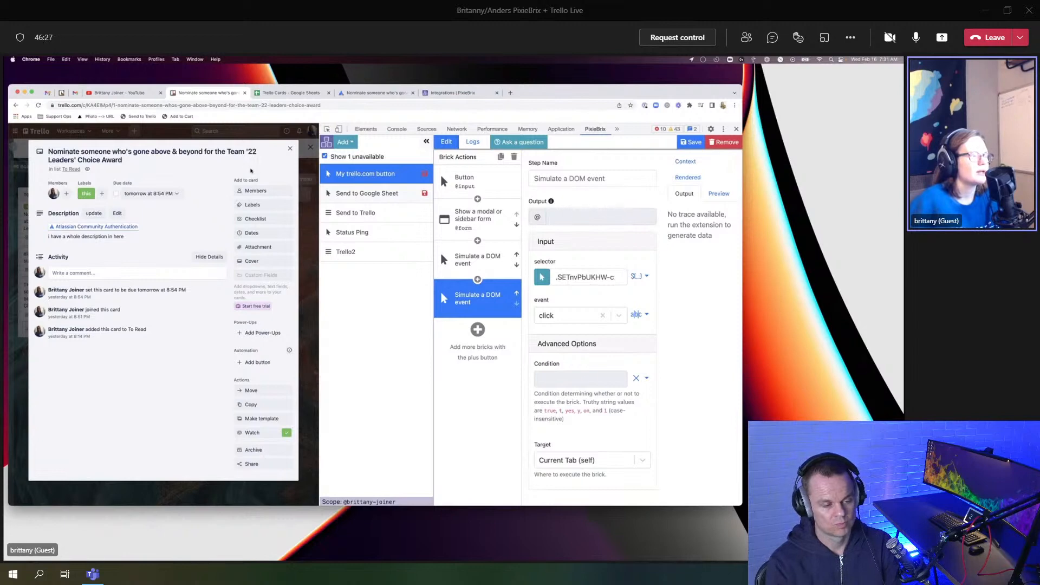
click(290, 149)
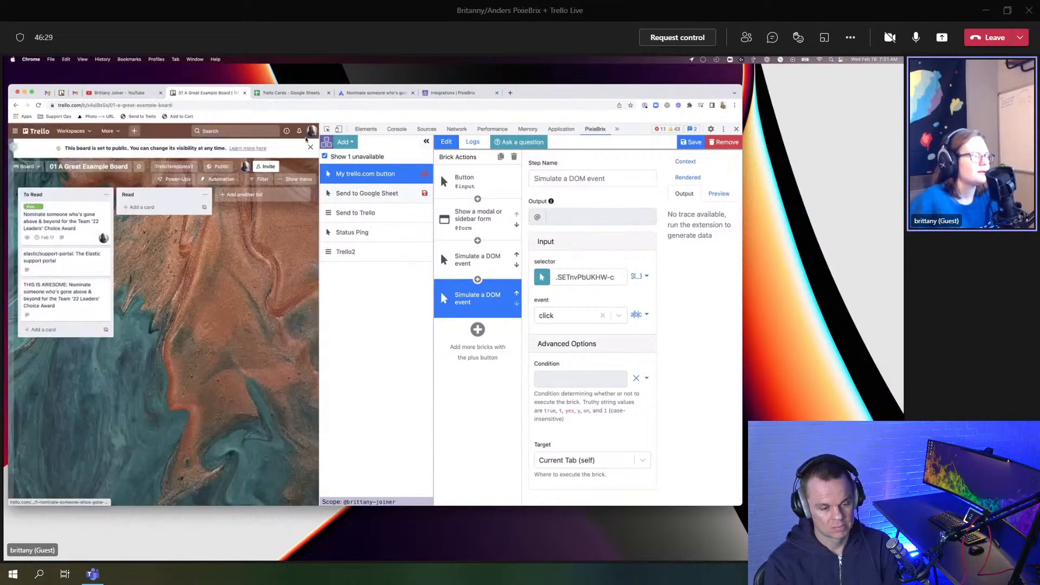
click(312, 132)
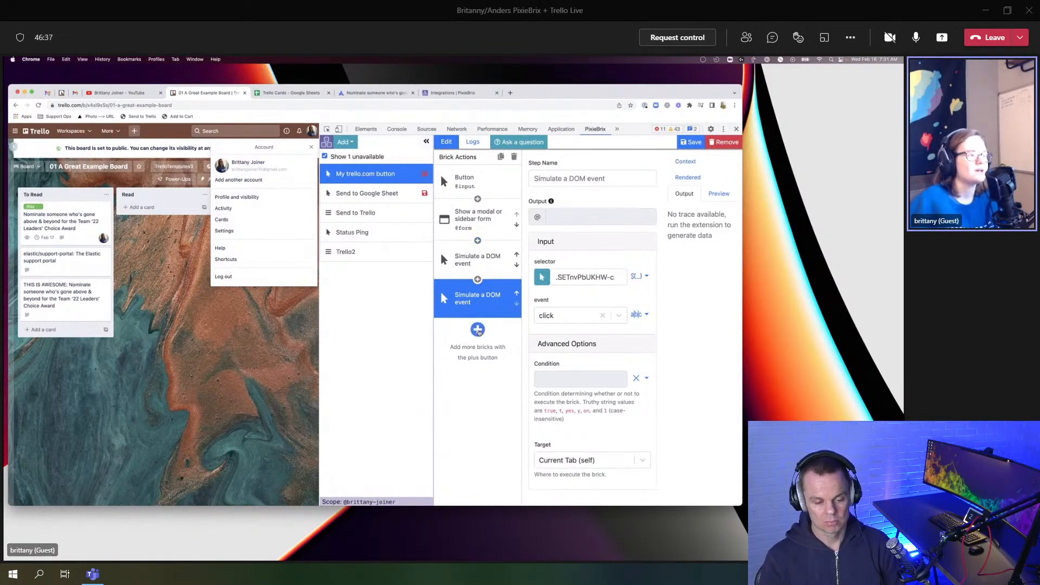
Step: Add a Wait for a DOM element step targeting the account-menu name selector ._1EIduqCLN_iD41
click(477, 329)
text(a)
key(BackSpace)
text(wait f)
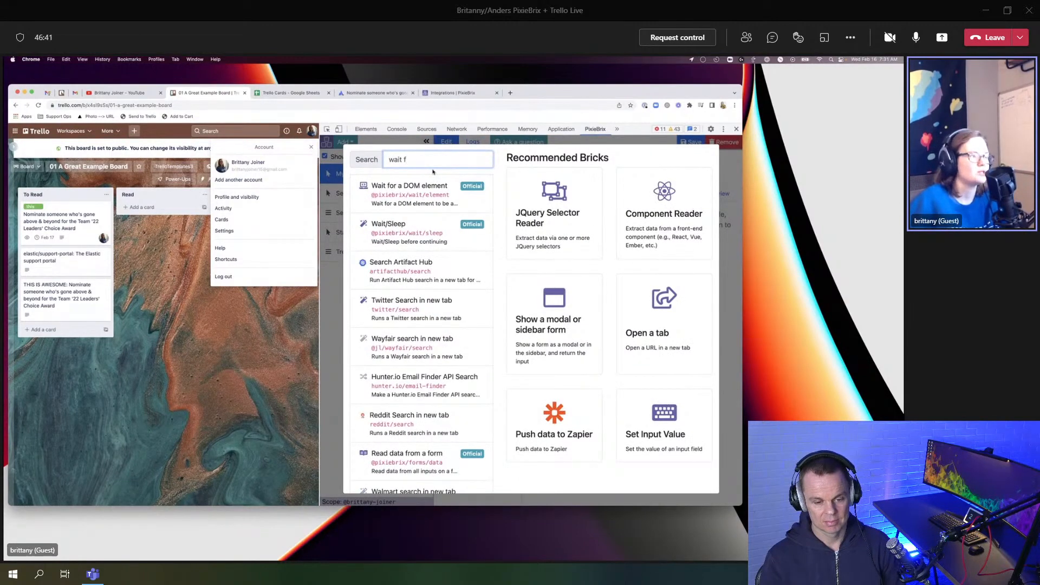
click(457, 194)
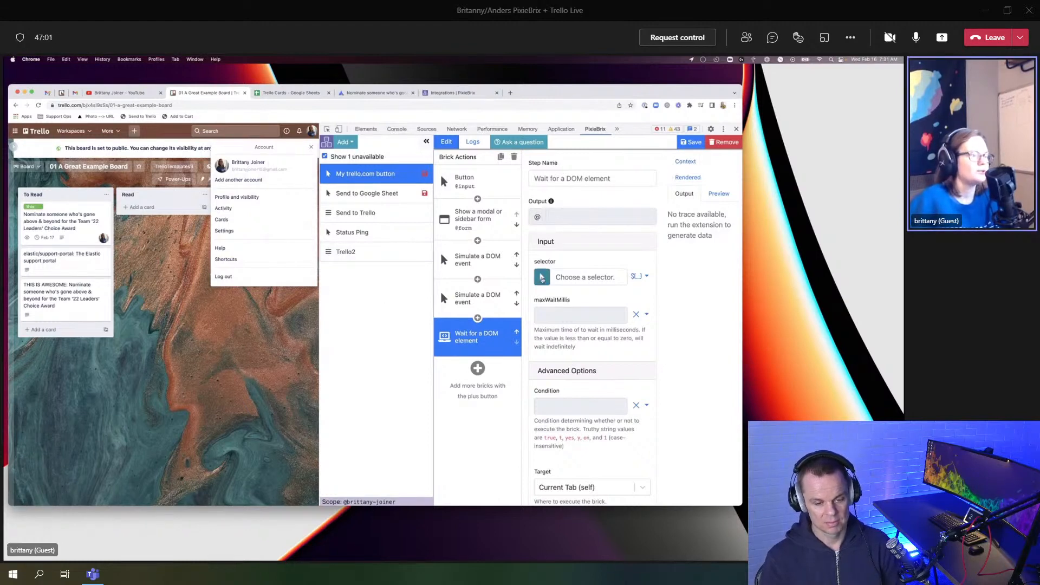
click(541, 278)
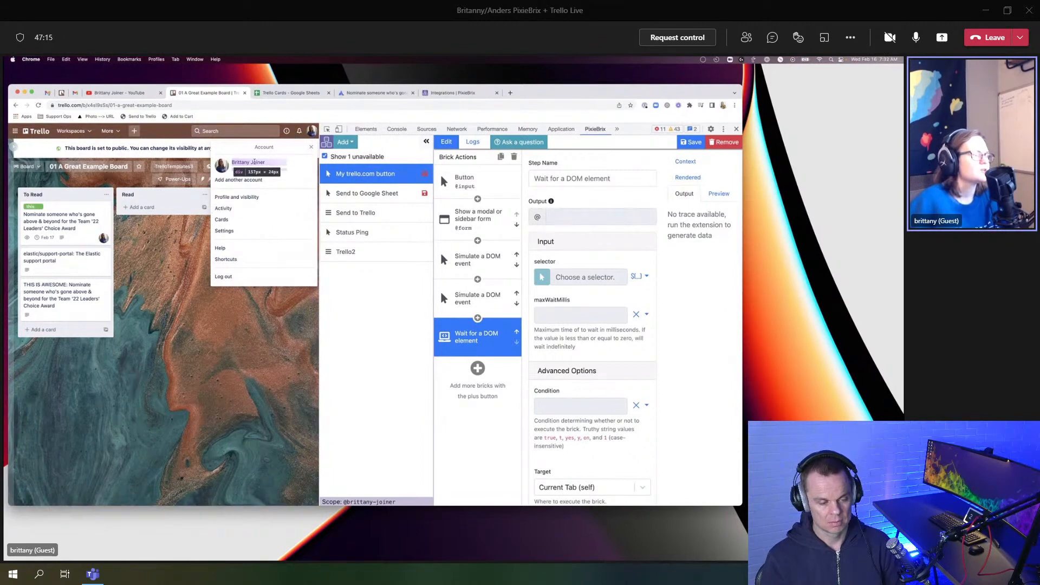
click(254, 162)
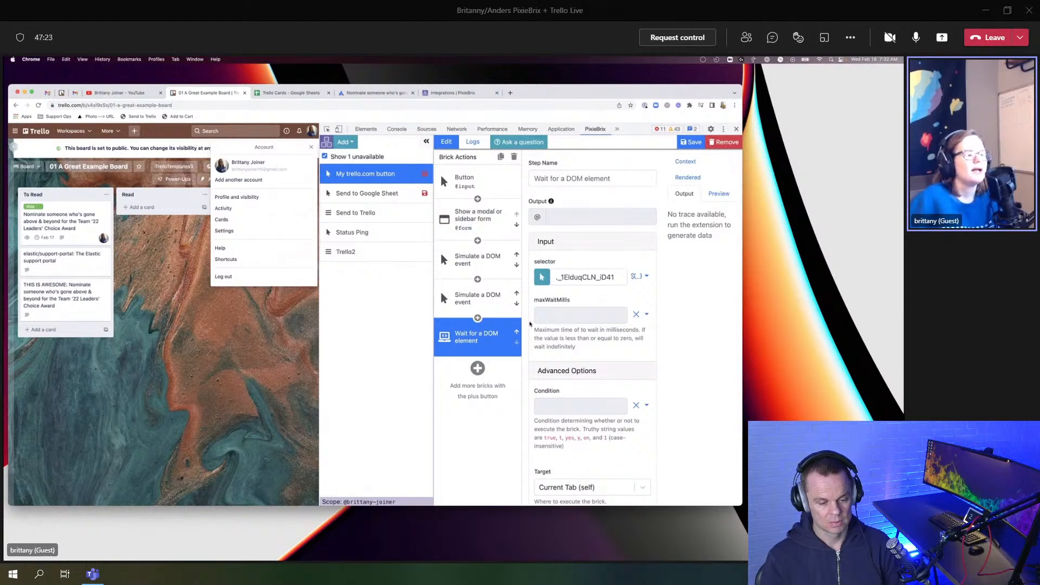
scroll(564, 316, down, 1)
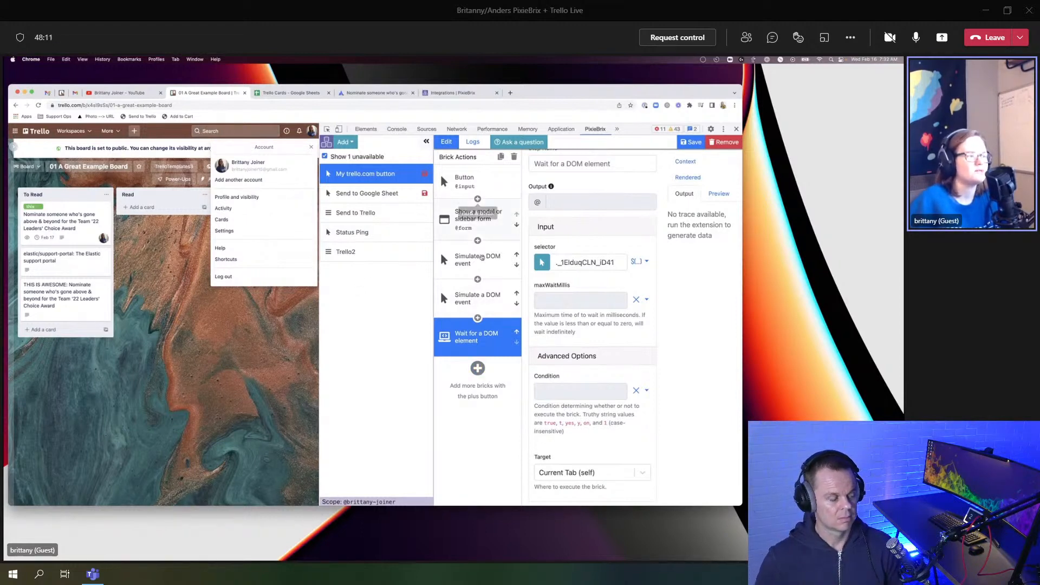
Step: Add a Window Alert step at the end of the pipeline, then view the empty Logs tab
click(478, 367)
text(window)
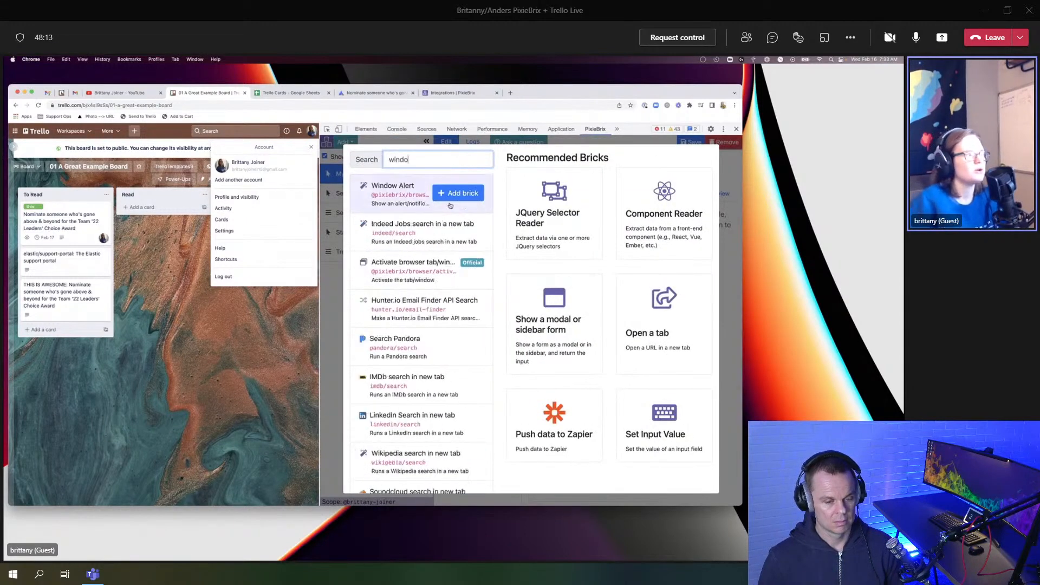
click(464, 194)
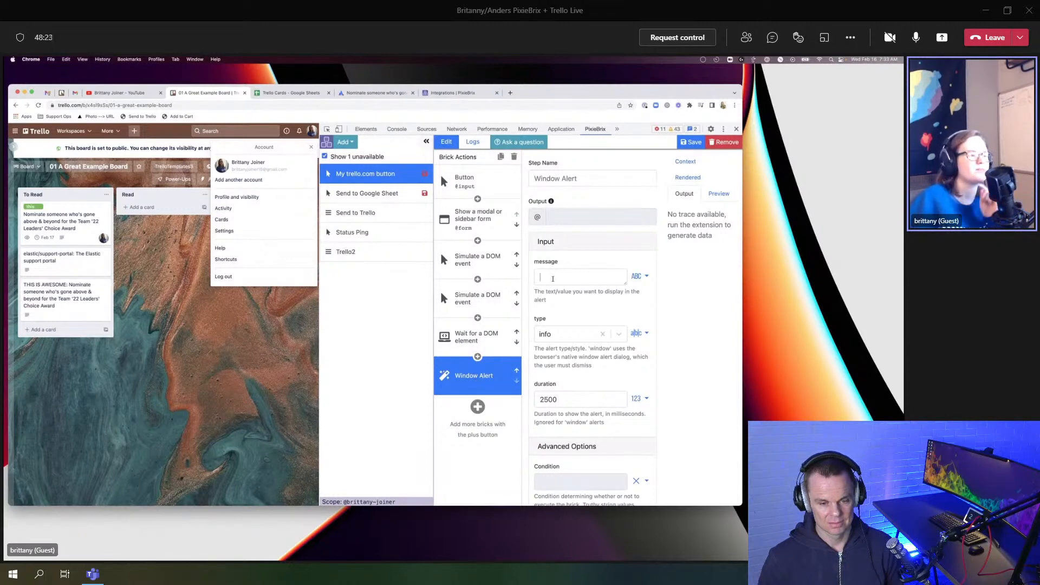
click(552, 278)
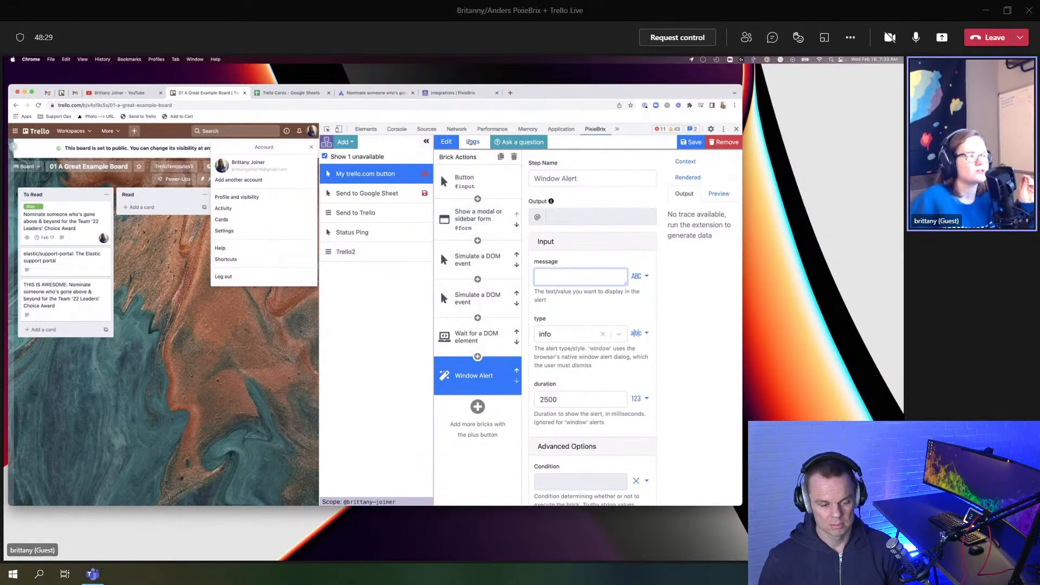
click(473, 143)
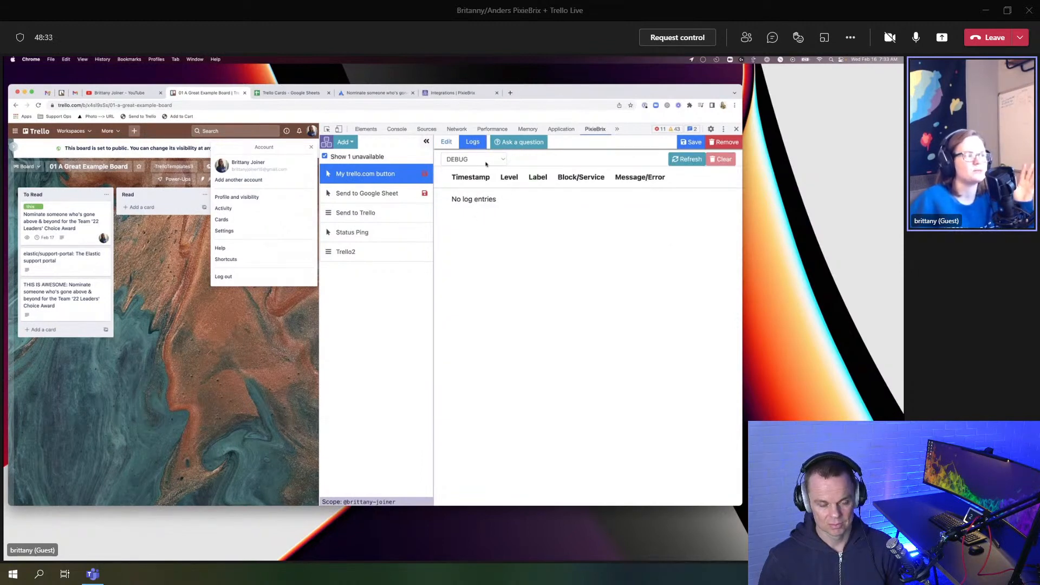
Step: Leave the log level at DEBUG and go back to the Edit tab's Brick Actions
click(486, 162)
click(472, 202)
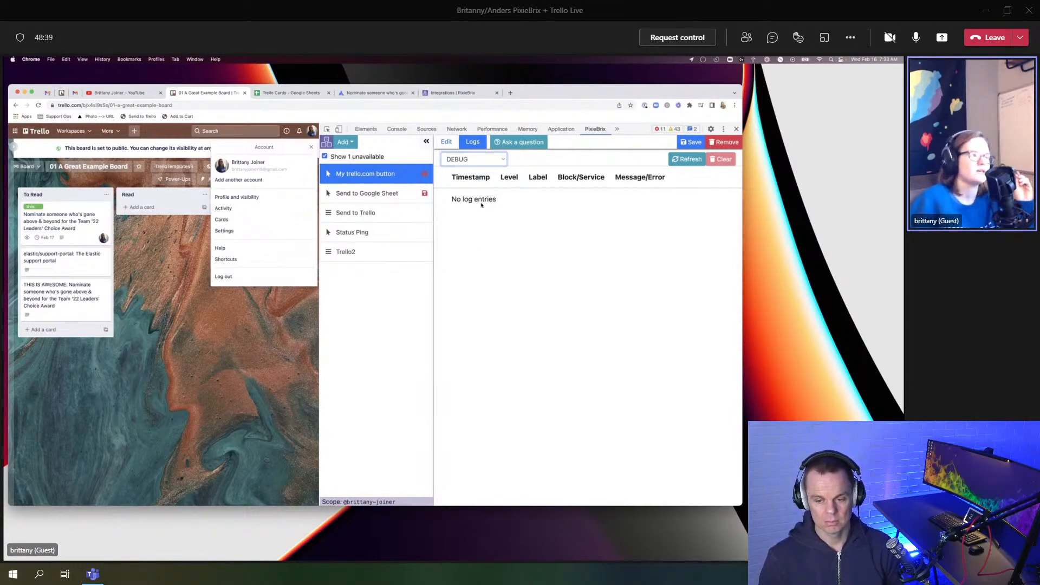
click(446, 142)
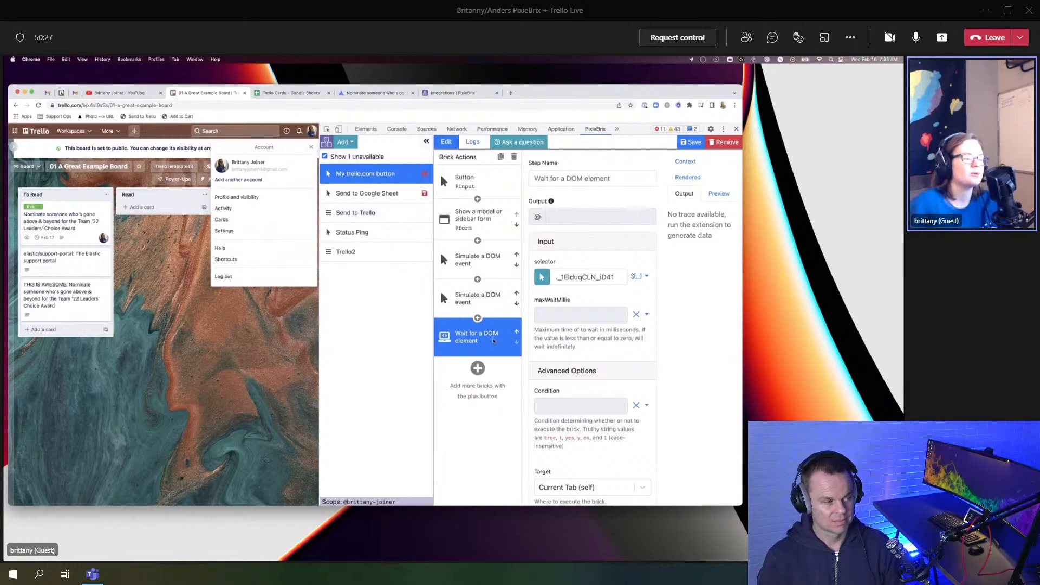
Step: Open the 'Add more bricks' picker below the brick list to show recommended bricks
click(477, 368)
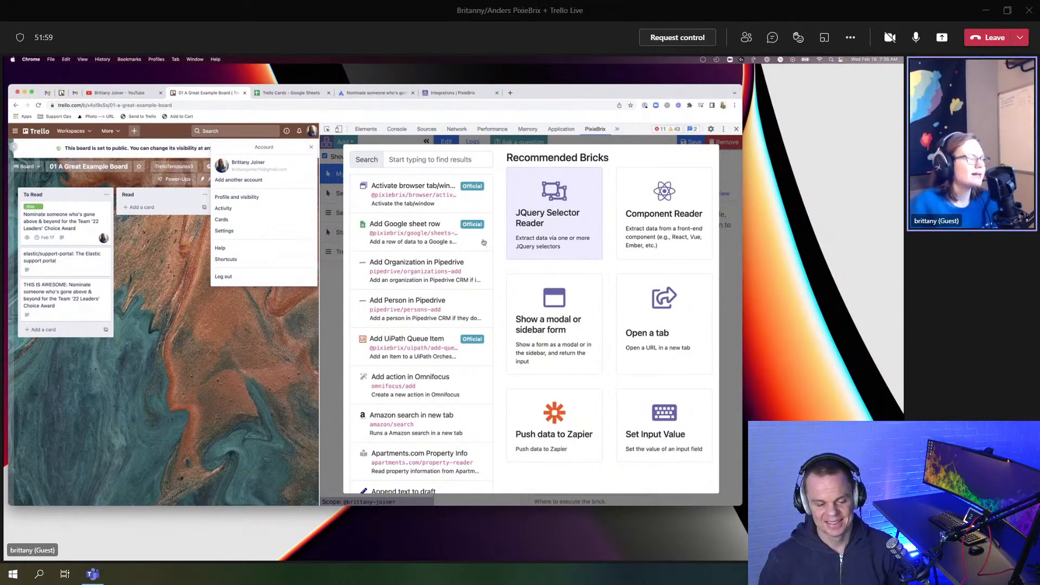
Step: Add a JQuery Selector Reader brick, output named data, after the Wait for a DOM element step
click(547, 226)
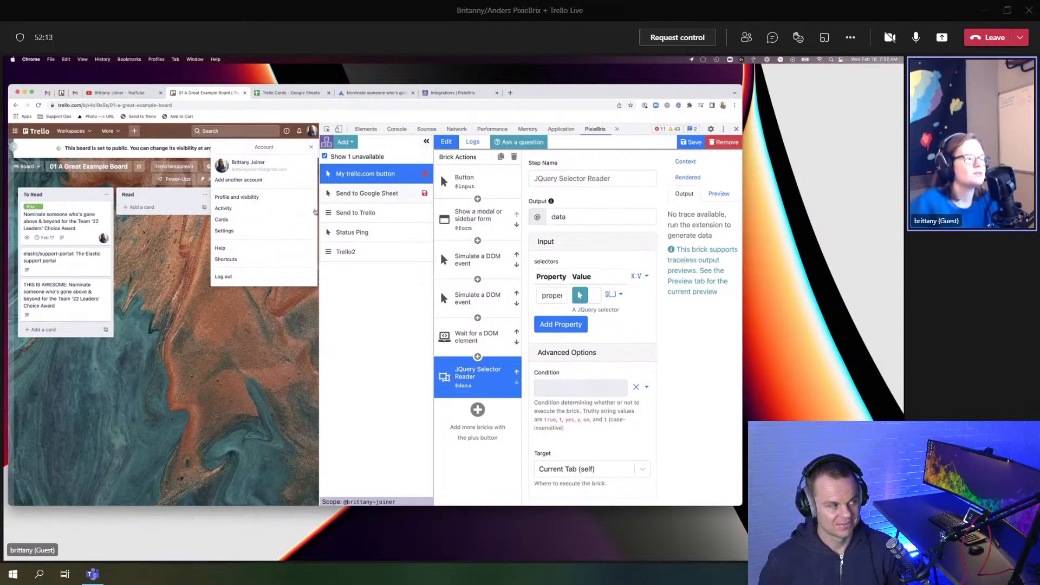
click(580, 295)
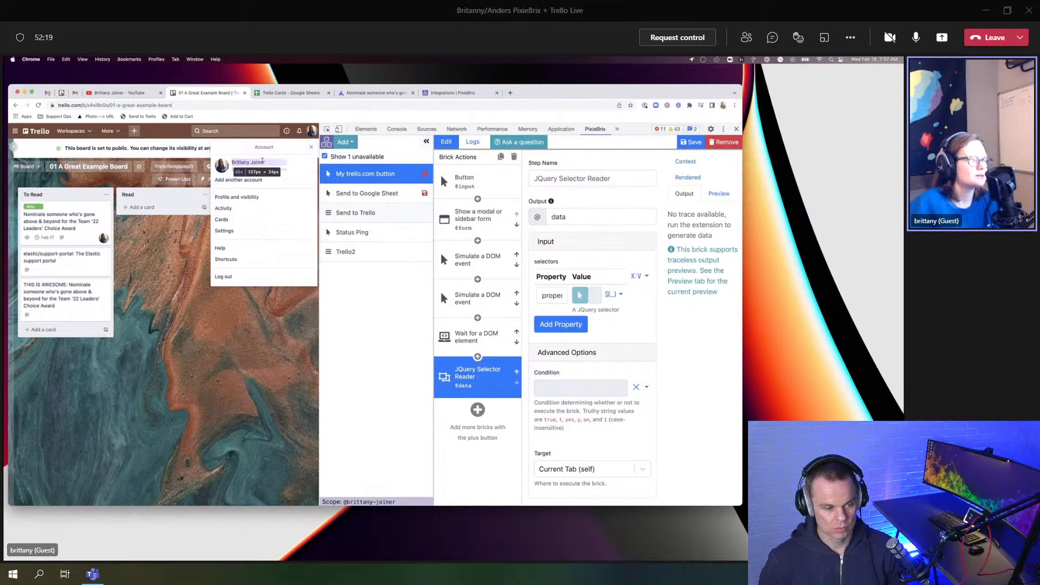
click(263, 161)
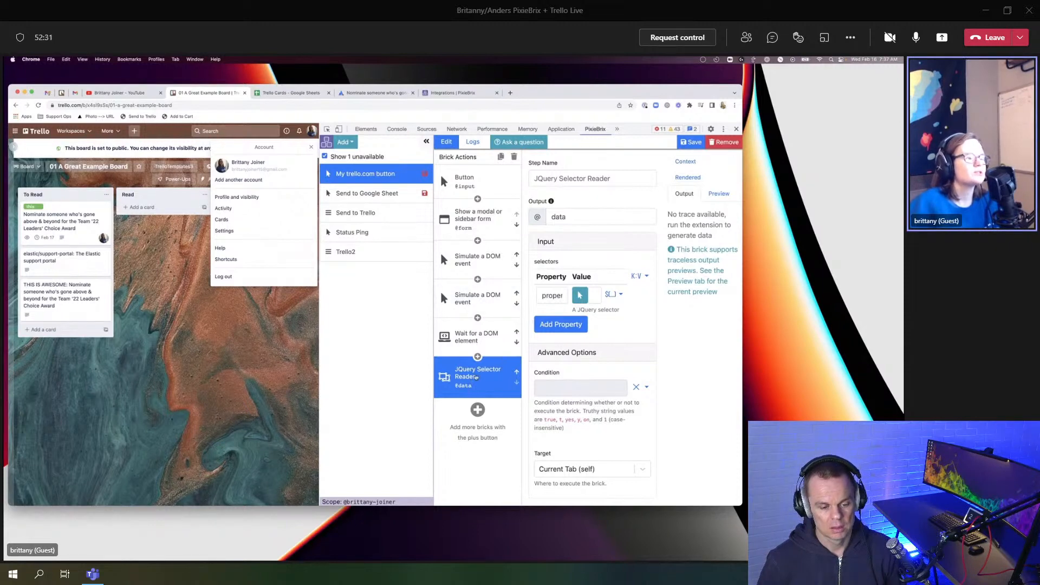
click(477, 410)
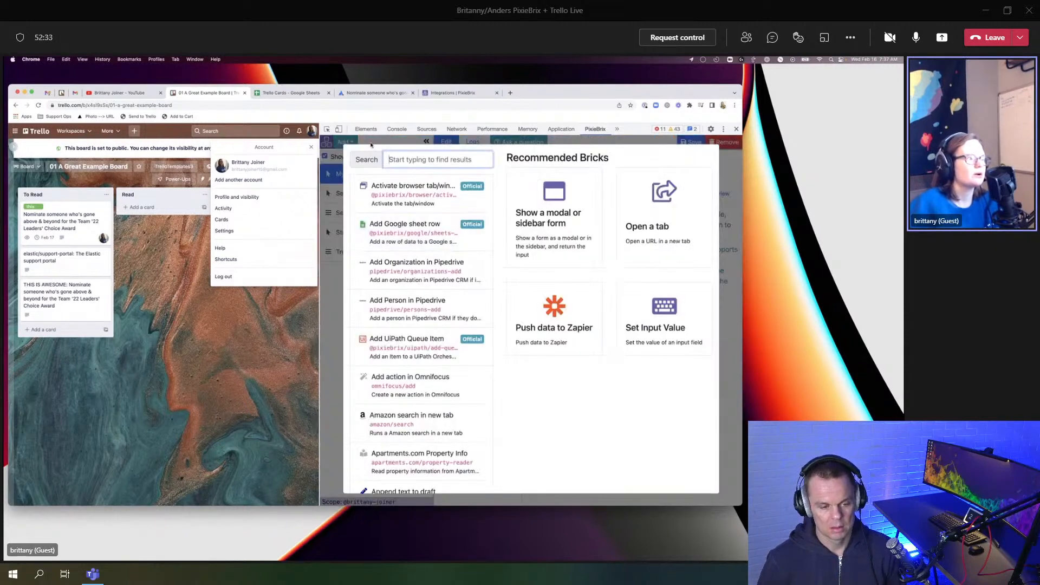
click(733, 169)
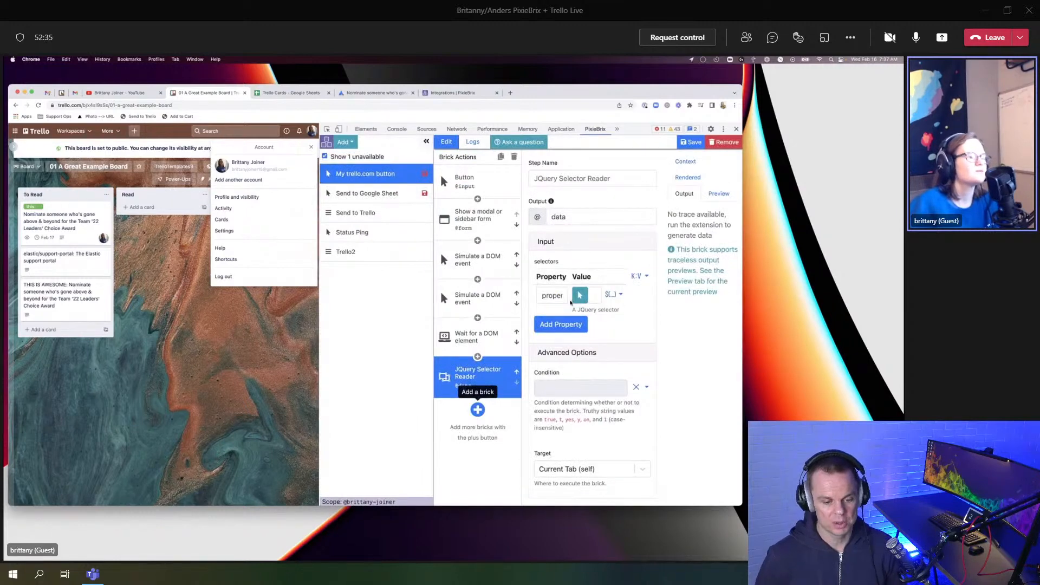
click(580, 297)
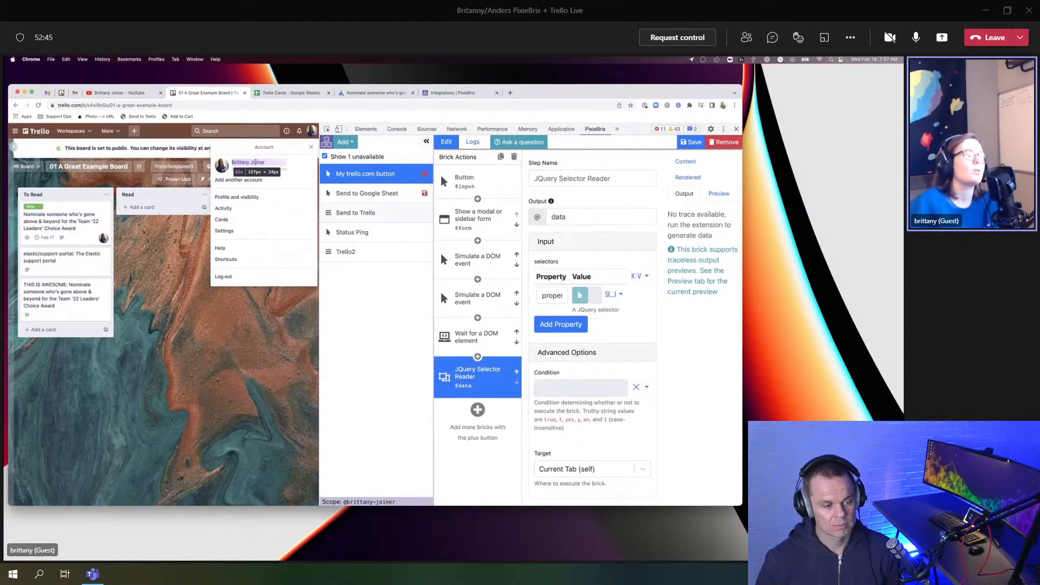
click(253, 162)
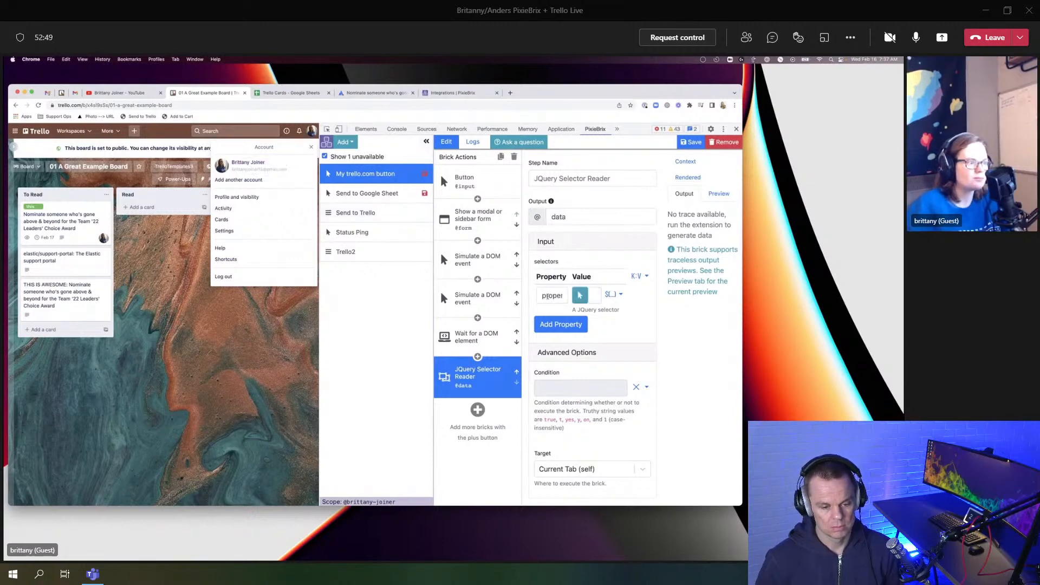
Step: Replace the reader's default selector property name with 'name'
double_click(547, 295)
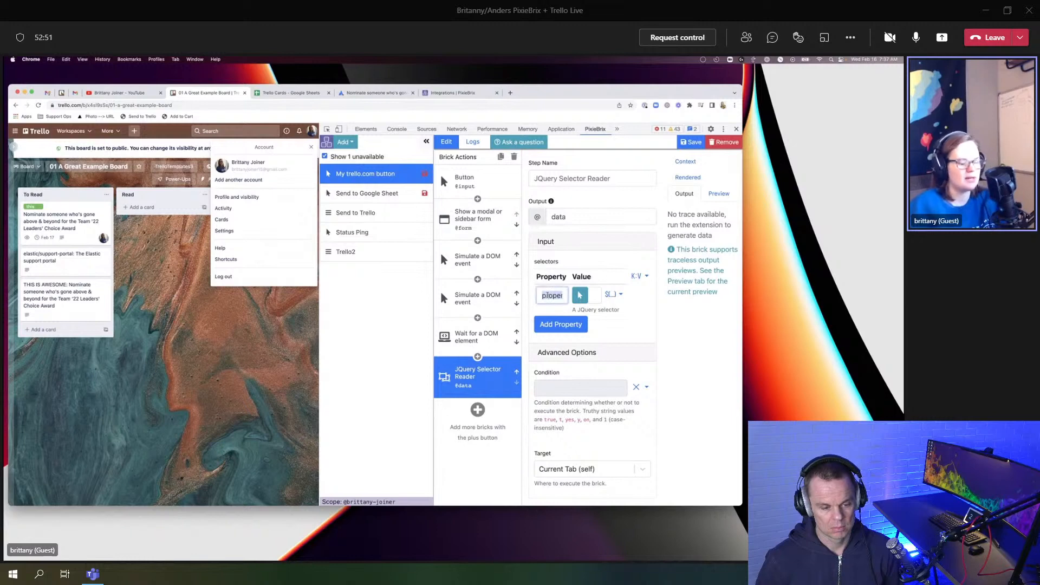
text(name)
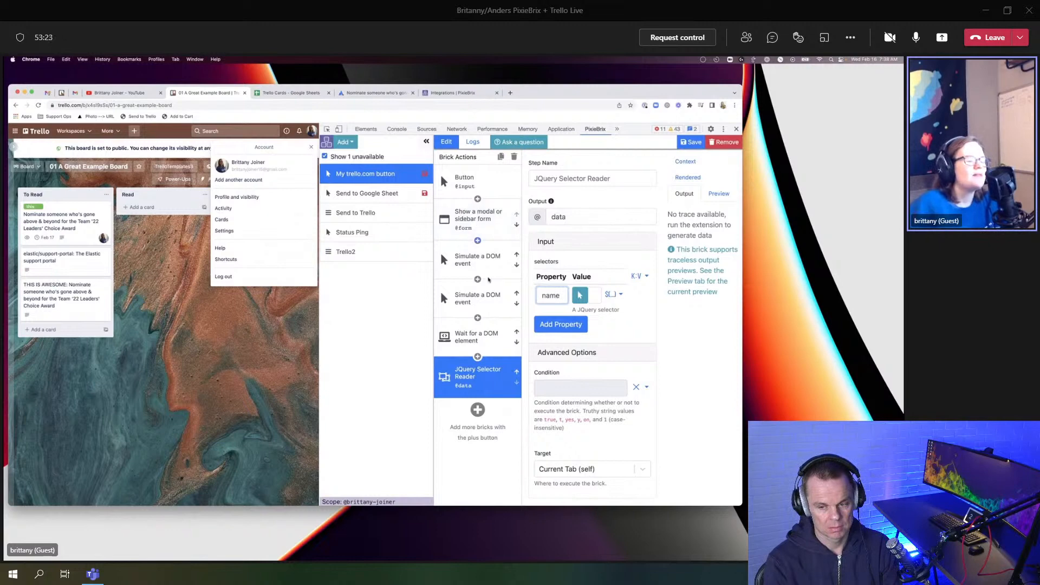
Step: Search the brick catalogue for 'send to slack' and add '[Deprecated] Send a Slack message'
click(477, 410)
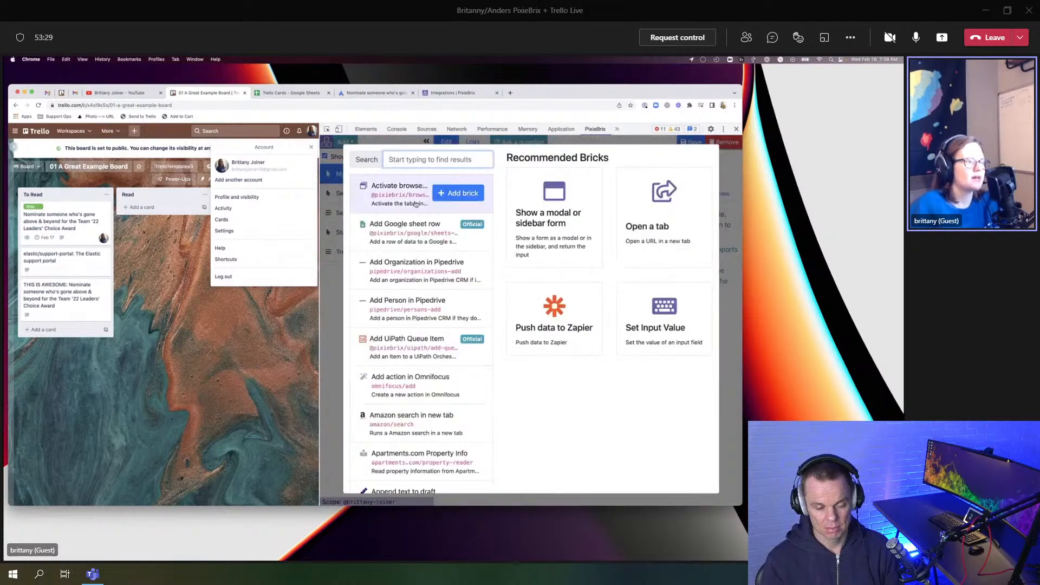
text(send to slack)
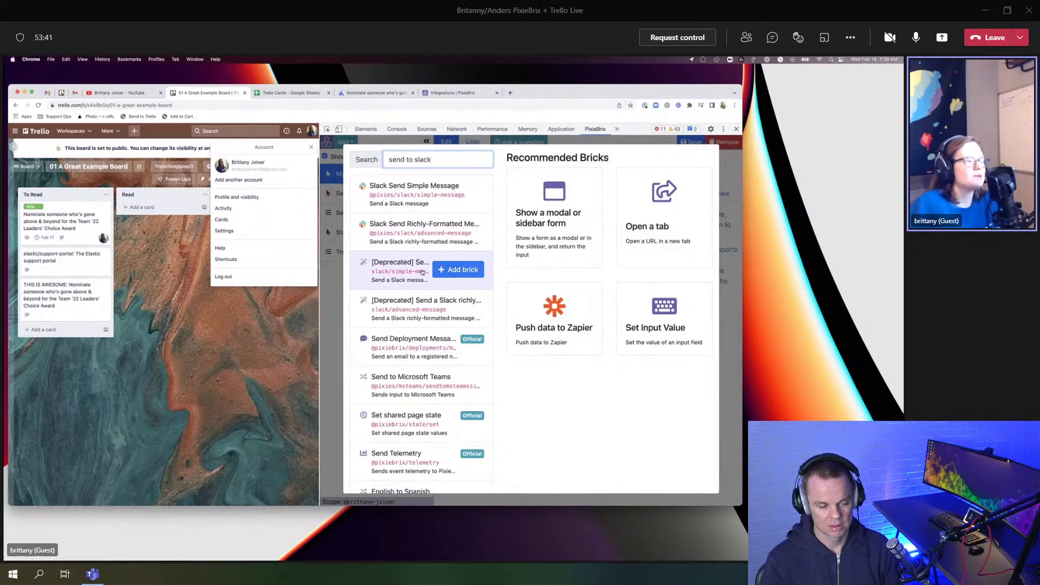
click(441, 269)
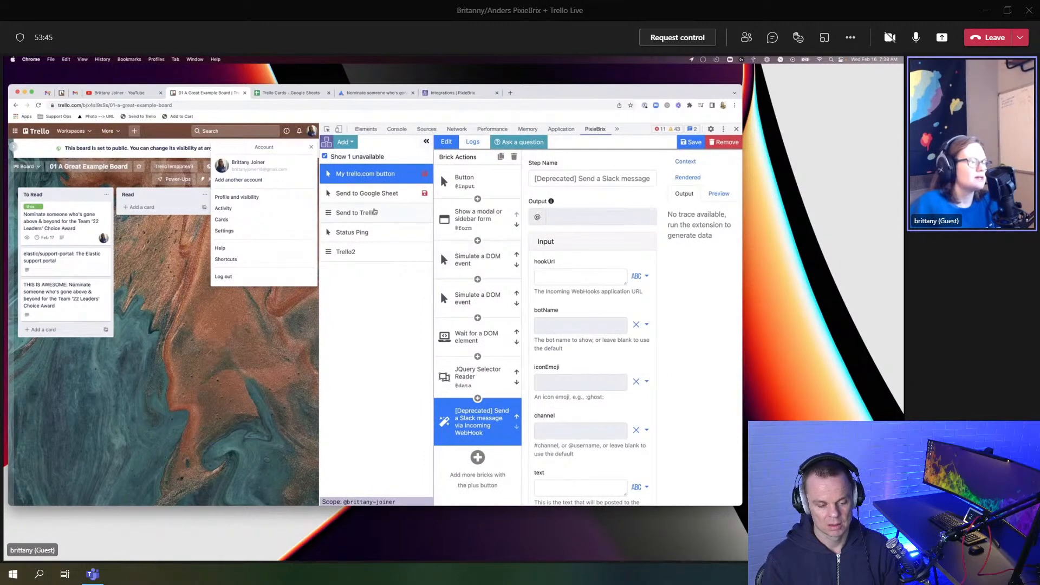
click(365, 237)
scroll(441, 408, down, 3)
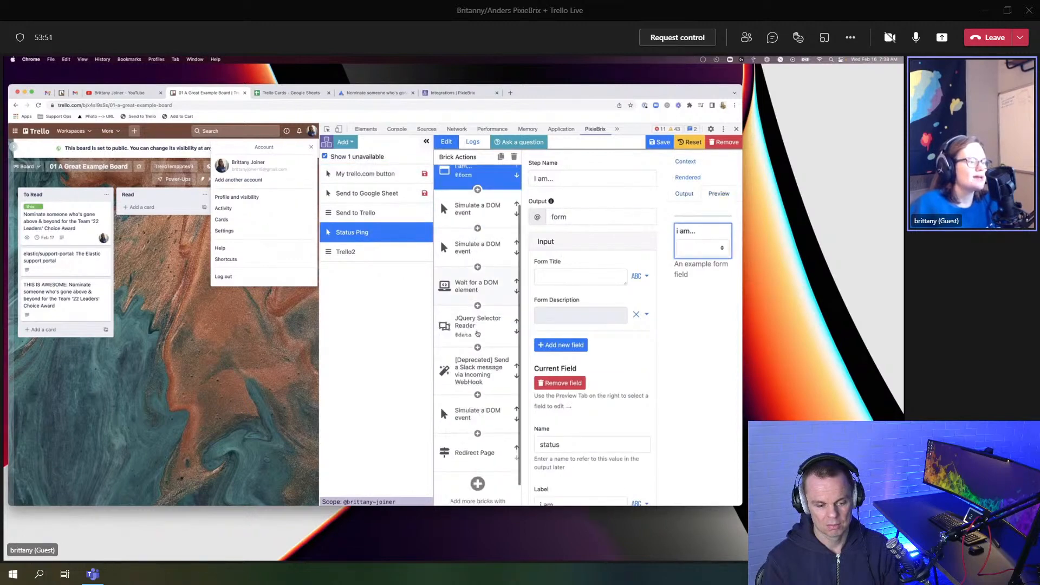
click(469, 359)
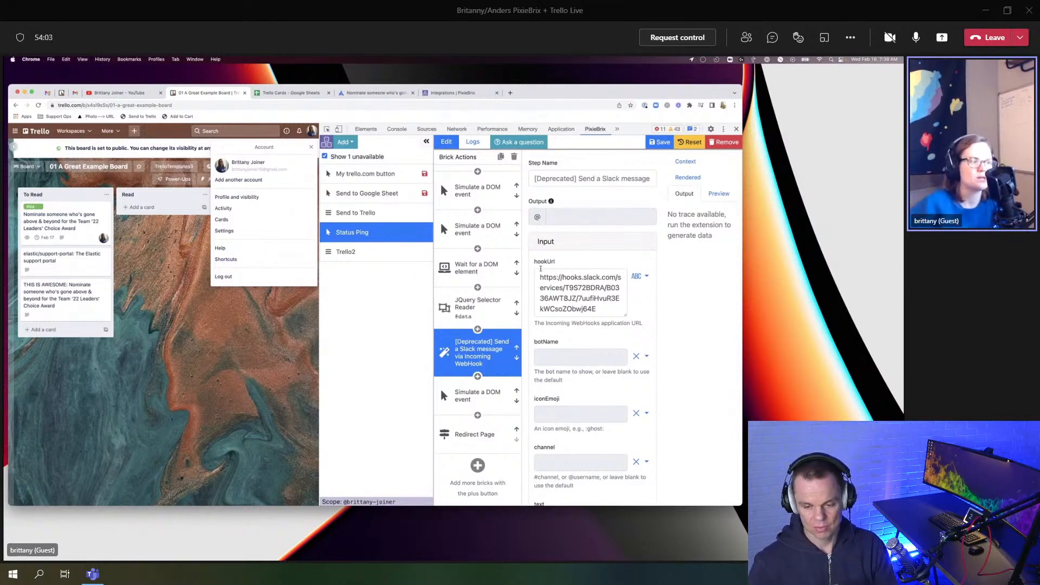
drag(539, 276, 597, 323)
key(super+c)
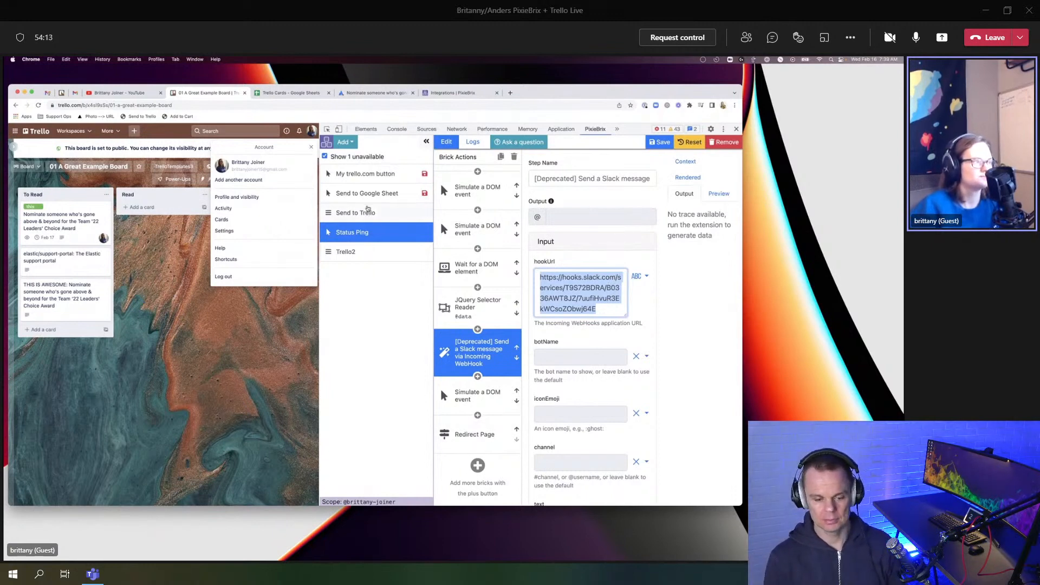
click(365, 174)
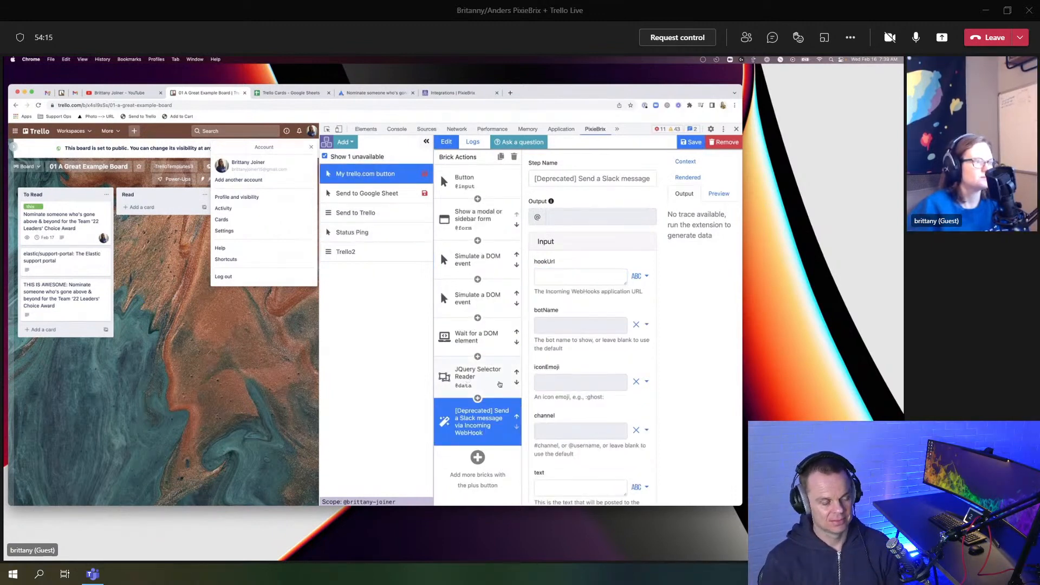
Step: Paste the Slack webhook URL, enter a bot display name, and set the channel to 'test'
click(555, 278)
key(super+v)
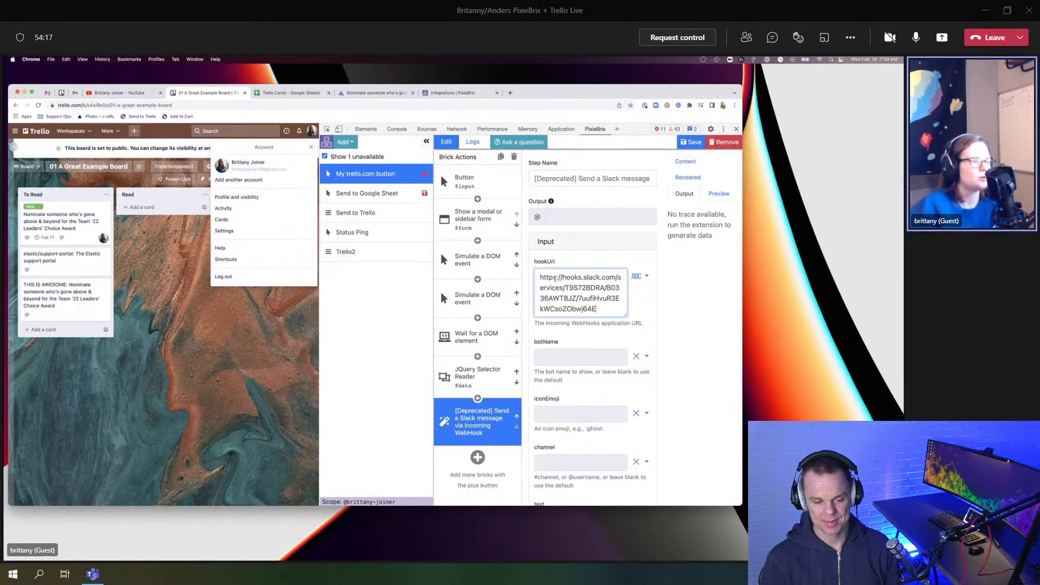
scroll(561, 288, down, 3)
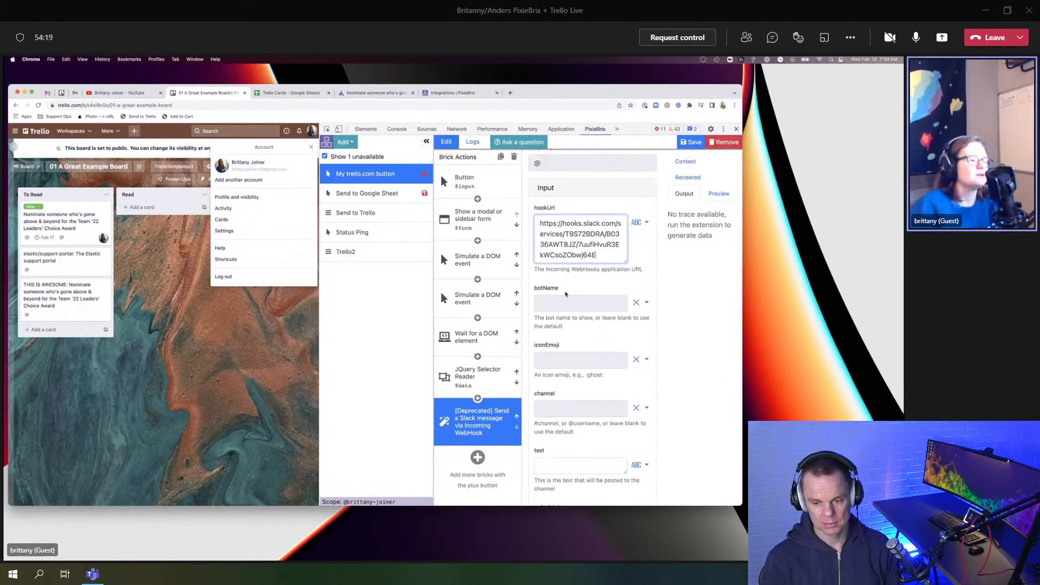
scroll(566, 293, down, 1)
click(551, 230)
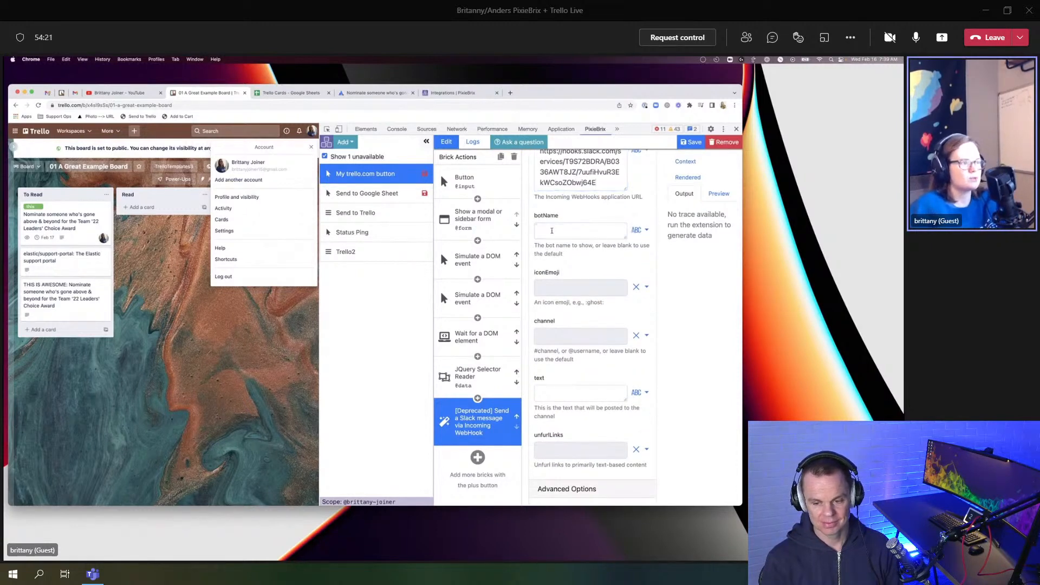
text(Anders)
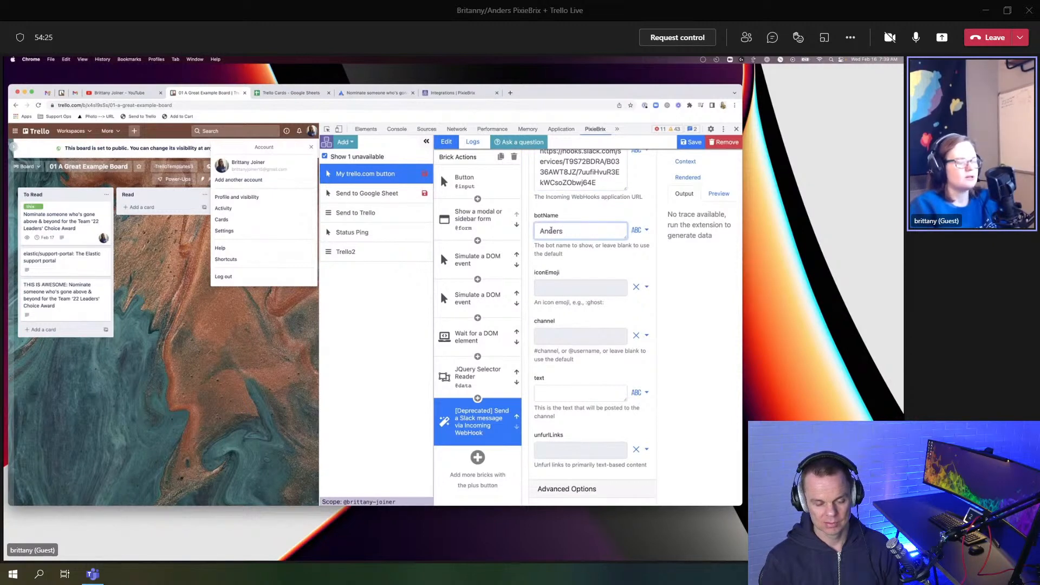
text( on YouTube)
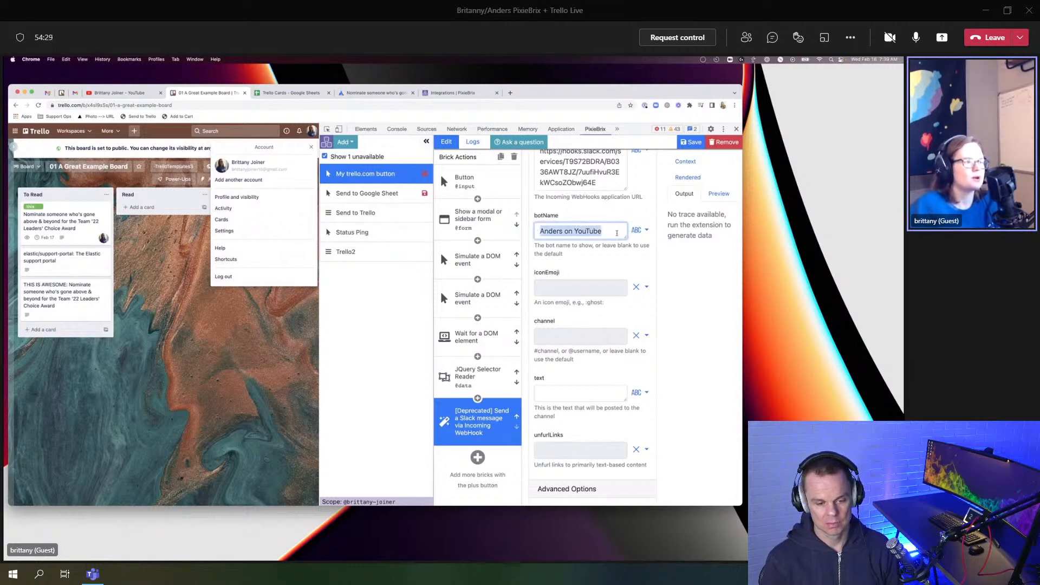
scroll(559, 271, down, 2)
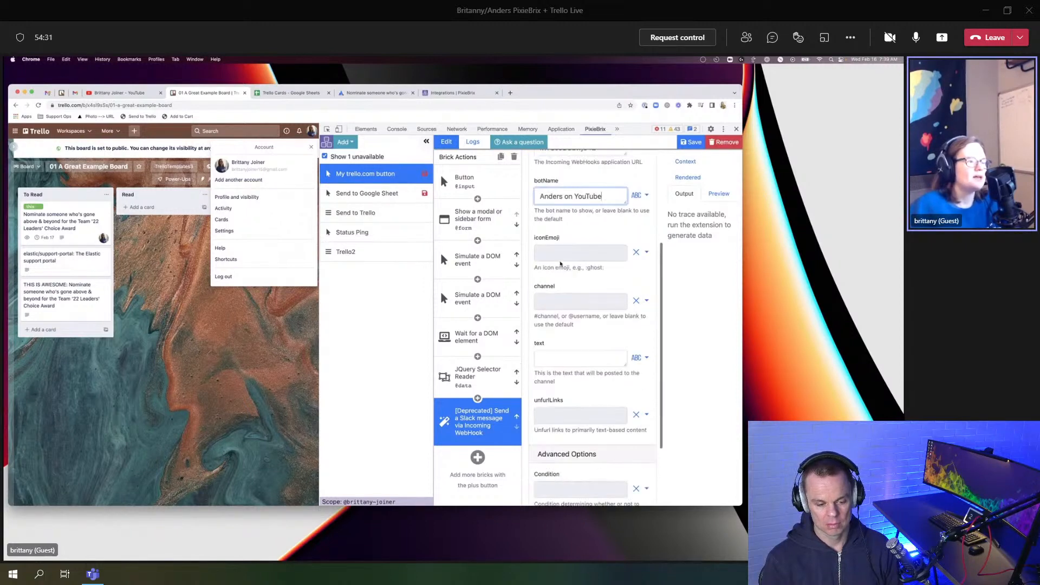
click(557, 278)
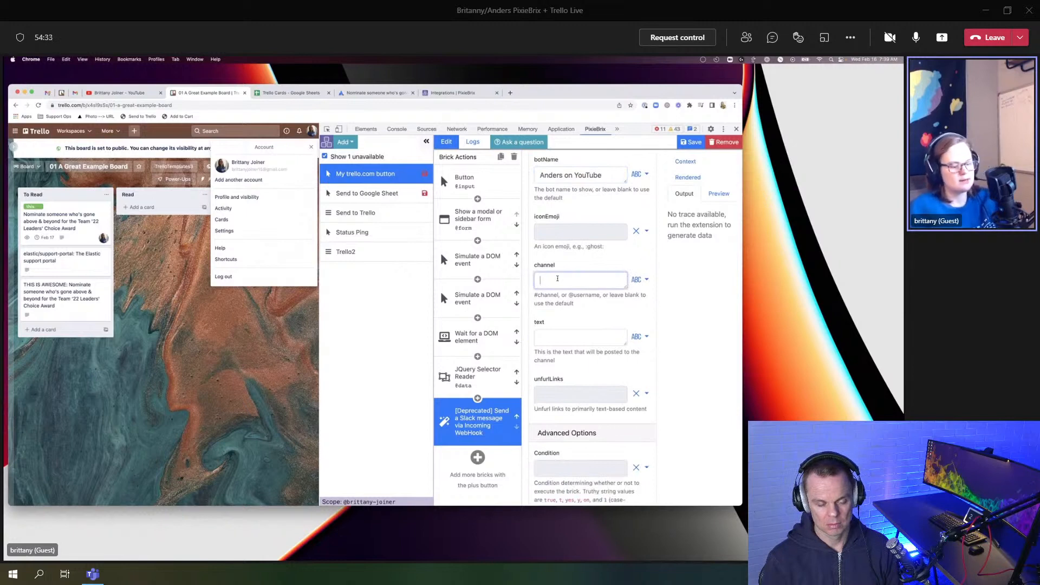
text(test)
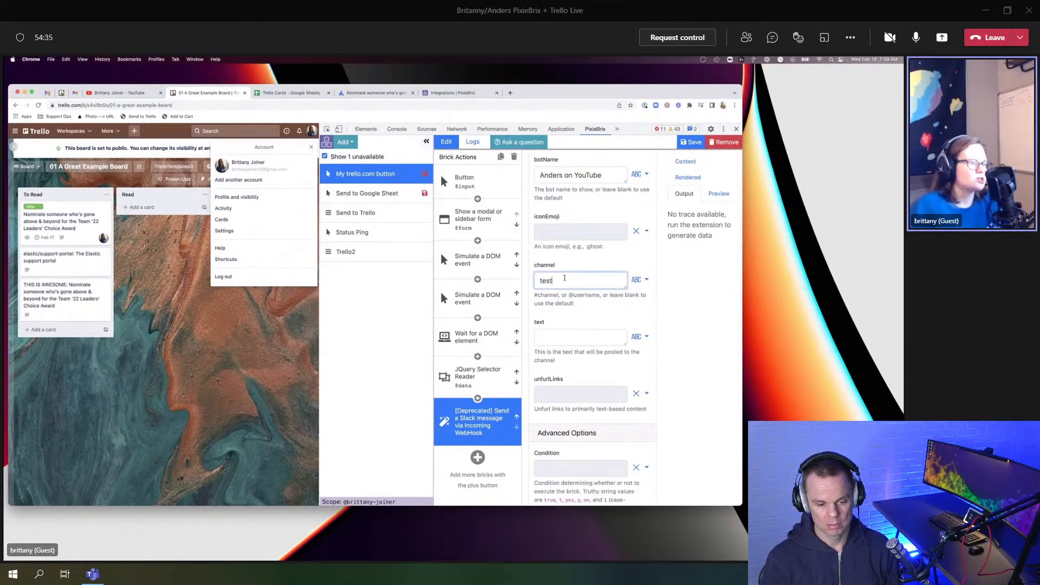
Step: Fill the message text with the status template copied from the Status Ping extension
drag(625, 344, 626, 385)
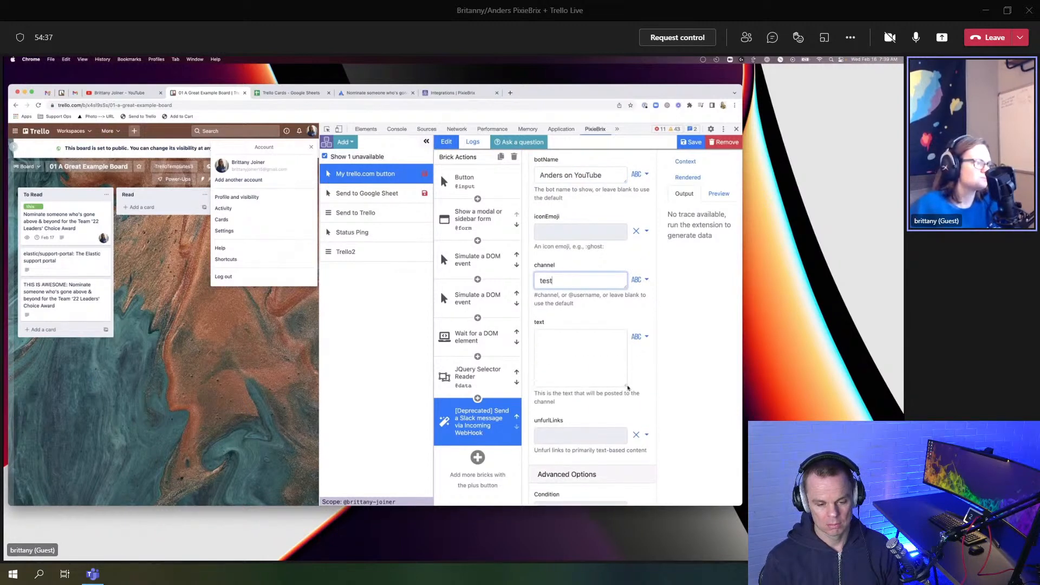
click(362, 233)
scroll(547, 346, down, 4)
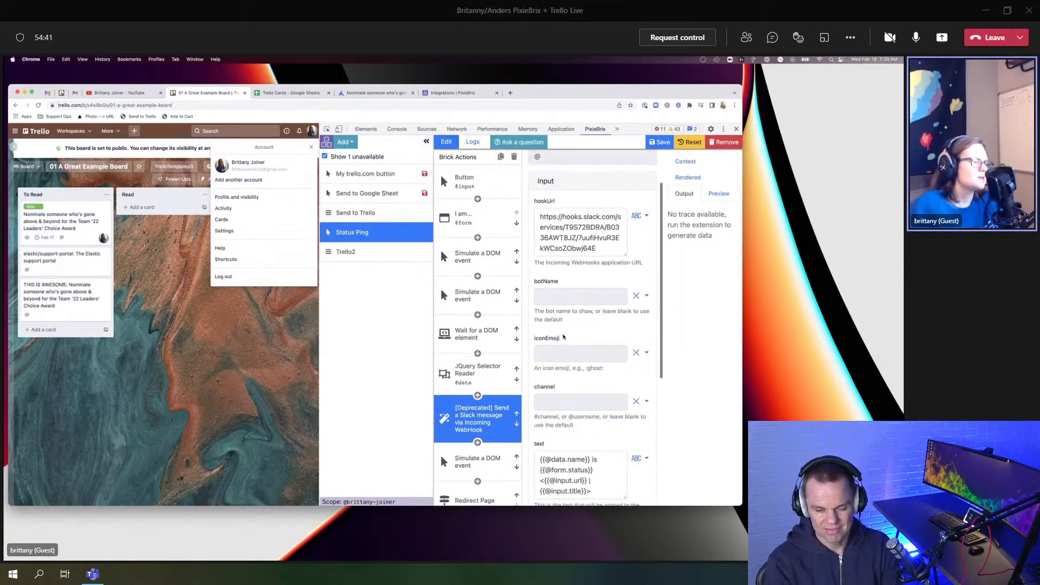
drag(596, 364, 531, 325)
key(ctrl+c)
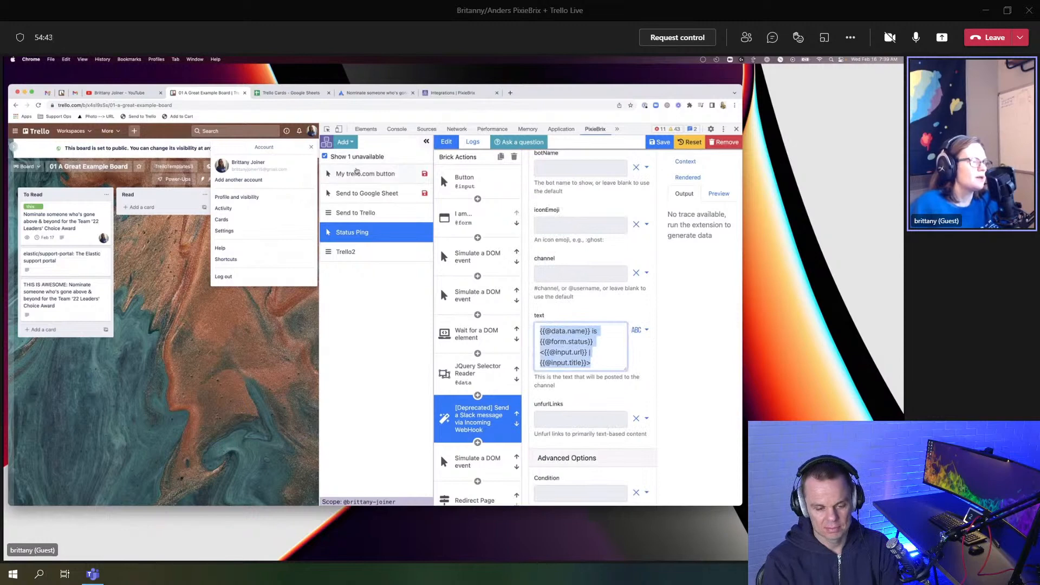
click(362, 175)
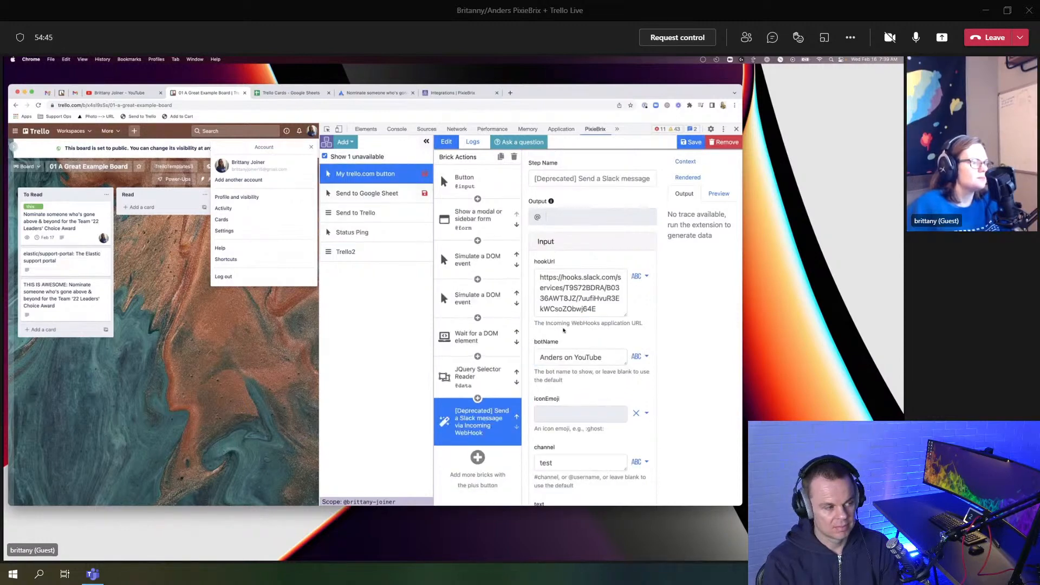
click(559, 383)
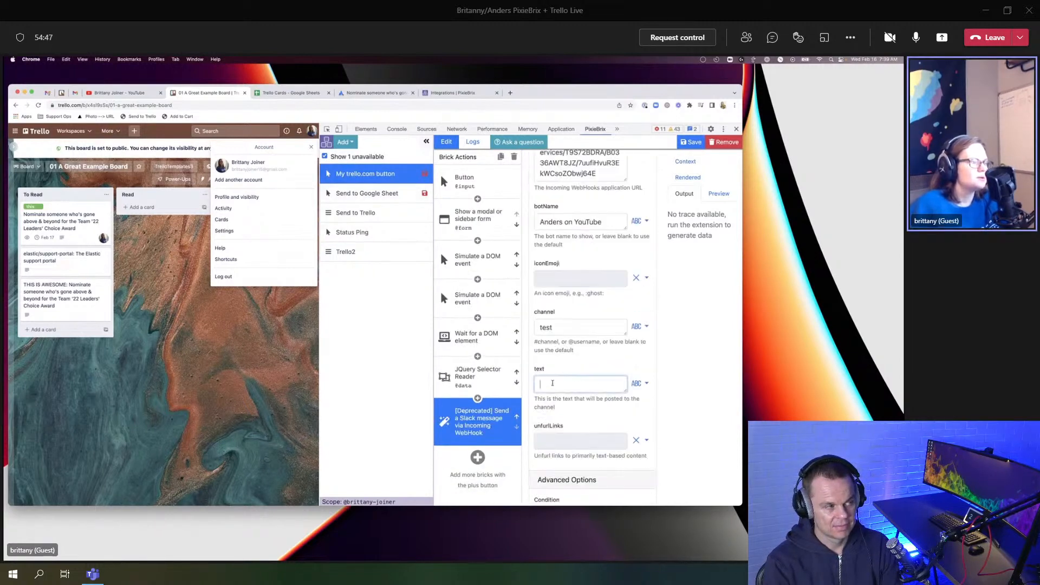
key(ctrl+v)
scroll(557, 319, down, 1)
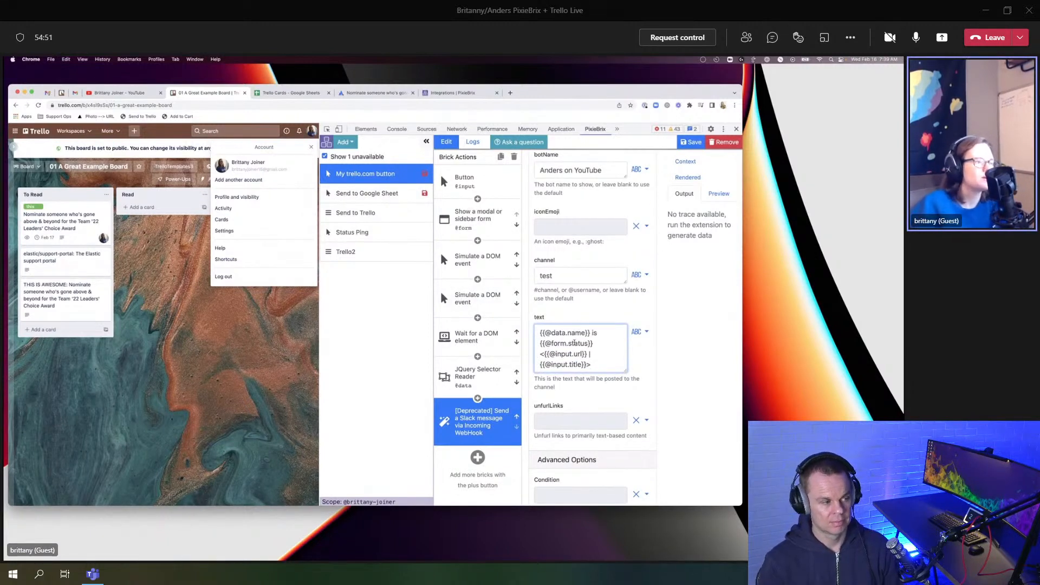
key(super+Tab)
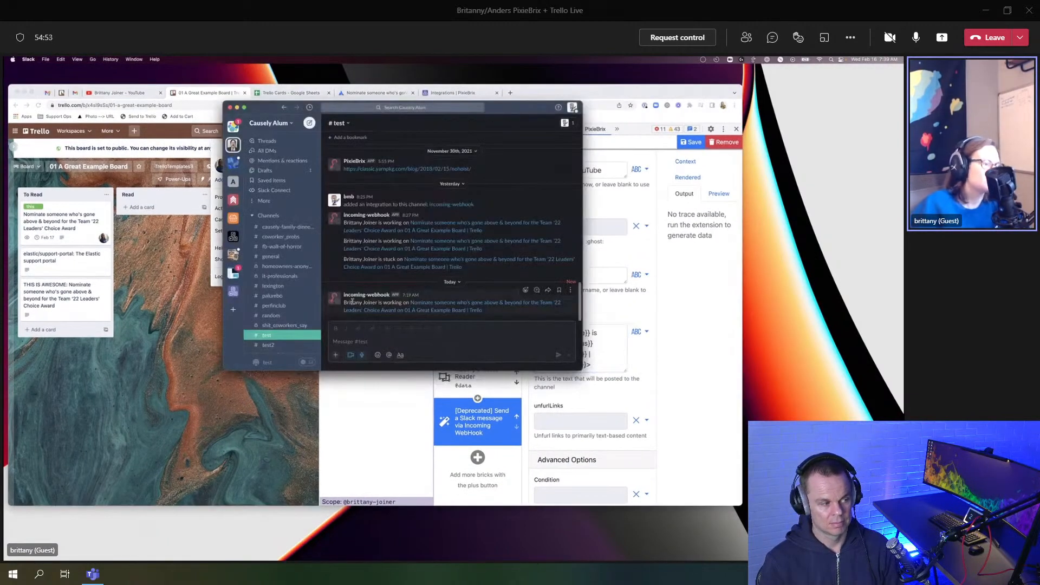
drag(346, 302, 410, 303)
drag(344, 303, 423, 305)
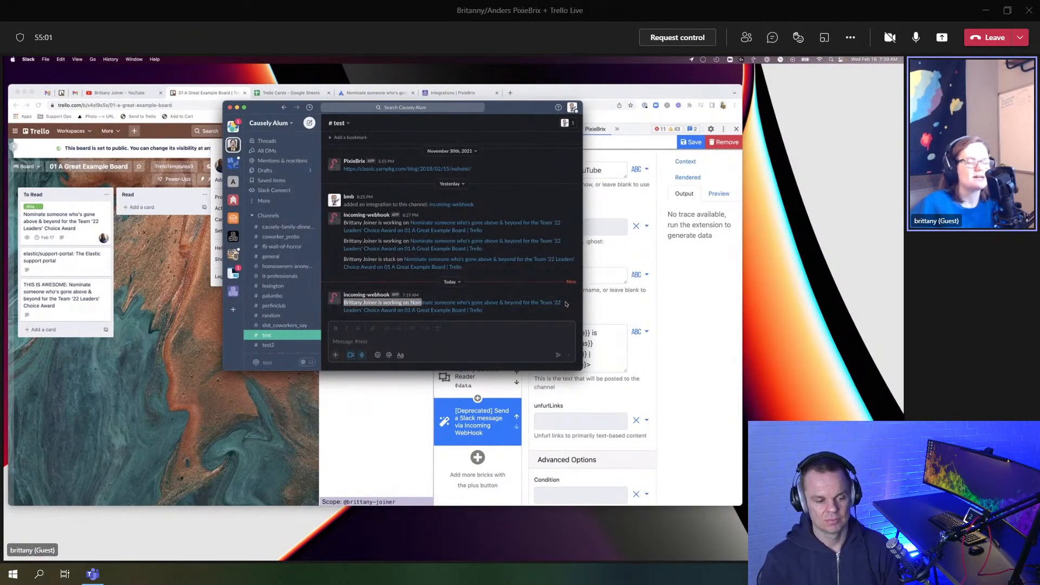
click(612, 313)
drag(541, 333, 591, 333)
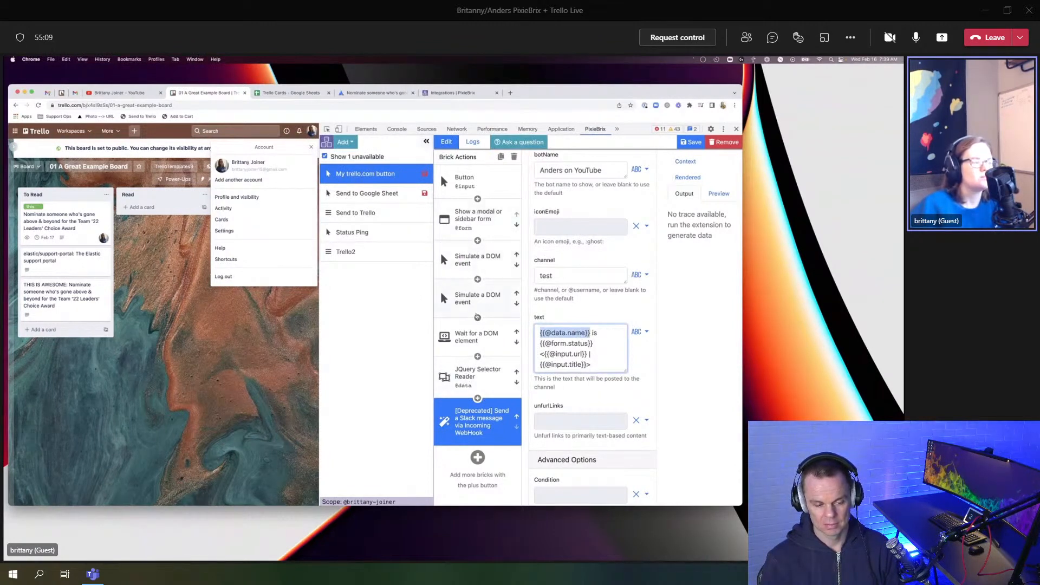
Step: Add a second reader property 'email' selecting the Trello account's email element
click(467, 372)
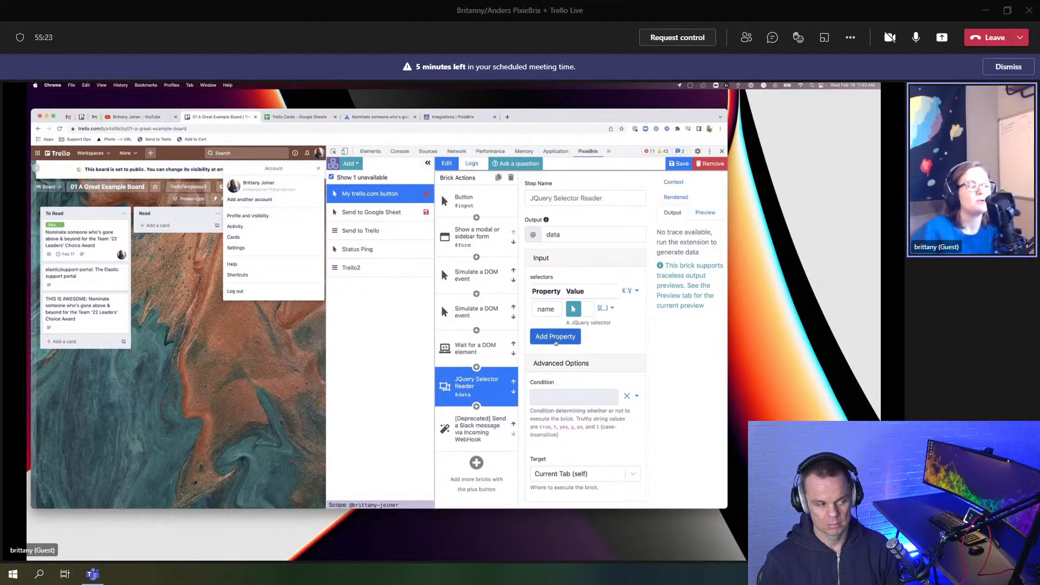
click(570, 341)
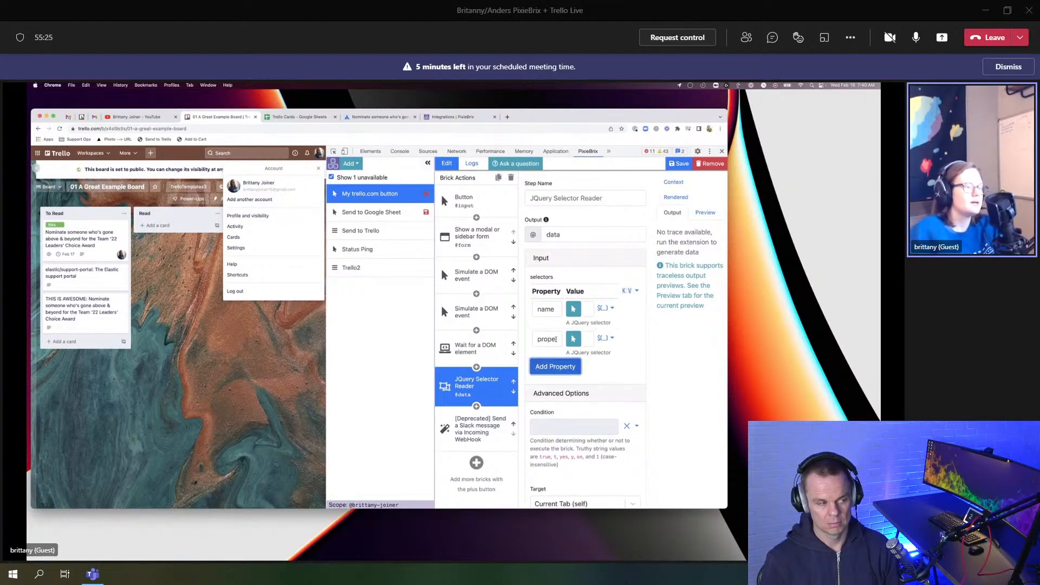
double_click(554, 339)
text(email)
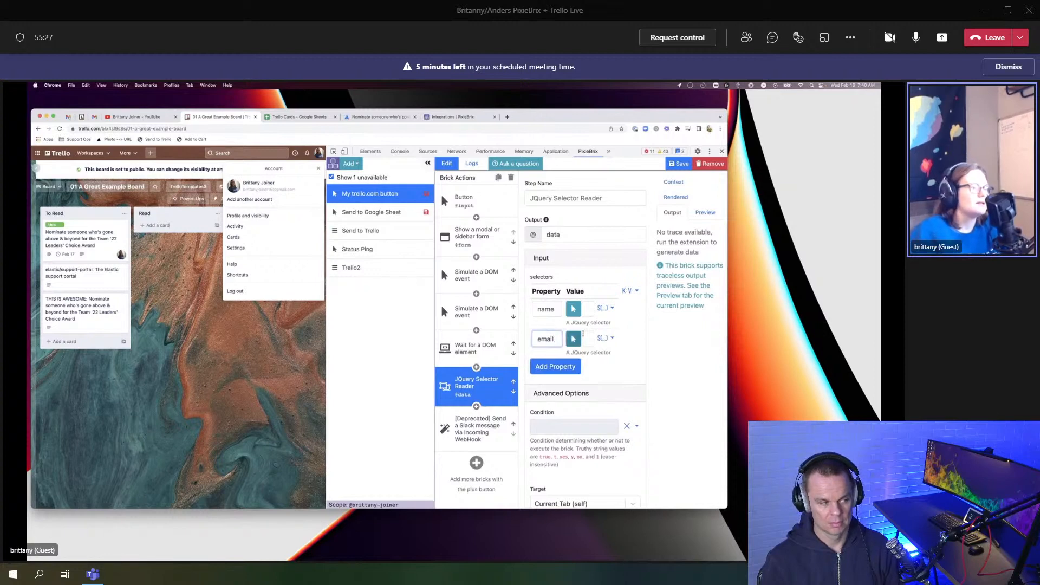
click(574, 339)
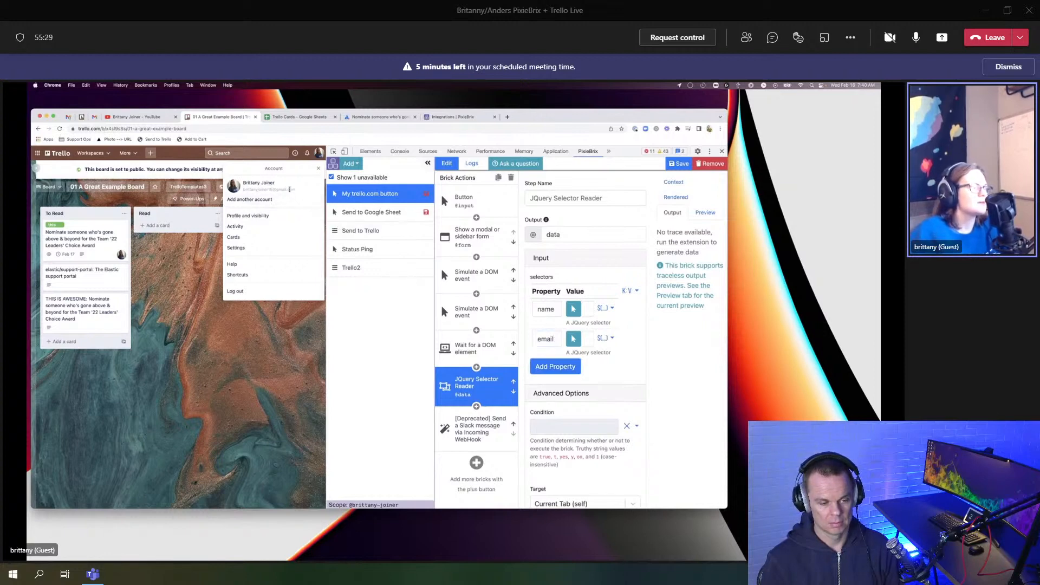
click(573, 341)
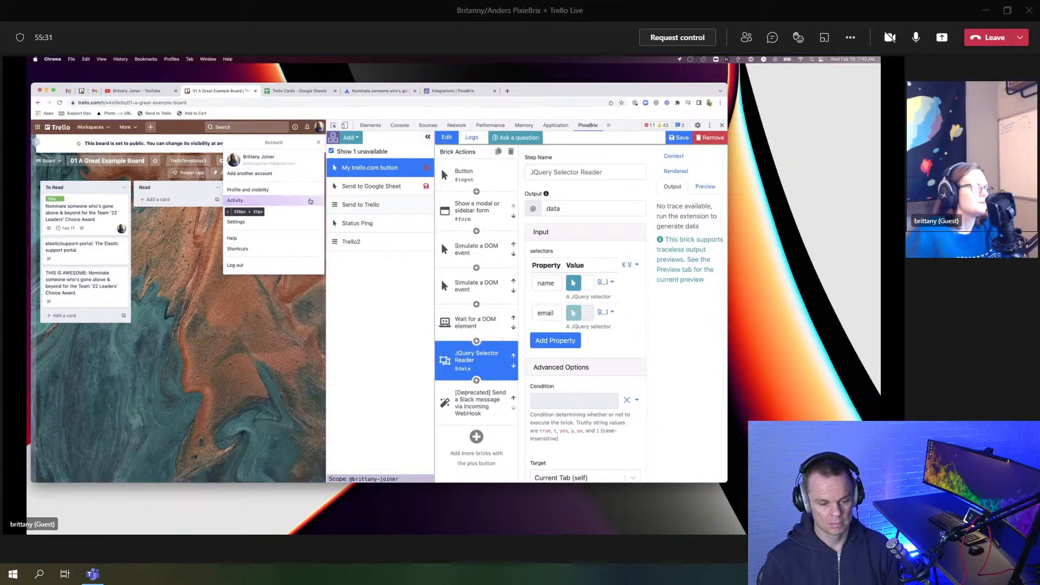
click(269, 189)
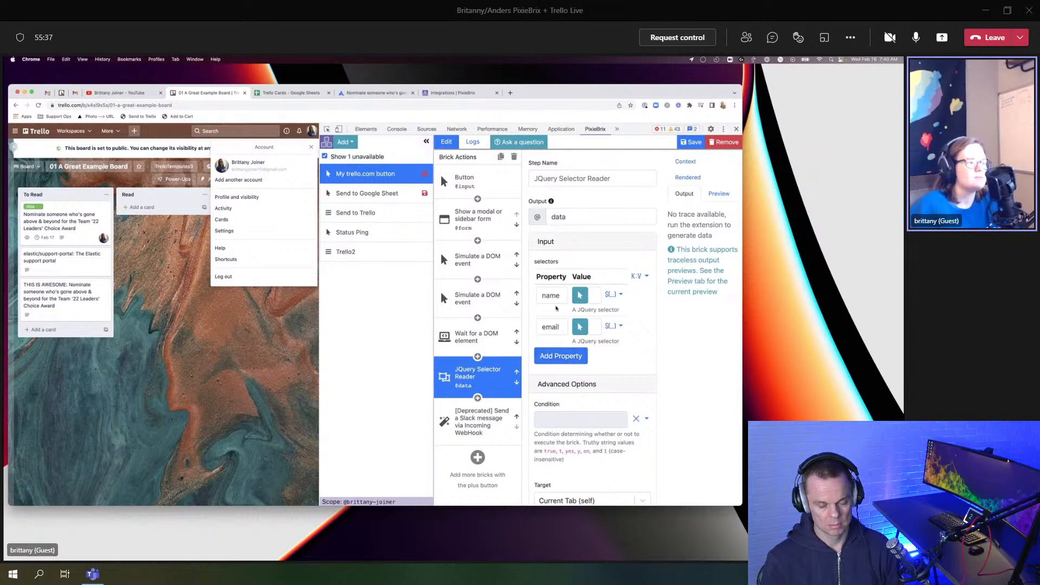
click(484, 421)
click(493, 378)
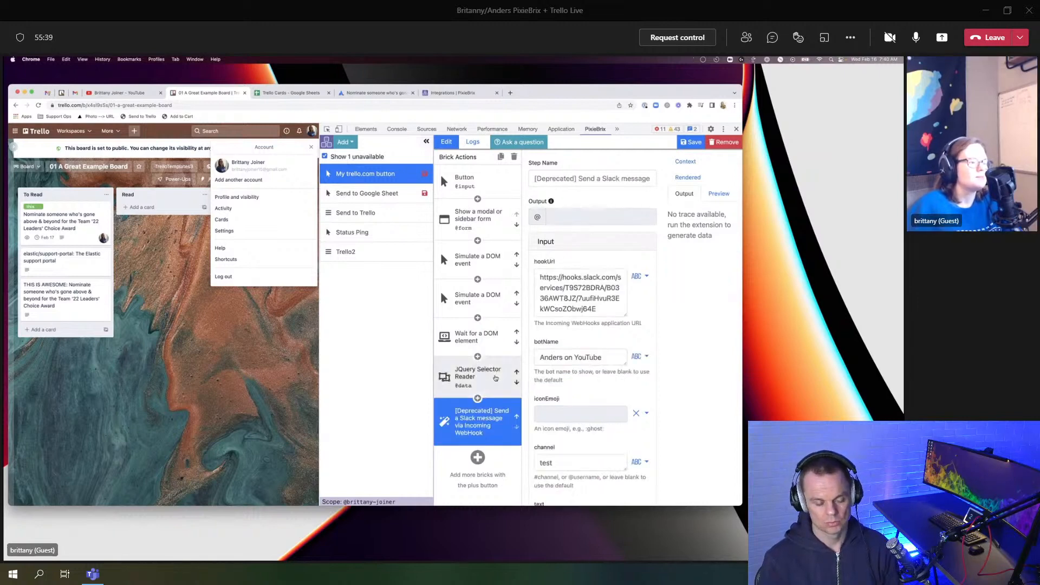
click(492, 427)
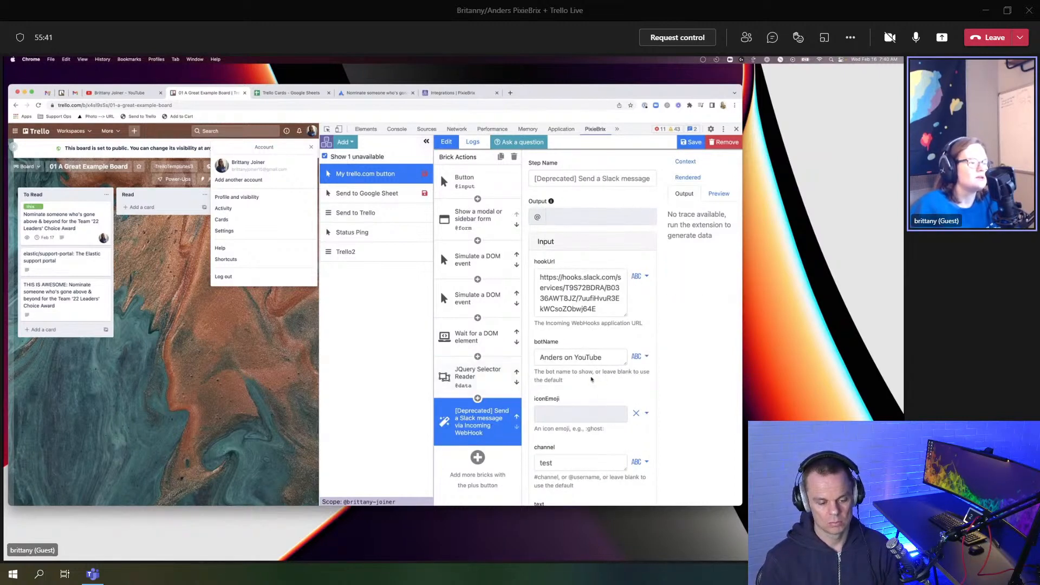
scroll(557, 351, down, 5)
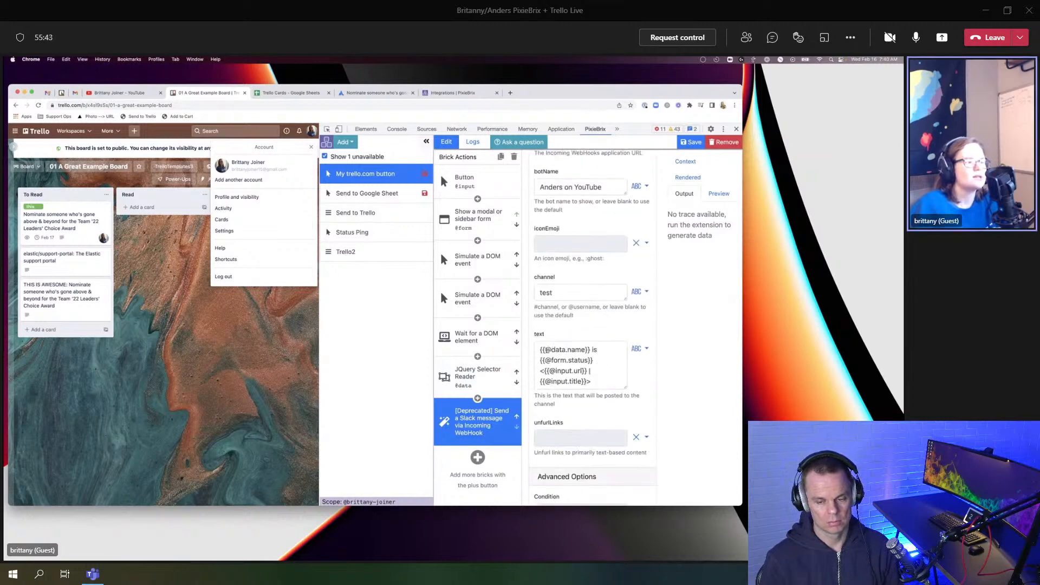
drag(544, 349, 569, 349)
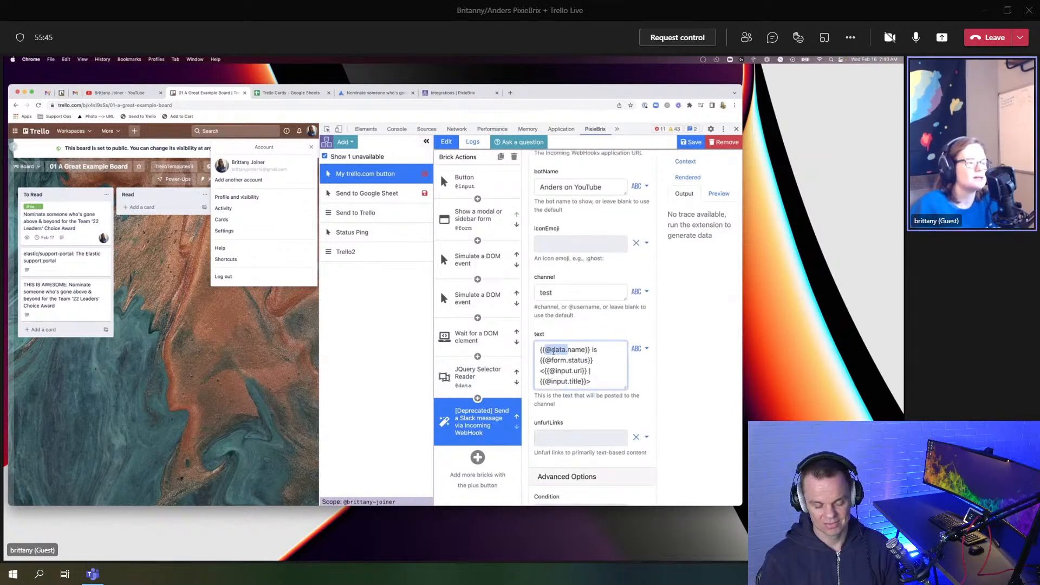
click(585, 349)
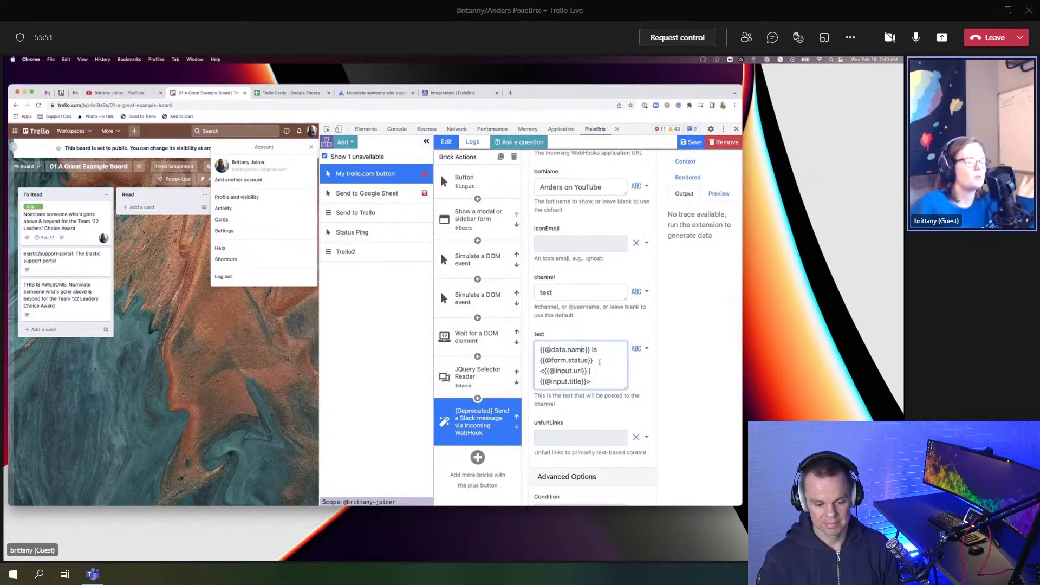
drag(593, 360, 539, 362)
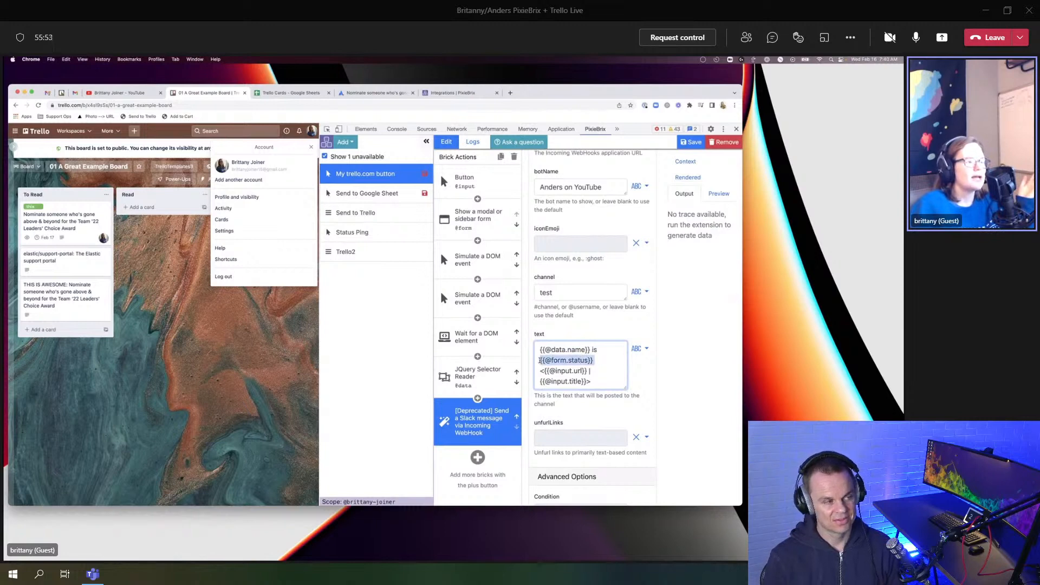
click(470, 230)
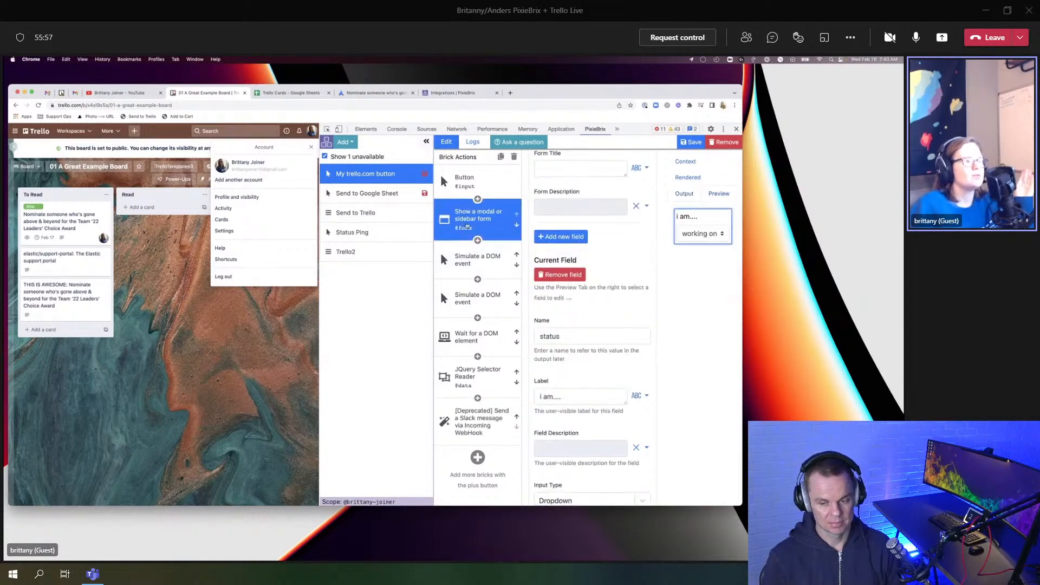
scroll(568, 211, up, 2)
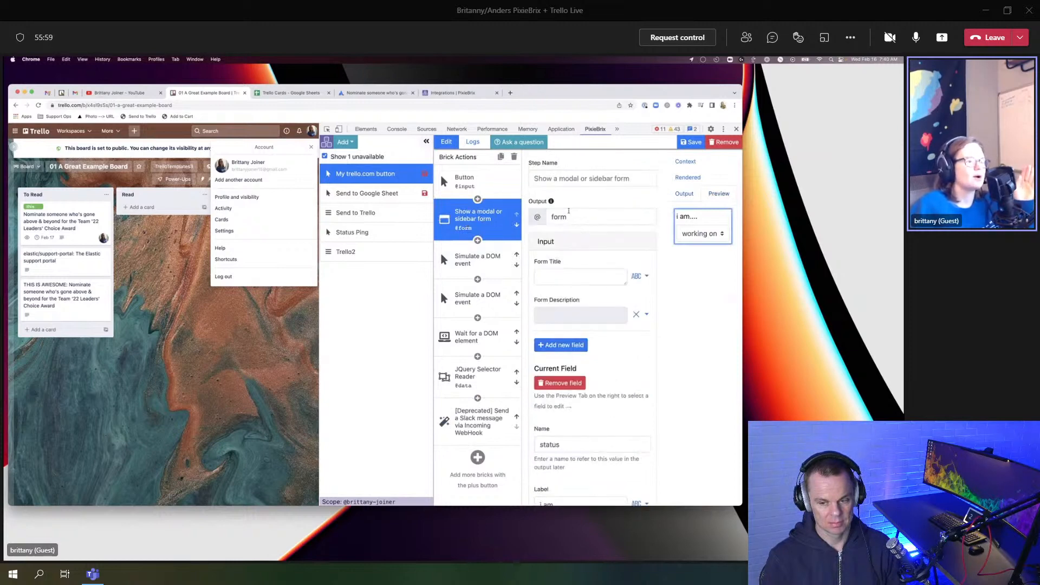
scroll(570, 235, down, 3)
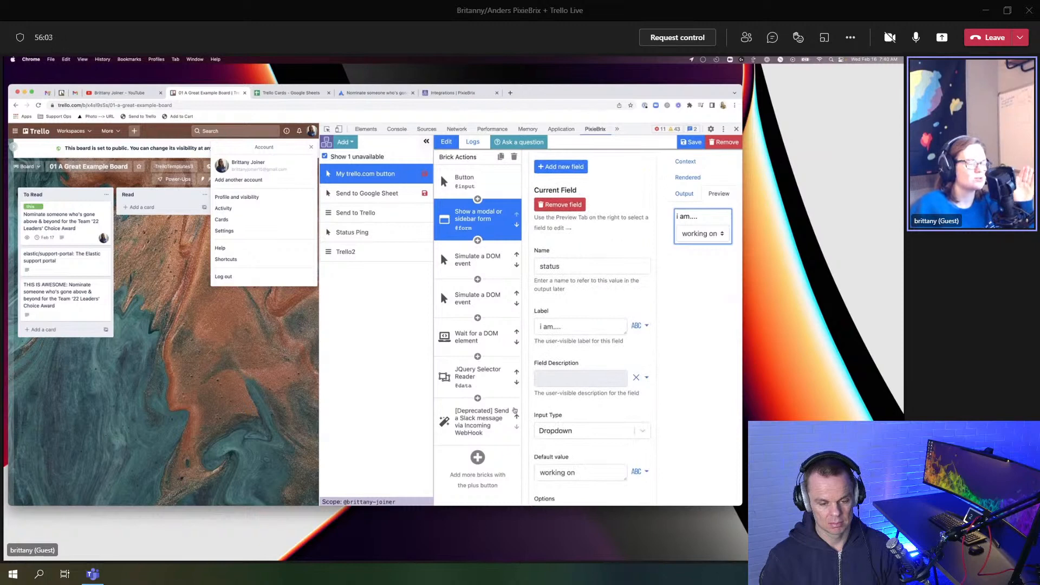
click(479, 427)
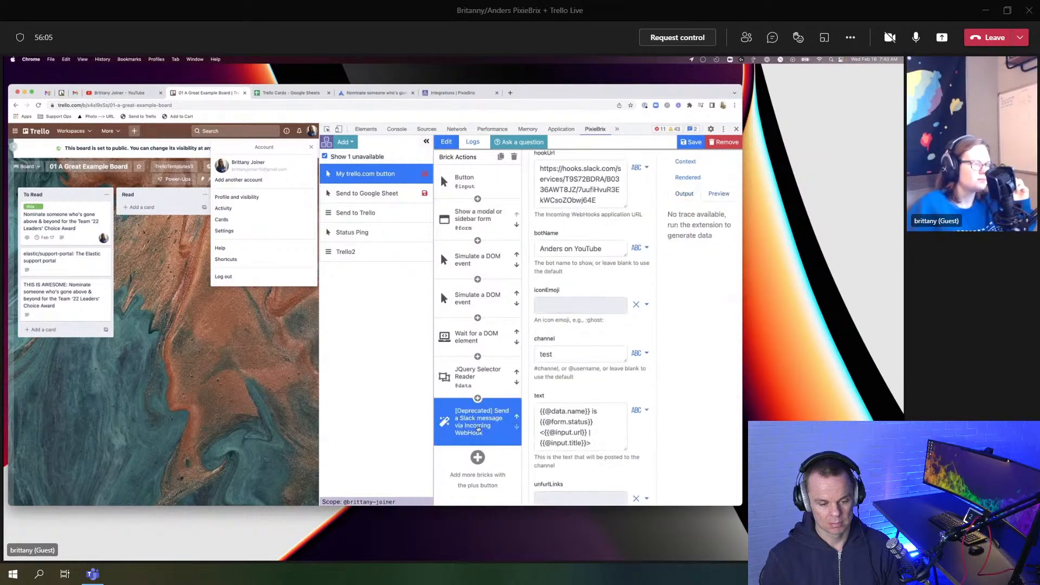
scroll(582, 368, down, 2)
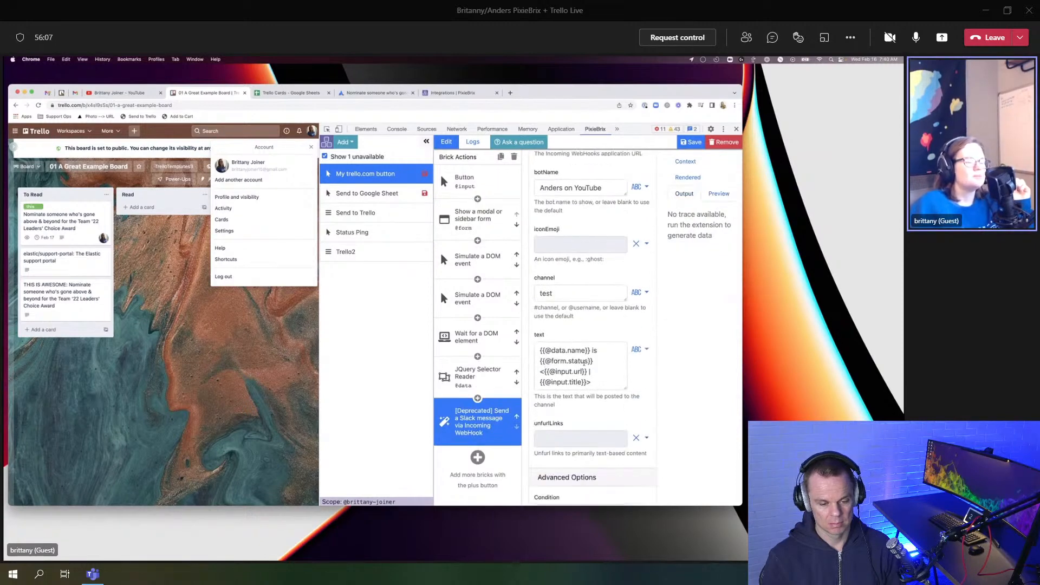
drag(541, 371, 605, 381)
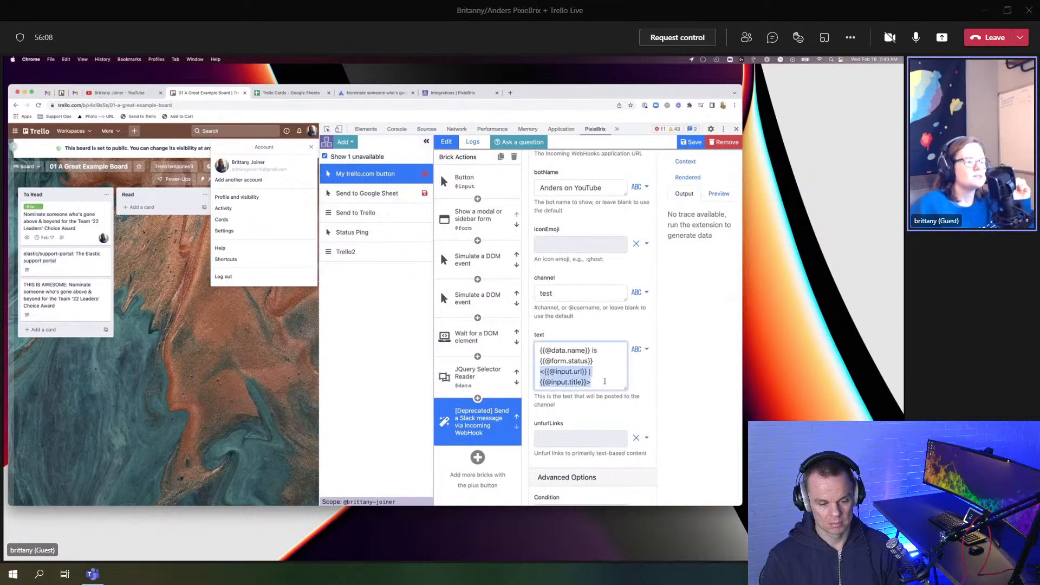
click(604, 382)
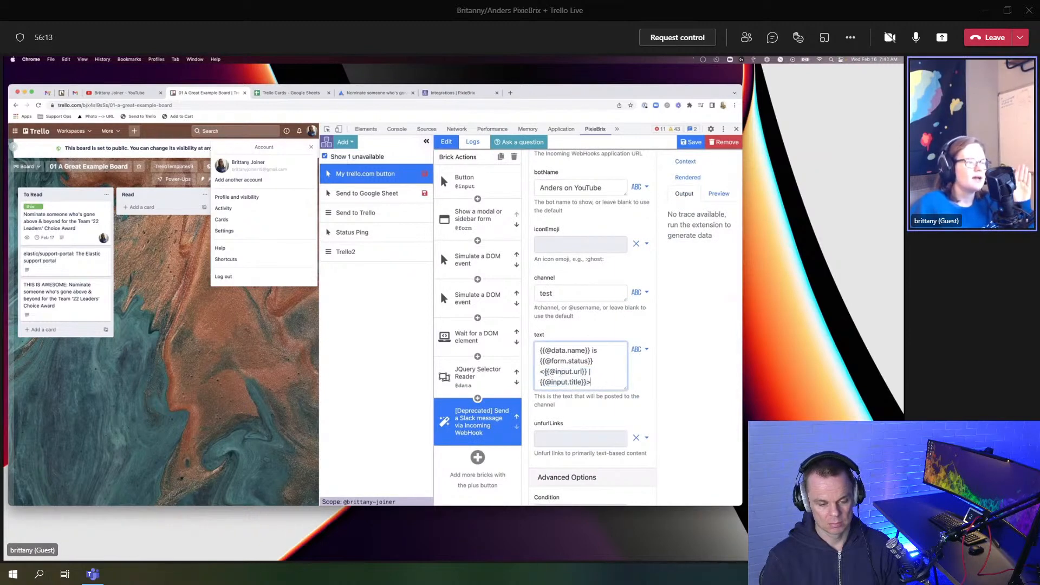
drag(543, 371, 589, 372)
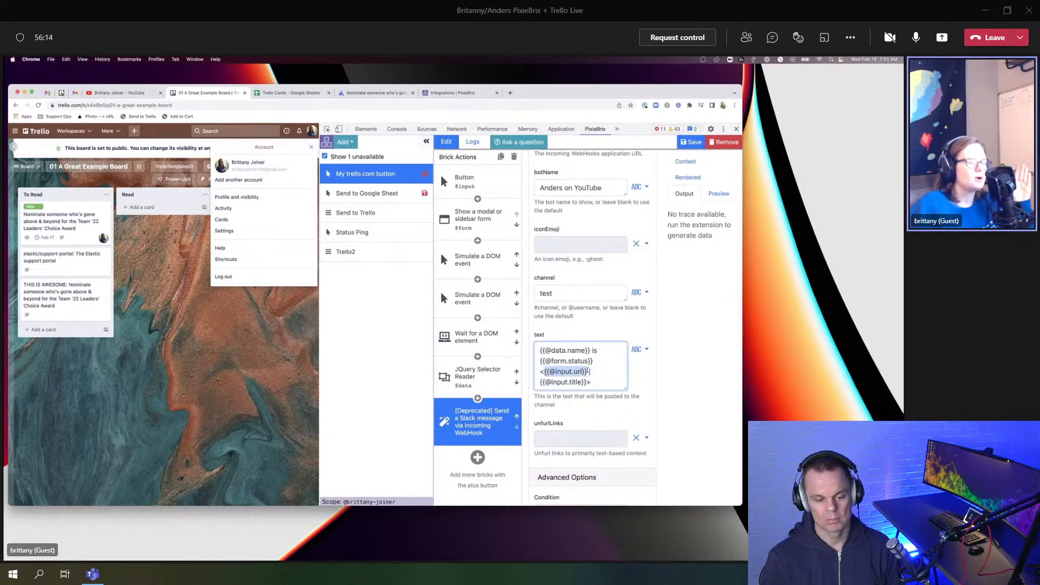
click(585, 371)
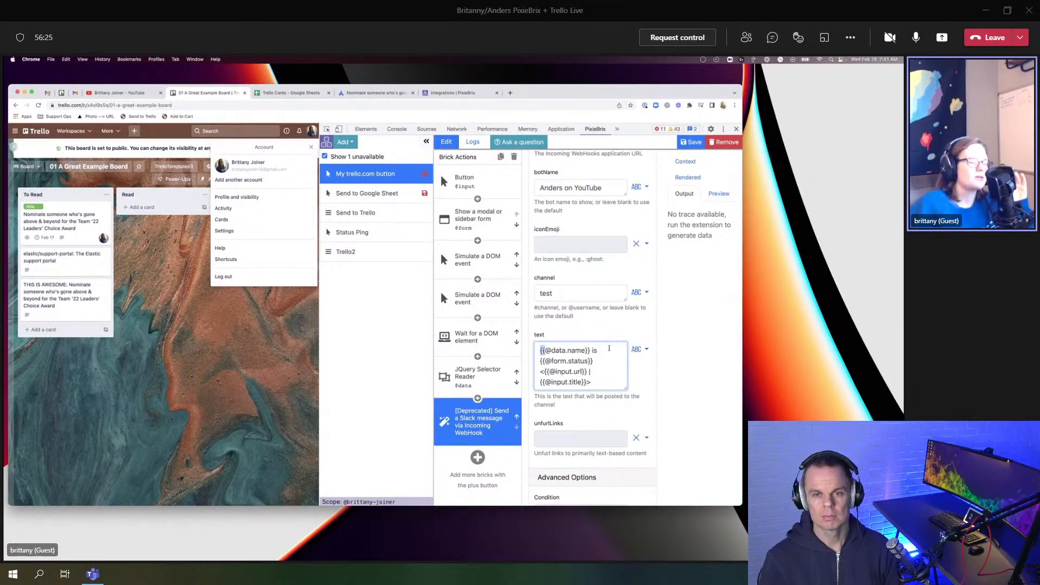
click(636, 349)
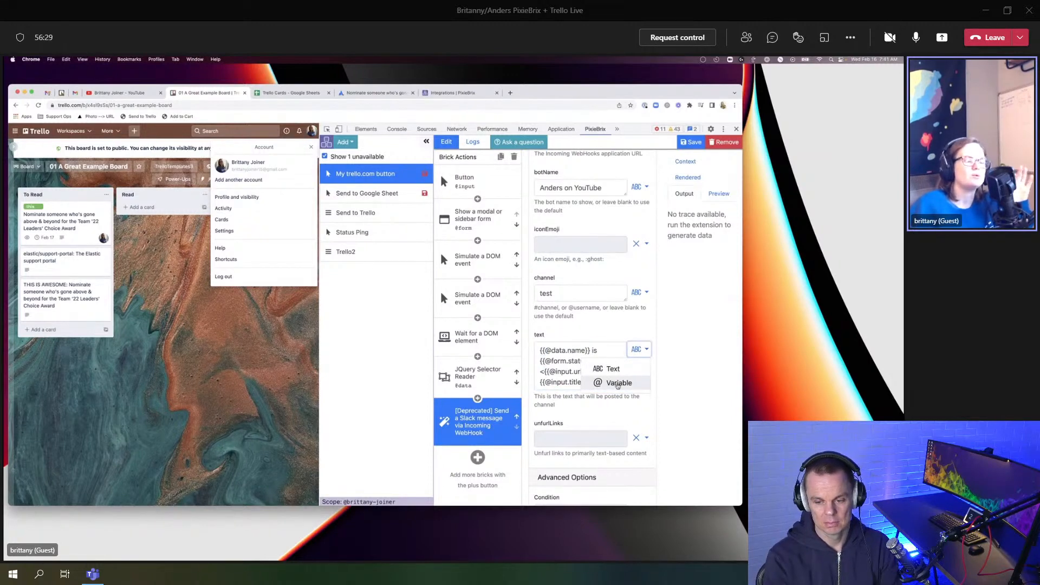
click(547, 349)
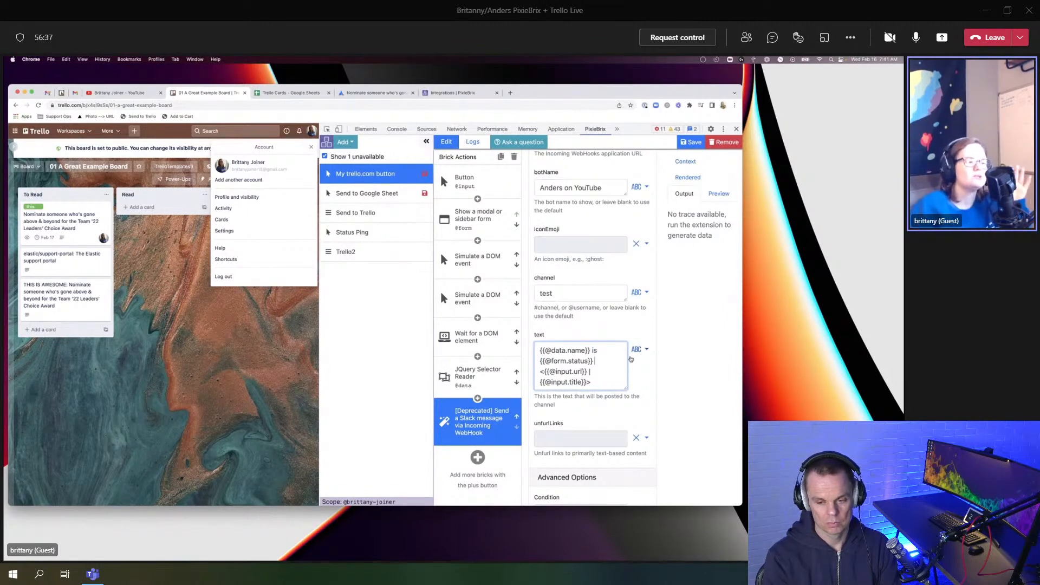
drag(537, 351, 603, 361)
click(586, 360)
click(603, 372)
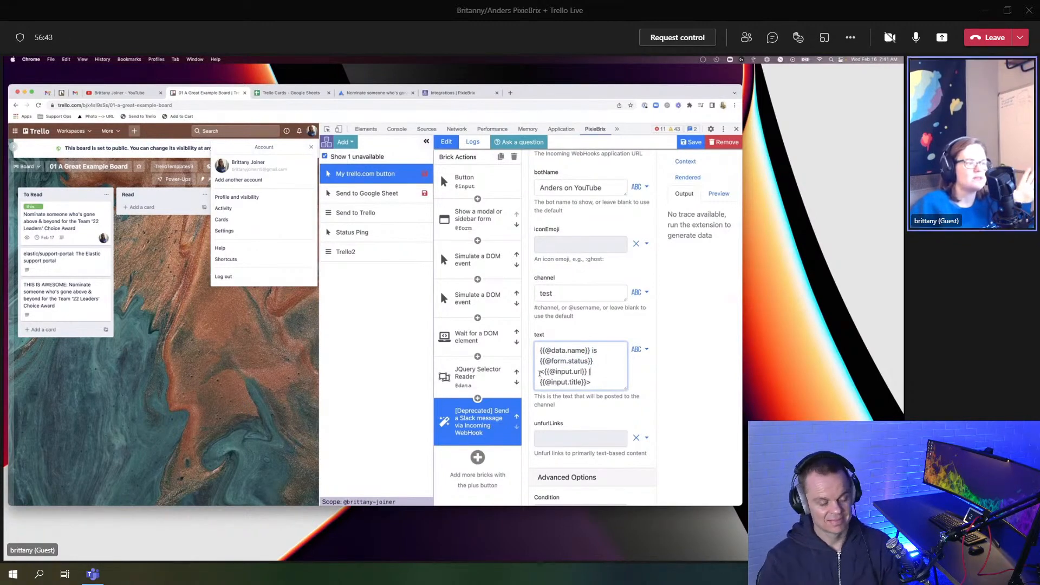
drag(544, 371, 585, 372)
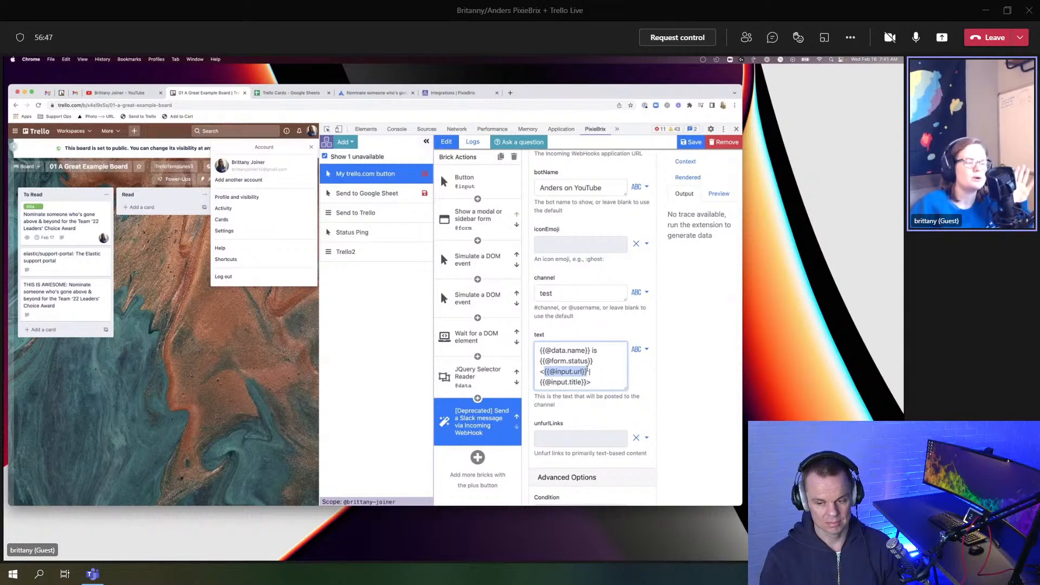
scroll(587, 370, down, 1)
click(596, 365)
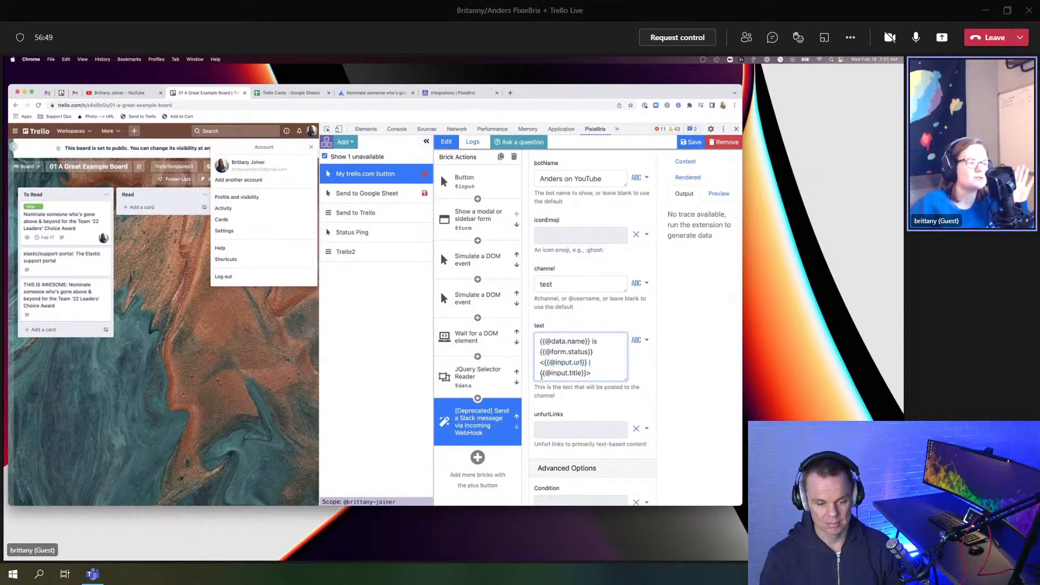
drag(540, 372, 582, 373)
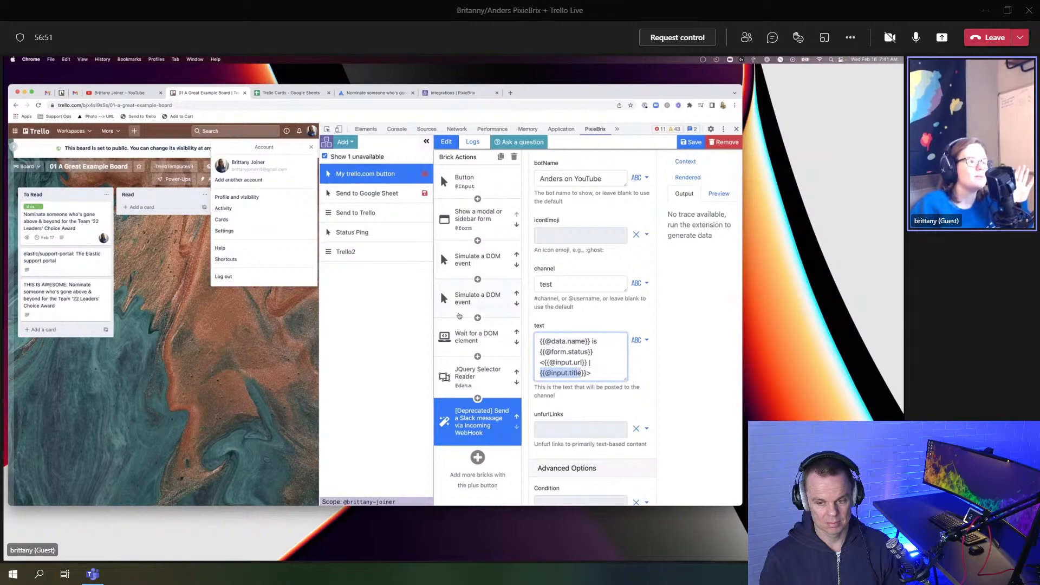
Step: In Slack, open the Trello card linked in the latest message, then close its tab
key(ctrl+Up)
click(715, 228)
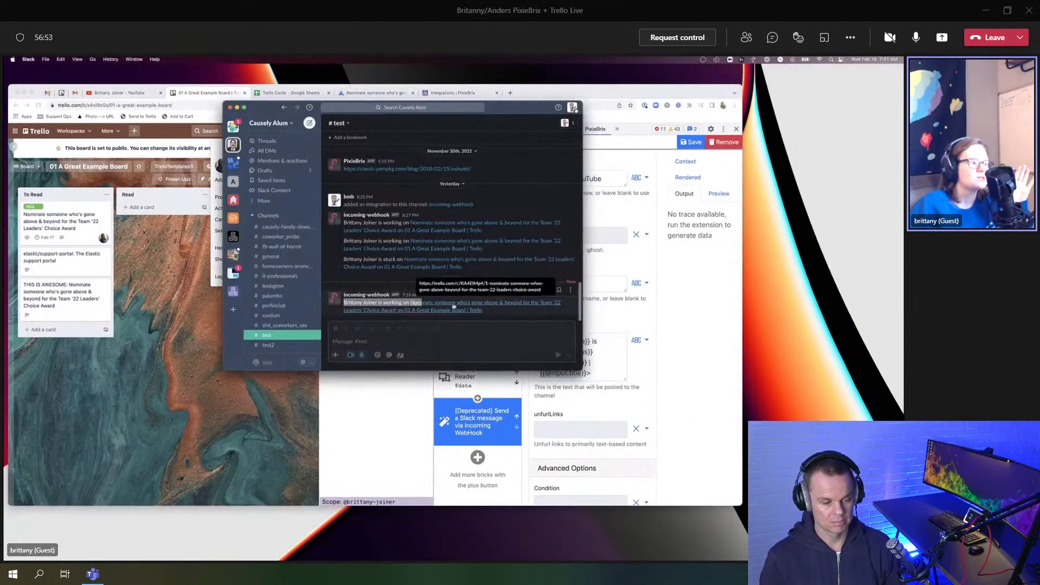
click(484, 310)
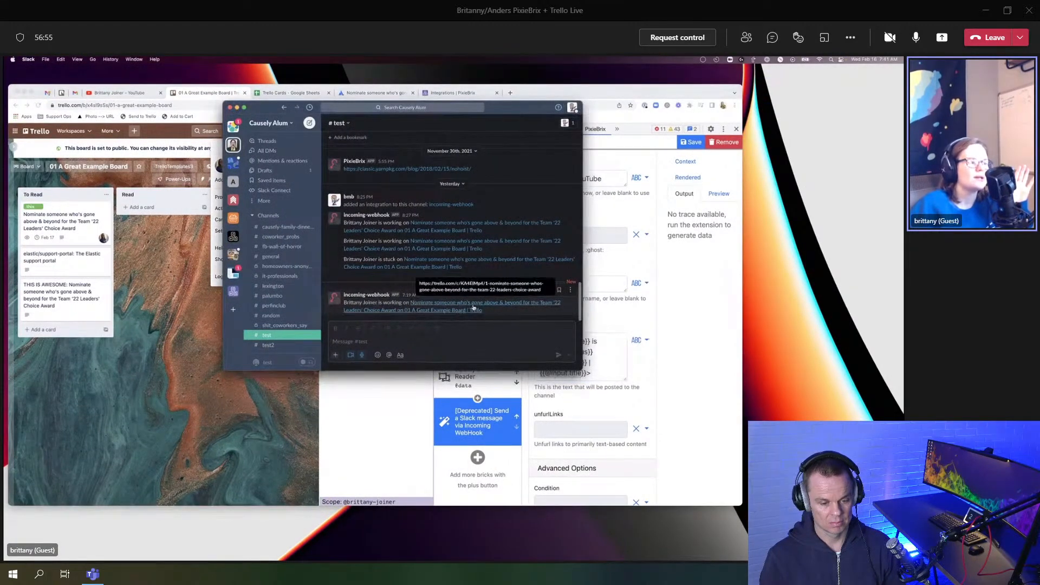
click(469, 307)
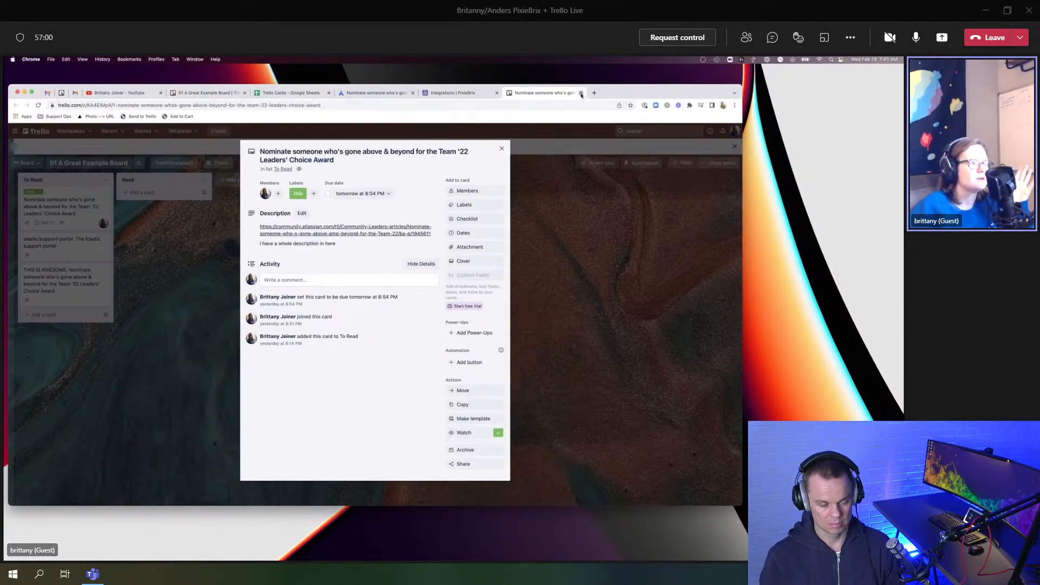
click(582, 96)
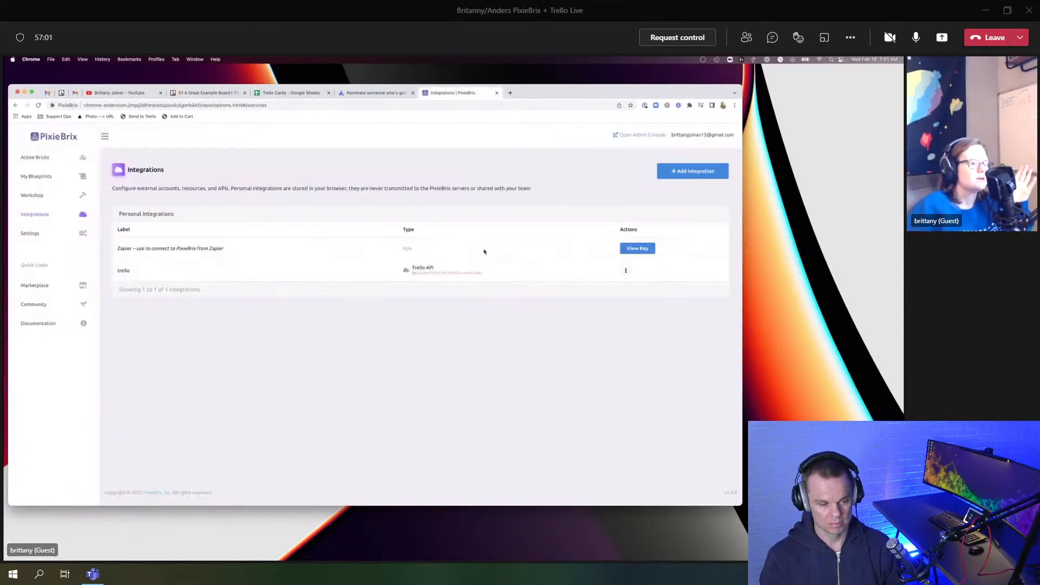
key(super+Tab)
Step: Return to the Trello board's PixieBrix editor and save the My trello.com button extension
click(167, 350)
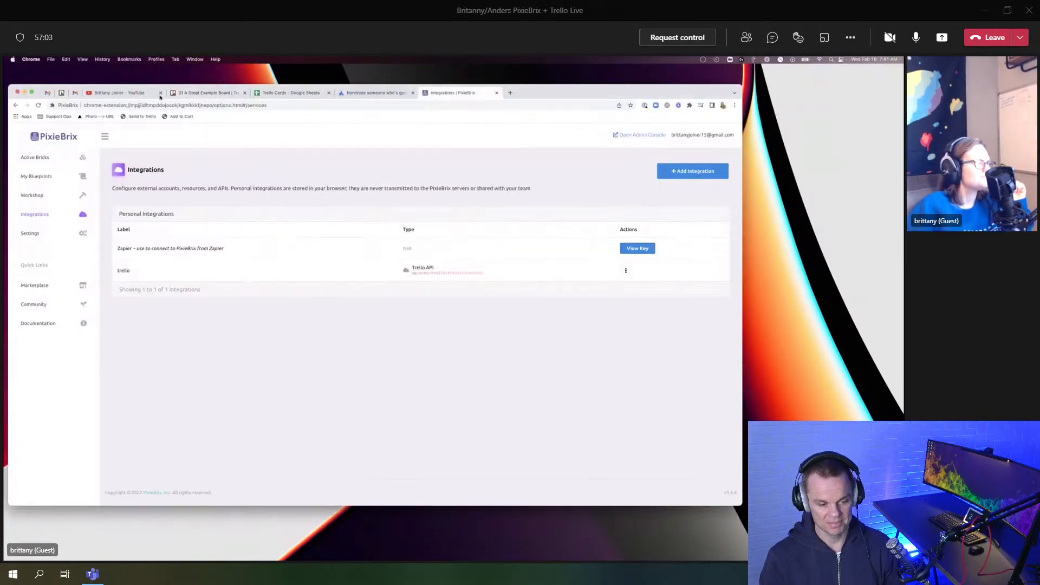
click(203, 93)
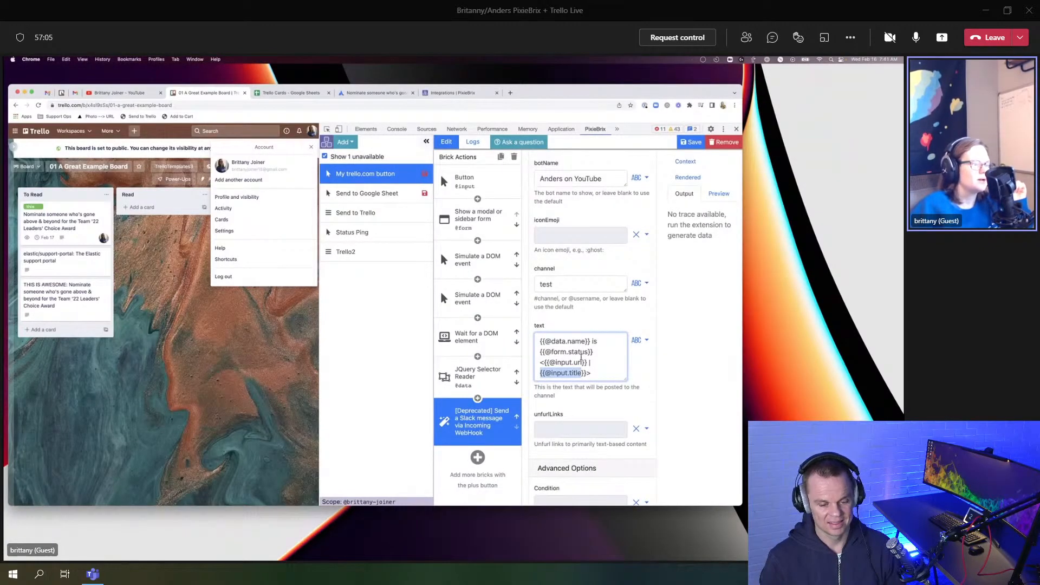
scroll(581, 358, down, 3)
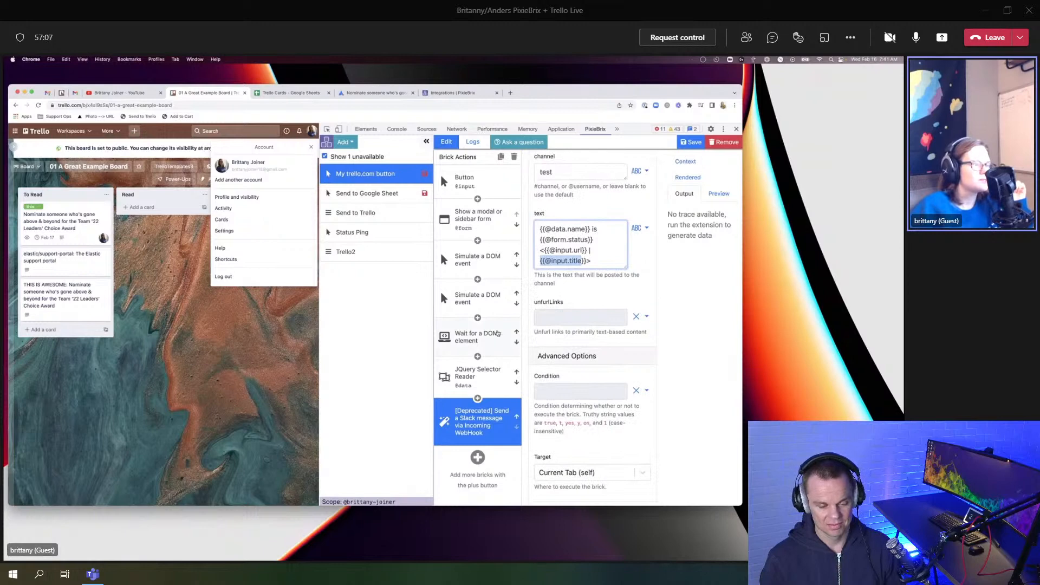
click(688, 143)
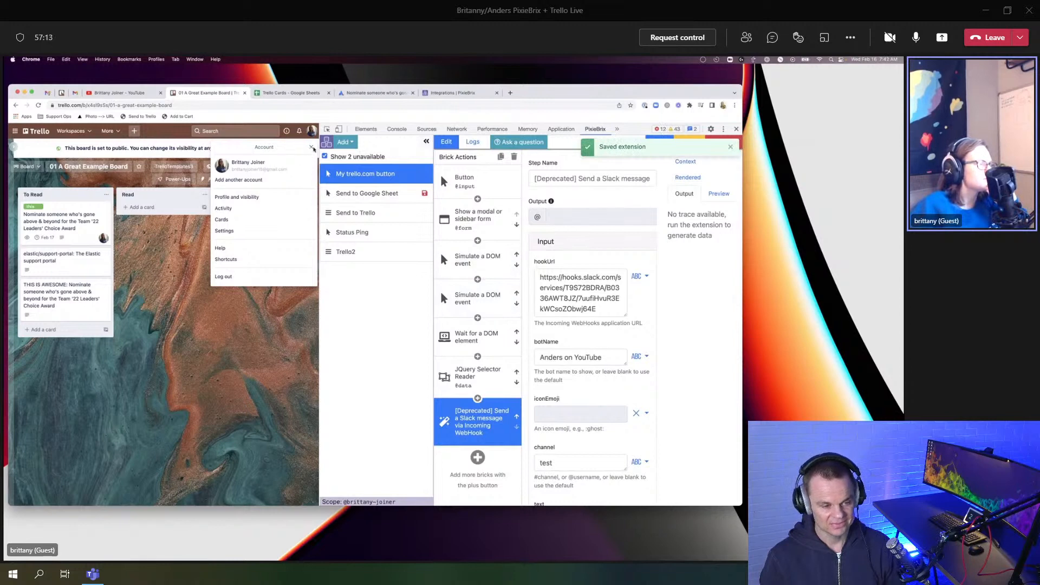
Step: Open the nomination card and submit the status 'needing review on' in the extension form
click(313, 149)
click(74, 225)
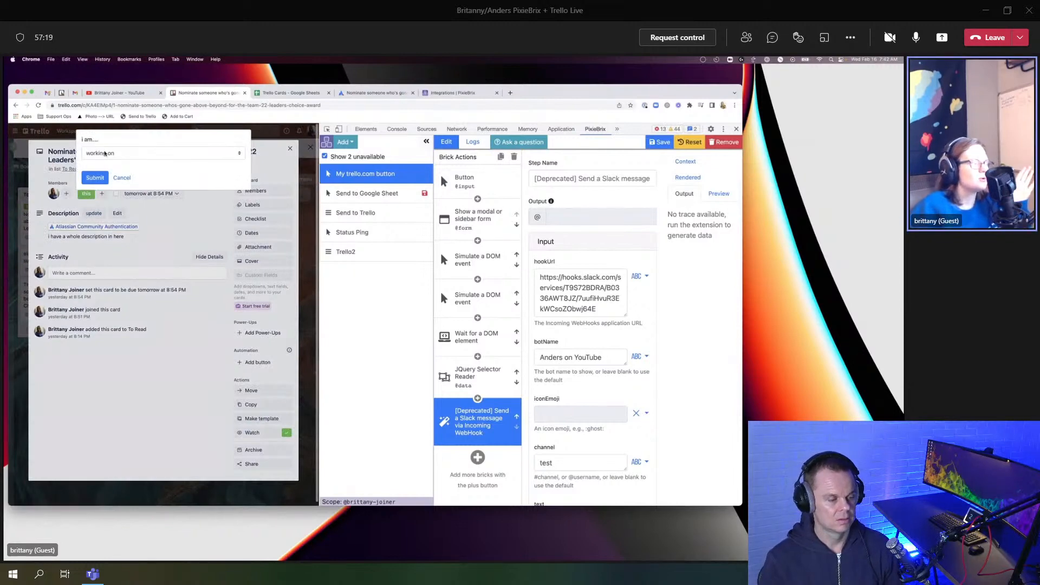
click(105, 154)
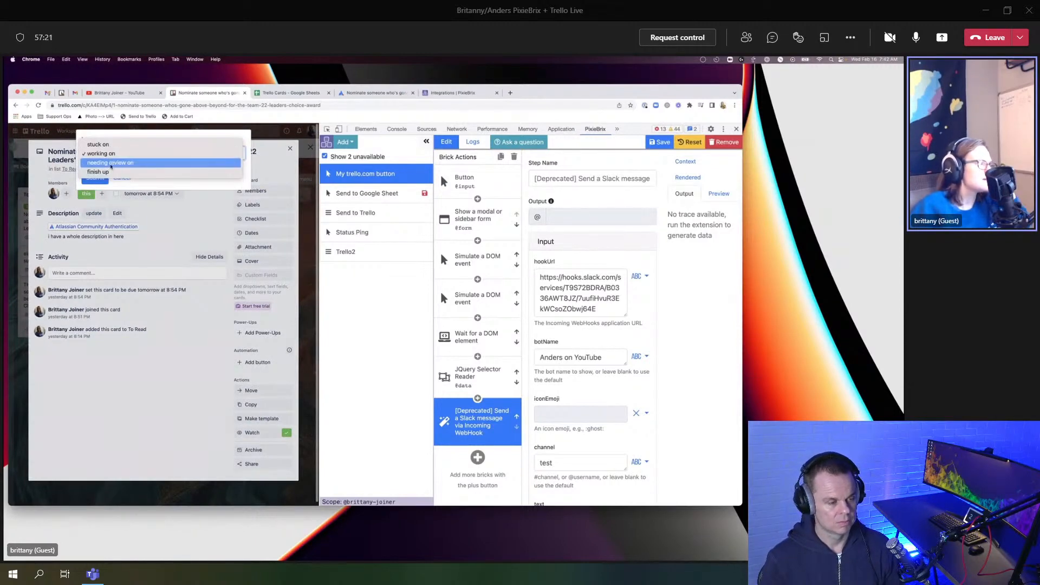
click(111, 162)
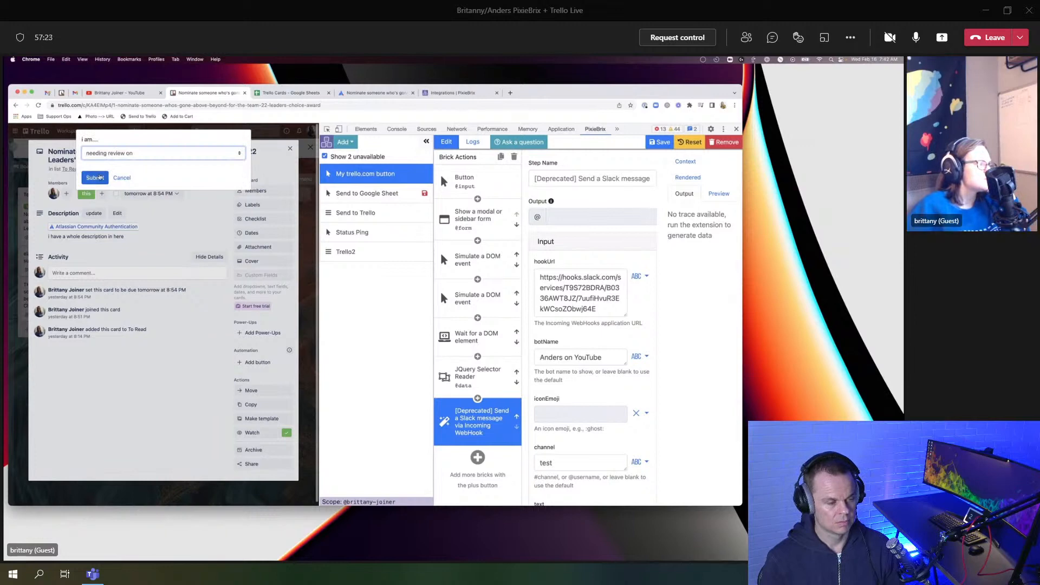
click(98, 177)
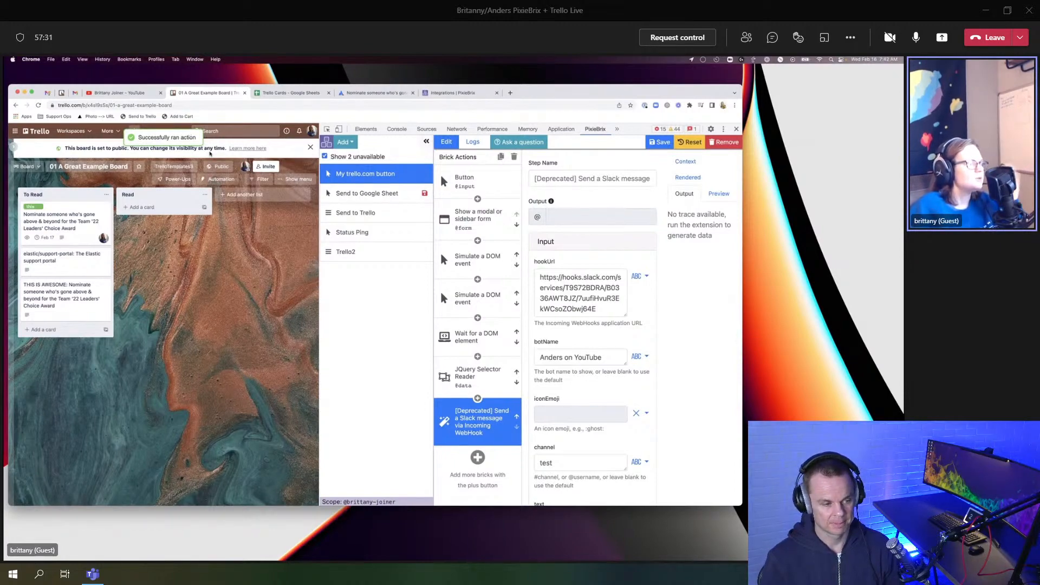
key(ctrl+Up)
click(506, 269)
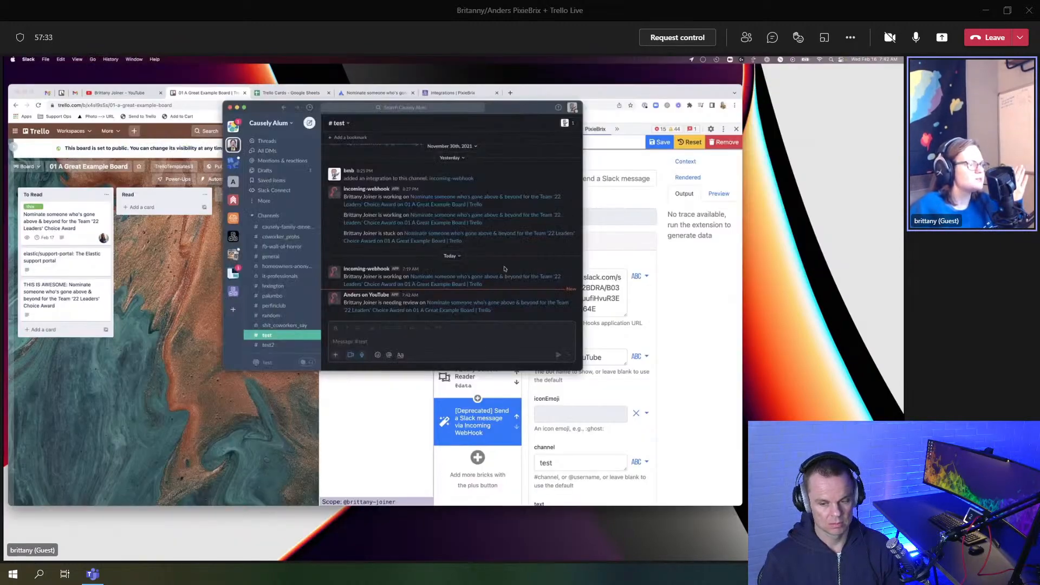
drag(344, 303, 454, 302)
click(379, 303)
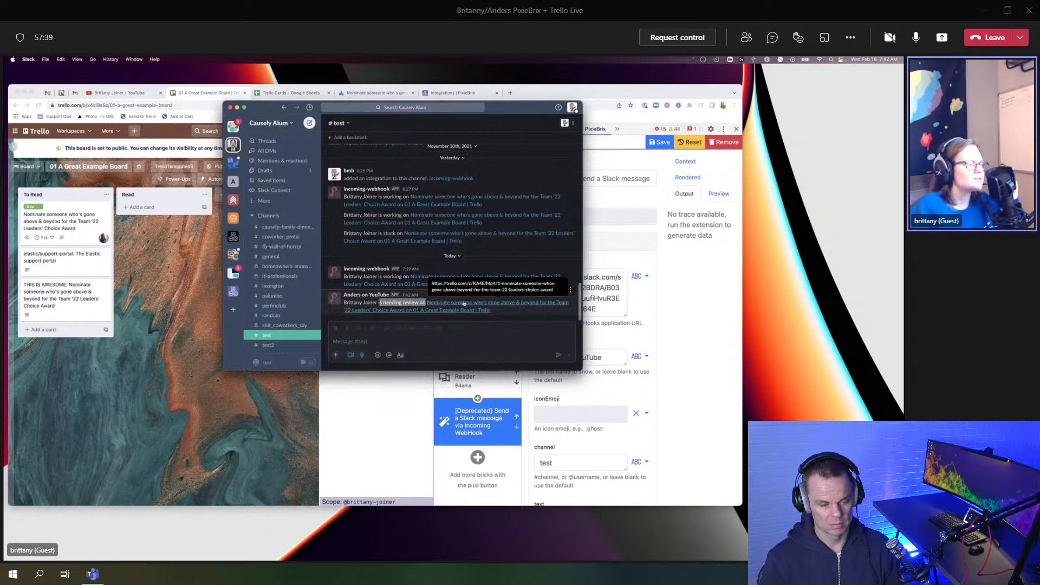
click(172, 307)
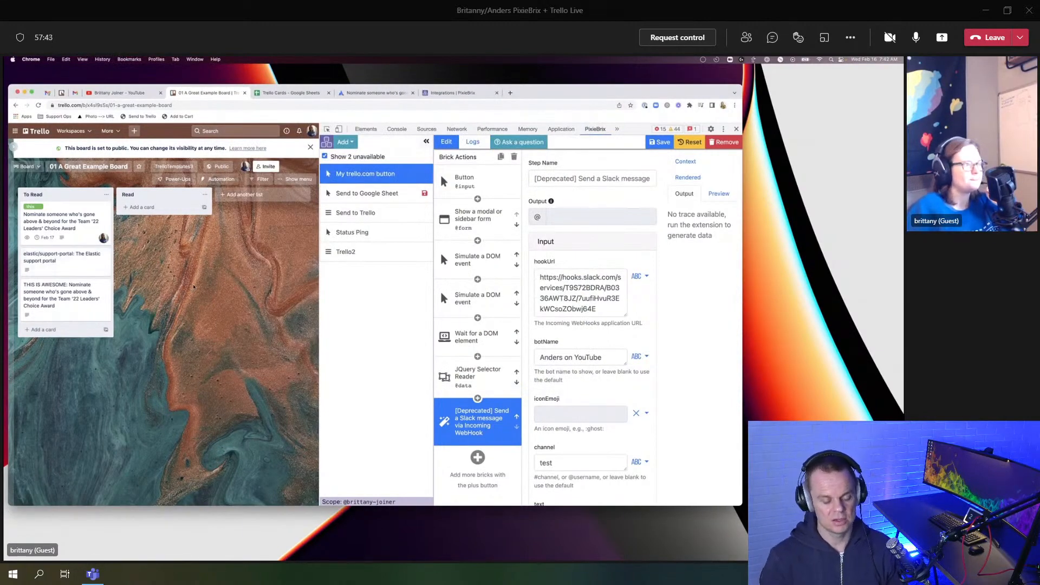
key(ctrl+Up)
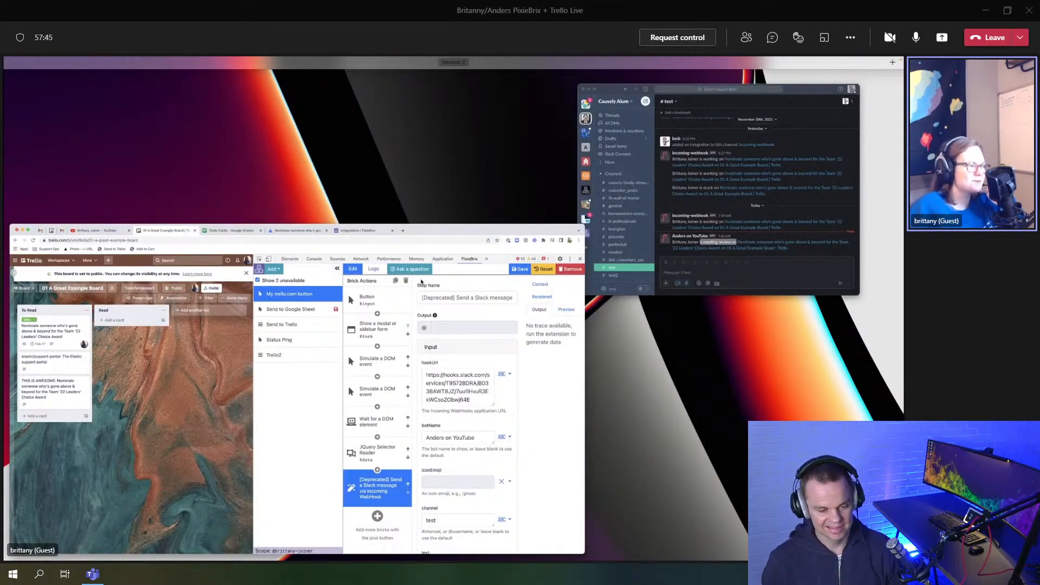
click(715, 201)
click(389, 296)
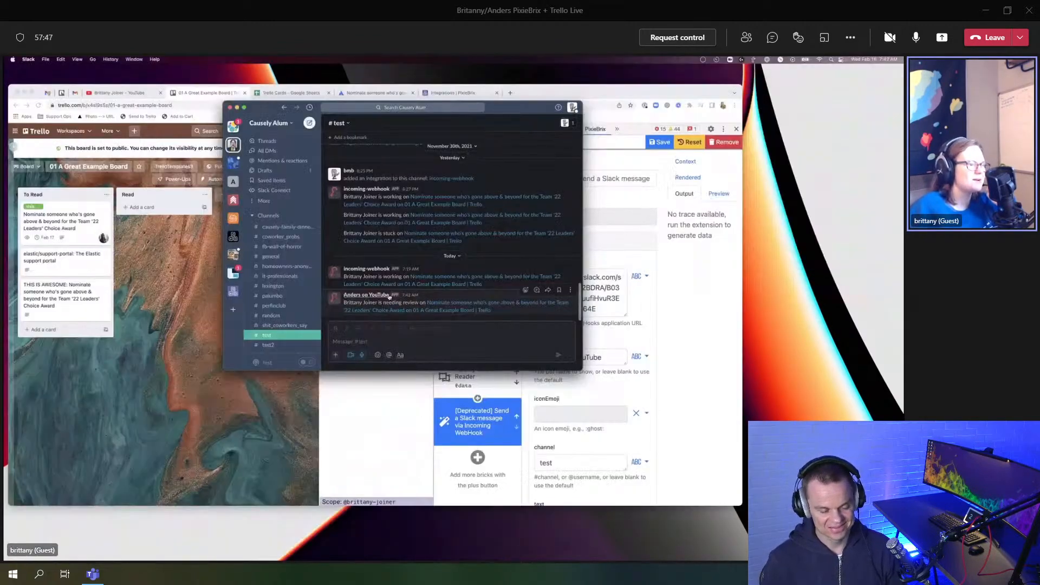
click(552, 372)
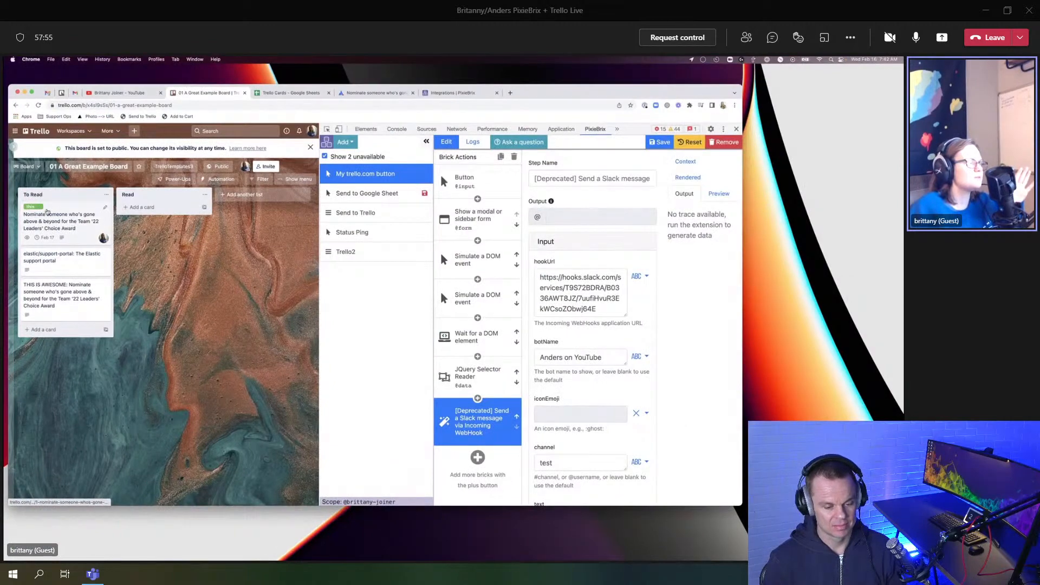
Step: Open the elastic/support-portal card's update form, choose 'finish up' and submit it
click(60, 261)
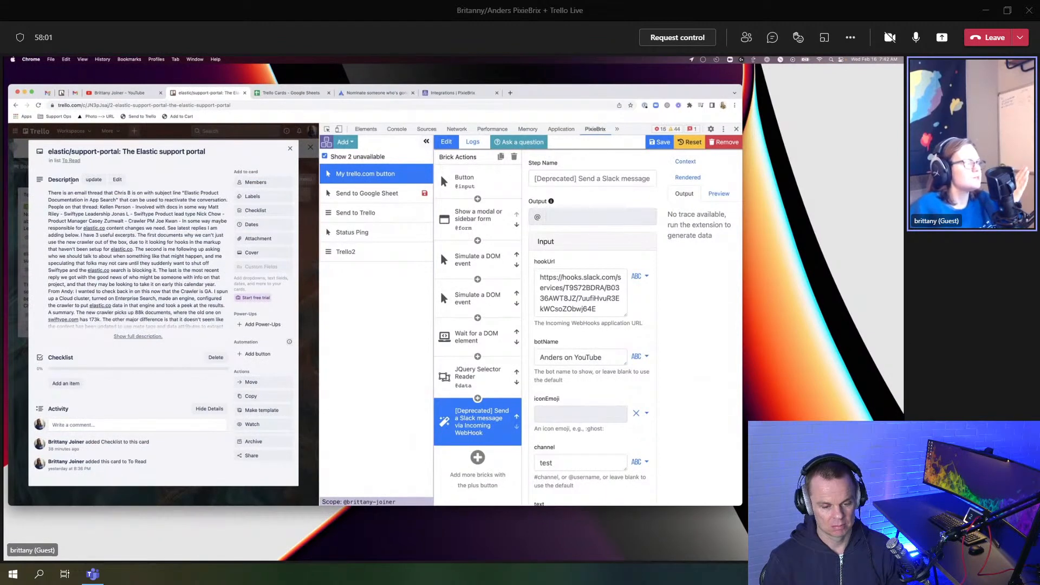
click(93, 180)
click(102, 154)
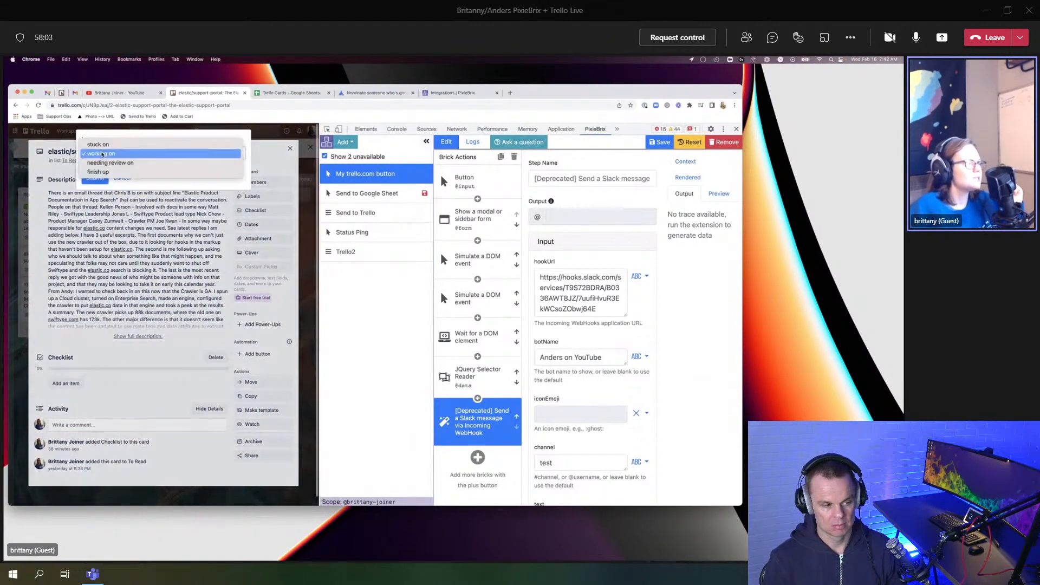
click(99, 171)
click(96, 178)
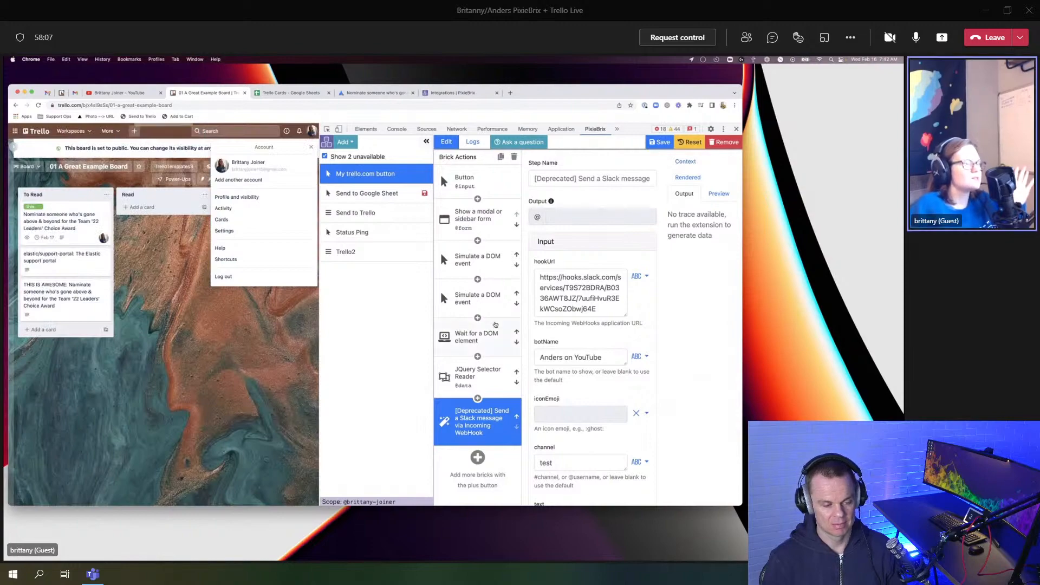
key(ctrl+Up)
click(607, 244)
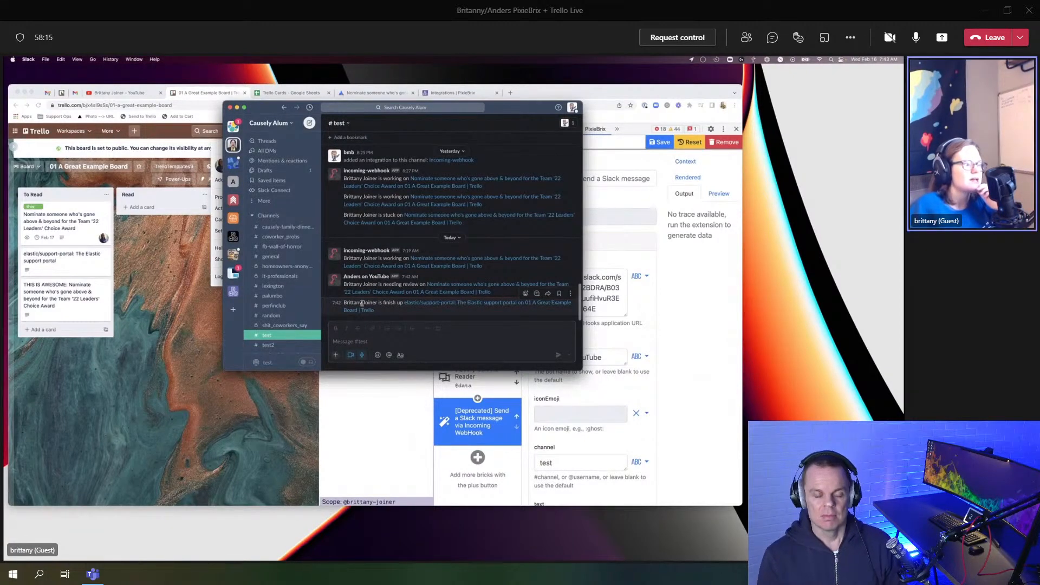
double_click(393, 303)
drag(431, 313, 400, 300)
click(404, 316)
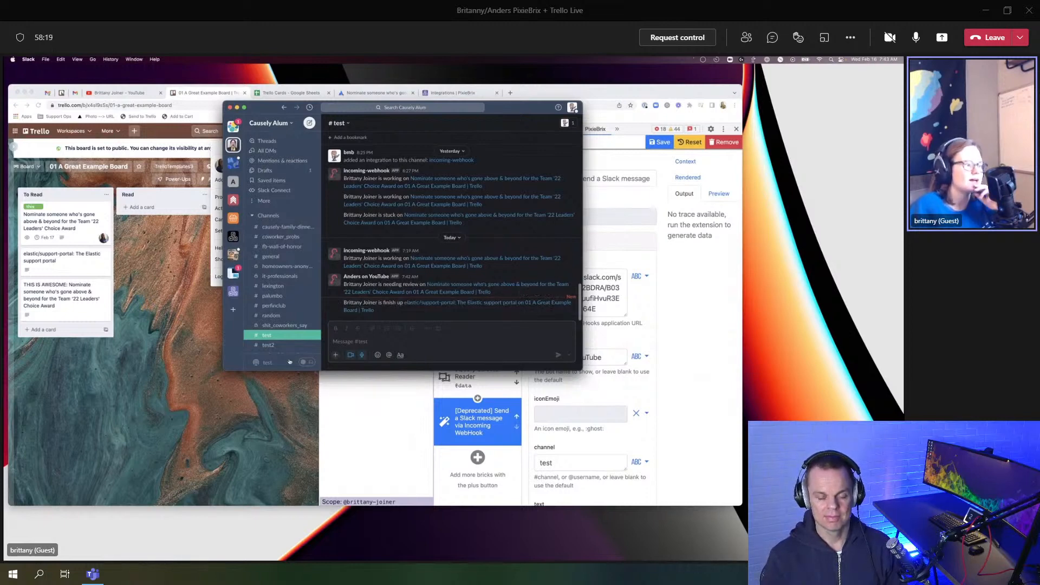
click(215, 409)
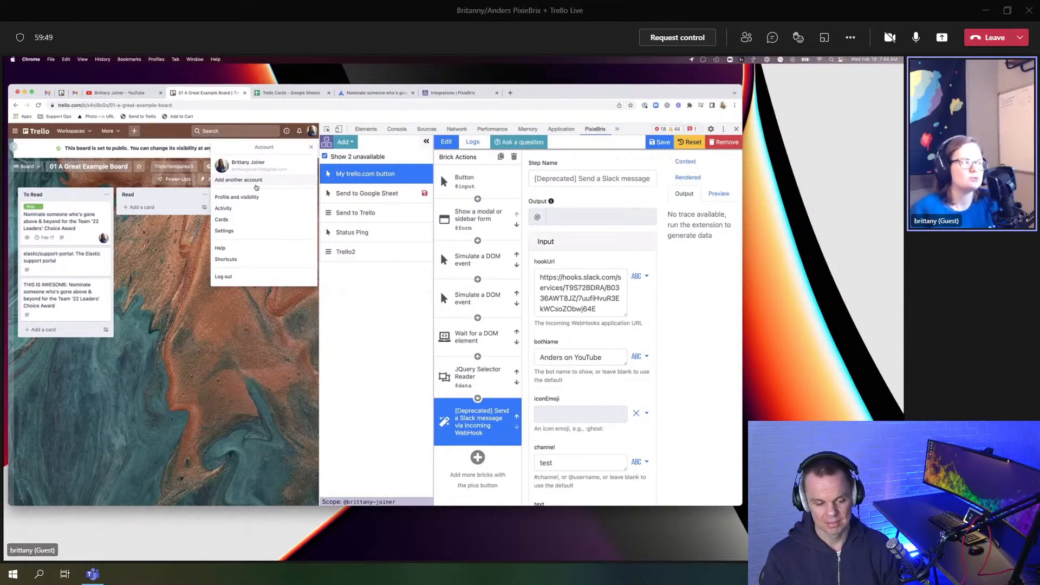
Step: Dismiss the Account menu and reopen the Leaders' Choice Award nomination card from the To Read list
click(168, 233)
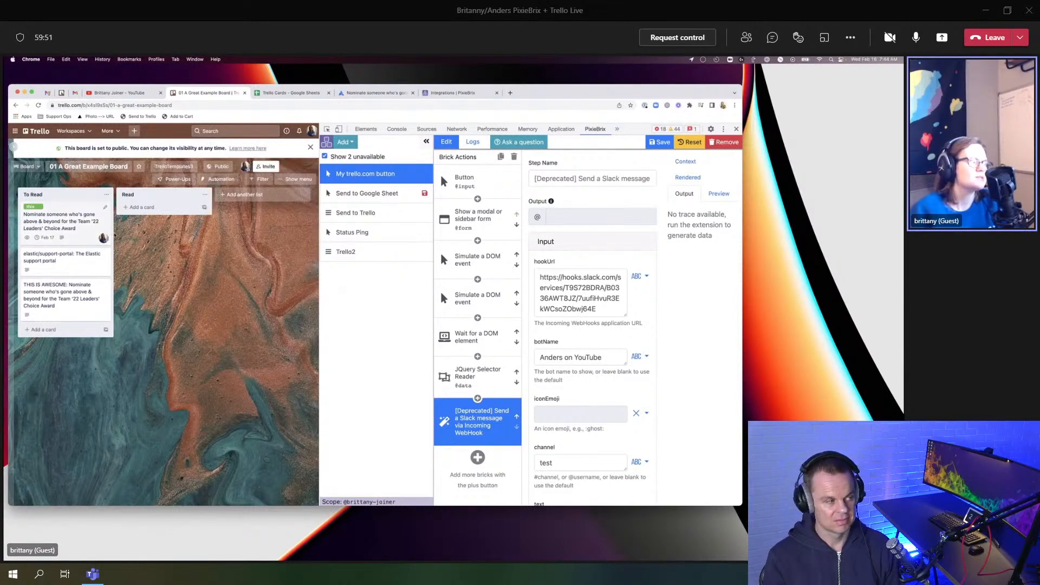
click(78, 224)
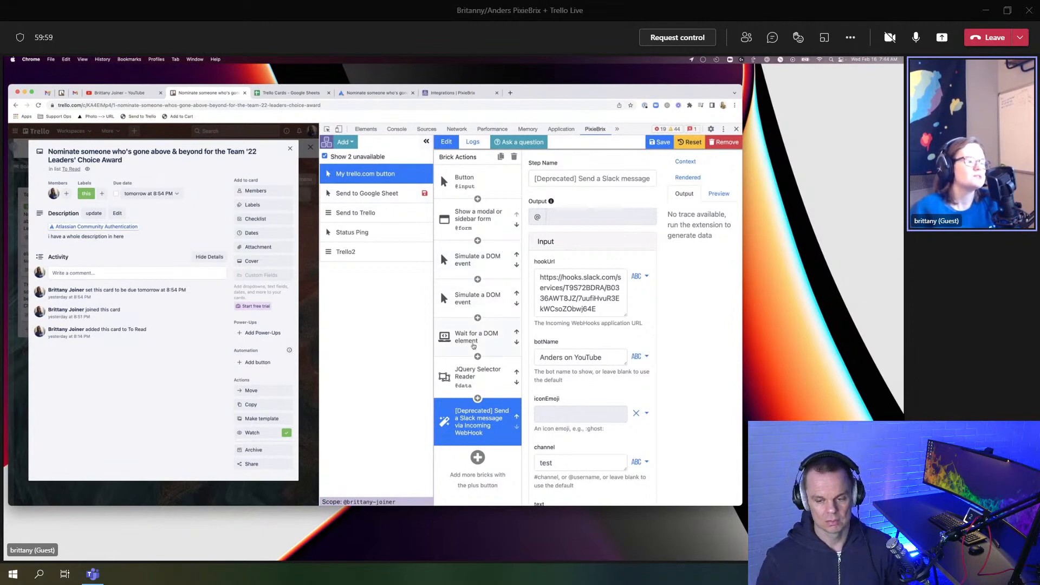
scroll(534, 356, down, 5)
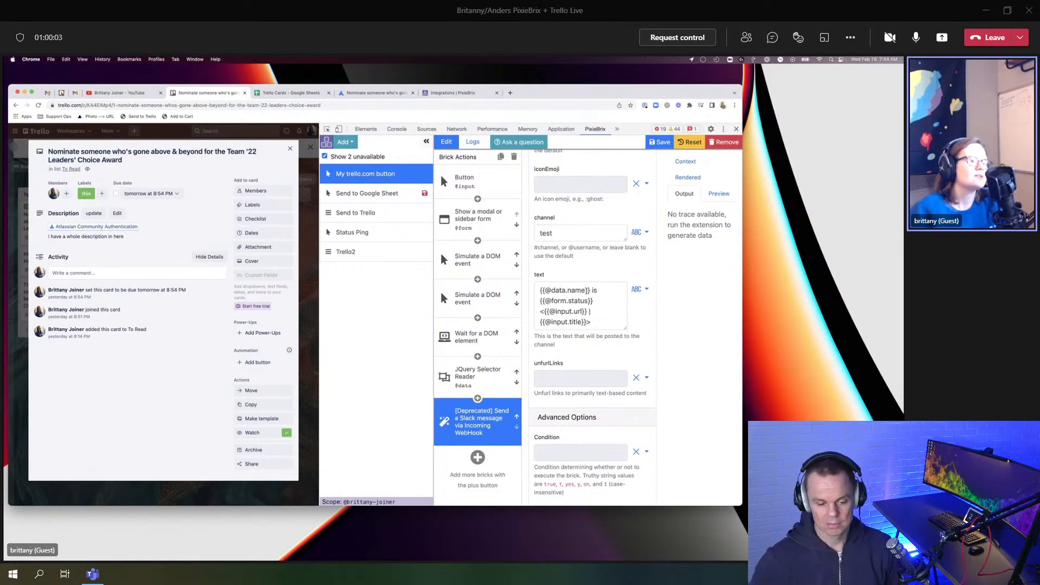
drag(590, 291, 531, 295)
text(Brittany)
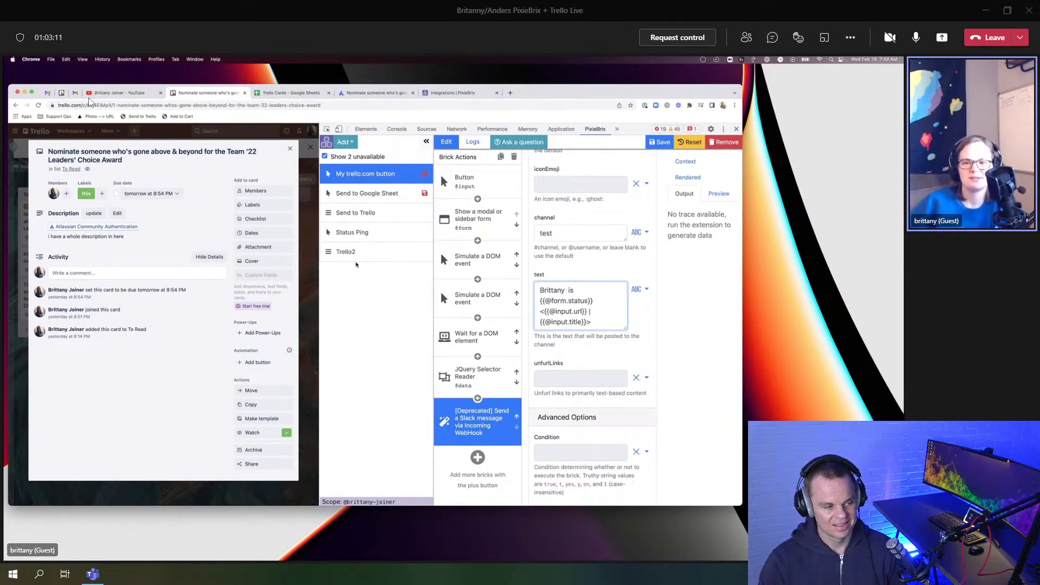
click(116, 95)
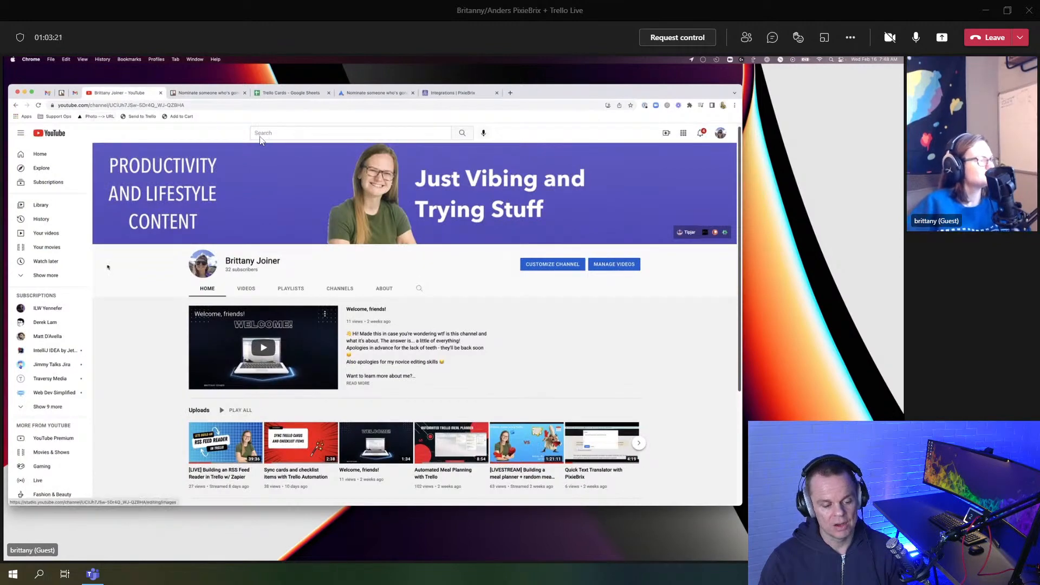